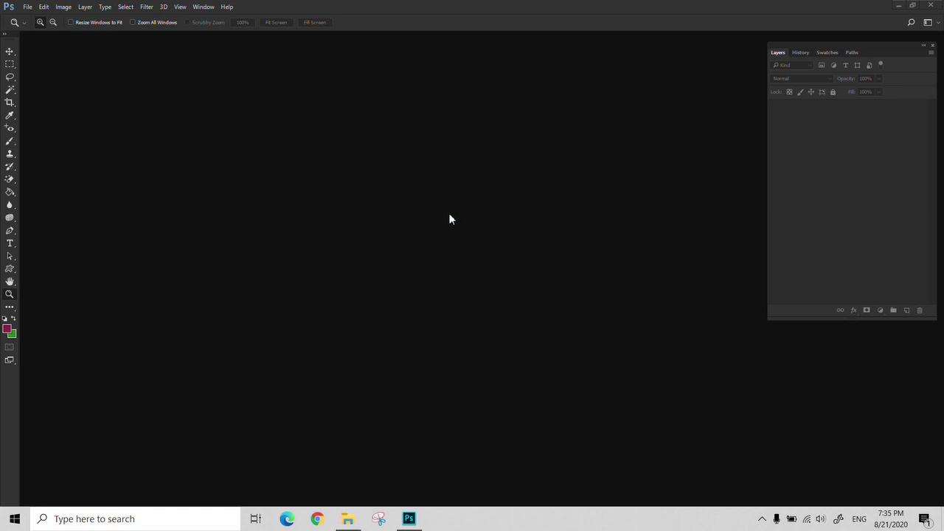
Open Z3.jpg from the 006 folder and position its floating window as the brochure reference
key(ctrl+o)
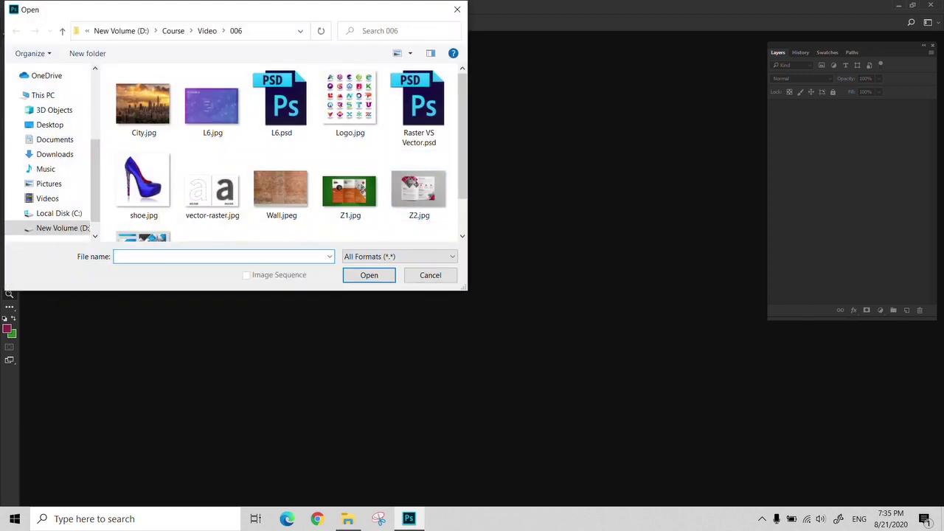
scroll(374, 165, down, 1)
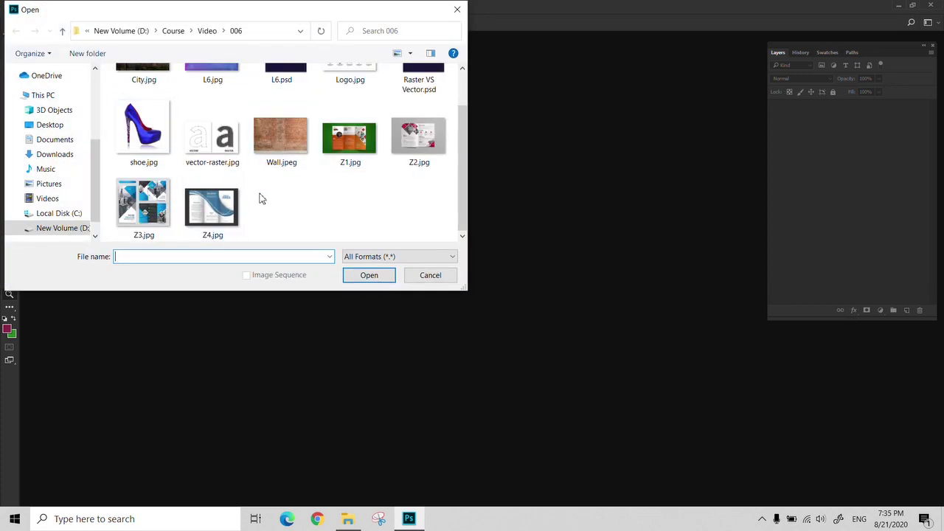
click(145, 210)
click(371, 279)
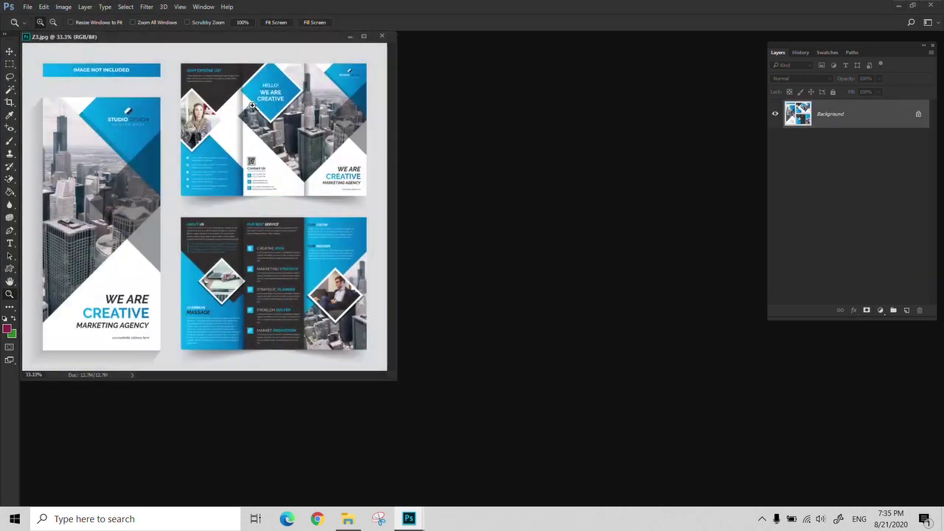
drag(152, 43, 184, 55)
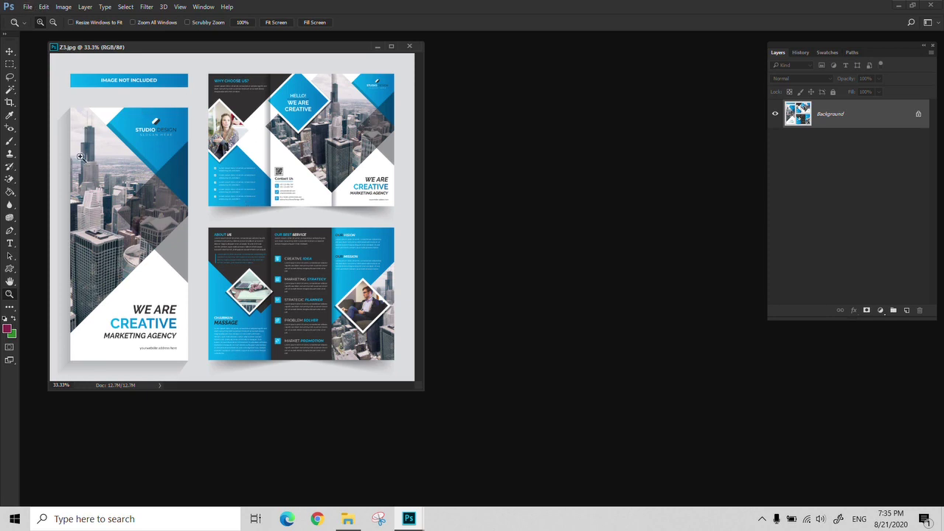
Create a 10 × 20 cm document at 50 pixels/cm and place its enlarged window beside the brochure reference
click(26, 6)
click(34, 17)
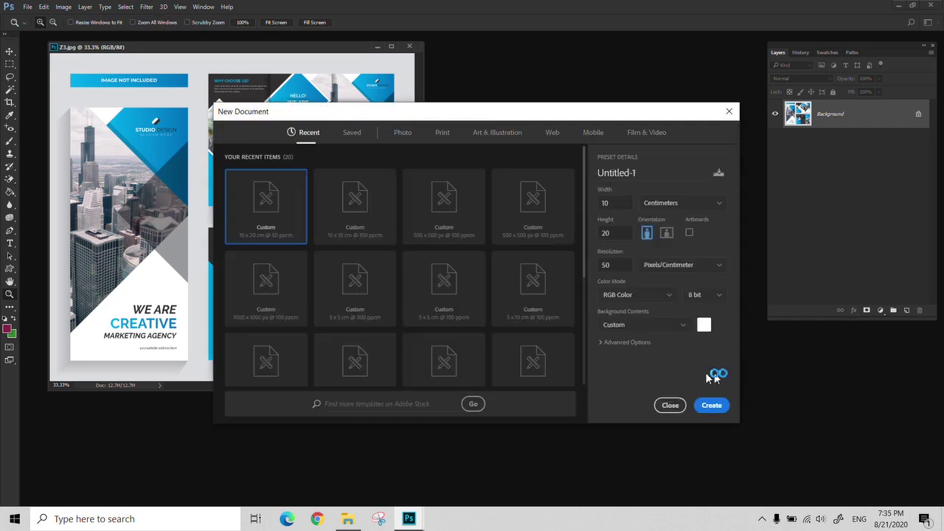
click(712, 405)
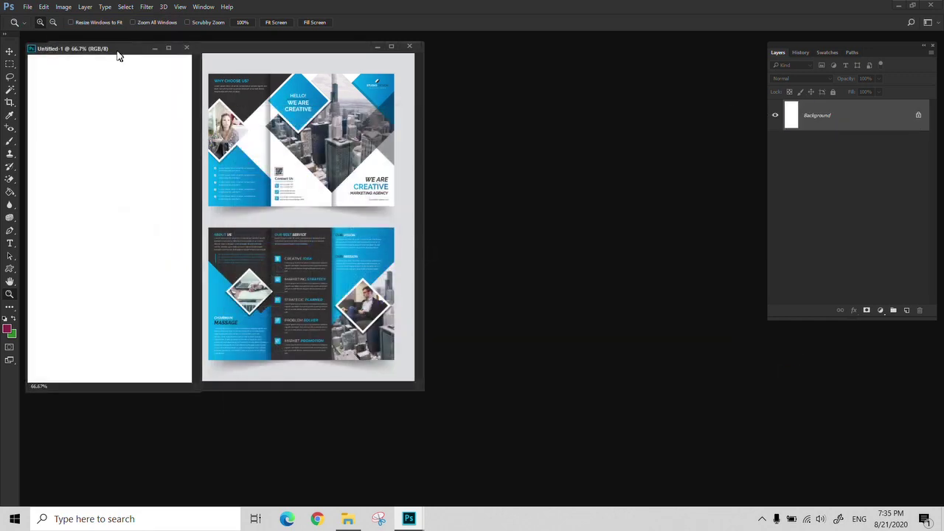
drag(120, 57, 559, 61)
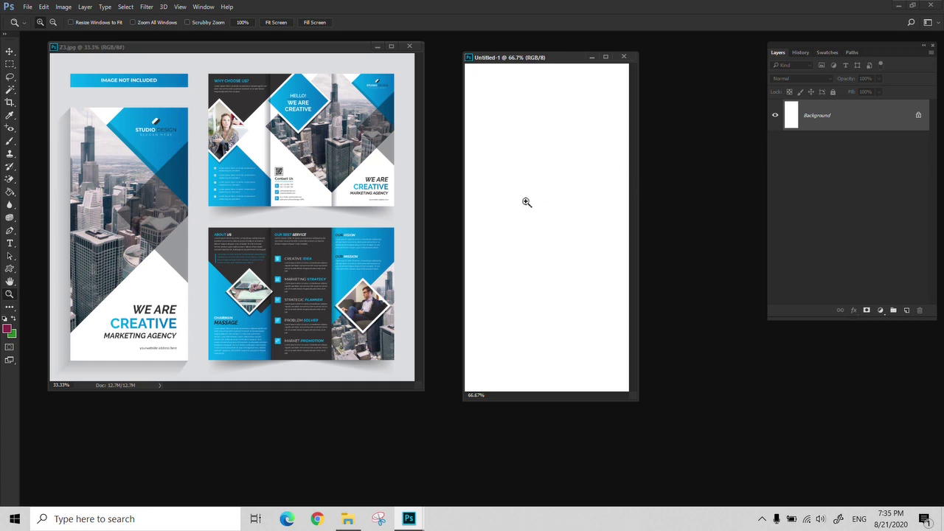
drag(636, 402, 749, 472)
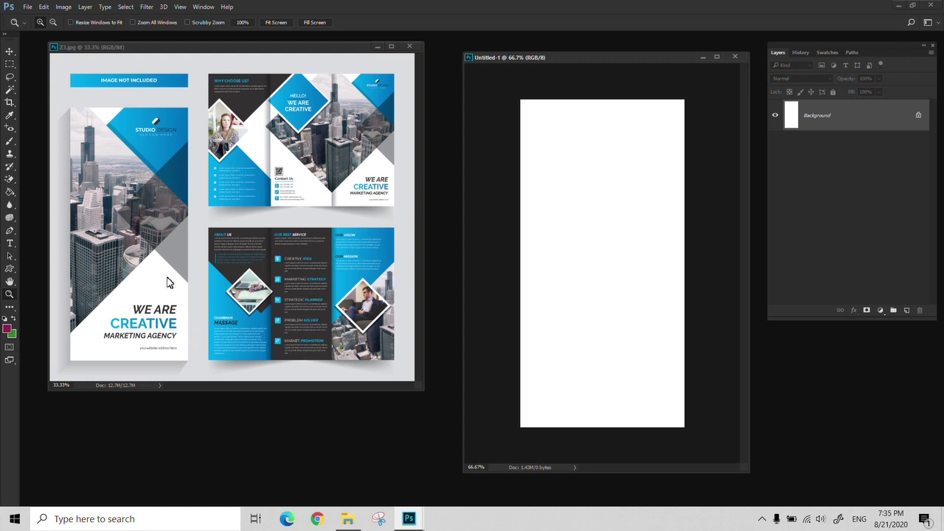
Switch to the Rectangle tool and reset the foreground and background colours to black and white
click(14, 271)
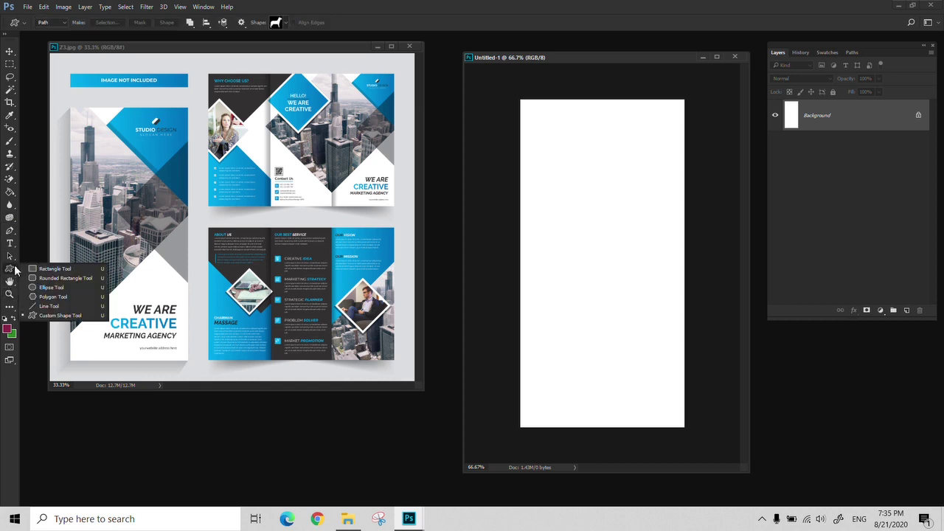
click(78, 270)
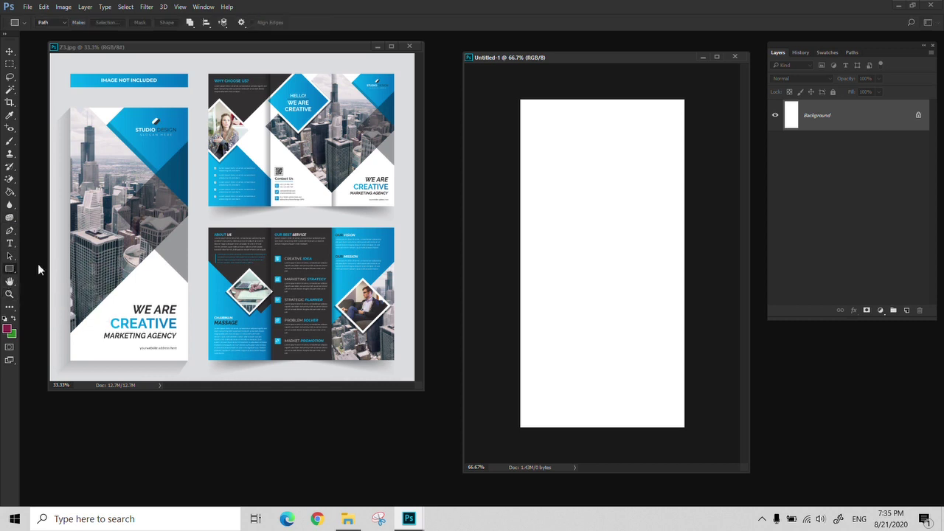
click(5, 318)
click(13, 318)
click(13, 319)
Draw a black square about 588 px wide in Shape mode, overlapping the page's left edge
drag(500, 115, 673, 419)
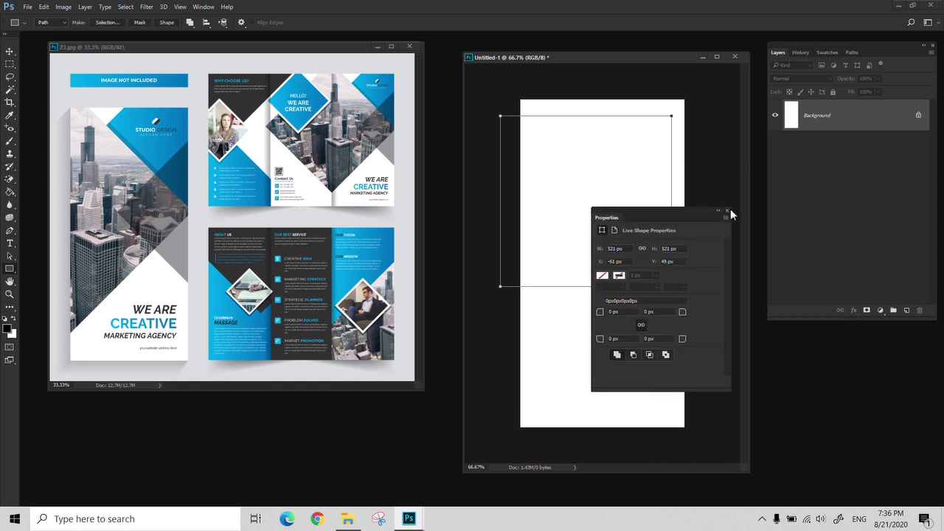
click(728, 211)
click(52, 22)
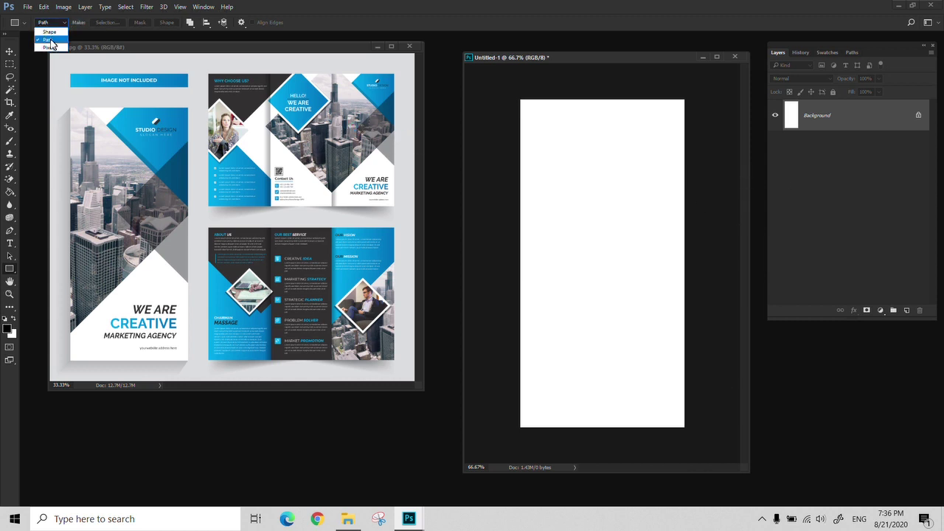
click(48, 31)
drag(473, 133, 668, 375)
click(727, 211)
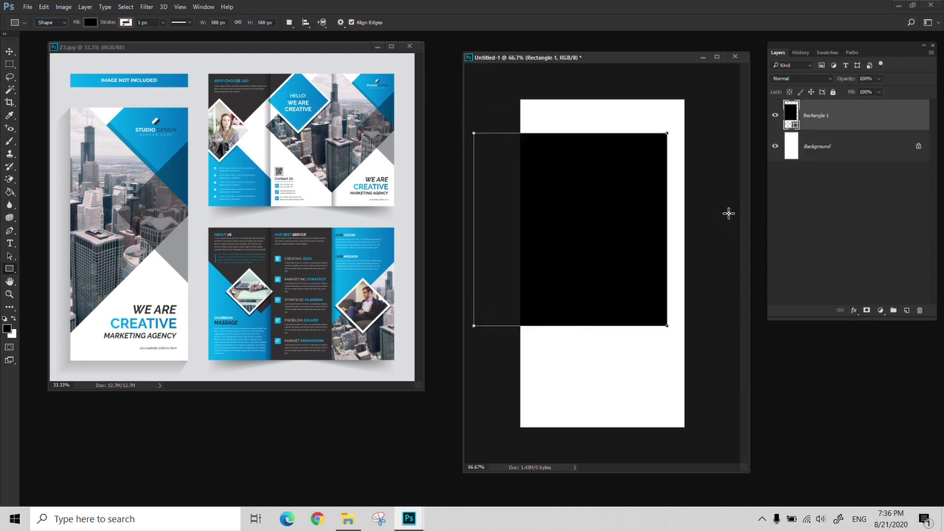
Rotate the black square about 44° into a diamond
key(ctrl+t)
drag(696, 137, 735, 240)
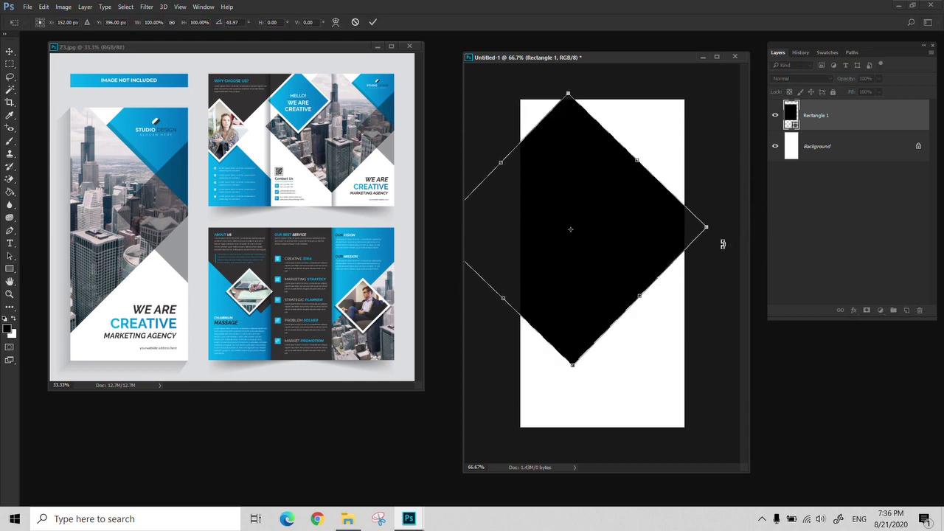
key(Return)
click(448, 197)
Move the black diamond left and slightly up so about half of it extends past the page's left edge
key(v)
drag(617, 246, 581, 238)
key(Left)
key(Left)
key(Left)
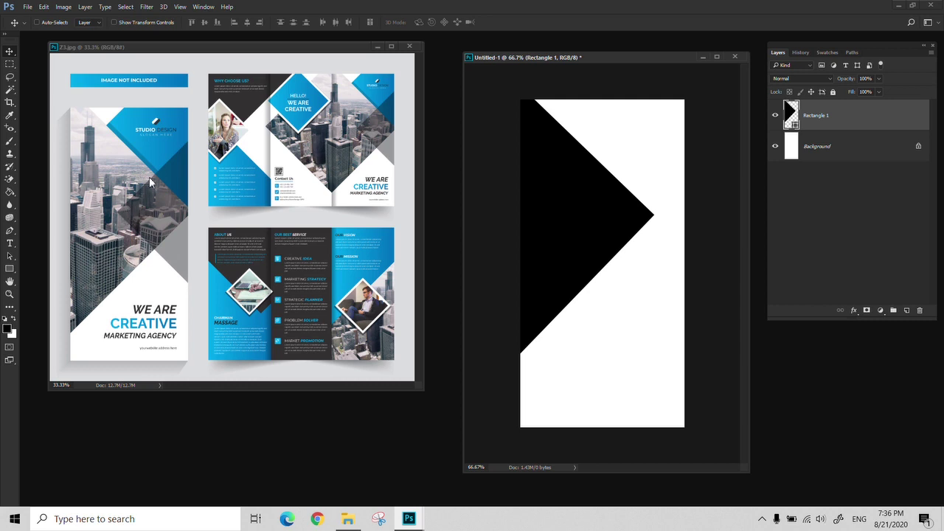
Draw a second black square on a new layer over the page's lower right area
key(z)
alt+click(582, 219)
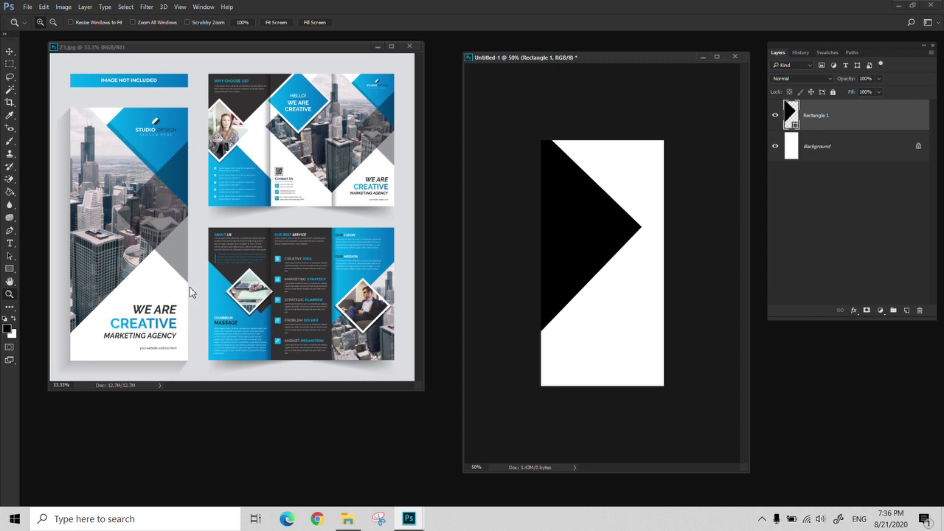
click(10, 268)
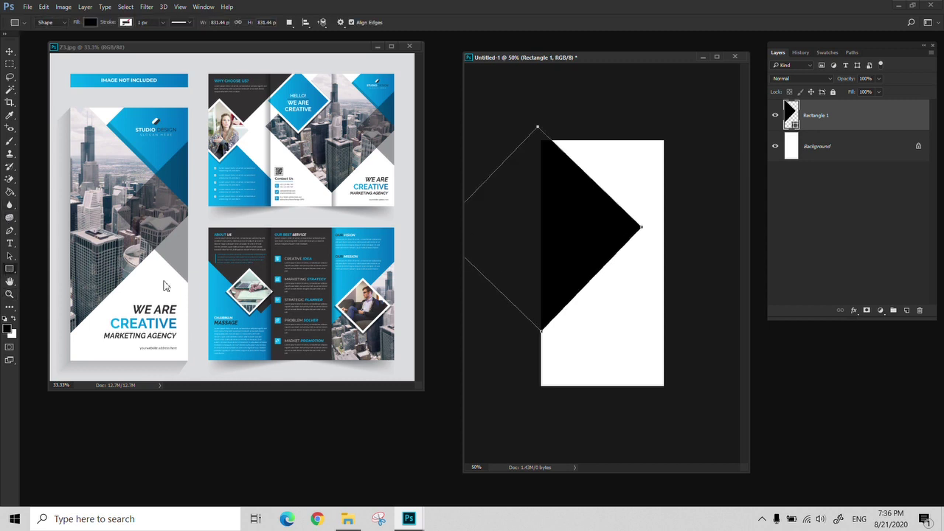
click(906, 309)
drag(575, 234, 714, 398)
click(727, 210)
Rotate the second black square 45° and move it up, centred on the page's right edge
key(ctrl+t)
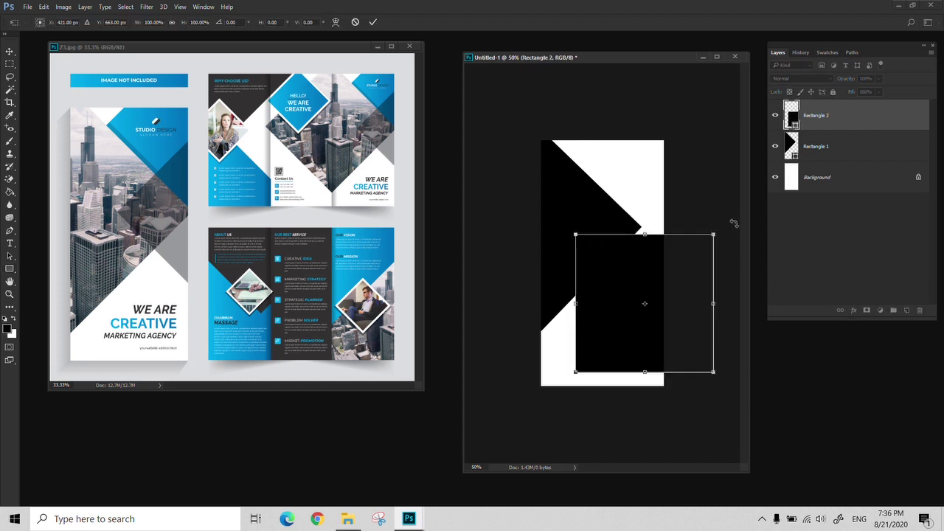
drag(731, 221, 750, 308)
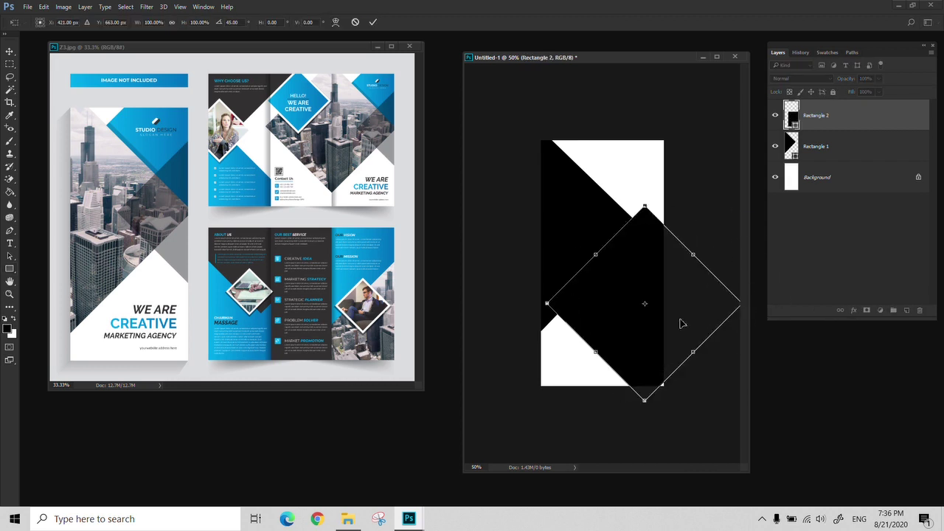
drag(681, 322, 705, 263)
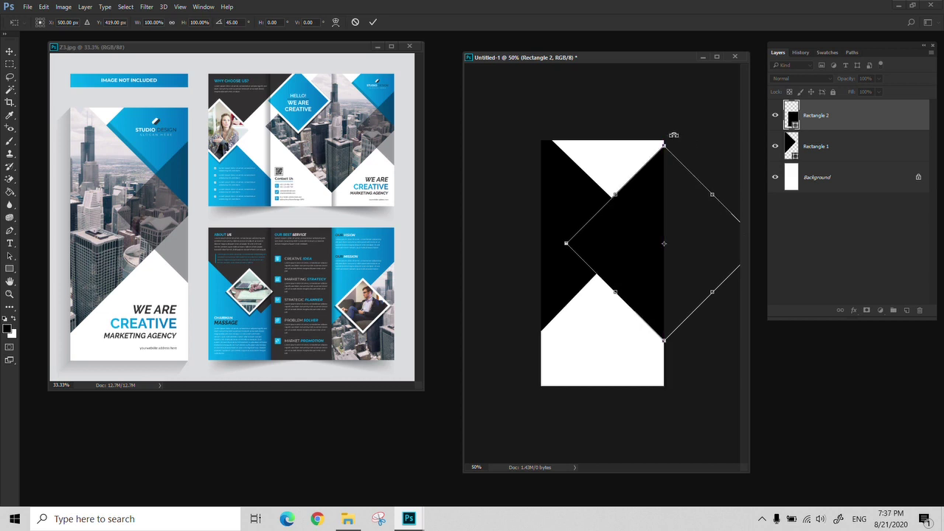
Scale the second diamond down to about 639 px across and nudge it up along the page's right edge
drag(666, 144, 666, 184)
drag(679, 301, 680, 278)
key(Return)
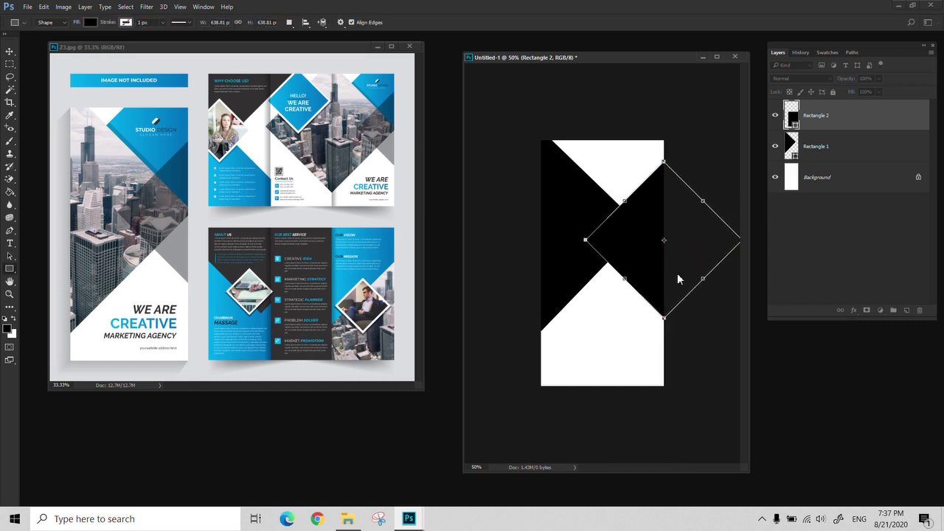
click(433, 197)
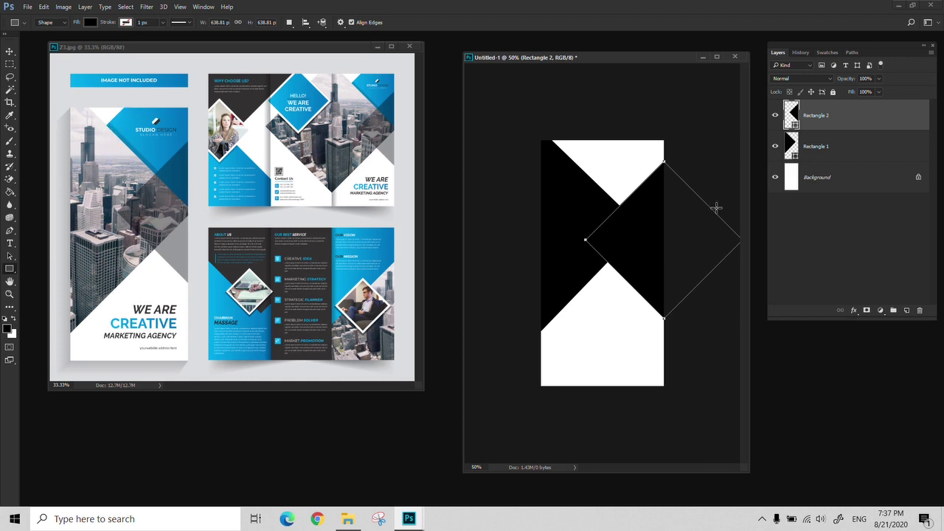
Add a new layer and sample the blue of the brochure cover in Z3.jpg as the foreground colour
click(907, 310)
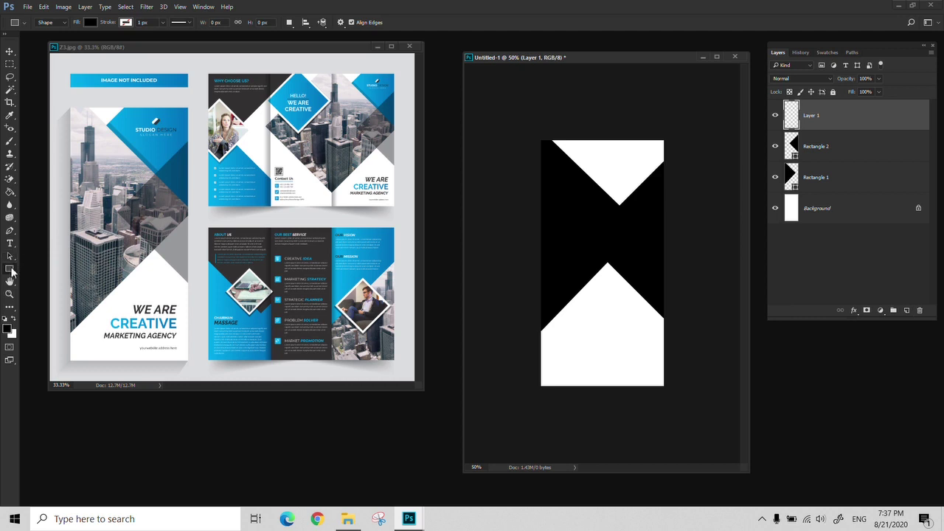
drag(9, 231, 40, 230)
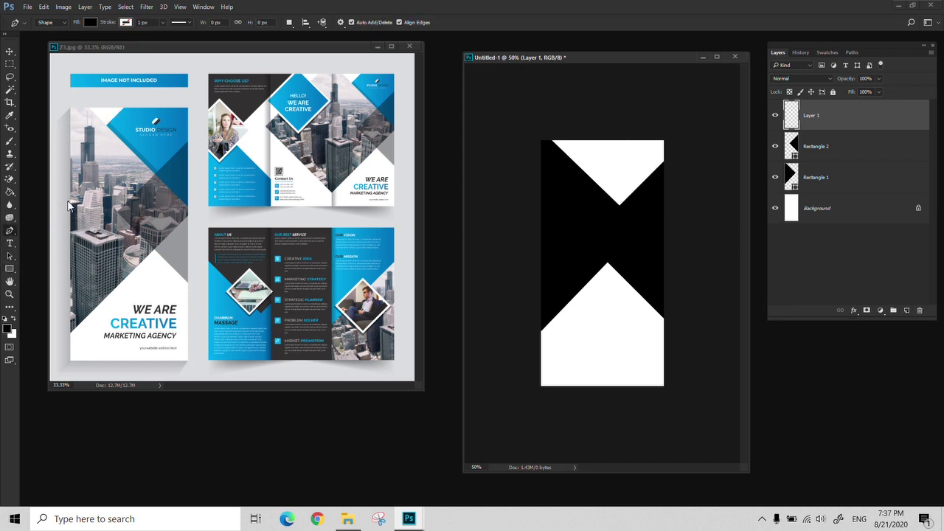
key(i)
click(168, 153)
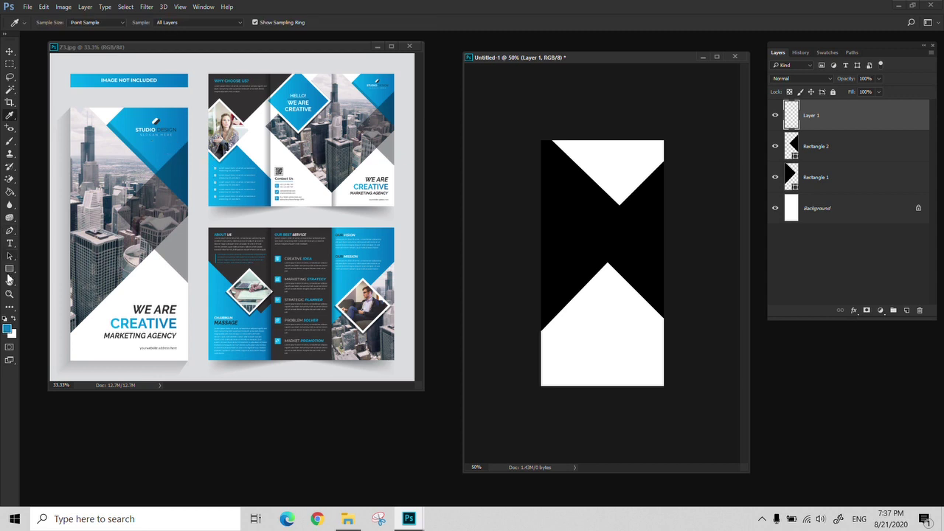
Draw a blue shape about 552 × 642 px with the Pen tool over the page's upper right corner
click(10, 231)
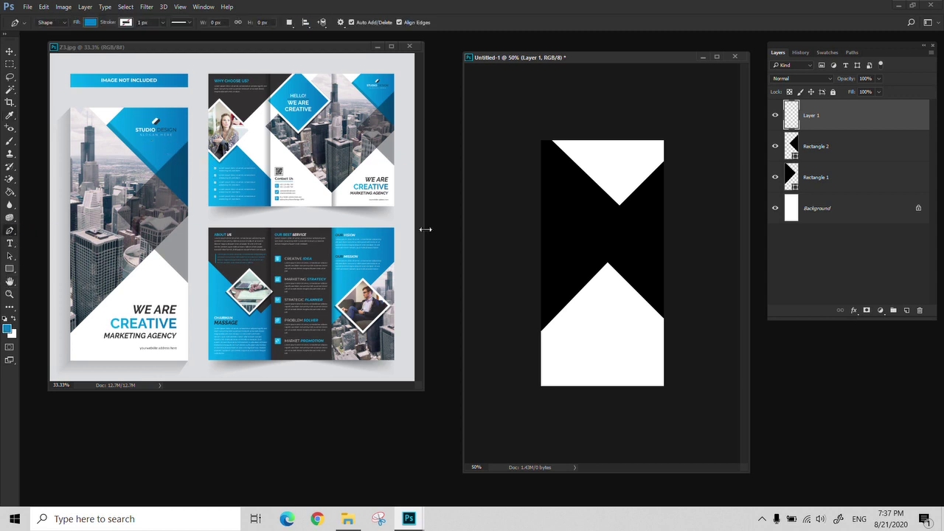
click(606, 125)
click(569, 162)
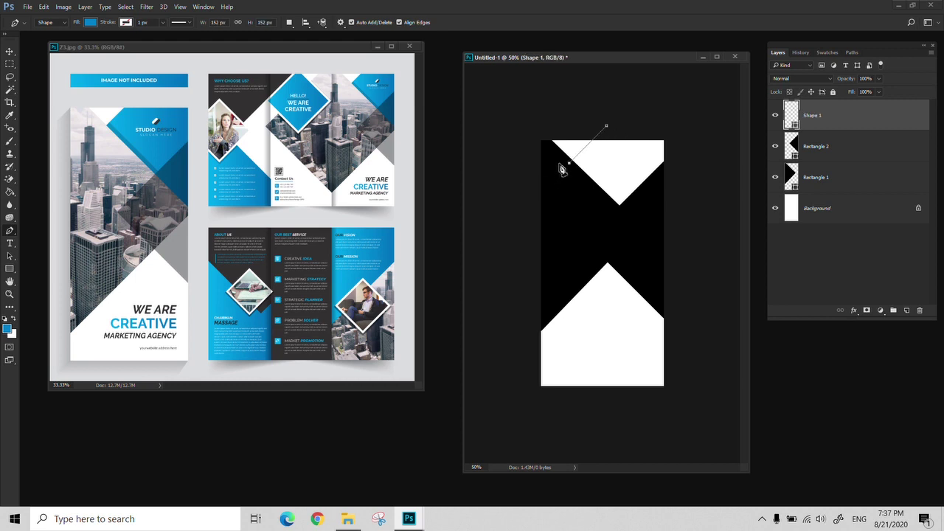
click(608, 229)
click(658, 245)
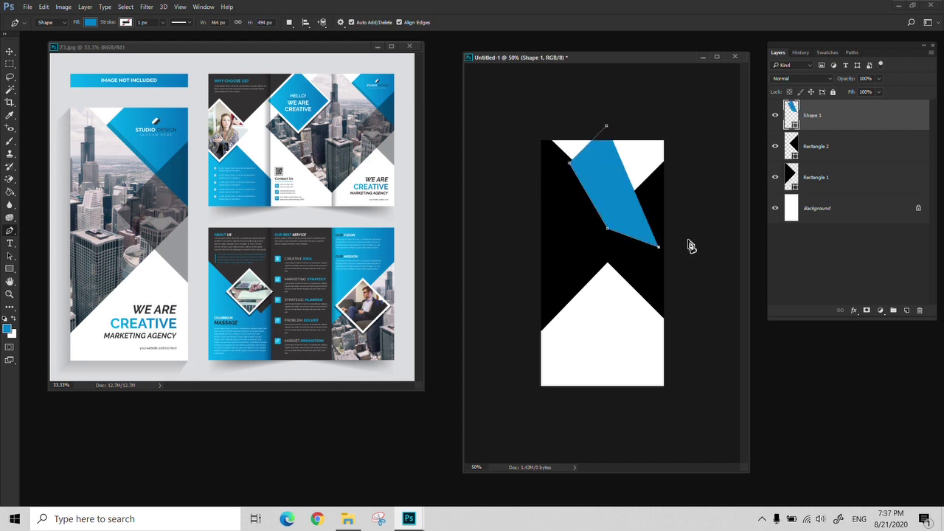
click(684, 265)
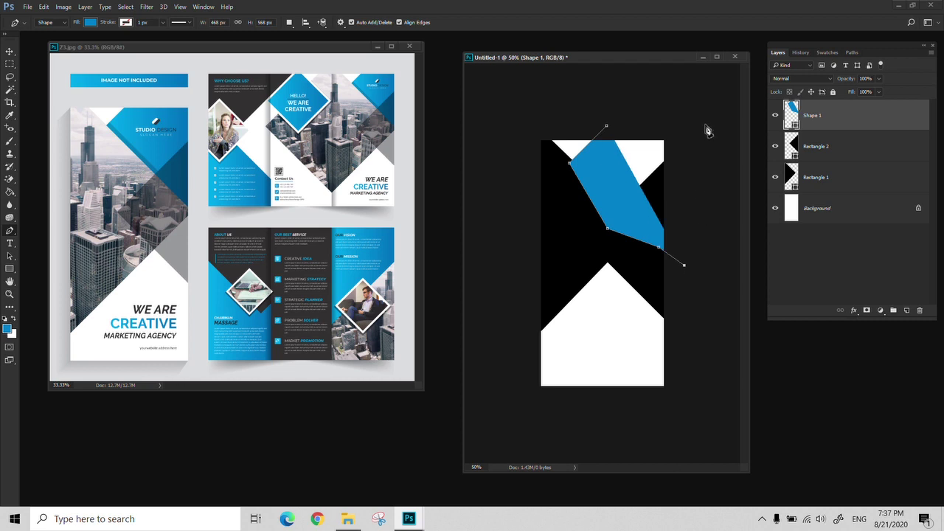
drag(705, 123, 626, 108)
Hide the Shape 1 and Rectangle 2 layers, and enlarge the Rectangle 1 diamond until its corner nears the page's right edge
click(775, 116)
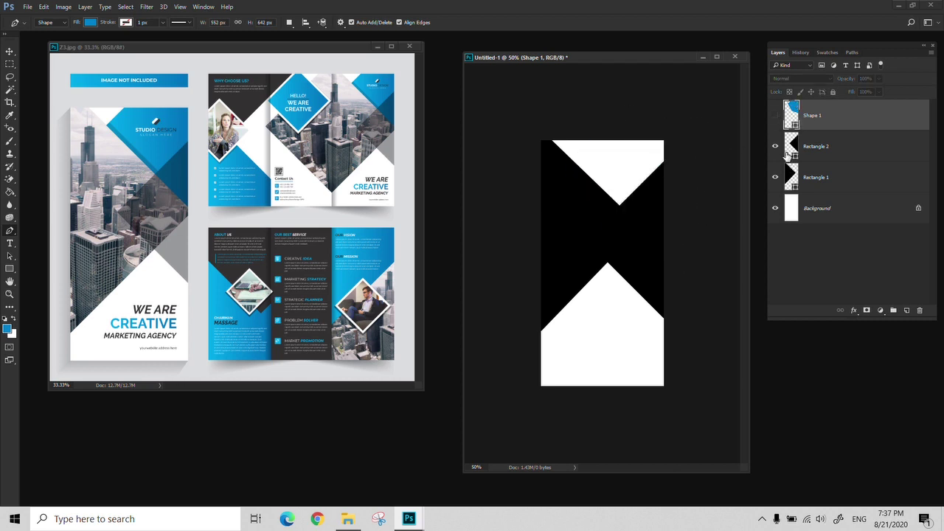
click(775, 146)
click(819, 185)
key(ctrl+t)
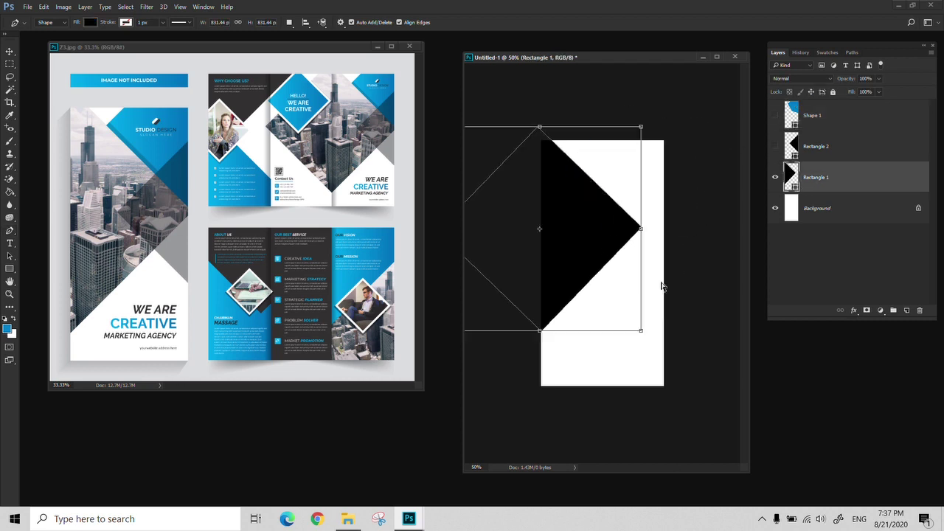
drag(641, 333, 662, 381)
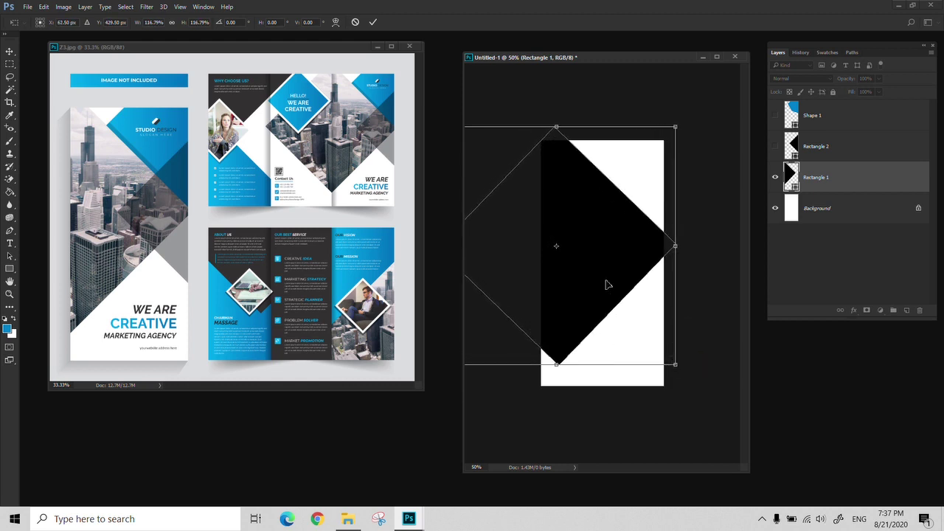
drag(606, 281, 594, 282)
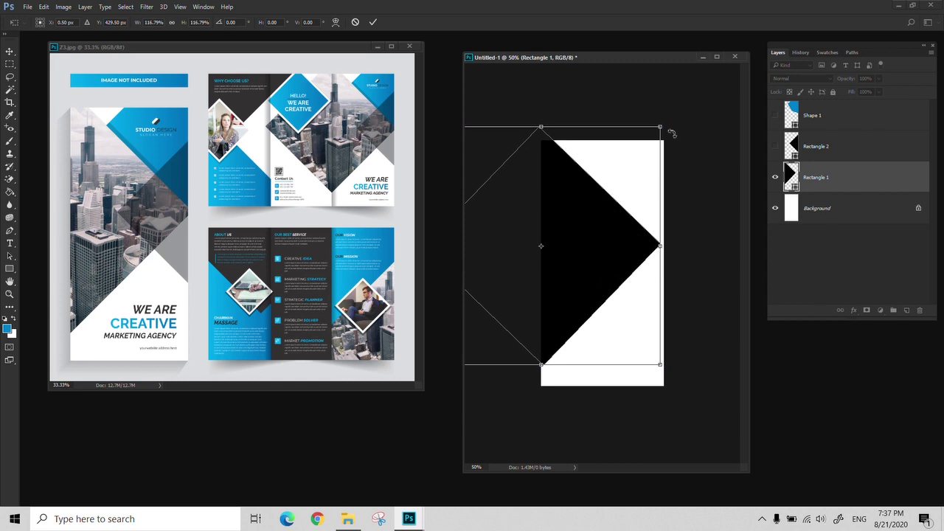
mouse_move(661, 126)
mouse_down()
mouse_move(674, 110)
mouse_move(659, 132)
mouse_up()
key(Return)
Adjust the Rectangle 1 diamond's position so its corner touches the page's right edge, and show Rectangle 2 again
key(v)
drag(611, 286, 602, 289)
key(ctrl+t)
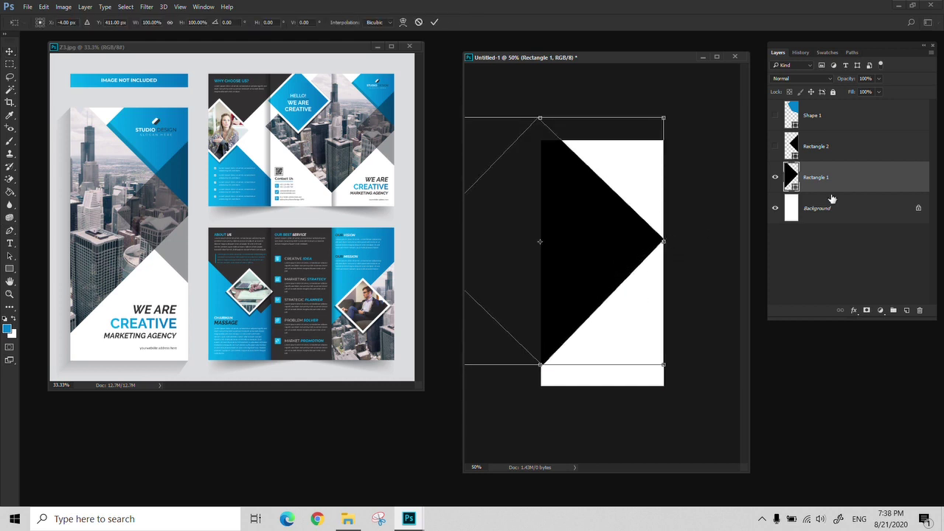
key(Return)
click(776, 146)
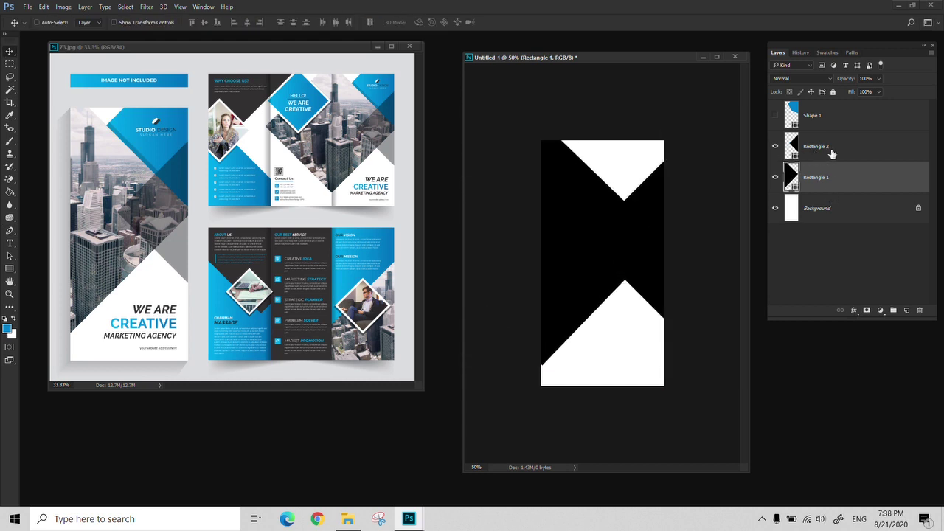
Show the Shape 1 layer below Rectangle 1, and with Rectangle 2 hidden, nudge the blue shape slightly up and to the right
click(775, 115)
click(803, 119)
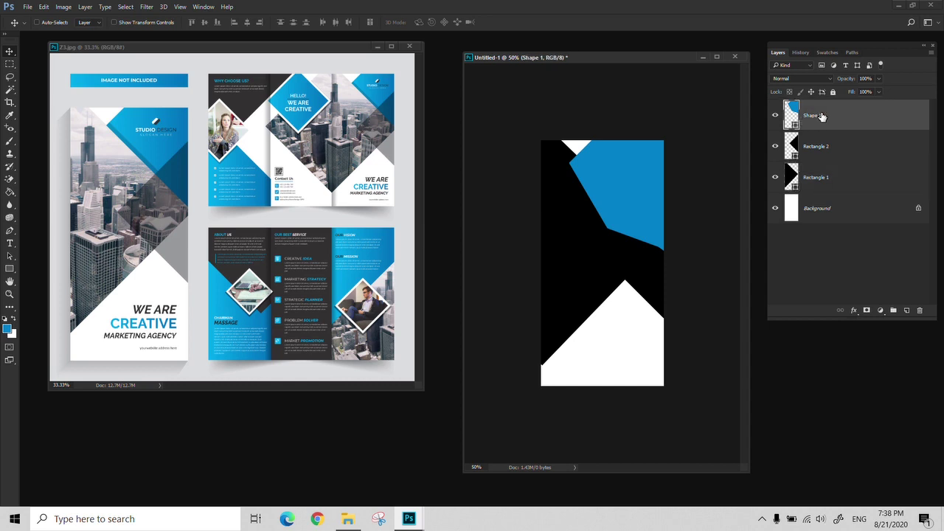
drag(823, 116, 824, 191)
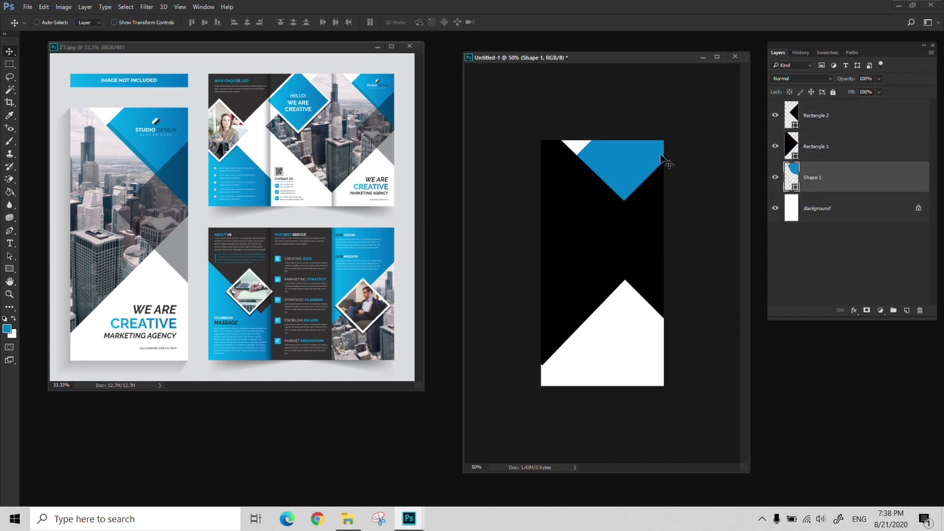
click(775, 115)
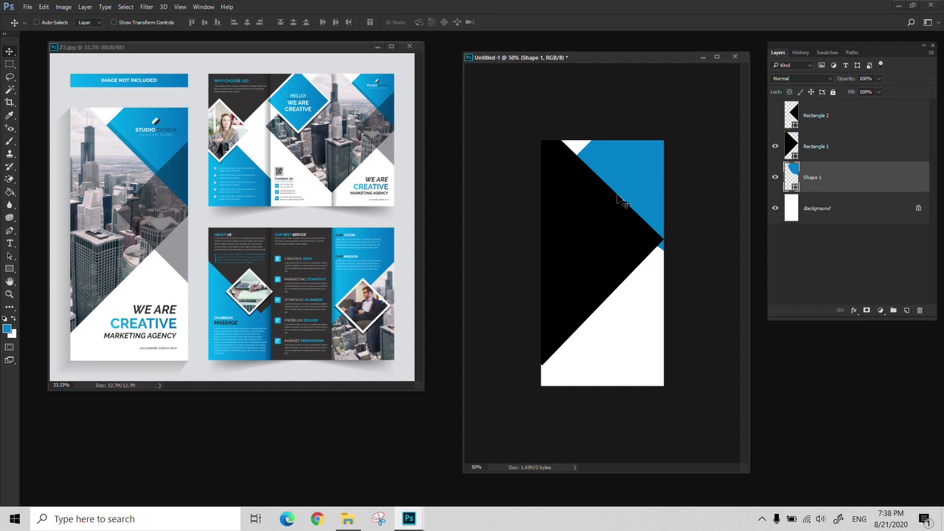
mouse_move(653, 211)
mouse_down()
mouse_move(653, 186)
mouse_move(663, 205)
mouse_up()
Enlarge the Rectangle 1 diamond slightly so its lower corner extends past the page's left edge
click(868, 152)
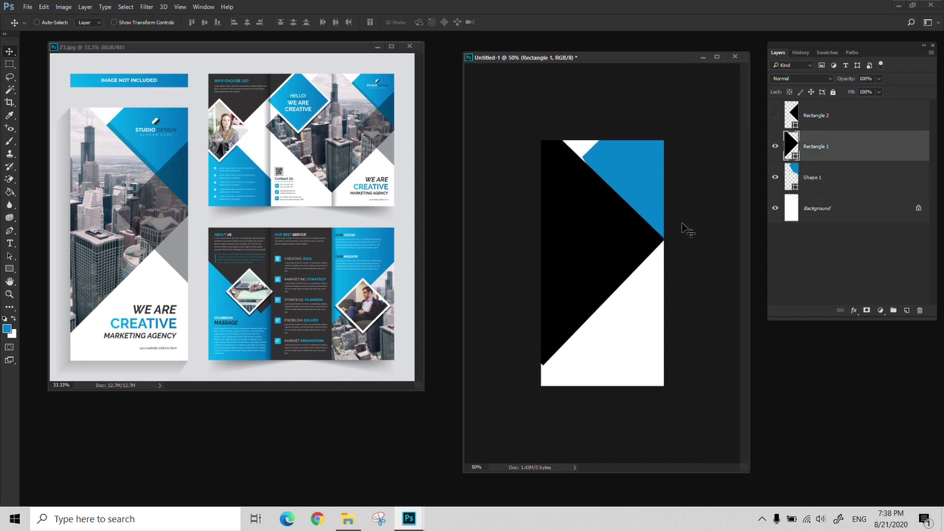
key(c)
drag(542, 263, 541, 264)
key(z)
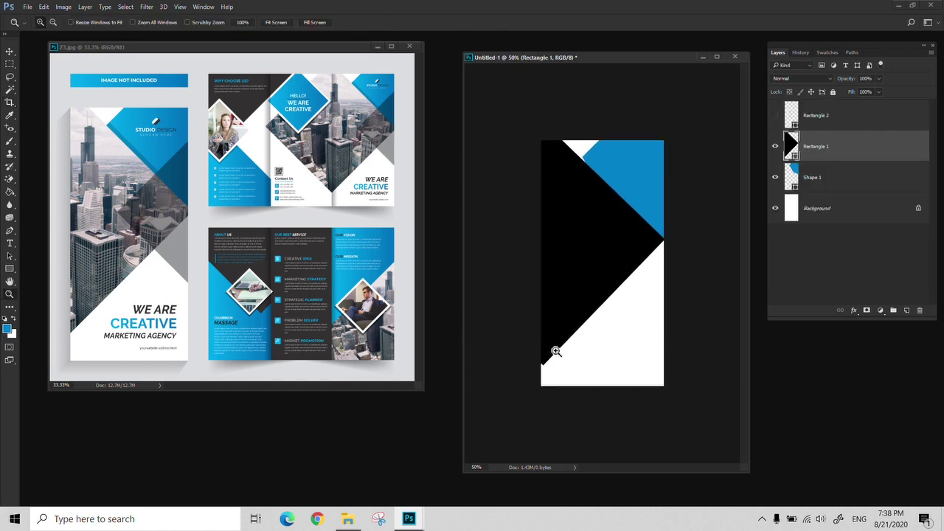
click(556, 352)
key(f)
drag(544, 309, 558, 319)
key(v)
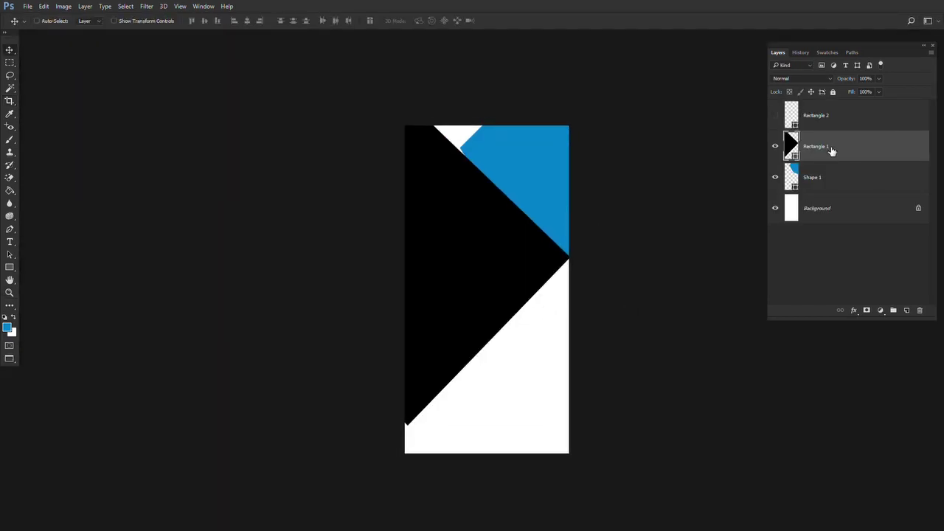
key(ctrl+t)
scroll(326, 351, down, 3)
drag(246, 334, 239, 341)
key(Return)
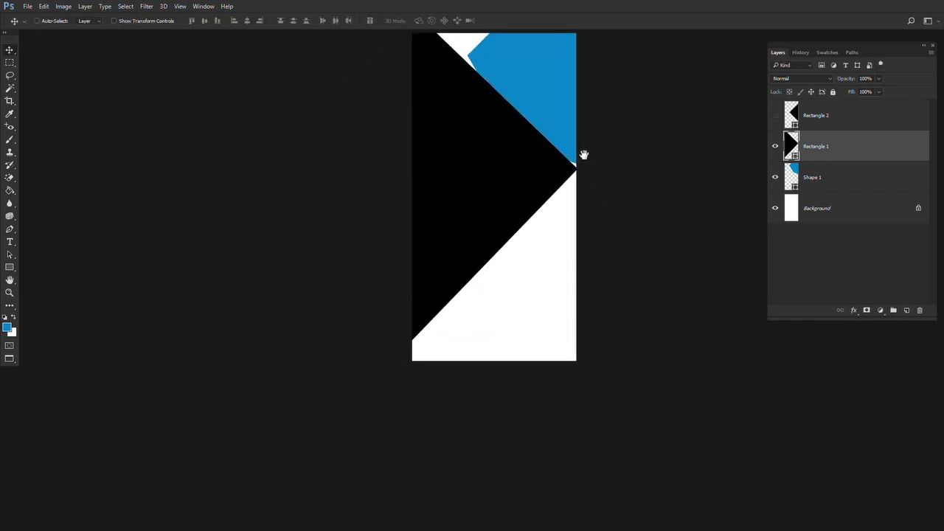
Extend Shape 1's left corner behind the diamond until the shape is 597 px wide, and show Rectangle 2 again
drag(583, 154, 521, 295)
click(844, 173)
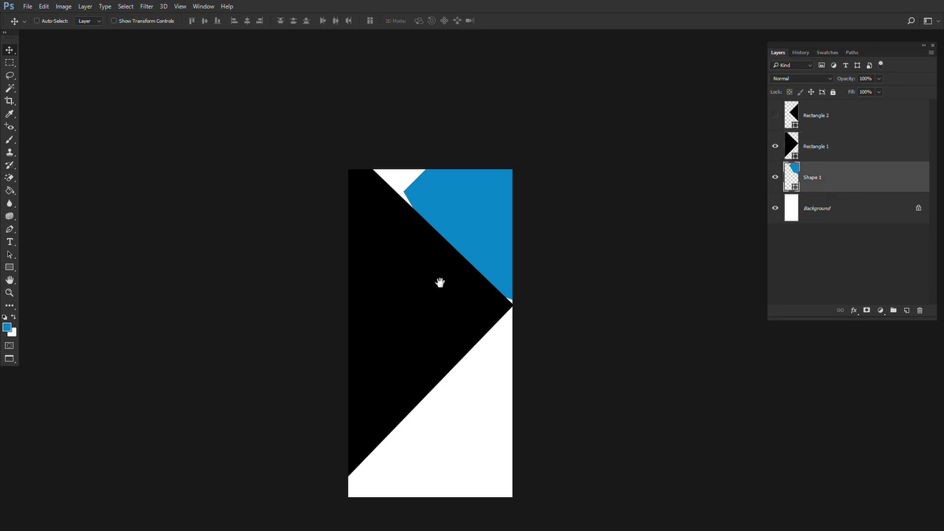
drag(438, 281, 477, 237)
key(p)
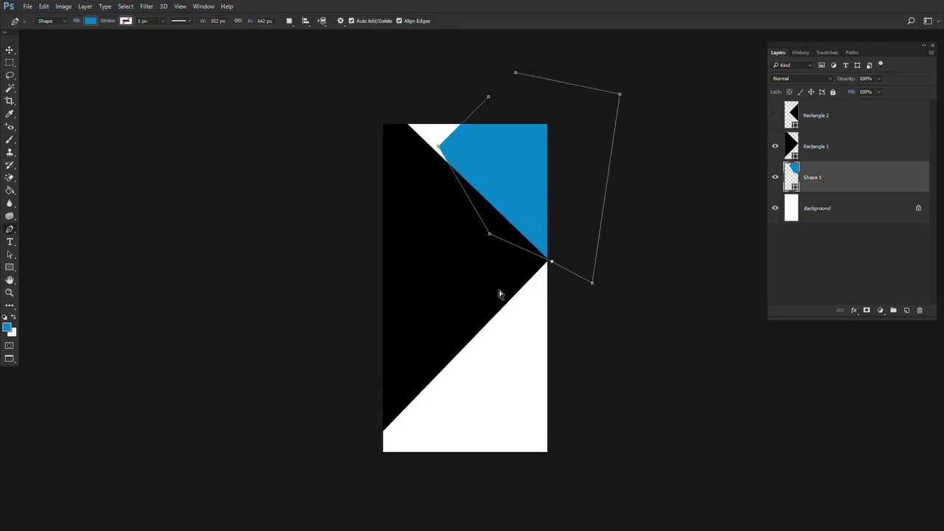
drag(440, 148, 424, 159)
ctrl+click(647, 49)
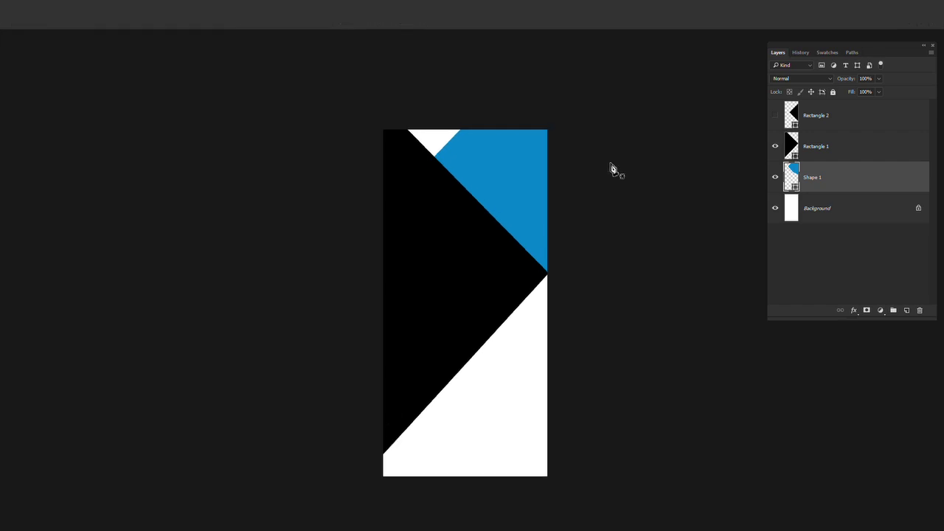
key(f)
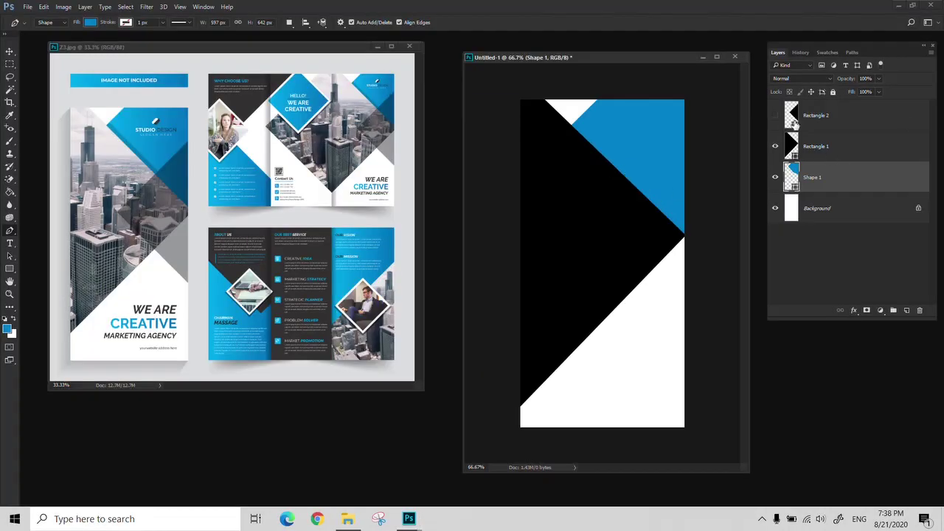
click(775, 116)
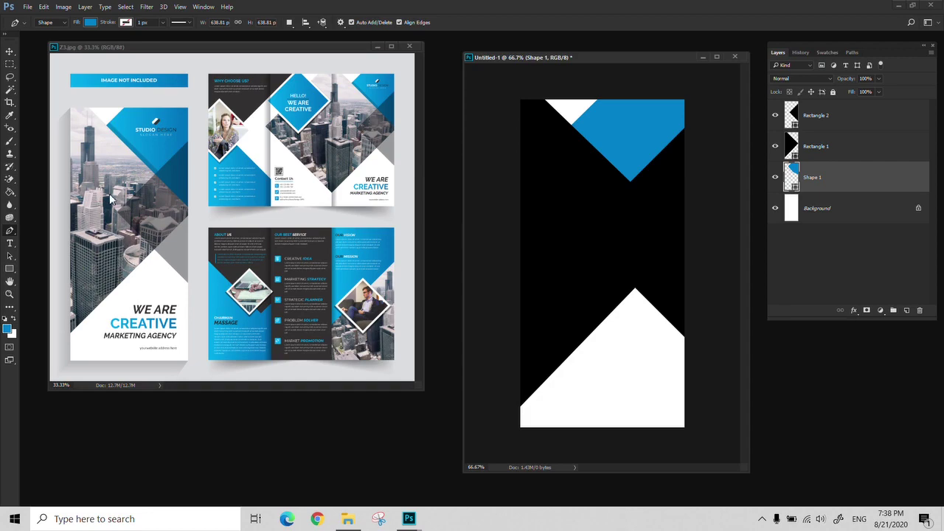
Open City.jpg and bring the city photo into the Untitled-1 document as a new layer
key(ctrl+o)
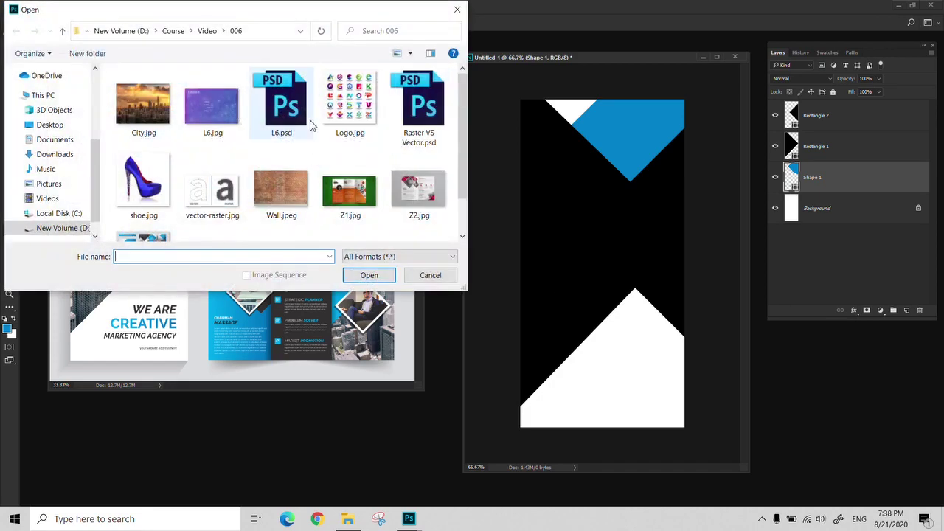
double_click(143, 100)
key(v)
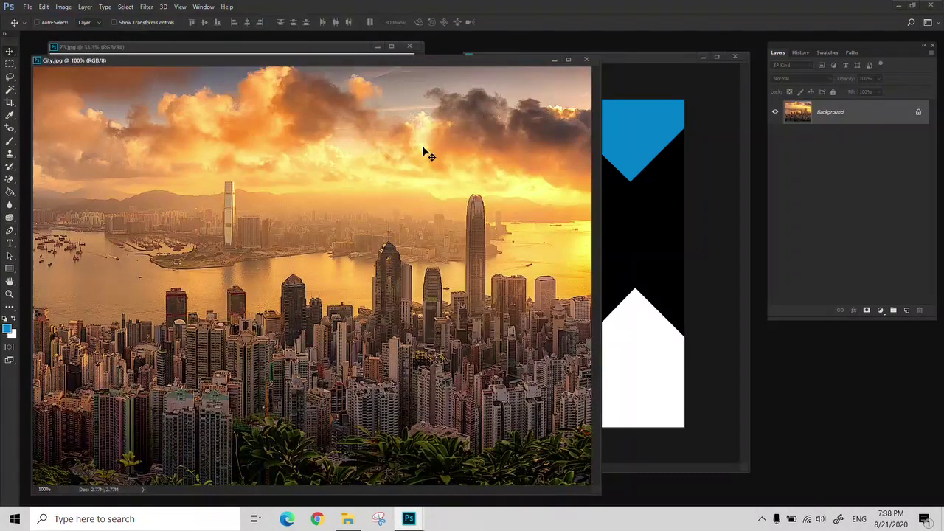
drag(424, 152, 657, 337)
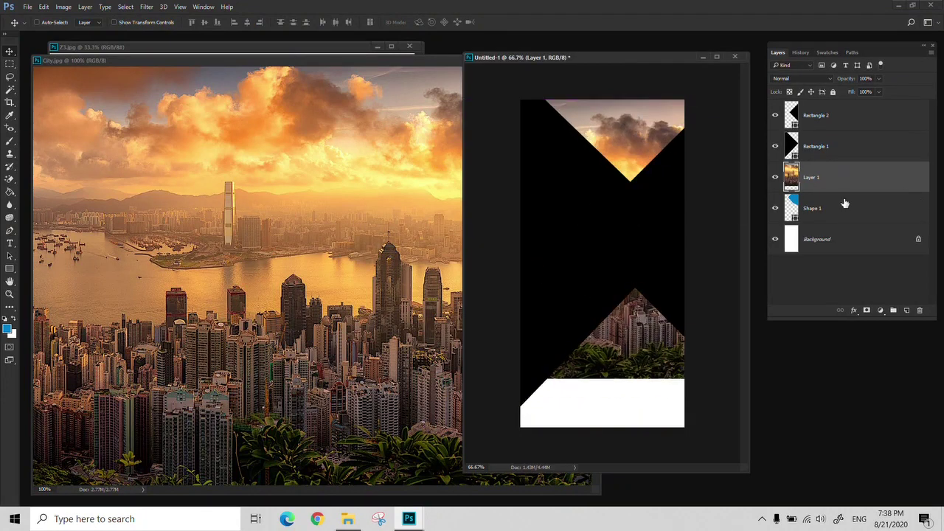
Place the city photo directly above Rectangle 1 and clip it to the diamond, and close City.jpg
drag(820, 185, 815, 142)
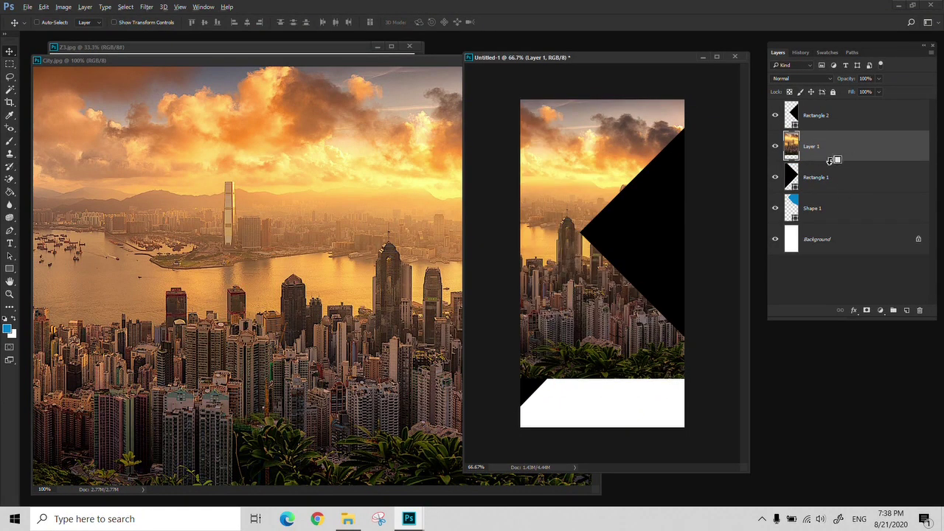
alt+click(839, 160)
drag(568, 284, 574, 287)
click(364, 255)
click(586, 59)
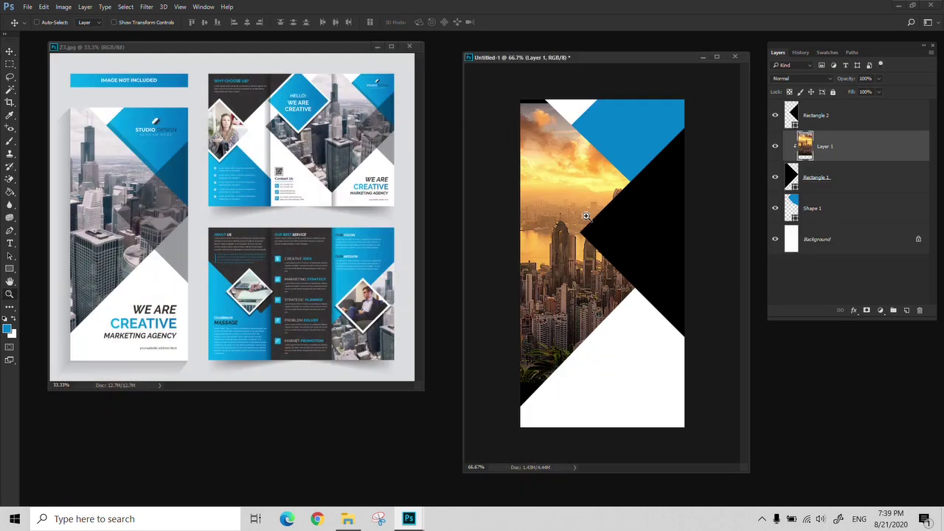
Enlarge and reposition the clipped city photo so it fills the whole visible part of the diamond
key(ctrl+minus)
key(ctrl+t)
drag(674, 143, 718, 87)
drag(701, 221, 666, 240)
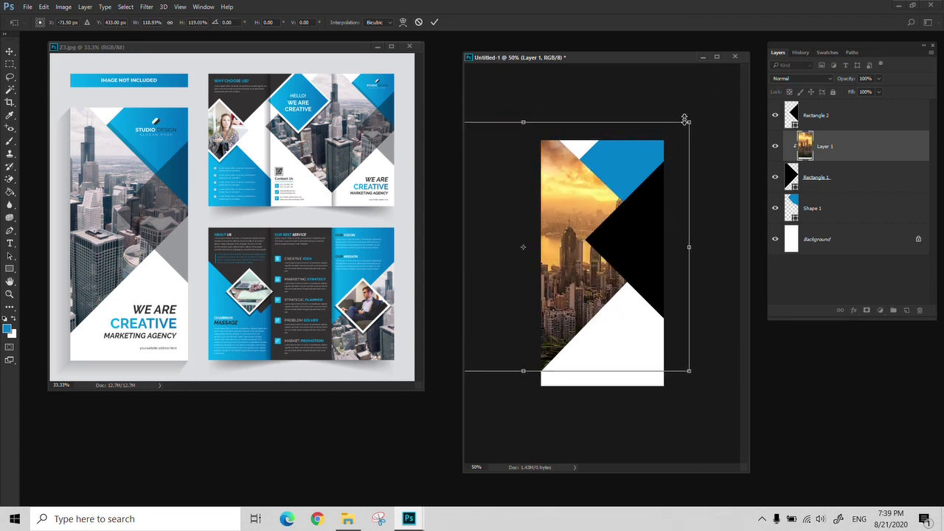
drag(685, 119, 695, 116)
key(Return)
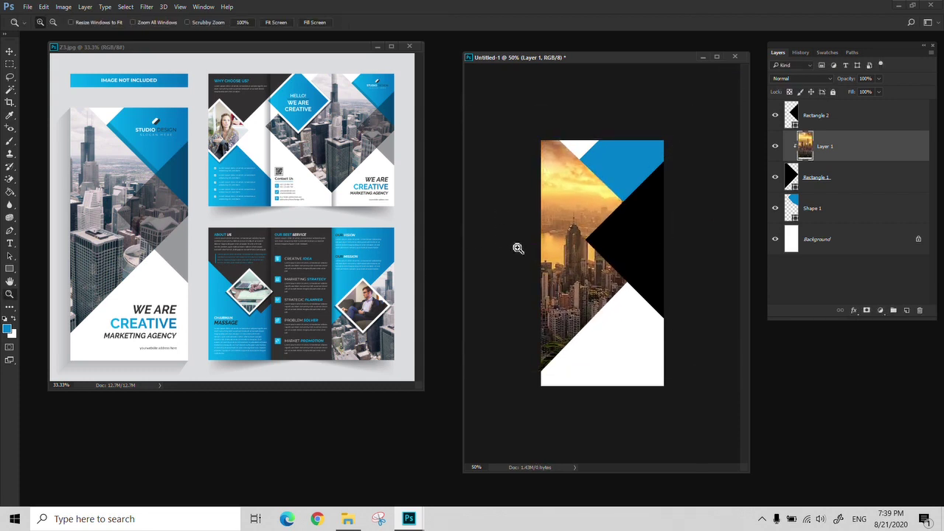
key(v)
drag(565, 248, 565, 252)
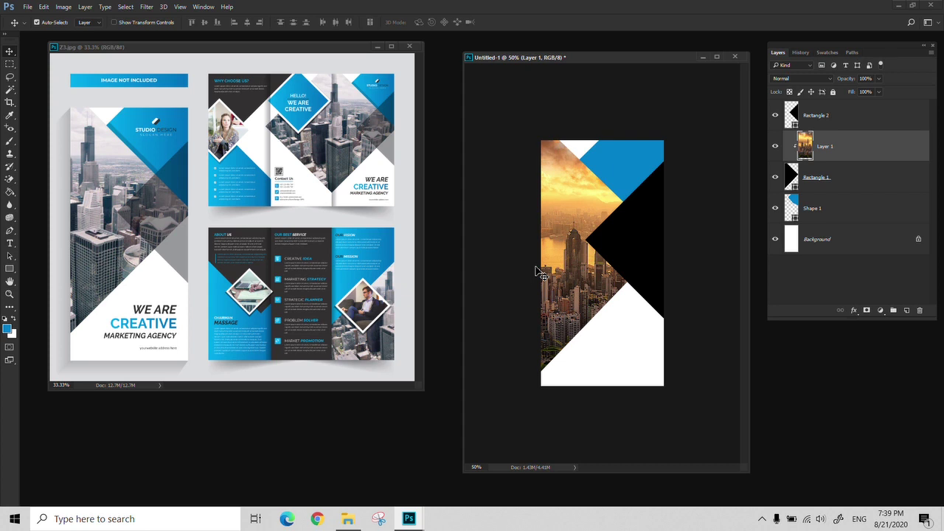
Desaturate the city photo and brighten it with Levels, setting the midtones to 1.29
key(ctrl+shift+u)
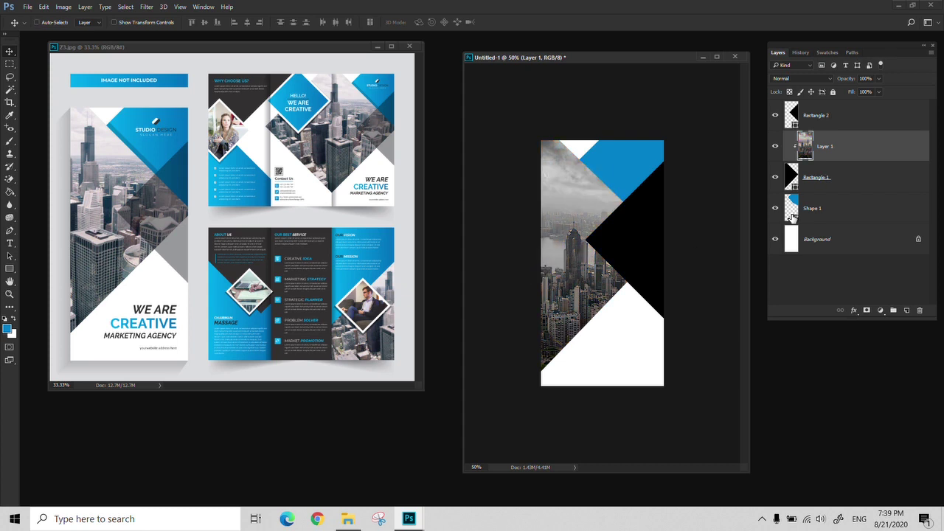
key(ctrl+l)
drag(734, 221, 724, 222)
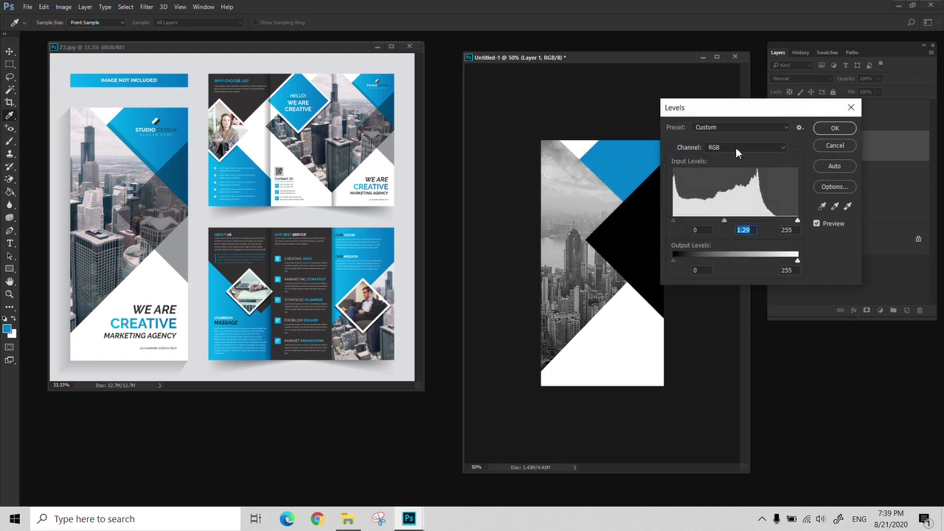
key(Return)
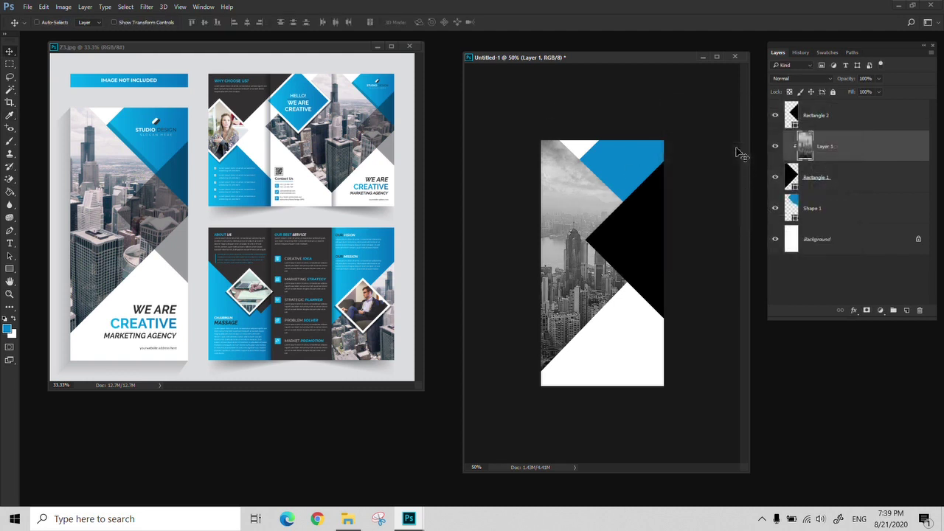
key(z)
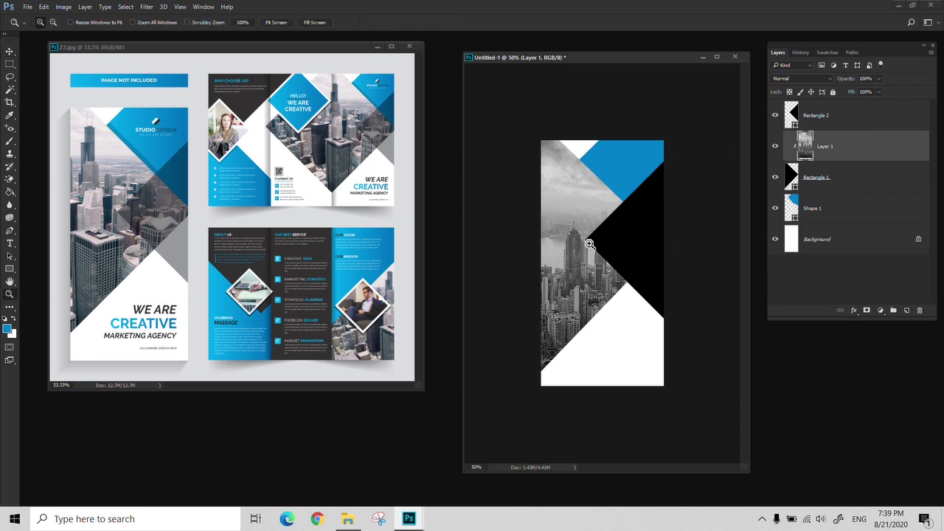
key(v)
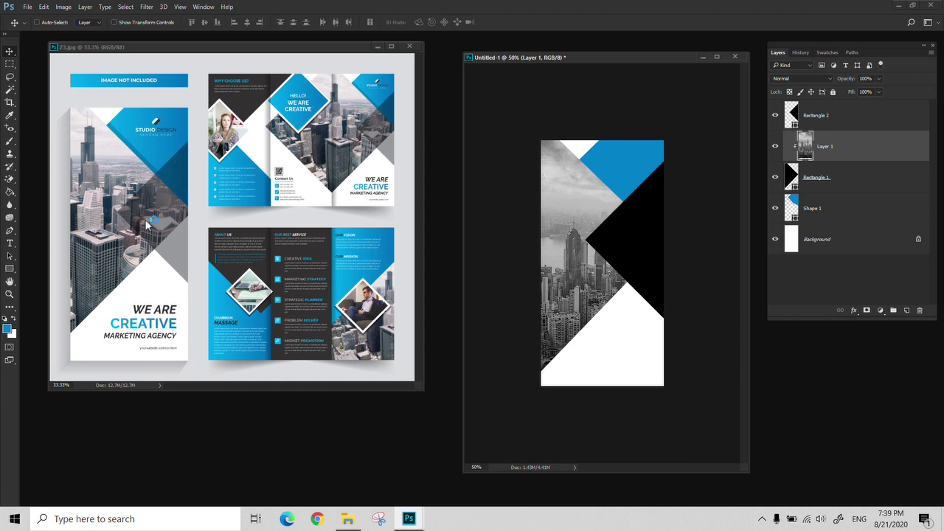
Set the opacity of the Rectangle 2 layer to 35% to make the small diamond translucent
click(836, 122)
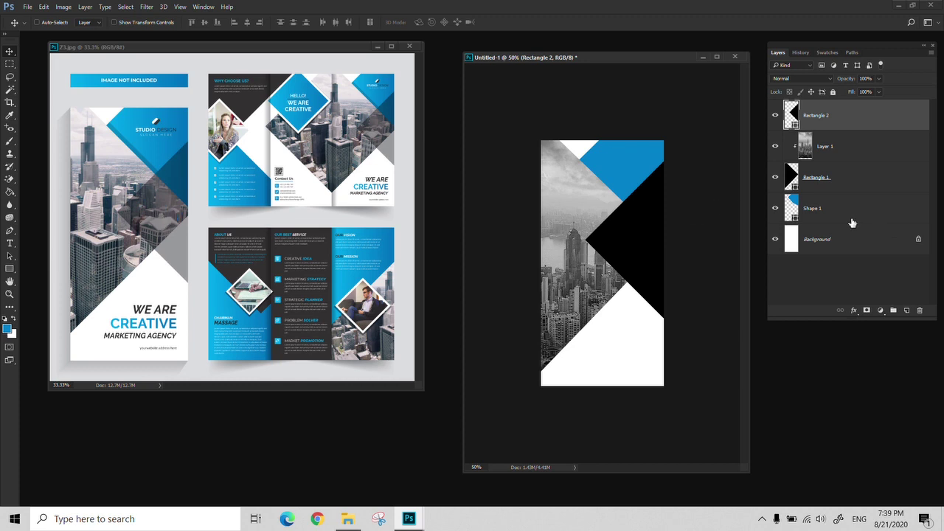
key(5)
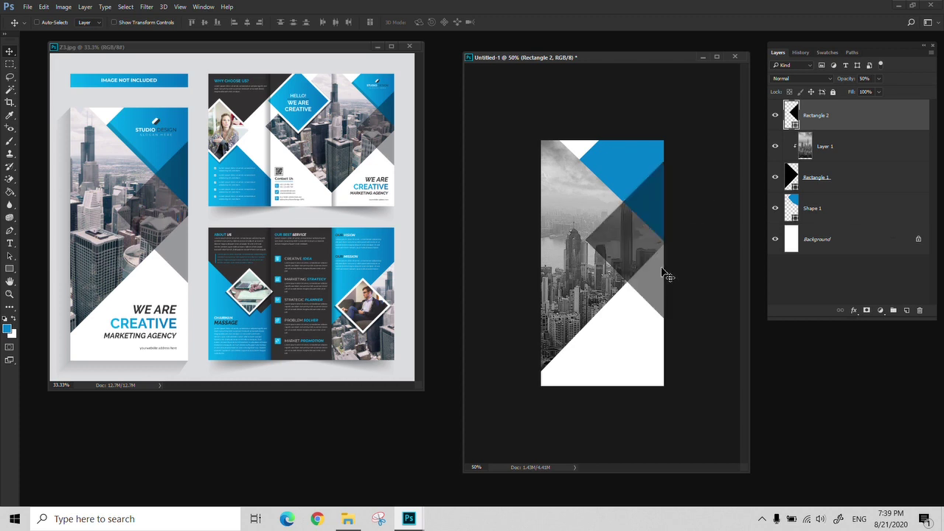
key(3)
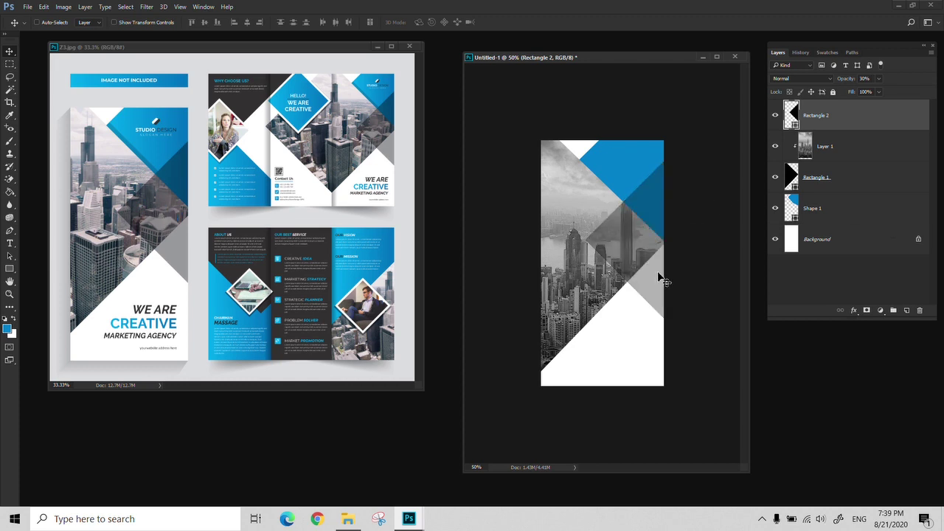
key(3)
key(5)
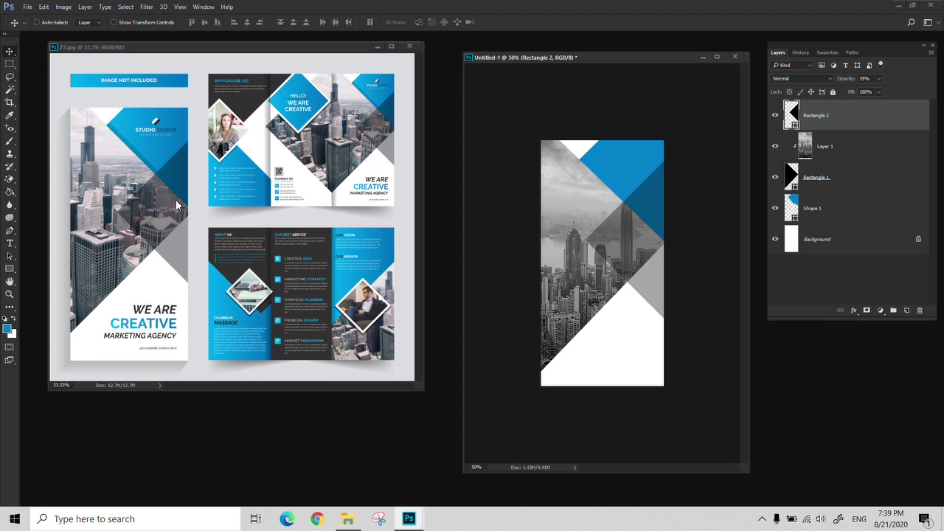
Check the dark strip along the blue shape's edge in Z3.jpg, and add a new layer above Shape 1 for Pen tool drawing
key(z)
click(153, 174)
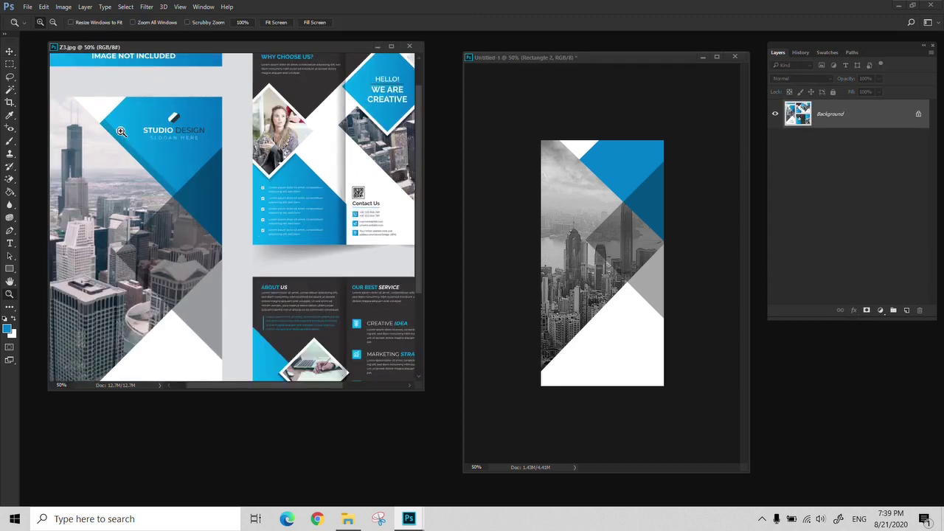
click(144, 177)
drag(140, 178, 153, 173)
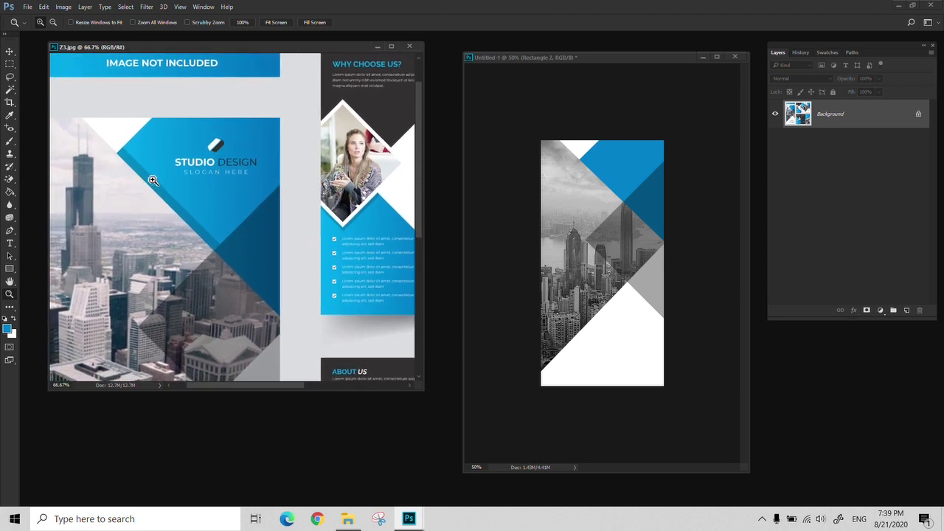
drag(156, 186, 149, 168)
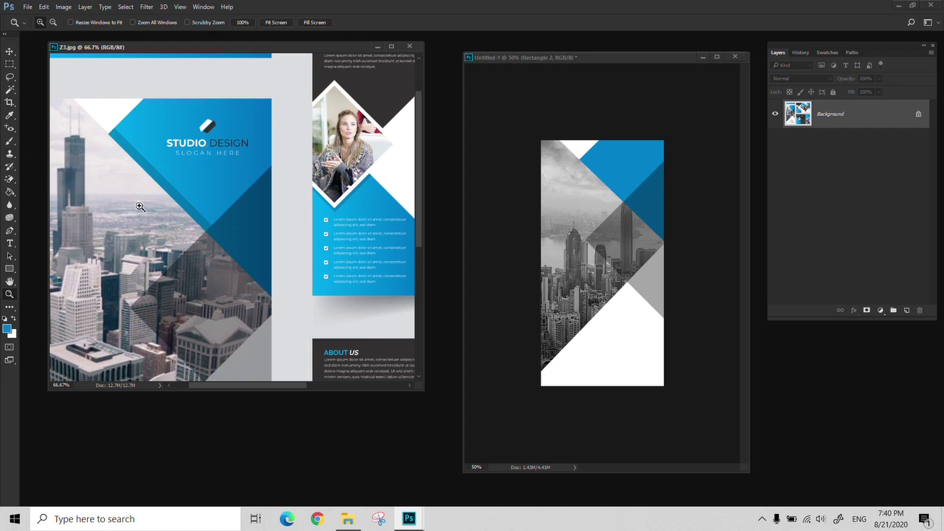
click(594, 56)
key(ctrl+plus)
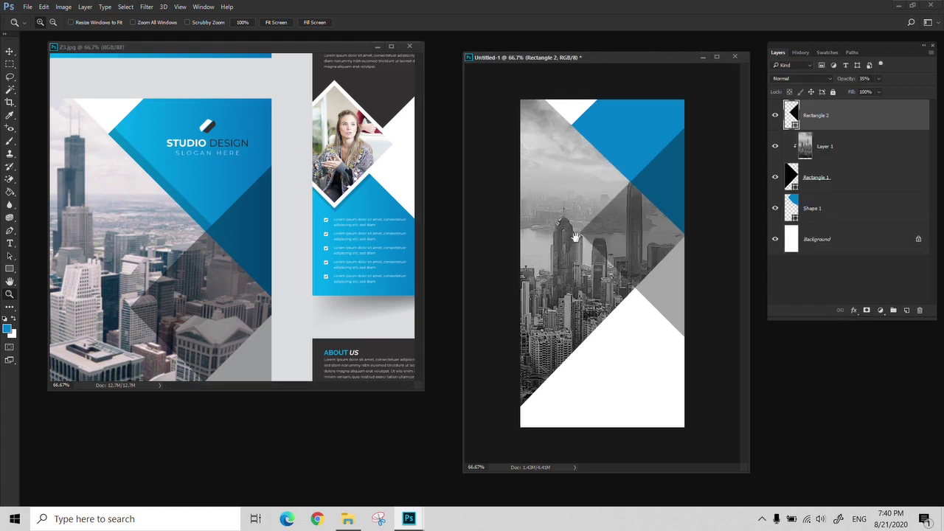
click(837, 213)
click(908, 310)
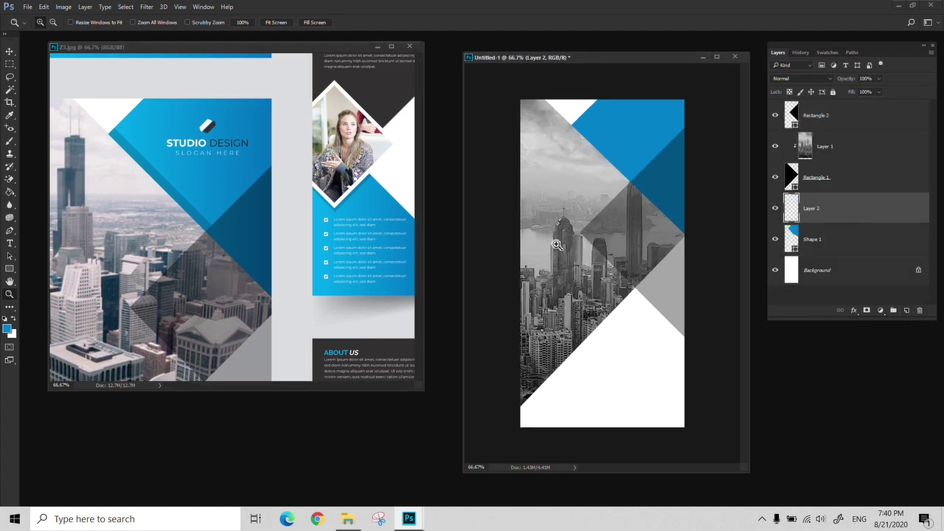
key(p)
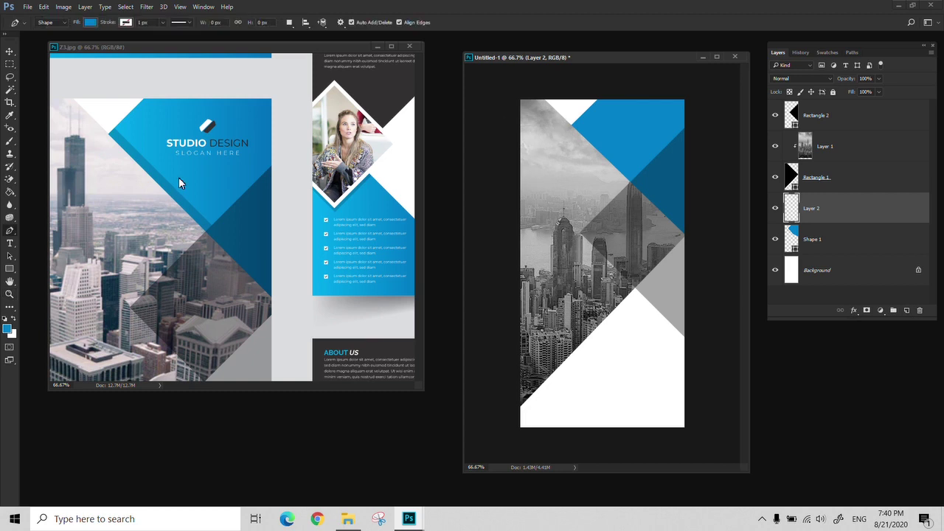
Sample the strip's darker blue from Z3.jpg and start a Pen tool shape in that colour along the blue shape's lower diagonal edge
key(i)
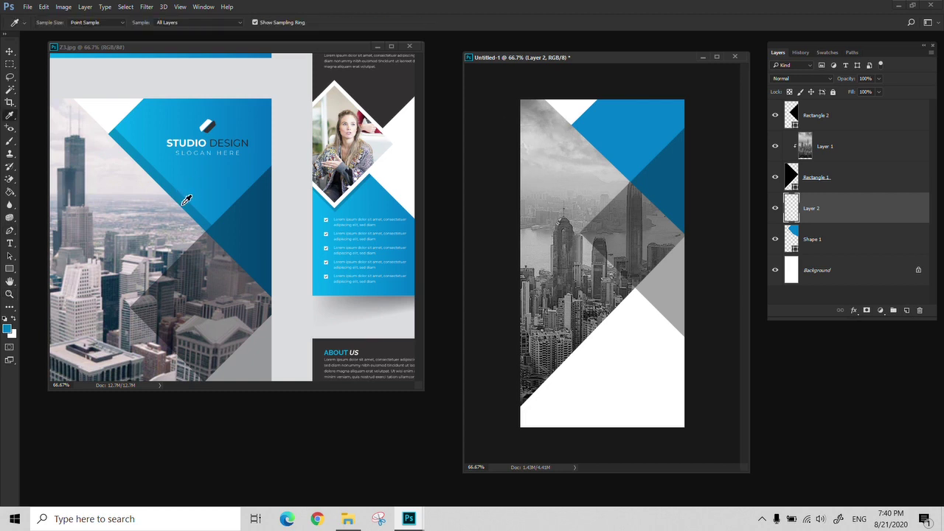
key(p)
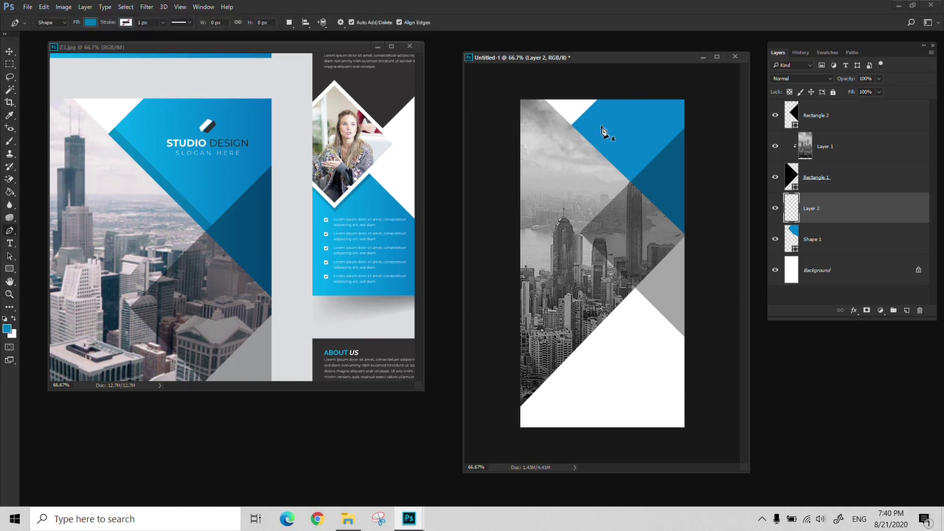
click(547, 127)
click(570, 115)
click(686, 231)
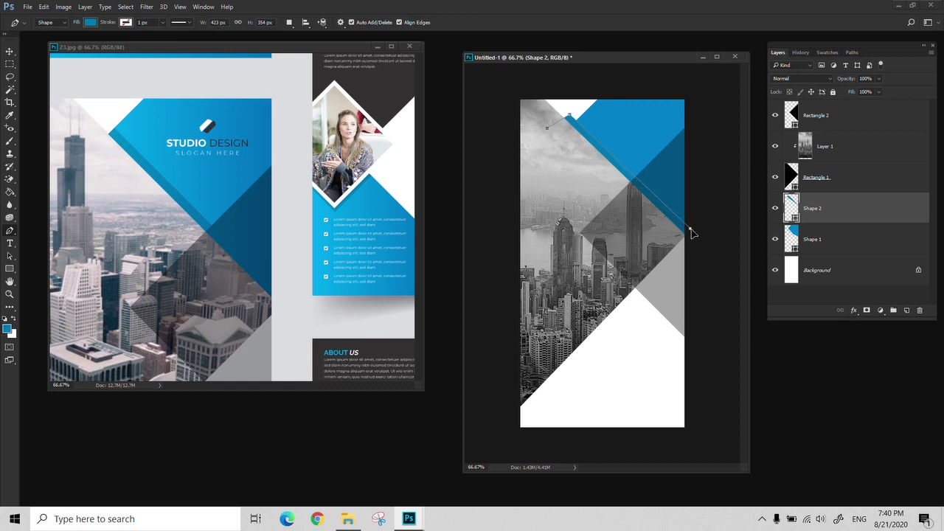
drag(691, 229, 693, 230)
click(694, 260)
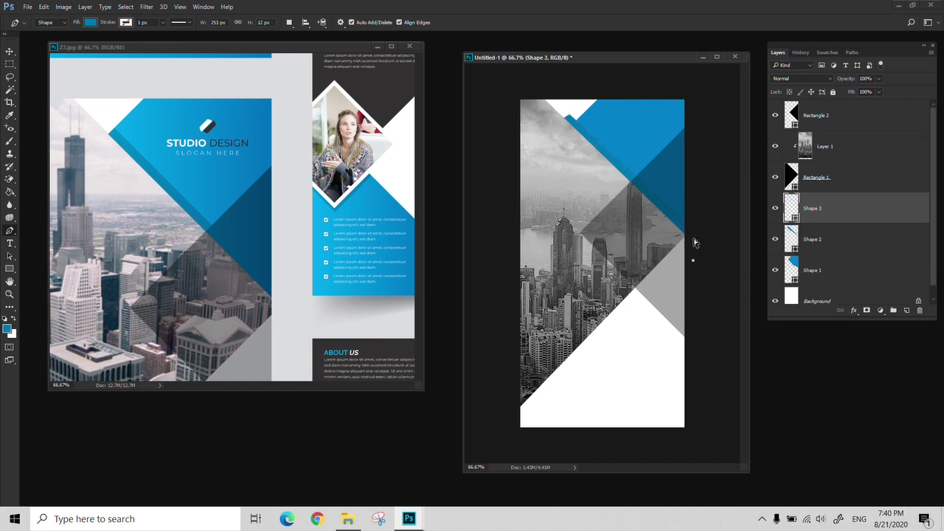
key(ctrl+z)
Extend the dark strip shape beyond the canvas edge and back under the city photo, about 442 × 407 px overall
key(z)
click(694, 231)
click(685, 236)
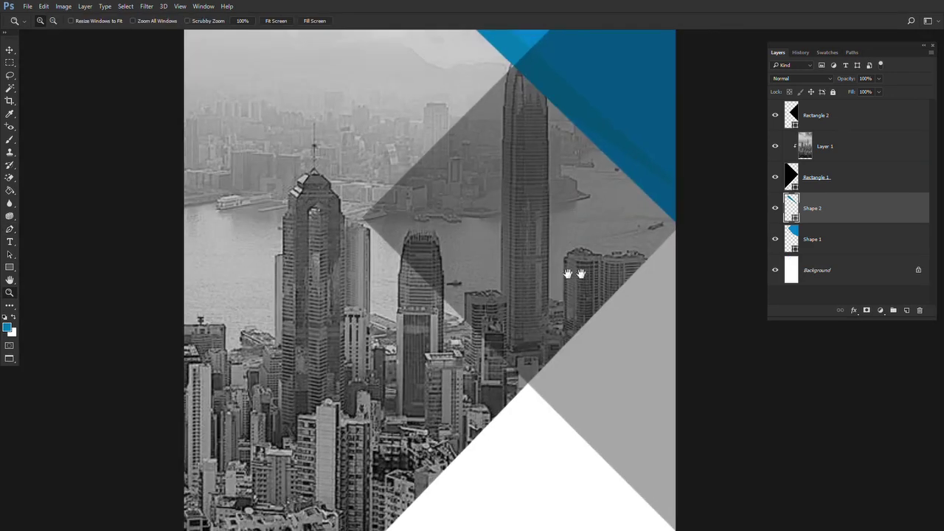
key(p)
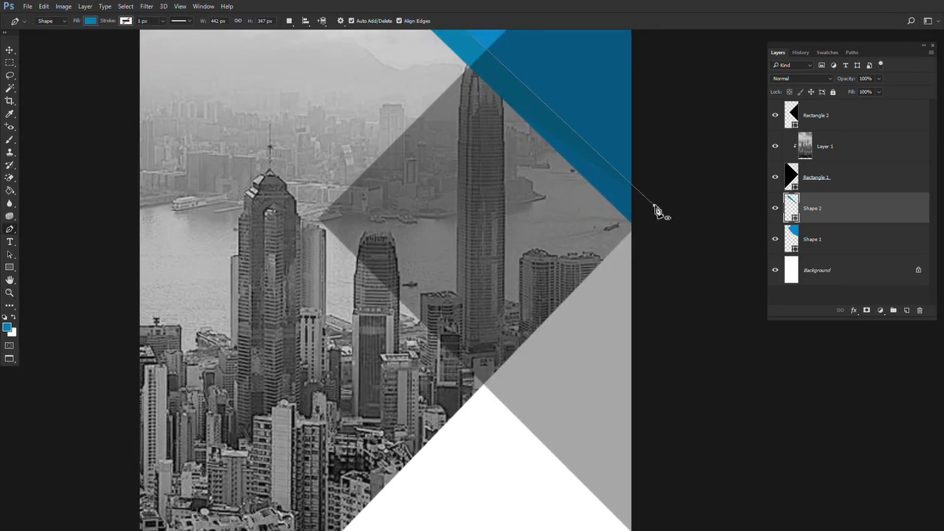
click(652, 263)
click(463, 233)
drag(453, 156, 421, 330)
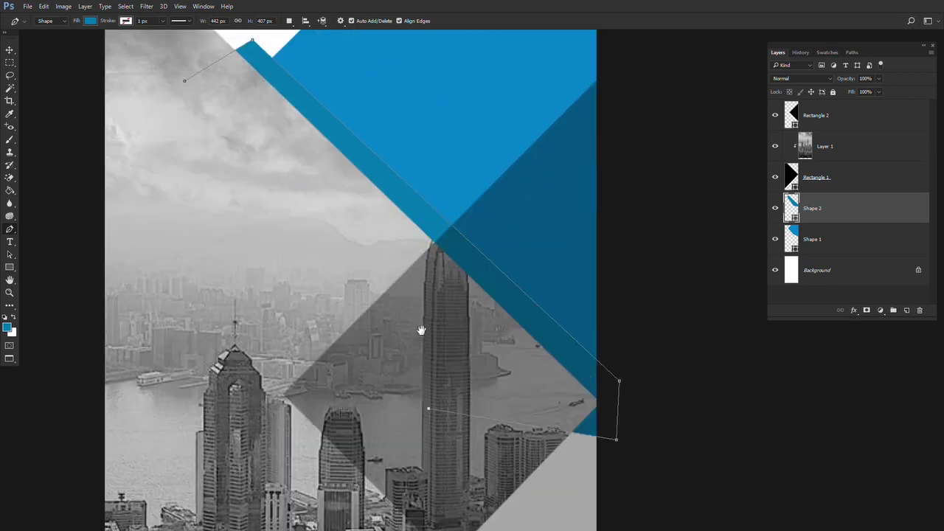
scroll(268, 177, up, 2)
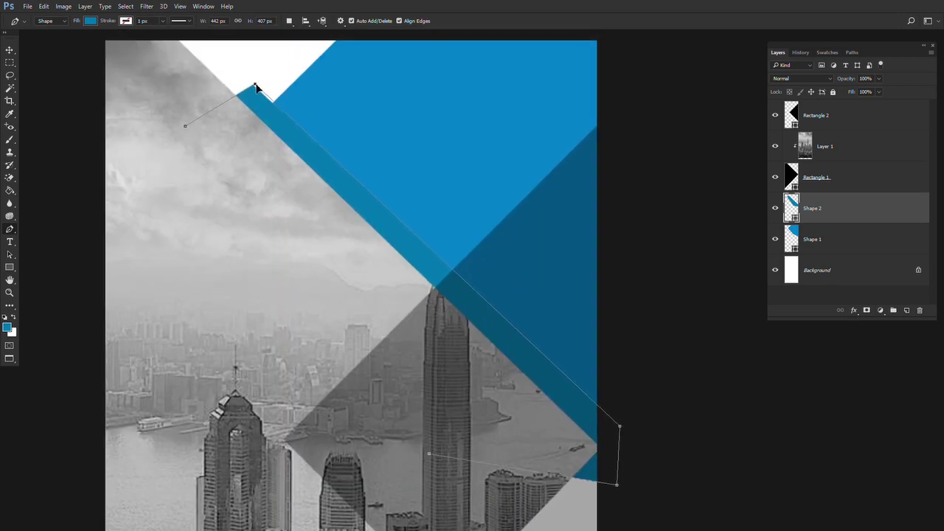
Adjust the strip's upper anchor point and shift Shape 2 so only a narrow band shows along the blue shape's diagonal edge
drag(255, 87, 258, 88)
drag(466, 297, 471, 297)
key(v)
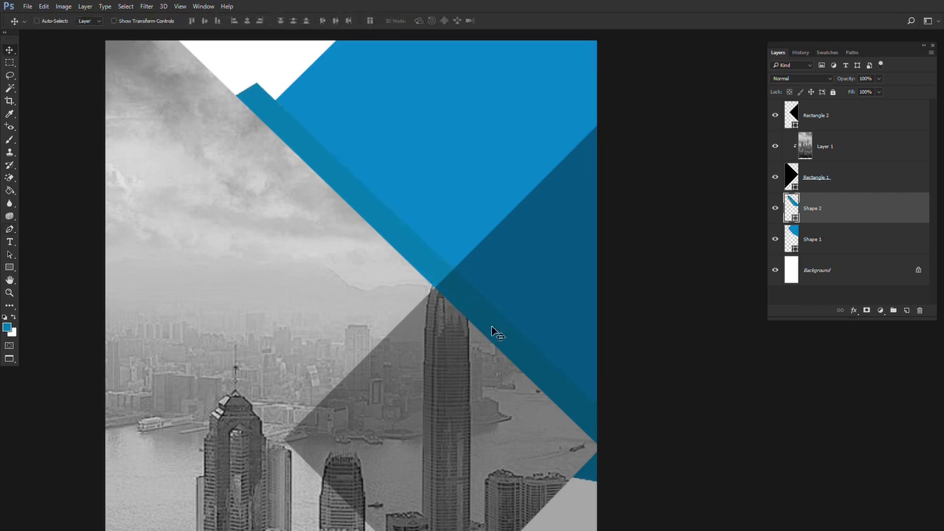
drag(493, 331, 486, 334)
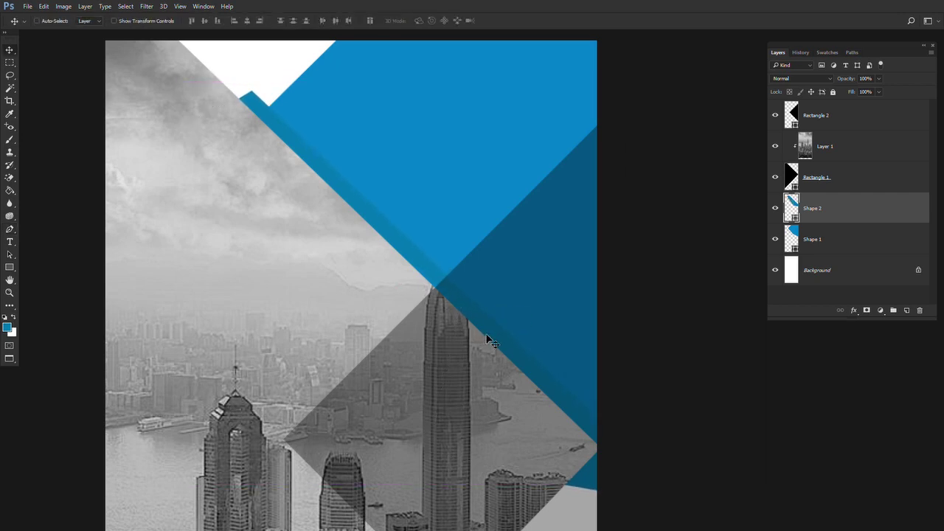
key(space)
drag(582, 246, 589, 214)
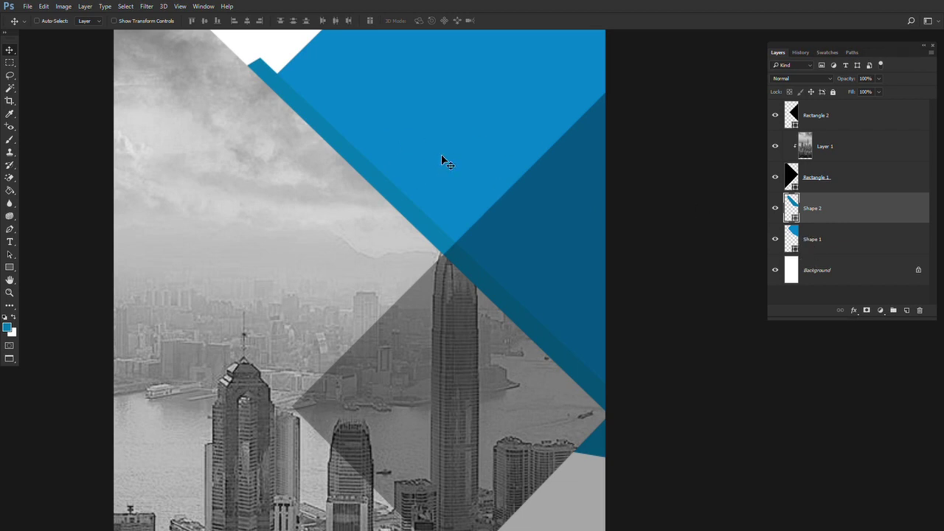
Clip Shape 2 to the Shape 1 layer and check the strip against the whole cover
alt+click(849, 221)
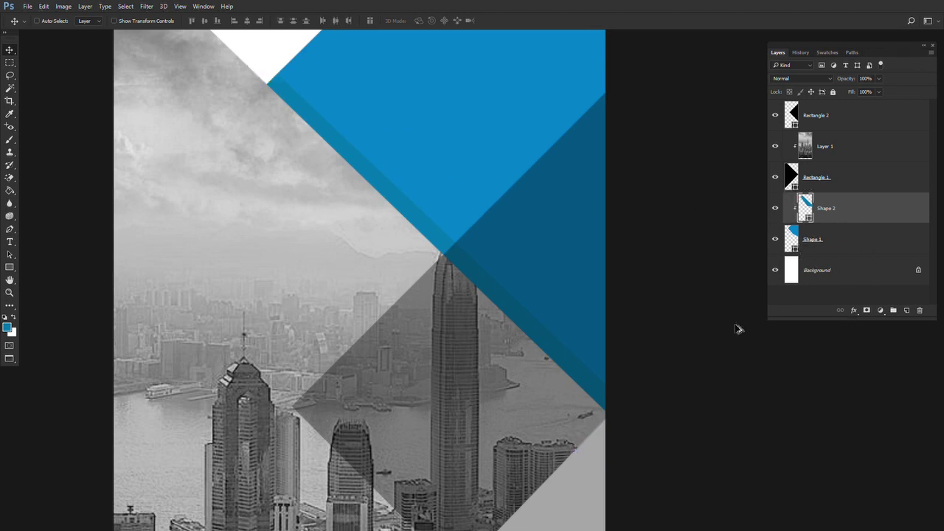
scroll(413, 230, up, 2)
drag(344, 327, 350, 215)
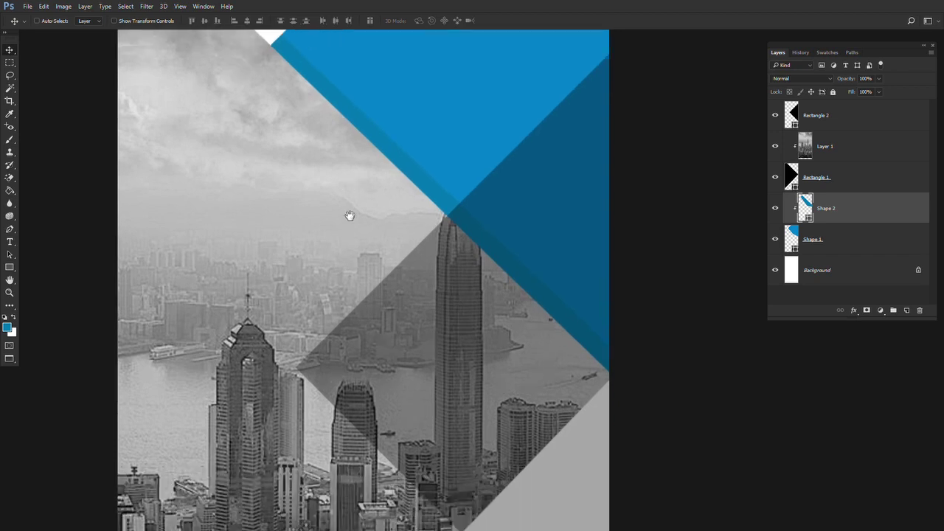
key(z)
alt+click(501, 332)
key(f)
key(f)
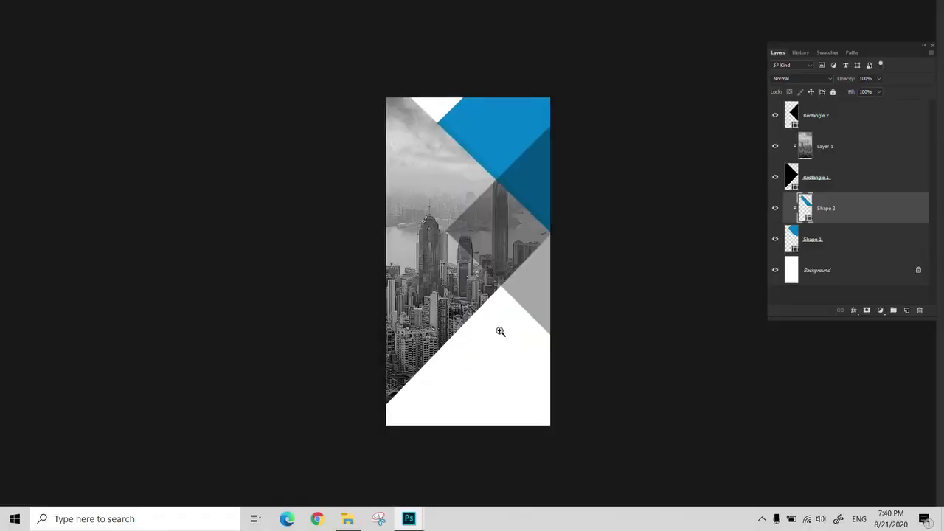
Compare the full brochure cover in Z3.jpg with the recreated design, and close Z3.jpg
click(151, 219)
alt+click(153, 220)
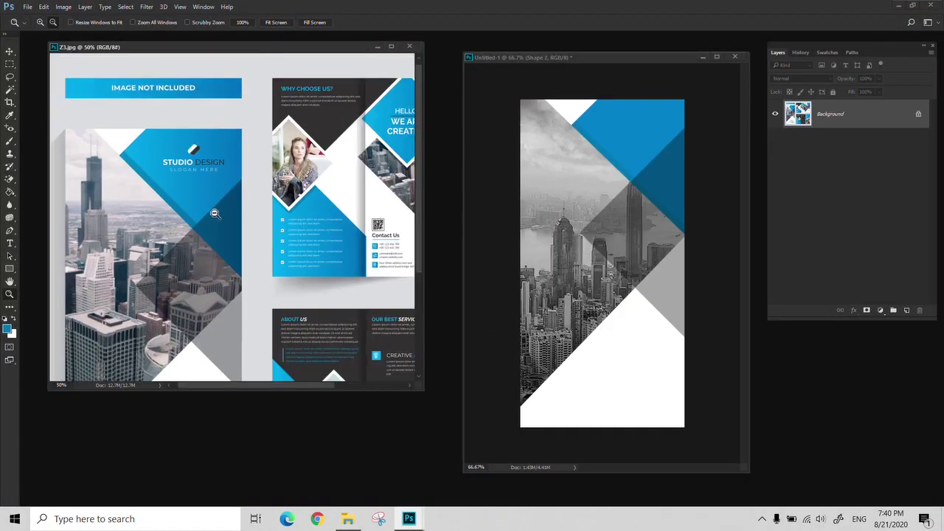
alt+click(215, 214)
click(562, 310)
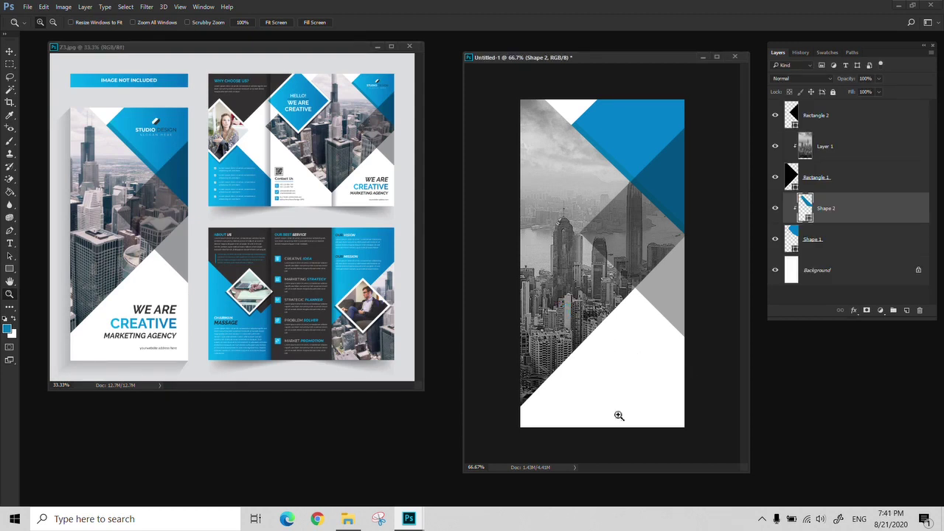
click(417, 58)
click(410, 46)
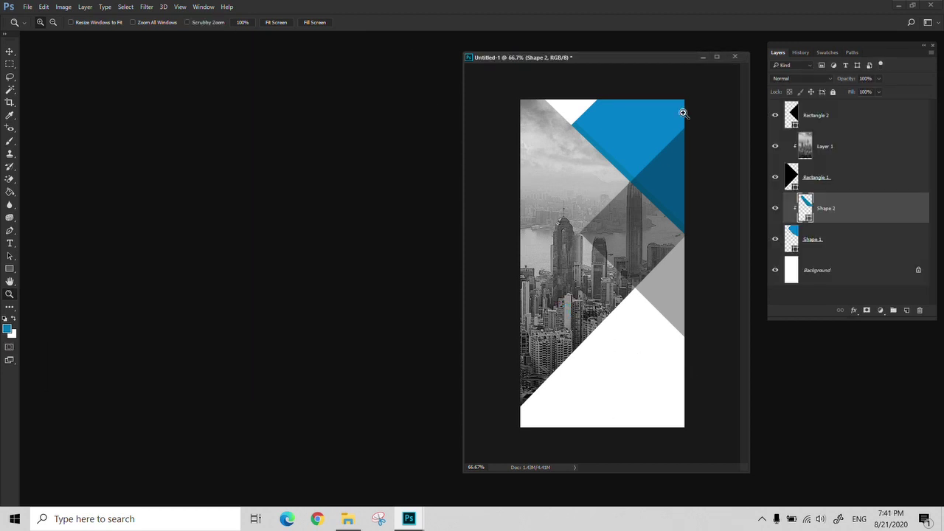
Delete all layers from Rectangle 2 down to Shape 1, keeping only the white Background
click(849, 118)
shift+click(851, 240)
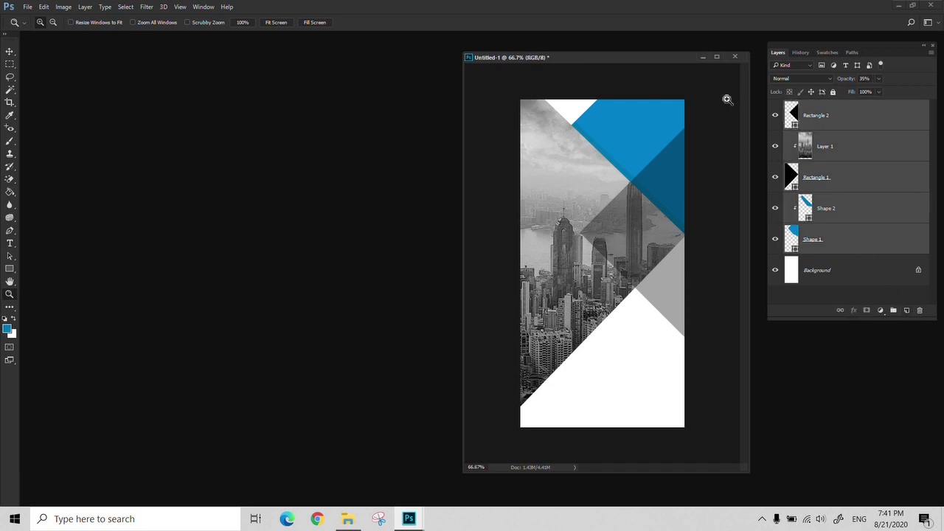
click(920, 310)
key(Return)
Open Z2.jpg from the 006 folder and examine the red and grey geometric corner with the city photo
key(ctrl+o)
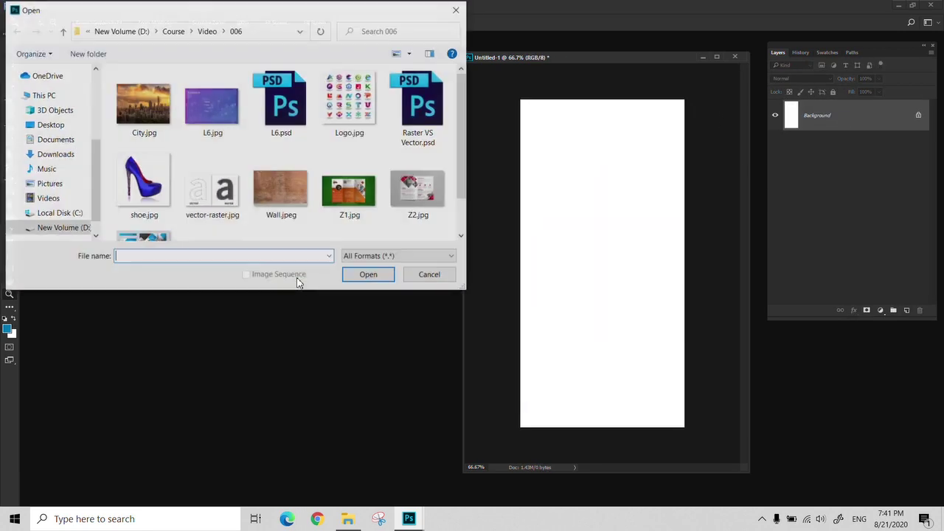
scroll(301, 145, down, 1)
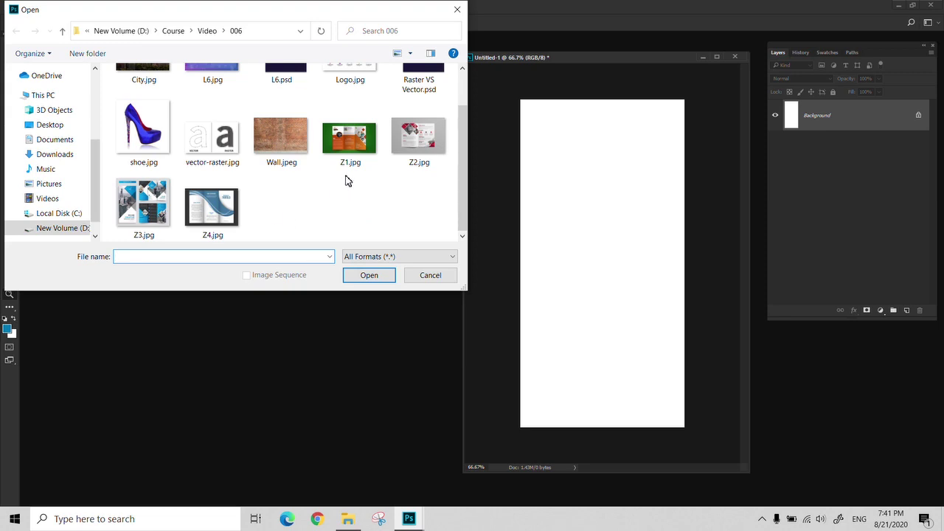
click(413, 135)
click(368, 275)
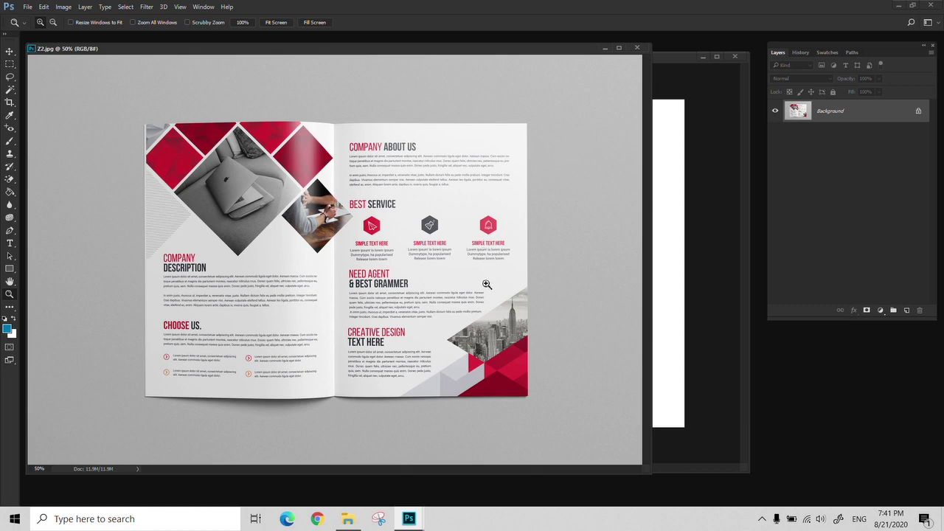
click(470, 350)
click(470, 350)
drag(464, 347, 334, 234)
click(433, 200)
drag(409, 213, 541, 203)
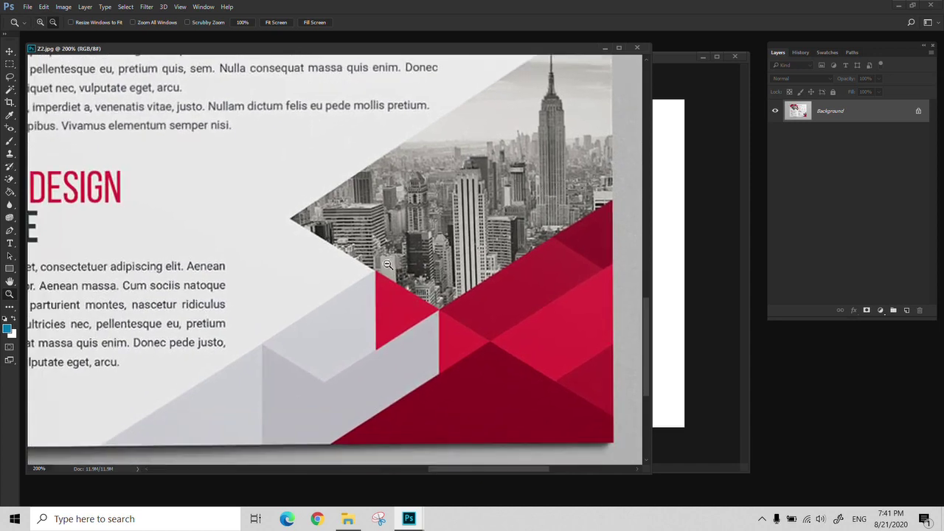
alt+click(403, 258)
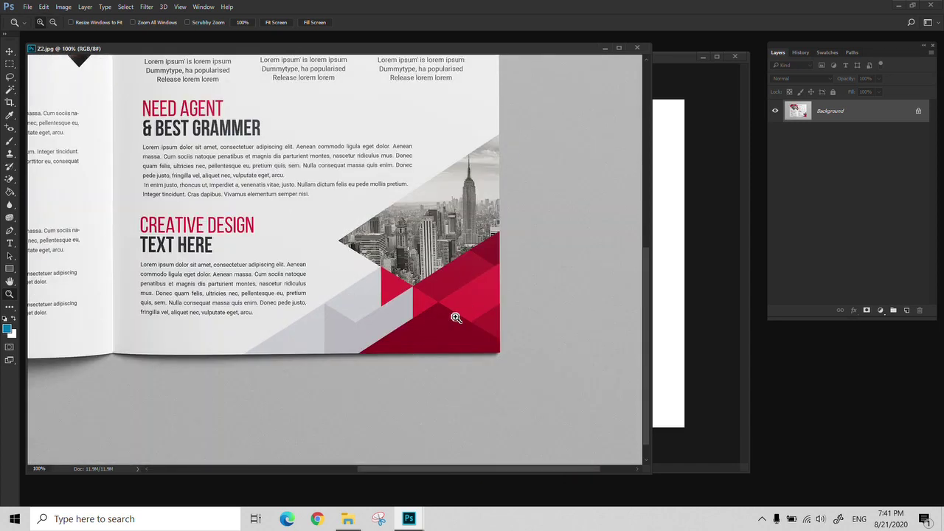
Arrange the document windows so the blank page sits beside the geometric corner of Z2.jpg
click(709, 207)
drag(582, 62, 627, 64)
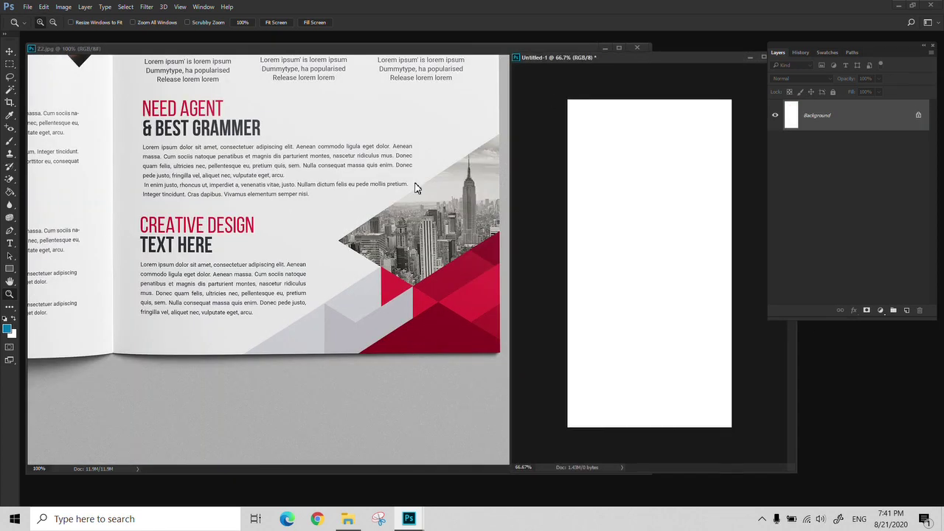
drag(448, 49, 240, 51)
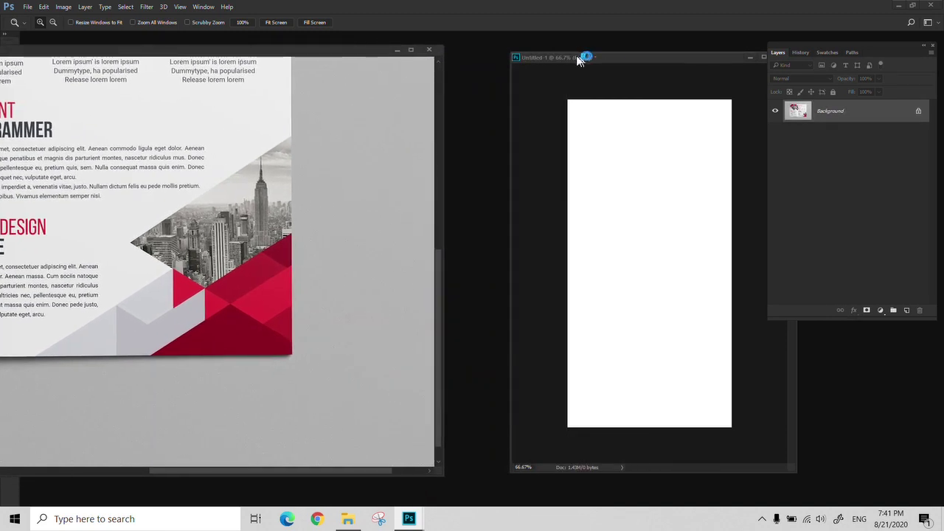
drag(580, 57, 505, 59)
click(108, 89)
drag(174, 66, 130, 61)
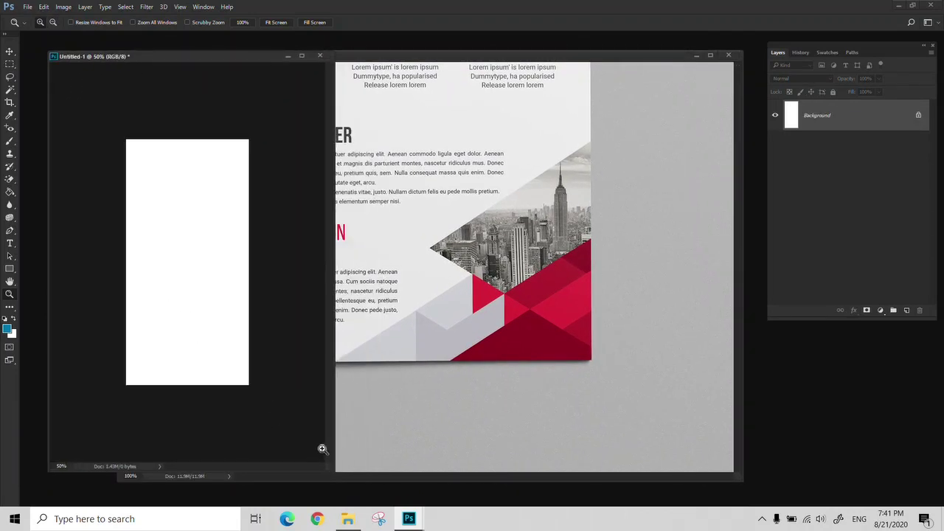
Widen the blank canvas with the Crop tool to a little over 15 cm, and fill the added transparent area with white
key(c)
drag(250, 267, 285, 263)
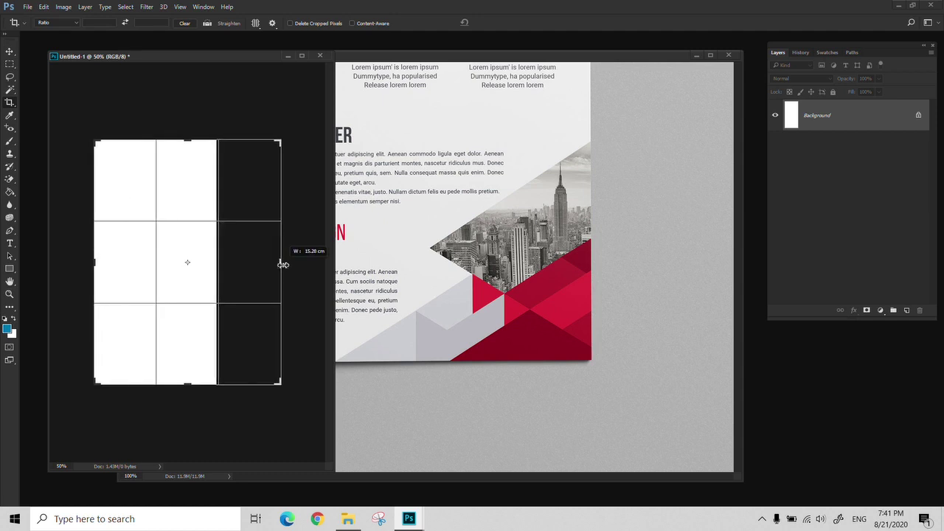
key(Return)
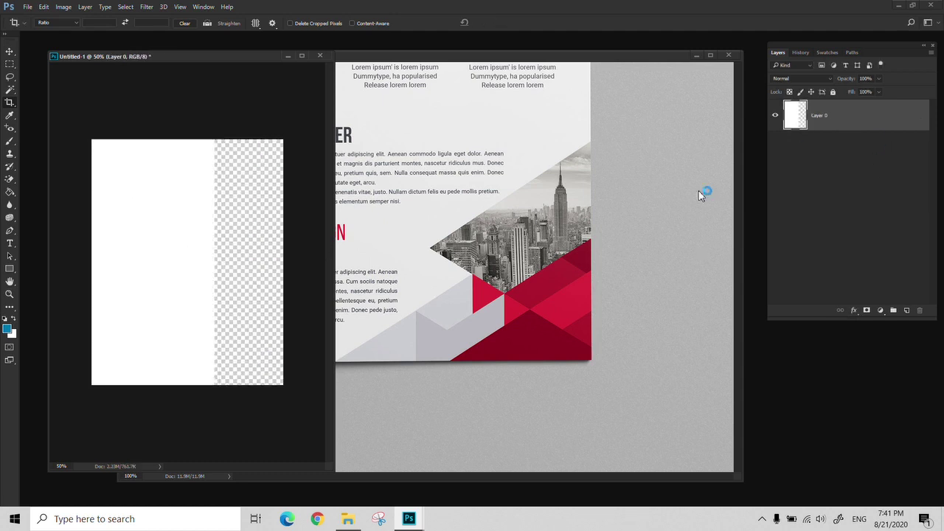
key(i)
click(127, 290)
key(g)
click(244, 280)
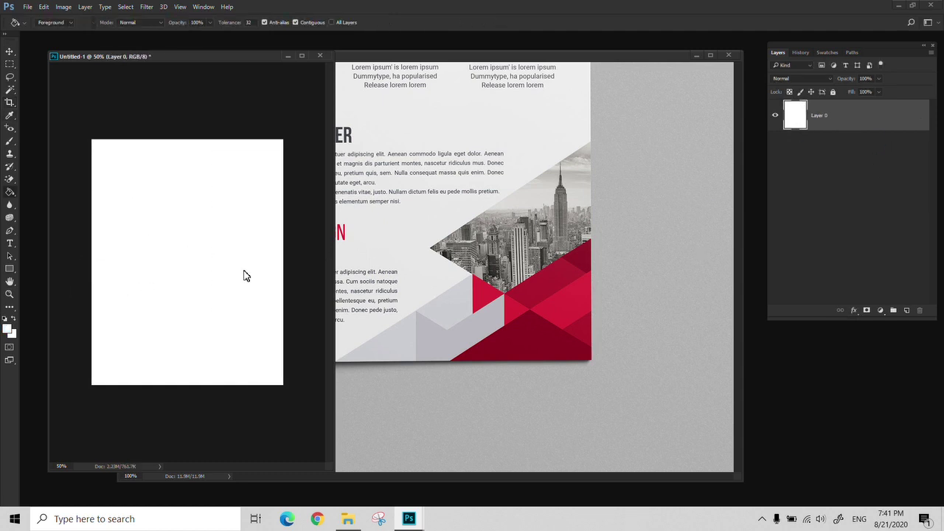
Add a new layer above the white Layer 0, and move the Z2.jpg window further aside from the blank page
click(907, 311)
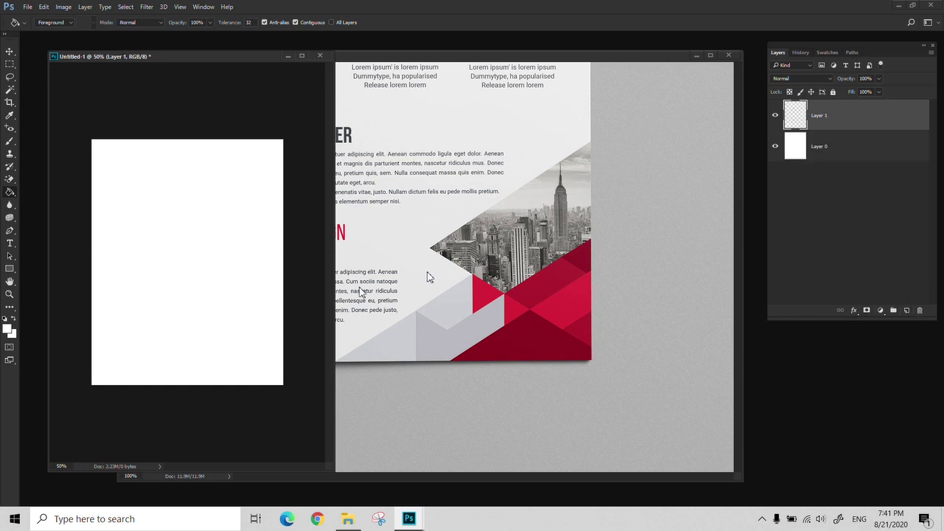
click(537, 52)
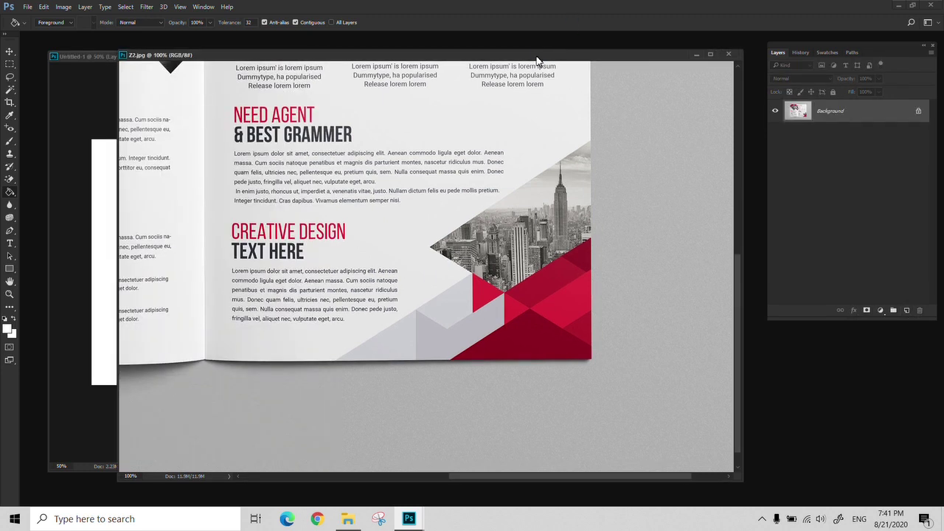
drag(540, 57, 576, 57)
click(135, 106)
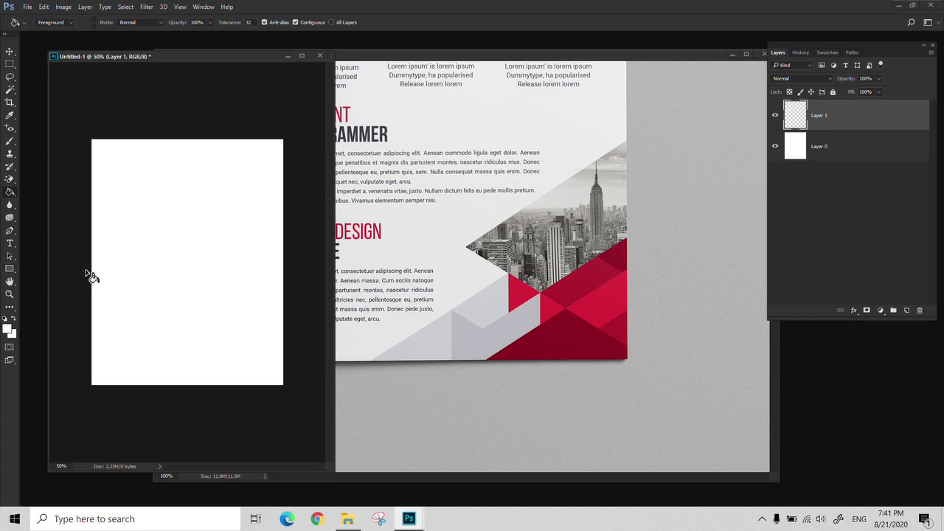
With the Pen tool, draw a light grey shape about 954 by 752 px, rising diagonally across the page's lower right, coloured from Z2.jpg
key(p)
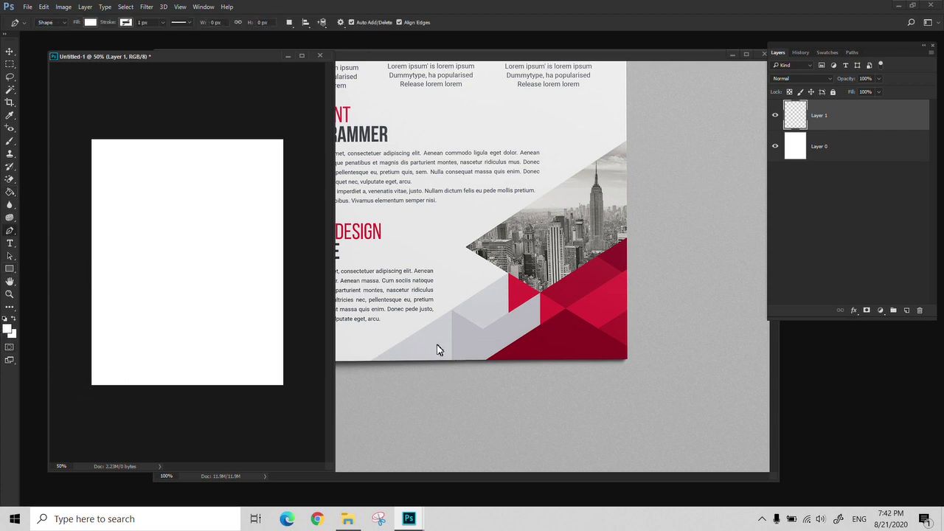
key(i)
key(p)
click(81, 392)
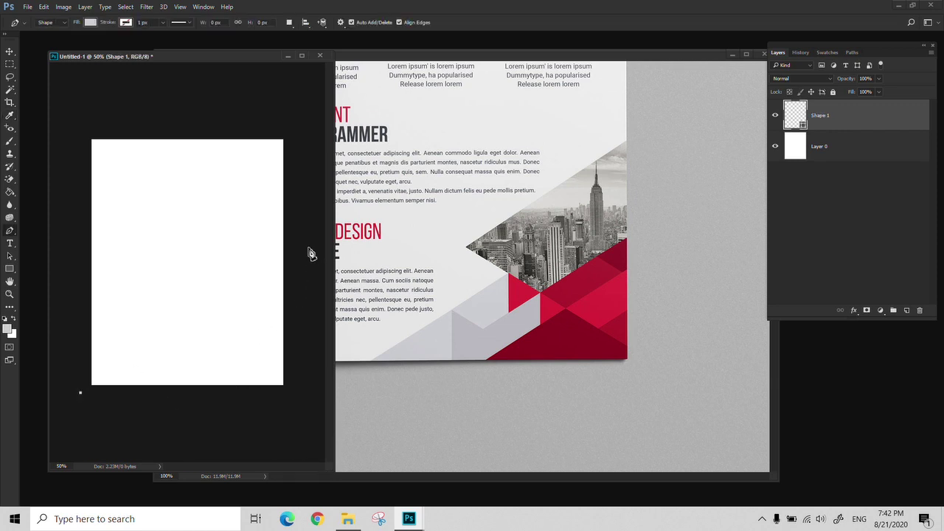
click(226, 248)
drag(226, 247, 301, 244)
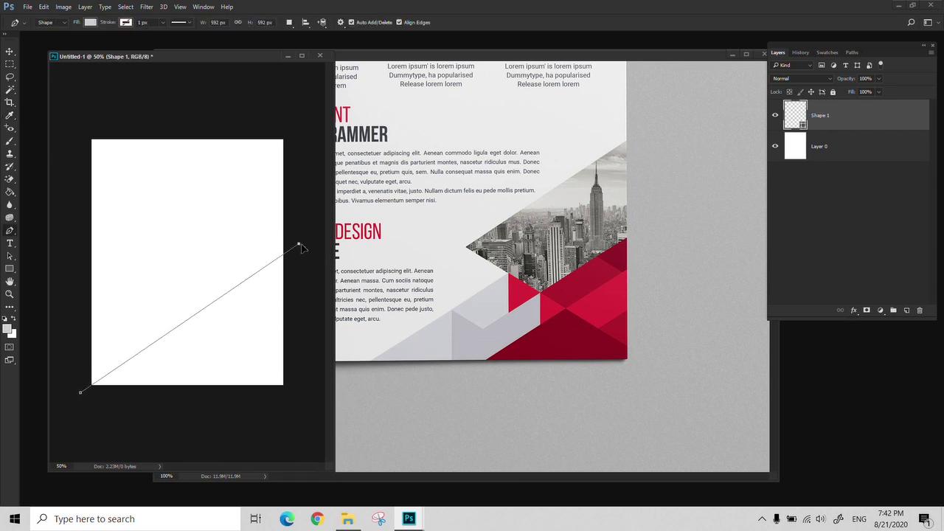
click(315, 422)
click(137, 428)
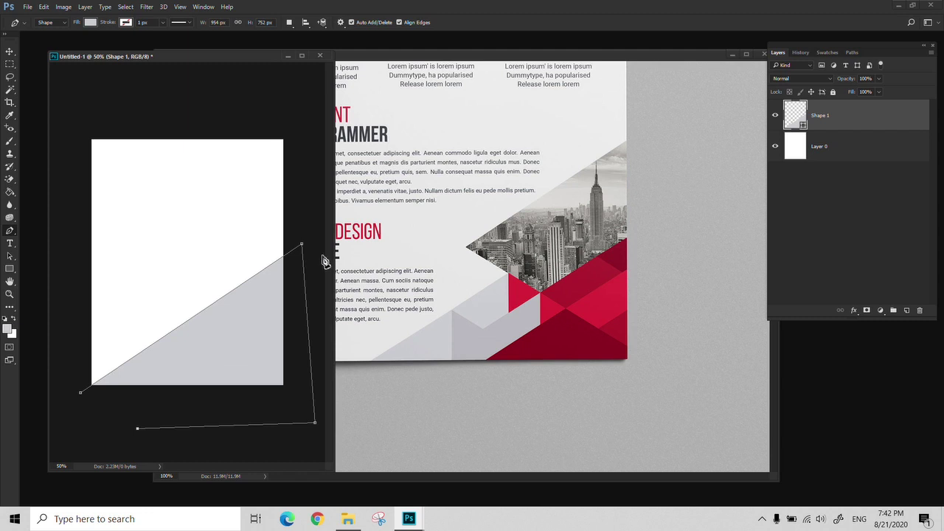
On a new layer, draw a three-sided polygon about 1254 by 1086 px over the page, filled with dark red sampled from Z2.jpg
click(906, 310)
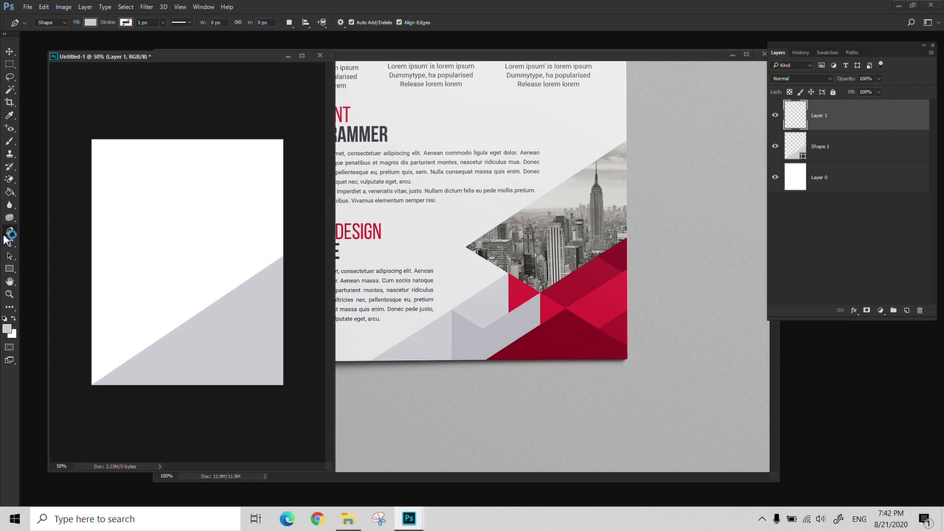
click(9, 269)
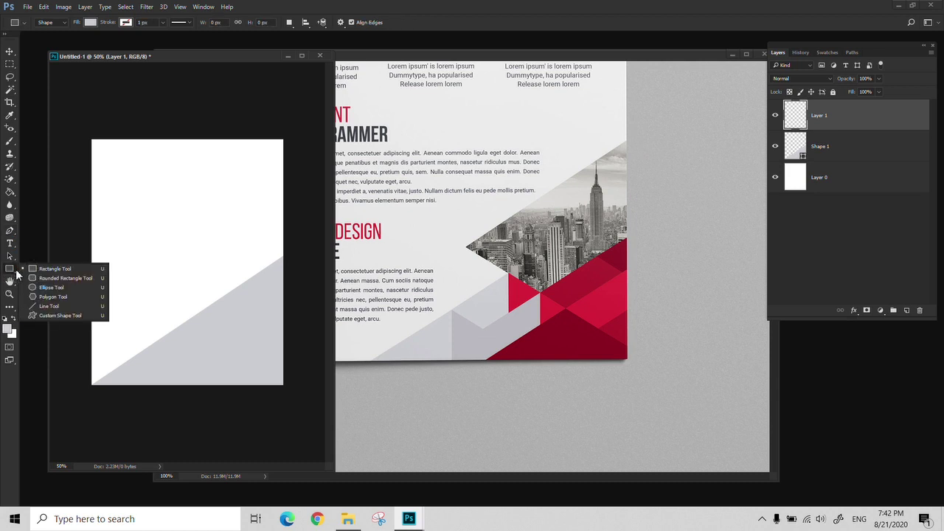
click(56, 297)
drag(382, 25, 366, 29)
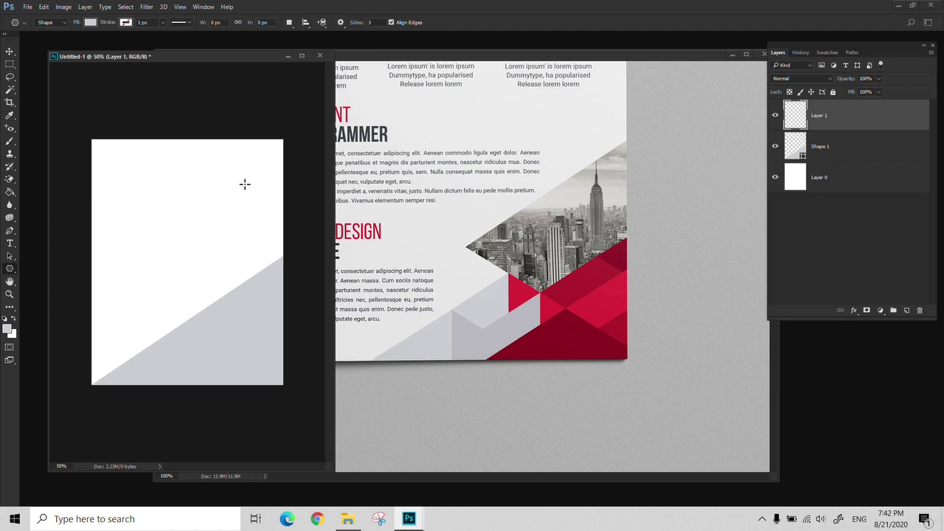
key(i)
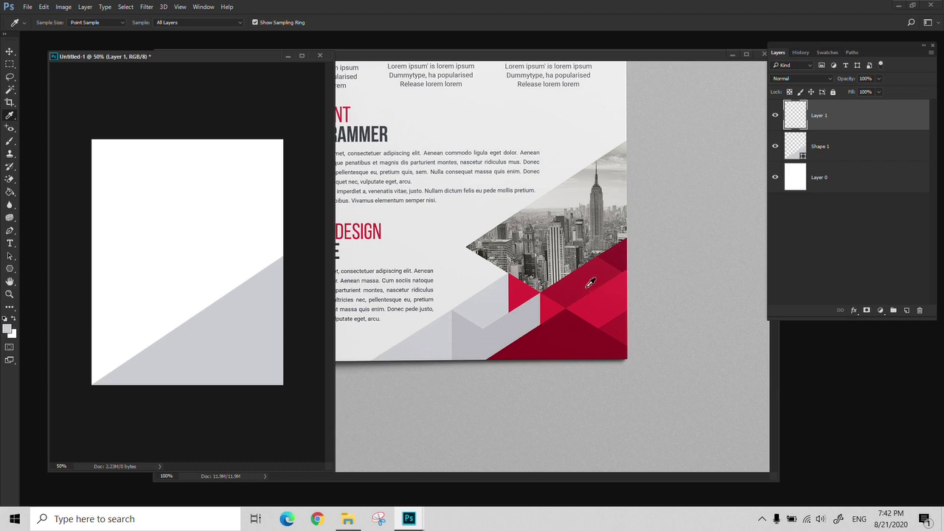
click(591, 284)
click(10, 269)
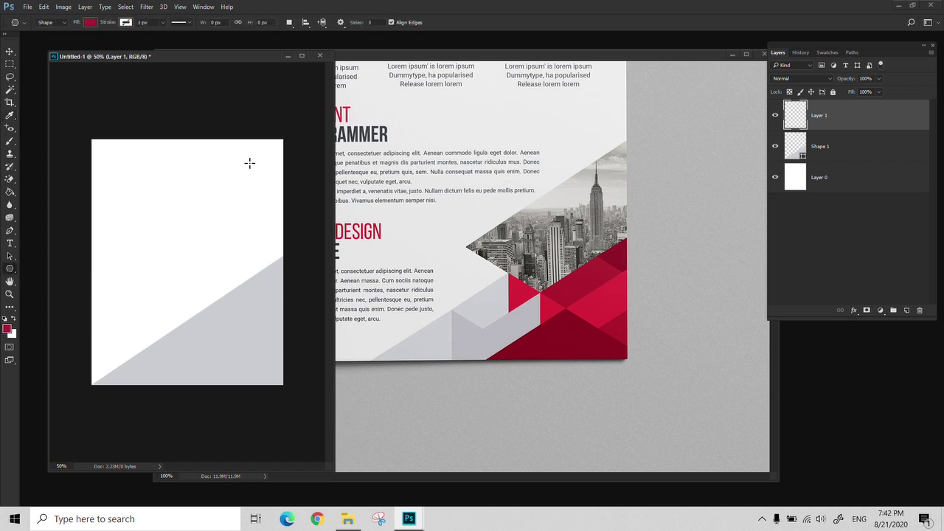
drag(249, 163, 249, 340)
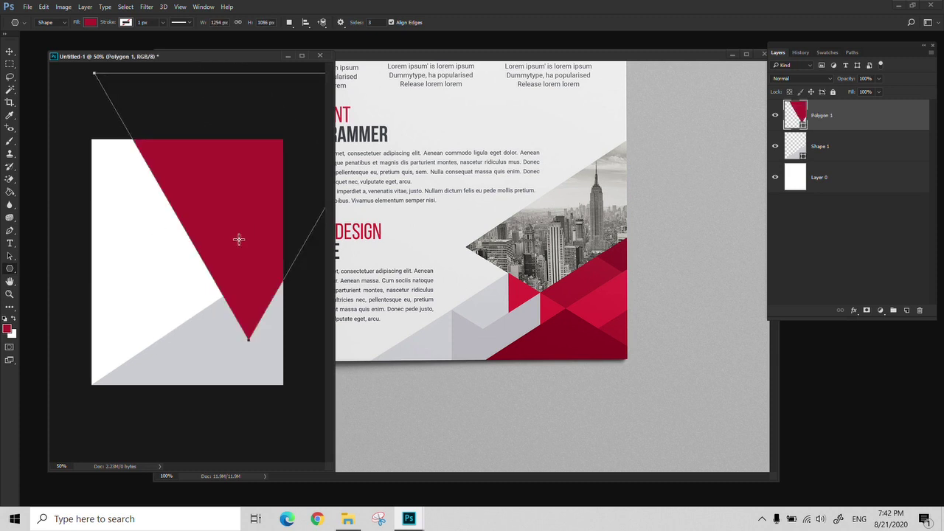
Rotate and move the red triangle so it points left into the page and overlaps the grey shape at the right edge
drag(238, 239, 184, 239)
key(ctrl+t)
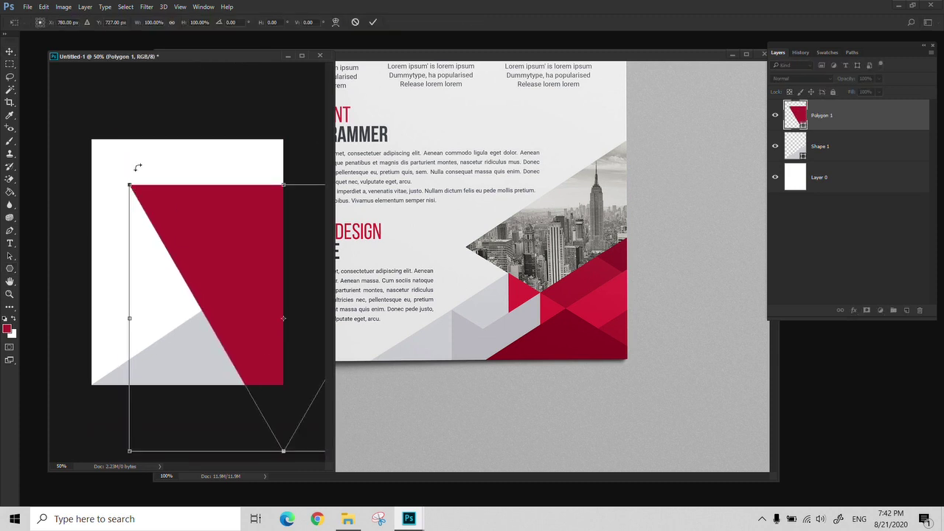
drag(135, 153, 118, 255)
drag(221, 281, 268, 278)
drag(211, 297, 245, 285)
key(Return)
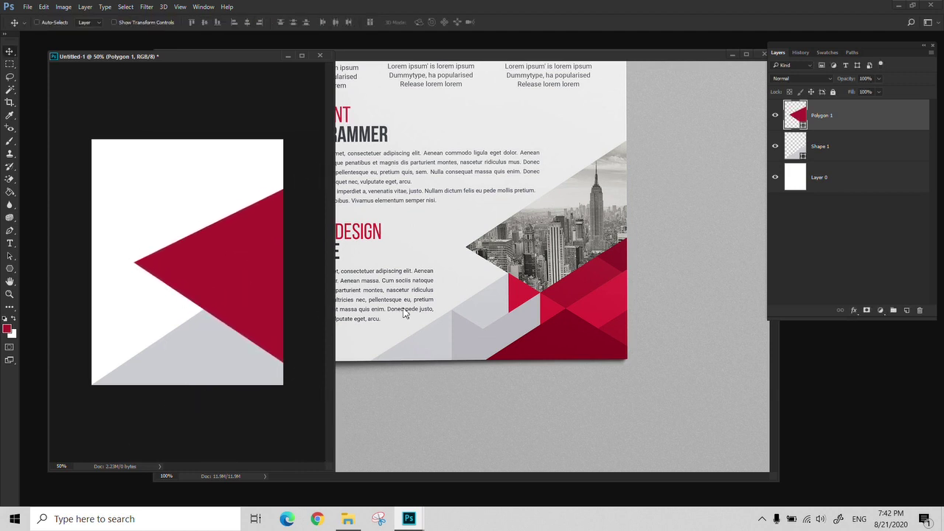
Rename the grey shape's layer as Gray and the red triangle's layer as Red
double_click(825, 151)
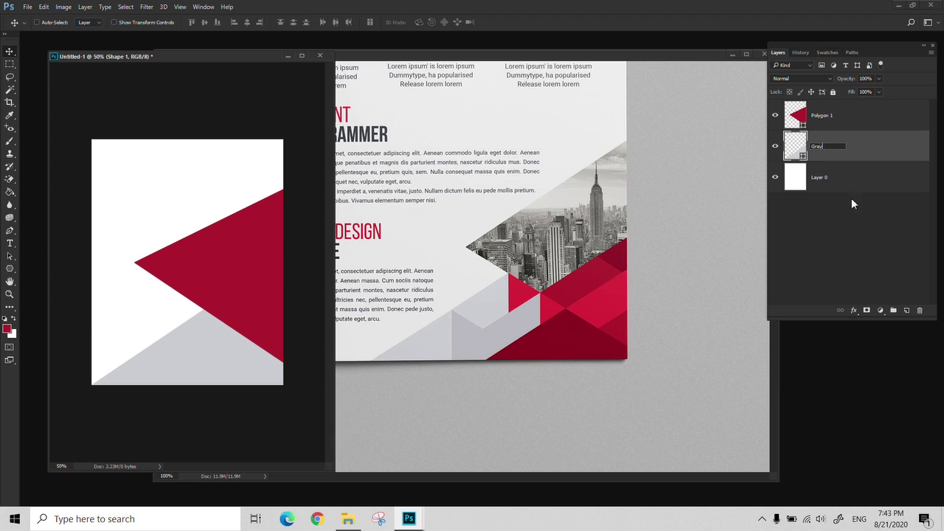
click(841, 121)
double_click(832, 116)
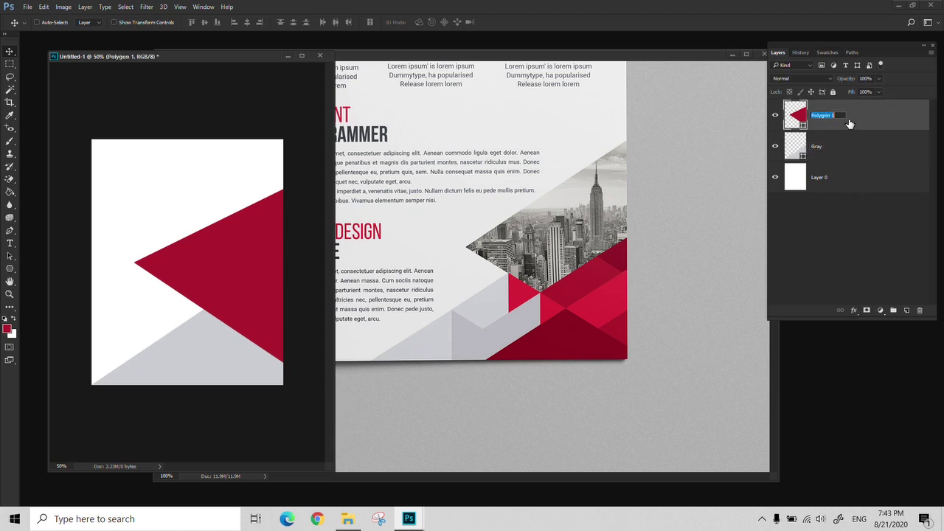
text(Red)
click(845, 214)
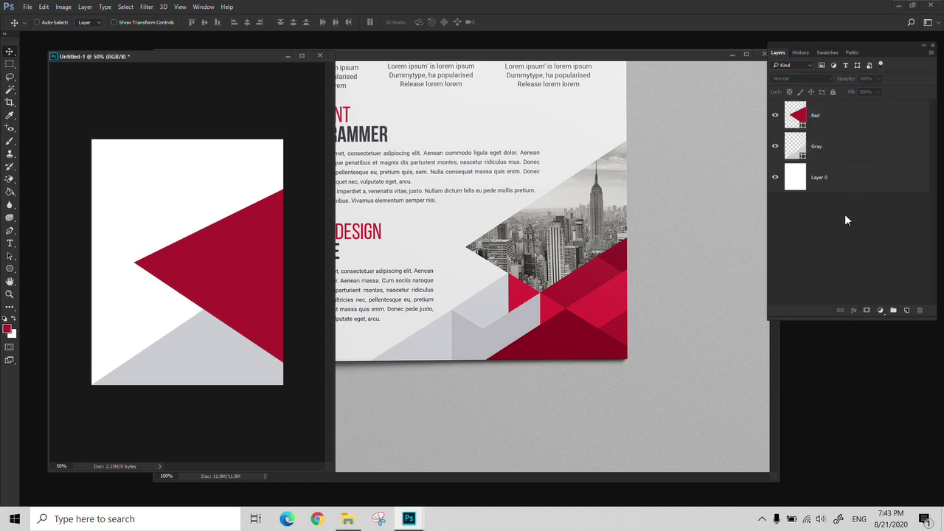
Give the Red layer a red colour label and the Gray layer a gray colour label
click(834, 120)
right_click(834, 119)
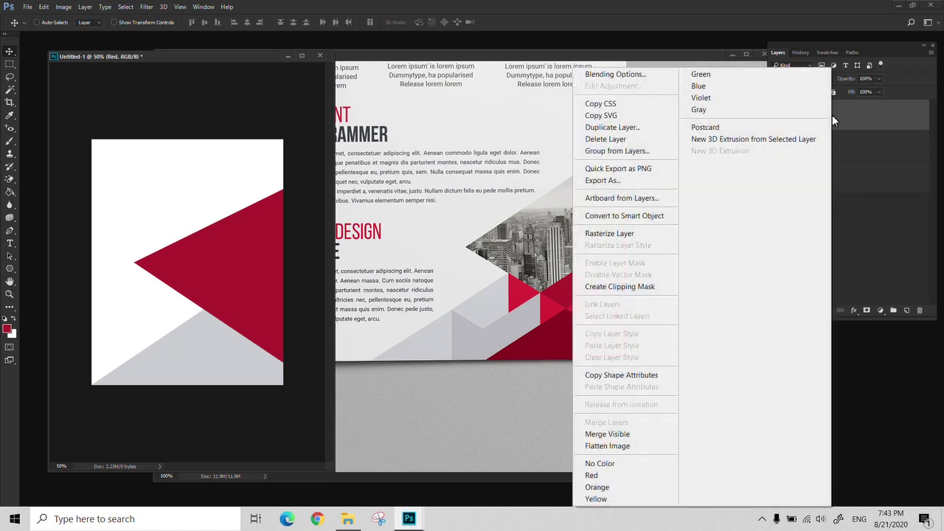
click(595, 477)
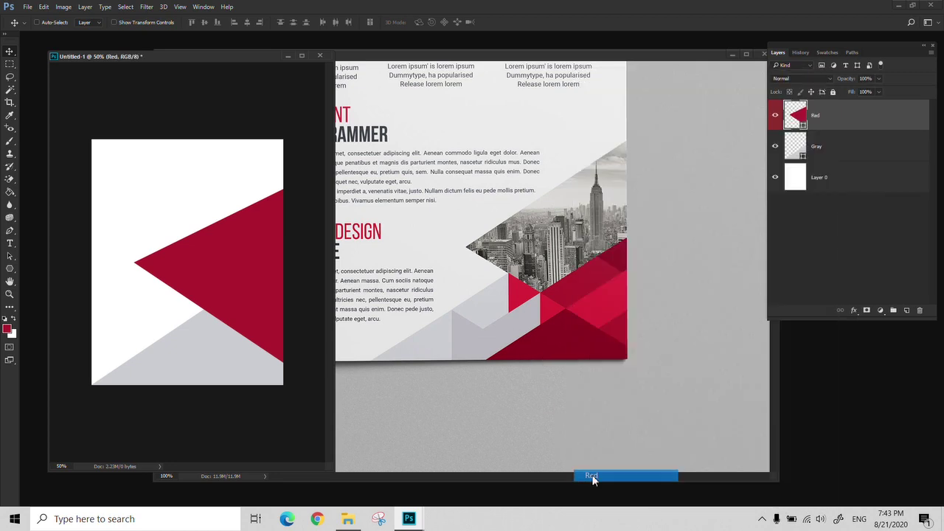
right_click(832, 155)
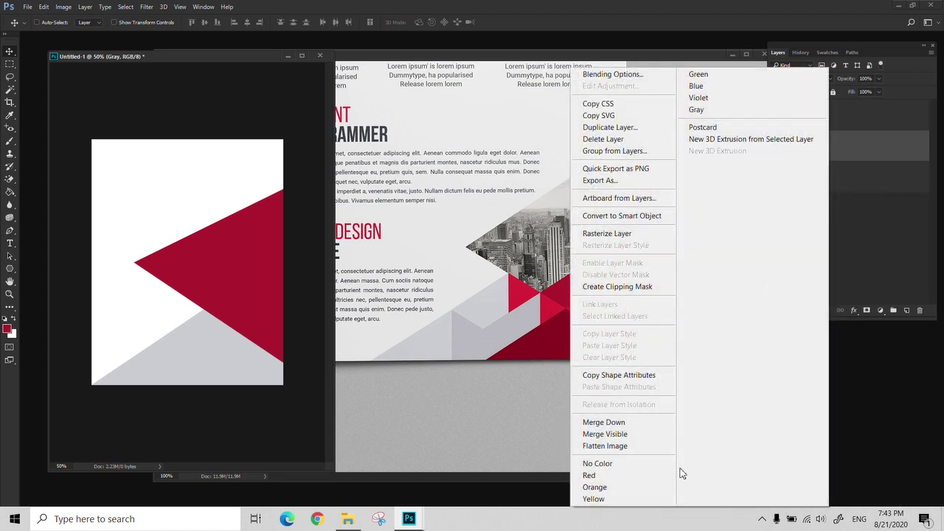
click(723, 109)
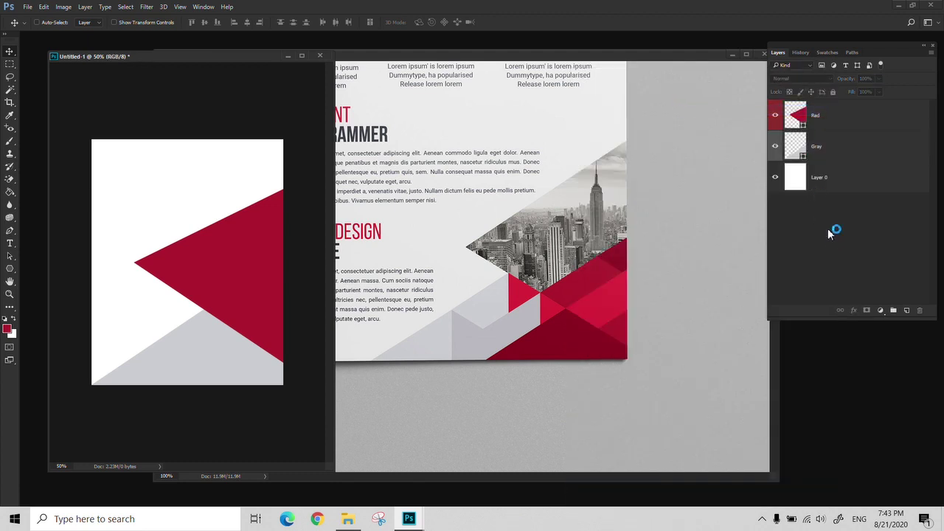
Stretch the Red triangle to about 118.5% height and shift it right so its tip angle matches the photo area in Z2.jpg
click(832, 118)
key(ctrl+t)
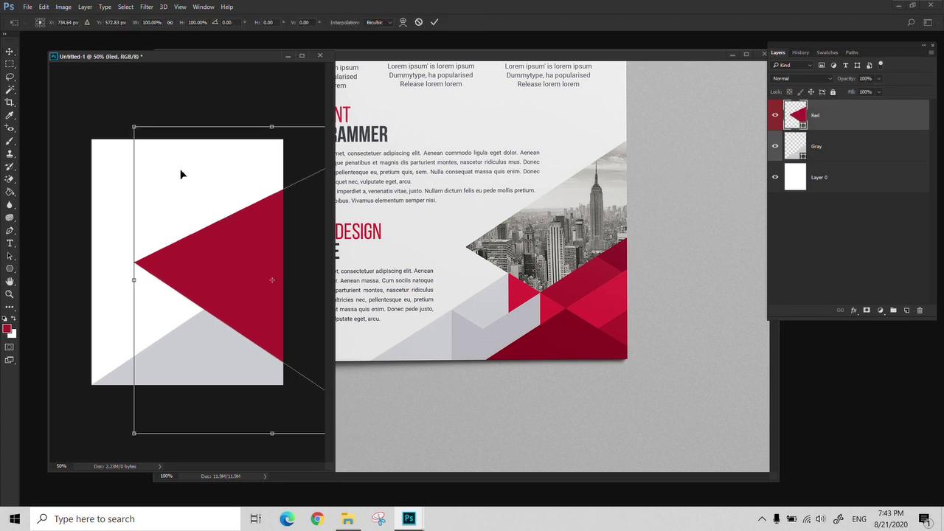
drag(272, 131, 270, 76)
drag(202, 298, 225, 315)
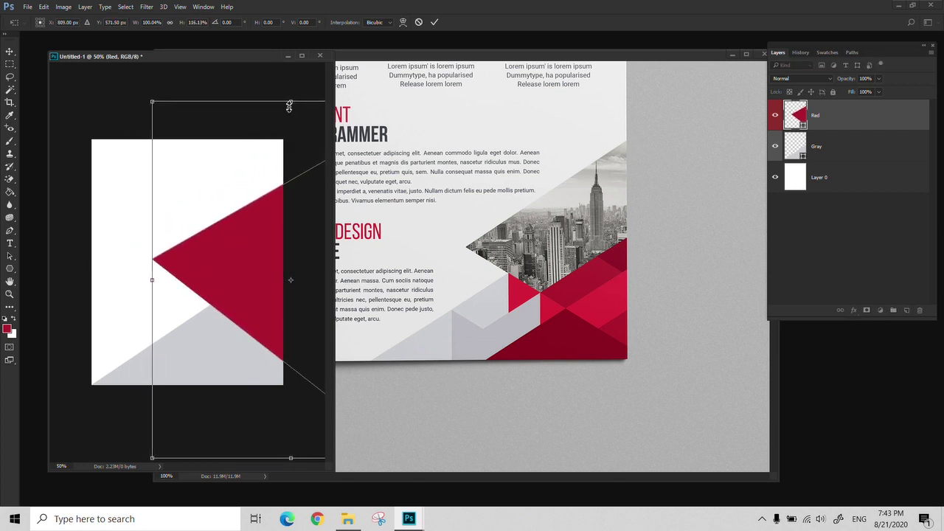
drag(289, 106, 290, 94)
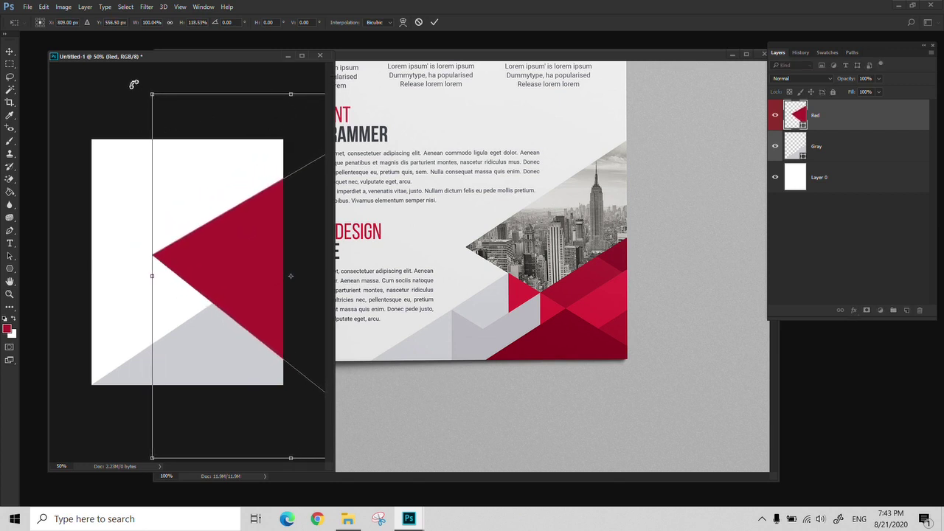
key(Return)
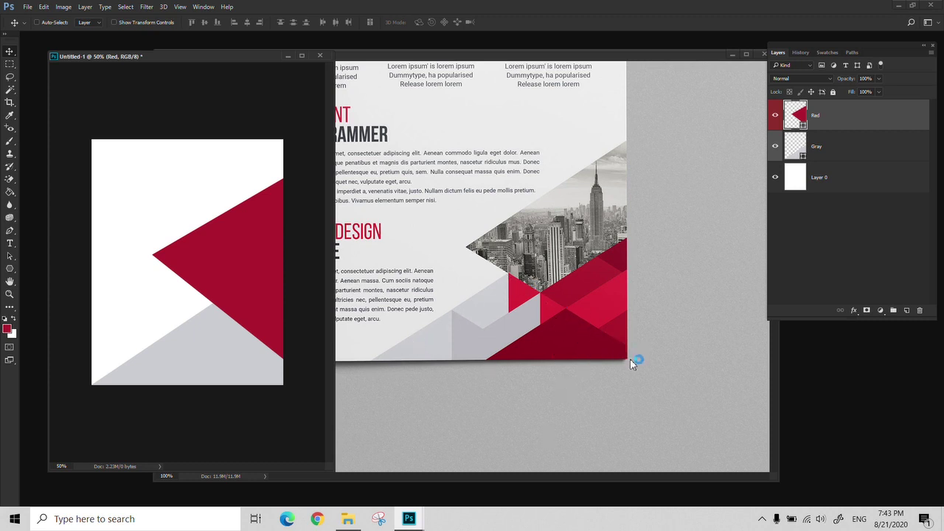
Add a new layer above Gray and sample the darkest red of Z2.jpg as the Pen tool's fill
click(833, 156)
click(907, 310)
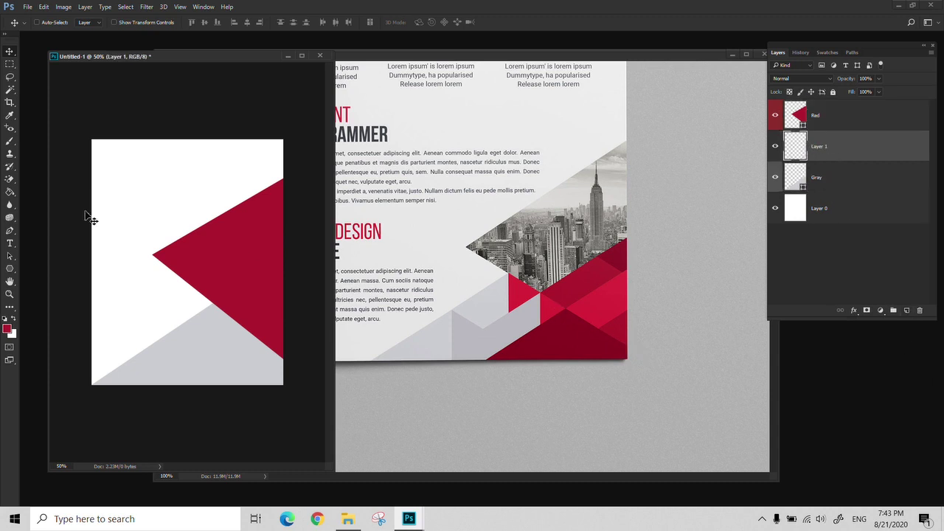
click(13, 268)
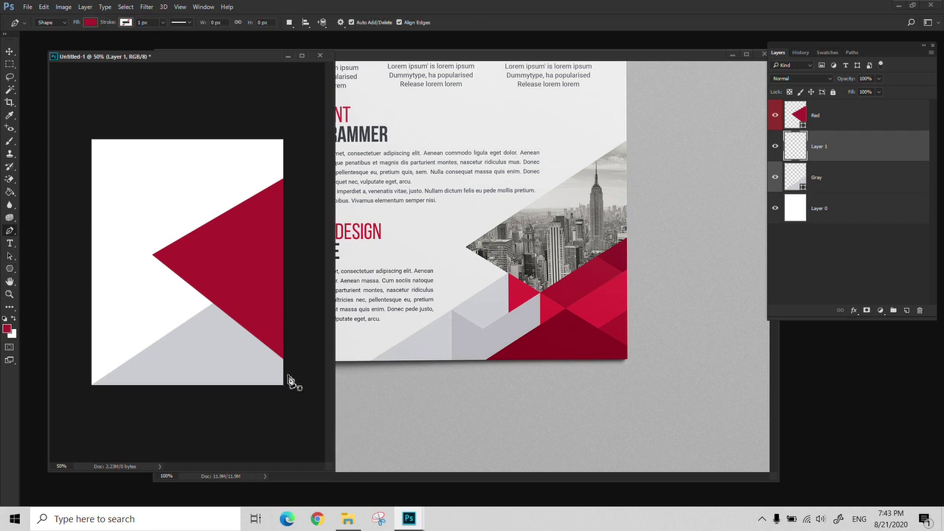
key(i)
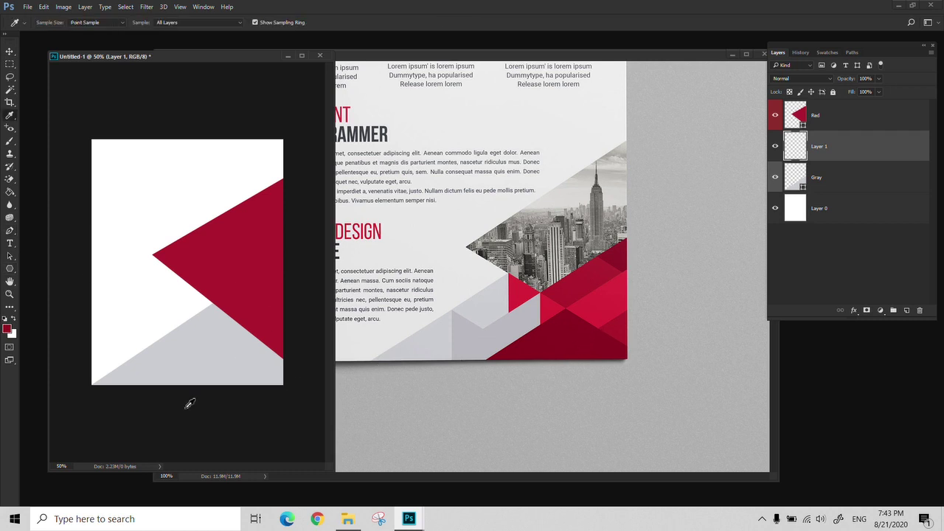
key(p)
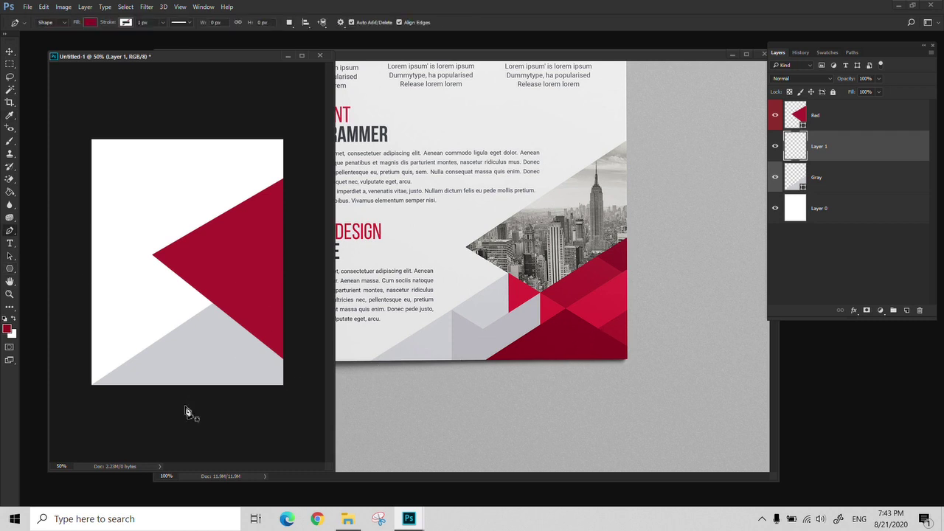
click(264, 329)
click(149, 393)
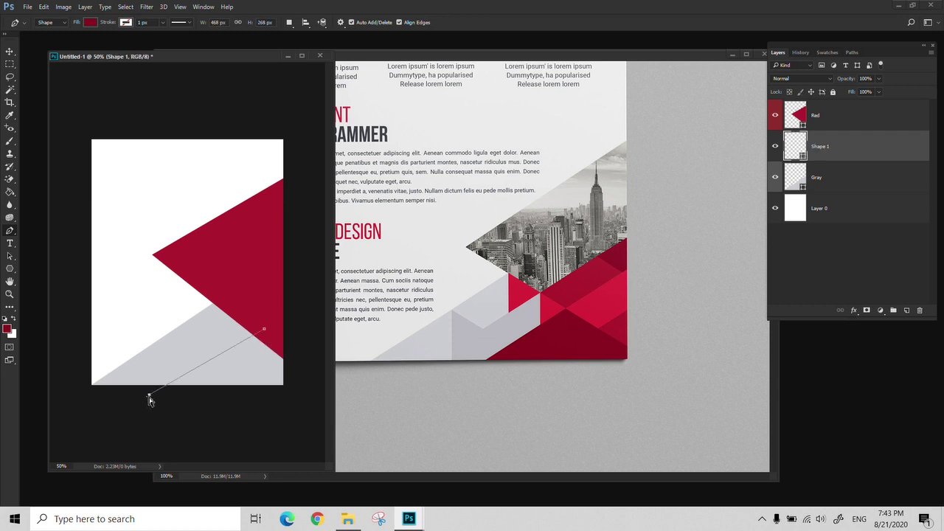
key(Return)
click(919, 311)
key(Return)
On a new layer below Red, draw a darkest-red pen shape about 682 by 398 px in the page's lower right corner and adjust its anchor points
click(908, 311)
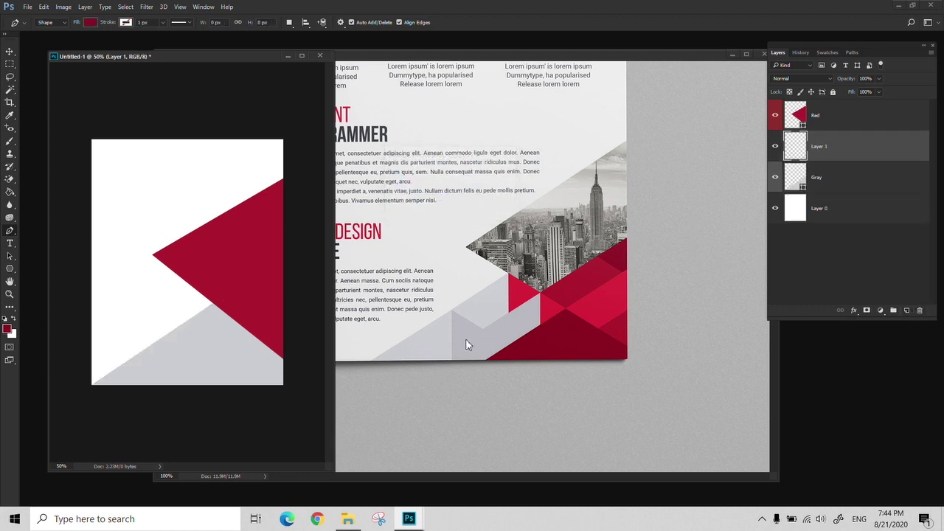
click(305, 336)
click(249, 323)
click(136, 408)
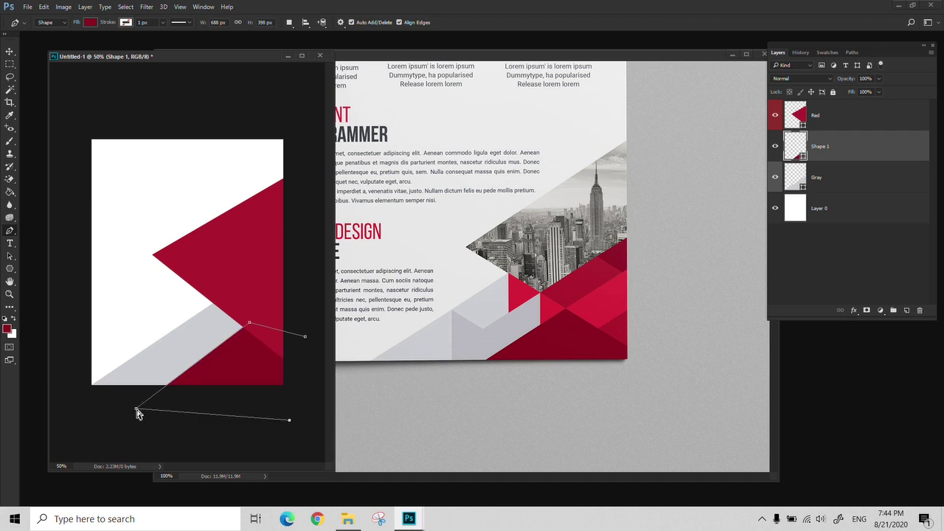
drag(137, 411, 138, 402)
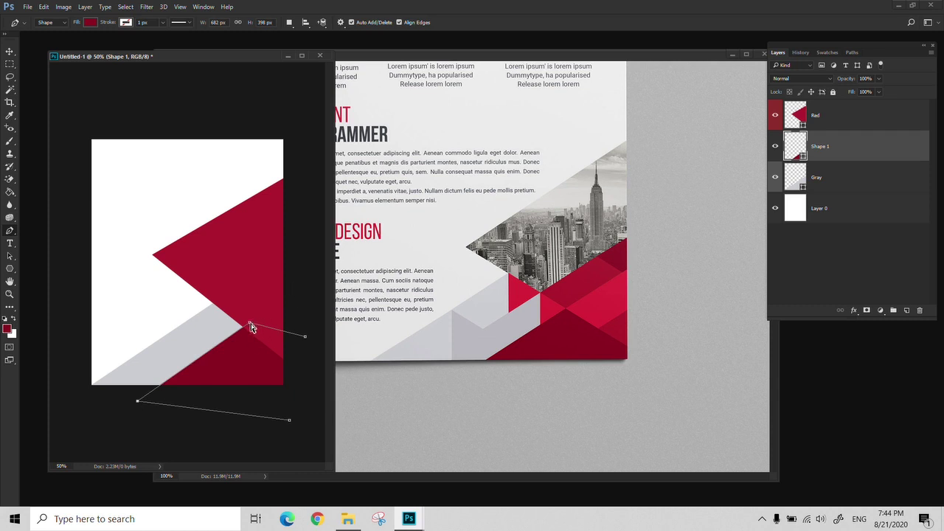
drag(251, 324, 252, 322)
On a new layer below Red, draw a small three-sided polygon filled with bright red sampled from Z2.jpg
click(907, 311)
key(i)
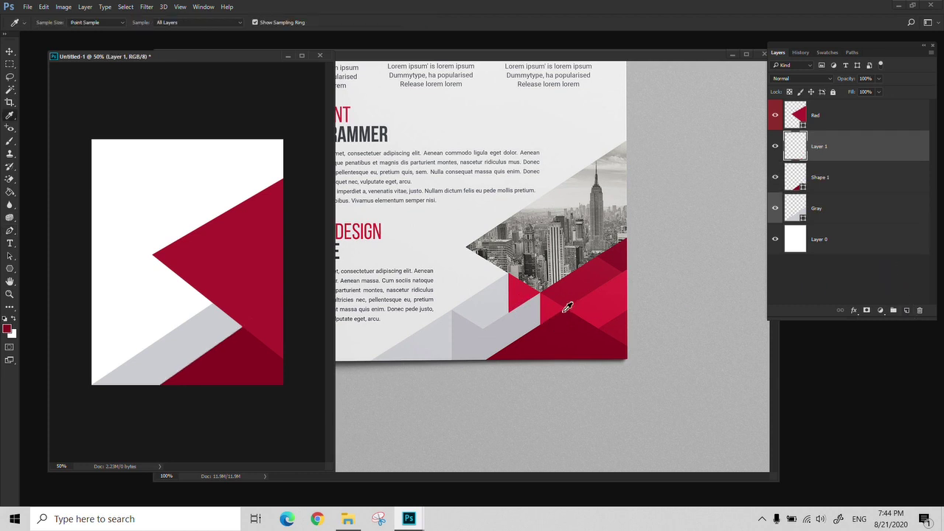
click(552, 310)
click(10, 268)
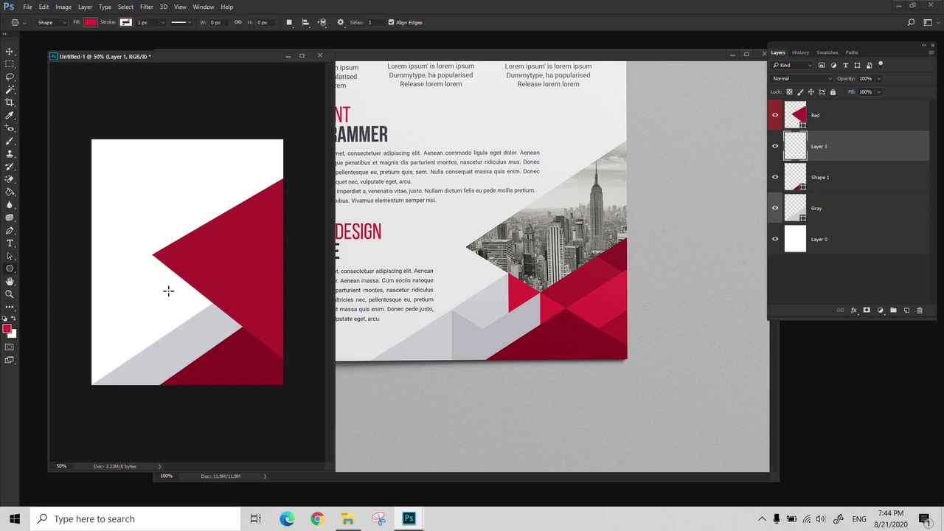
drag(165, 287, 295, 256)
Move the small bright-red triangle toward the Gray–Red junction and rotate it counterclockwise so its long side leans toward vertical
key(v)
key(ctrl+t)
key(Return)
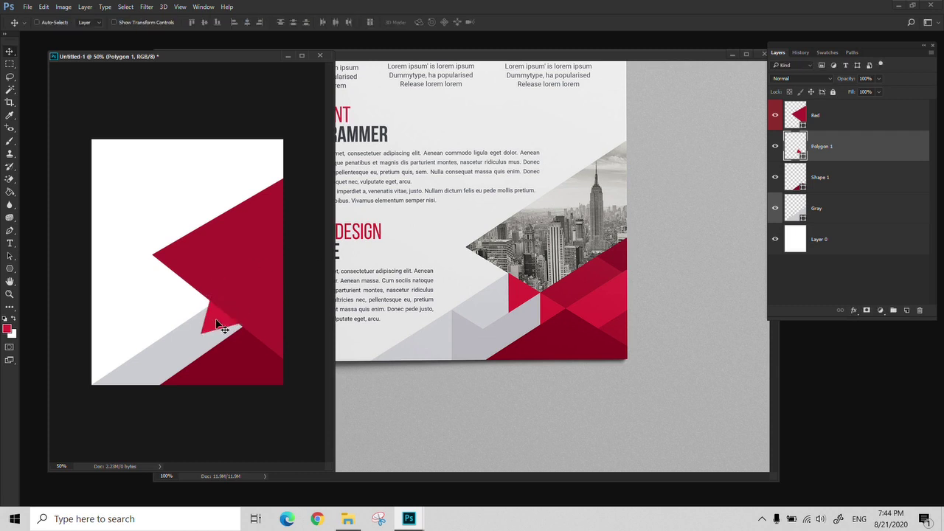
drag(217, 321, 216, 328)
key(ctrl+t)
drag(283, 353, 305, 295)
key(Return)
Shift the bright-red triangle so its upper tip meets the corner where Gray joins Red, comparing it with Z2.jpg
key(z)
click(211, 351)
click(211, 351)
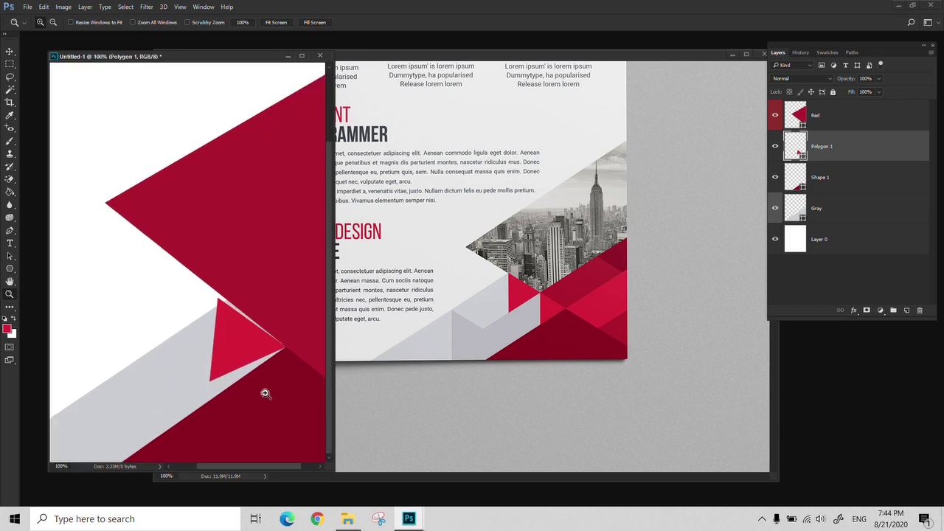
key(f)
key(v)
drag(544, 407, 551, 407)
key(z)
click(572, 459)
click(571, 459)
click(572, 459)
drag(583, 434, 503, 404)
key(v)
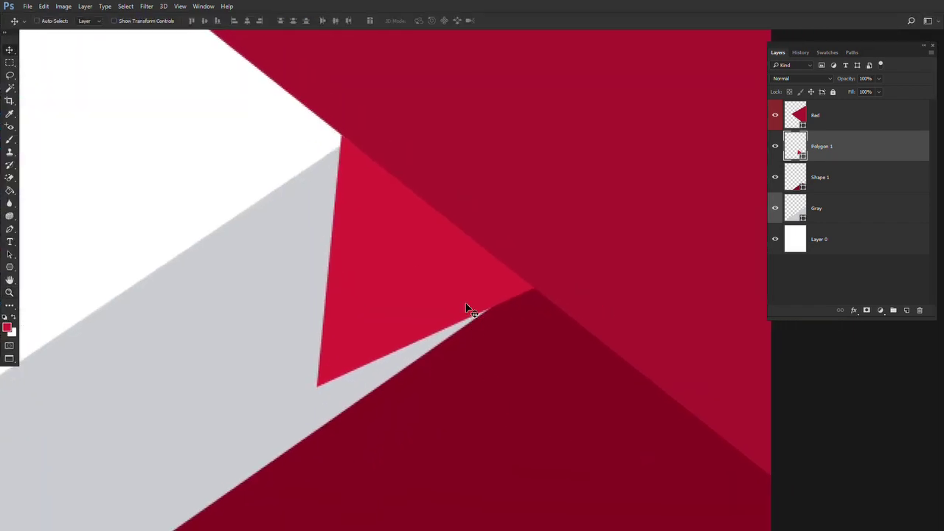
key(f)
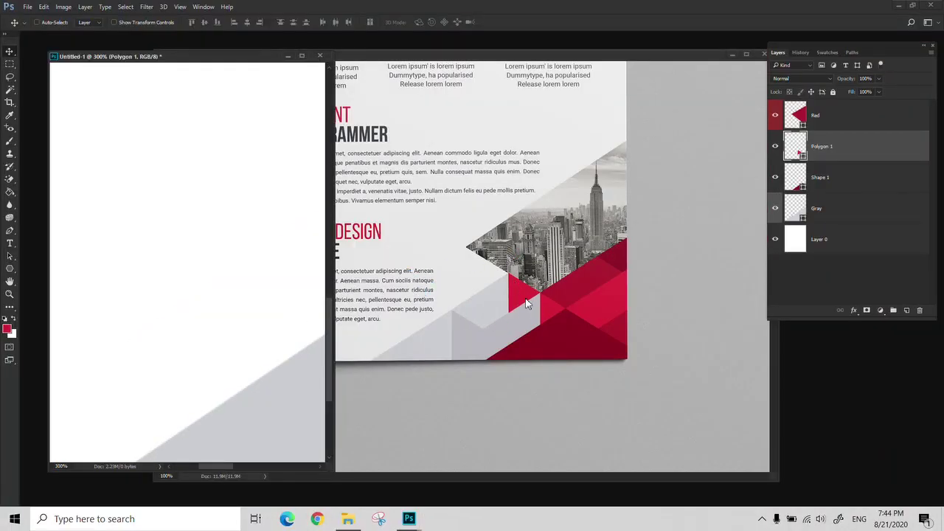
key(f)
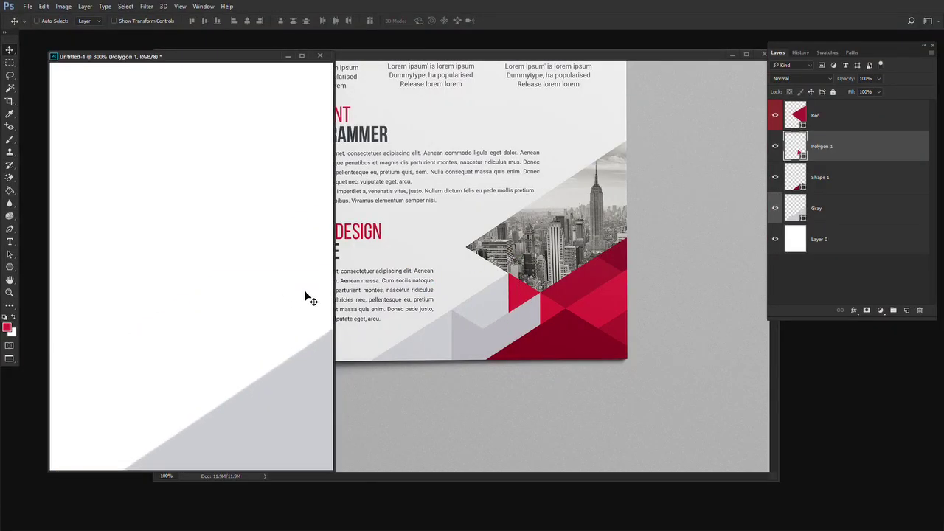
drag(510, 310, 585, 281)
Scale the bright-red triangle down to roughly two thirds and rotate it until its left side is nearly vertical
key(ctrl+t)
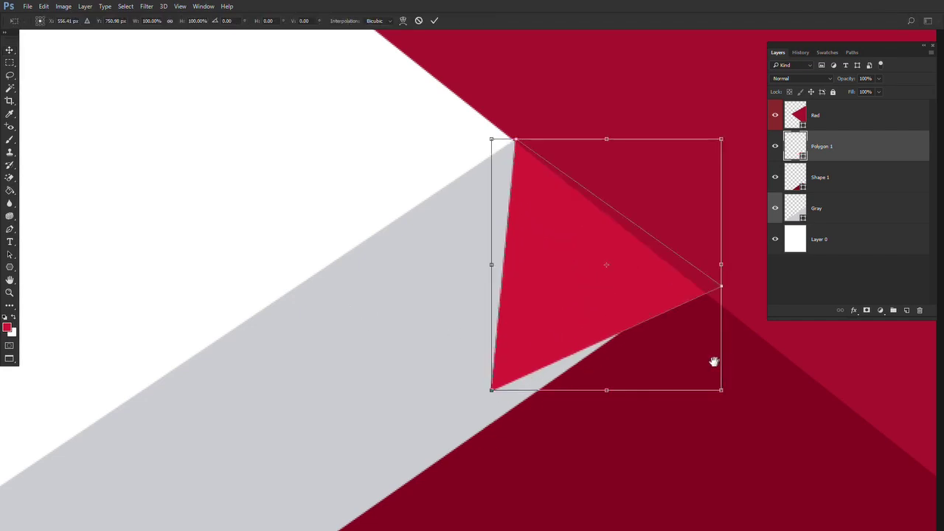
drag(714, 362, 643, 354)
drag(648, 133, 544, 203)
drag(619, 228, 621, 205)
key(Return)
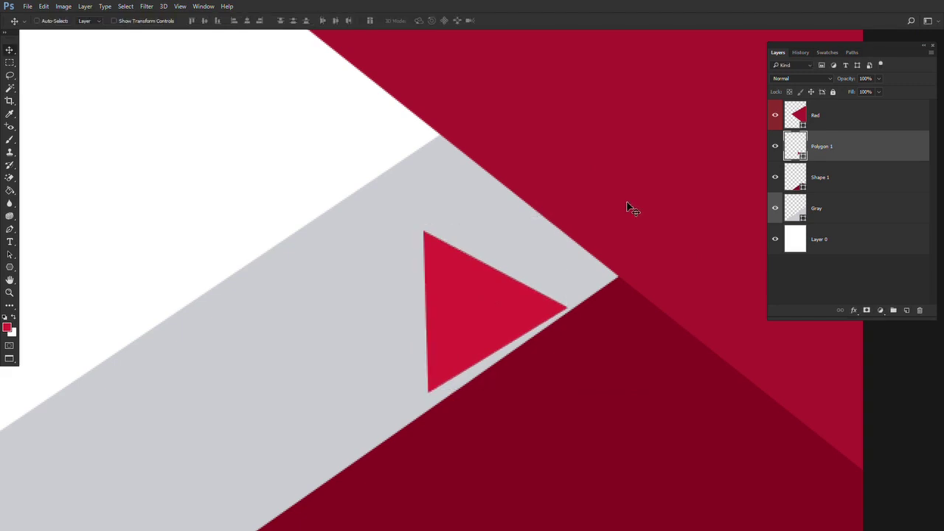
Move the reduced triangle up to the Gray–Red corner and fine-tune its rotation so its left side stays nearly vertical
drag(506, 305, 508, 215)
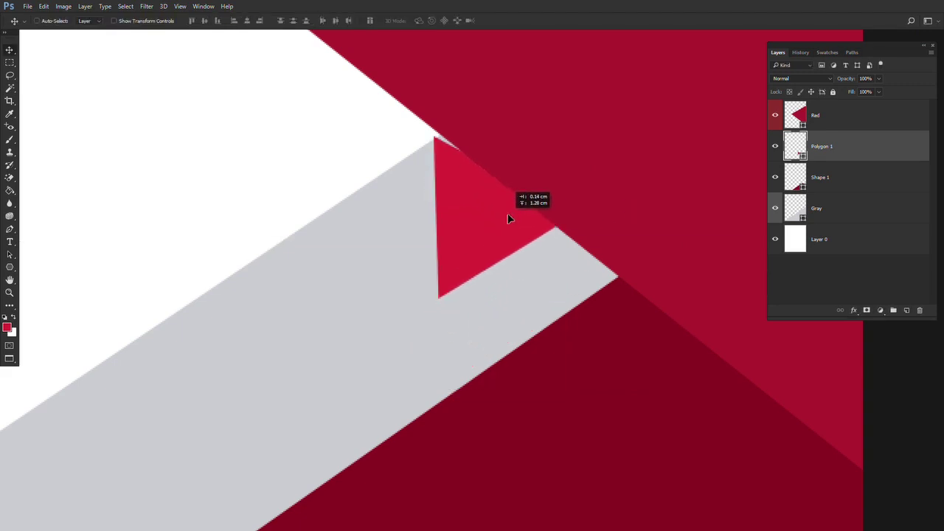
key(ctrl+t)
drag(687, 199, 689, 223)
key(Return)
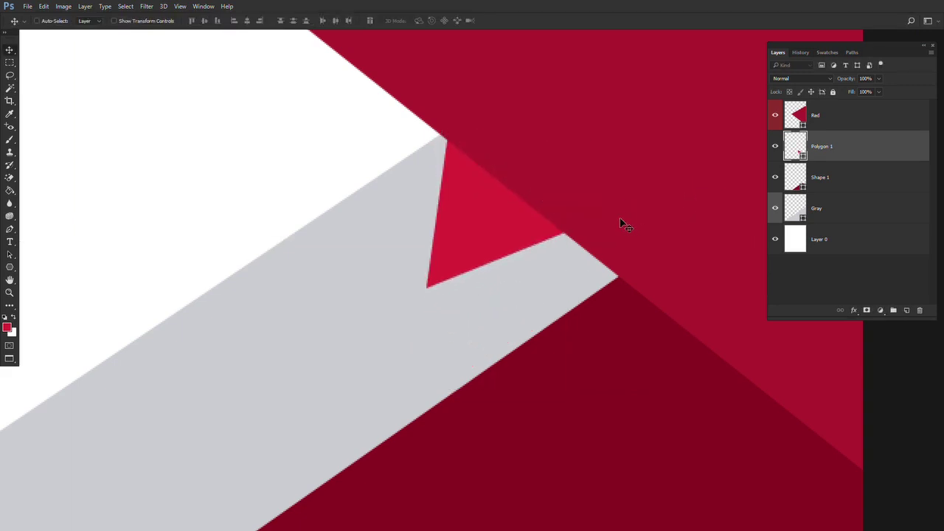
drag(527, 234, 519, 238)
key(ctrl)
drag(694, 234, 701, 211)
key(Return)
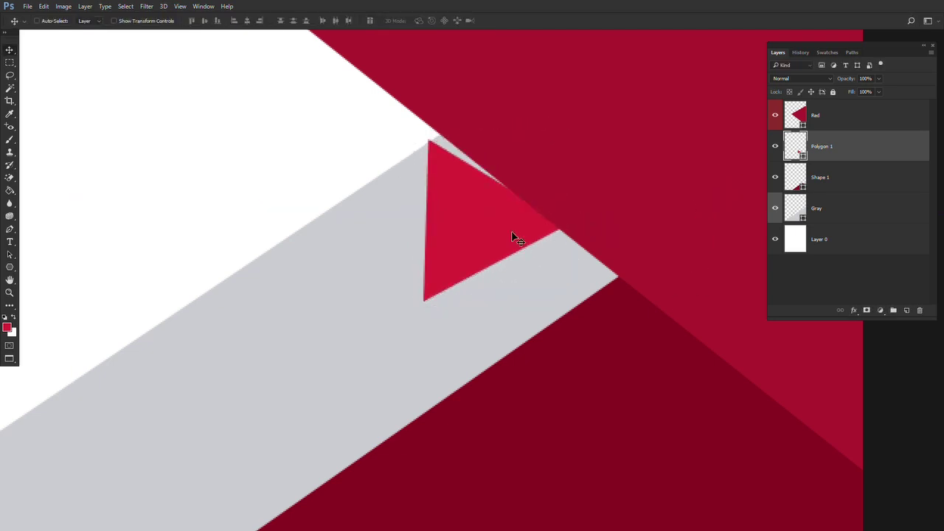
drag(512, 236, 526, 232)
drag(518, 302, 469, 256)
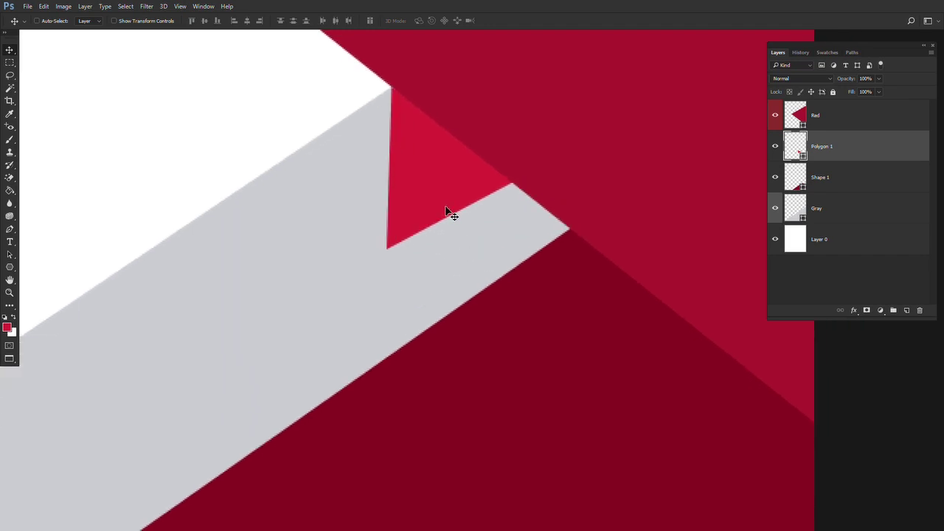
Duplicate the bright-red triangle and place the copy down along Red's lower edge, with its tip meeting the first triangle
key(z)
alt+click(521, 301)
key(ctrl+j)
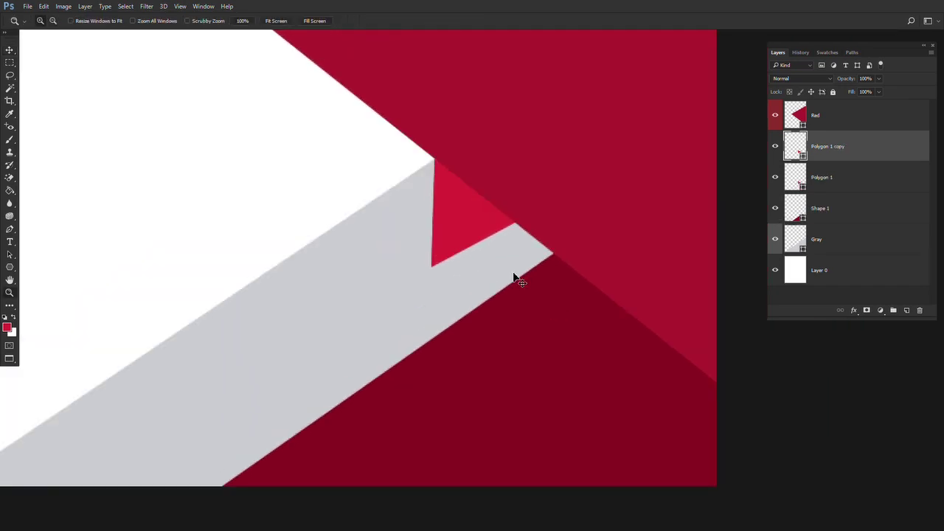
key(v)
drag(468, 236, 545, 298)
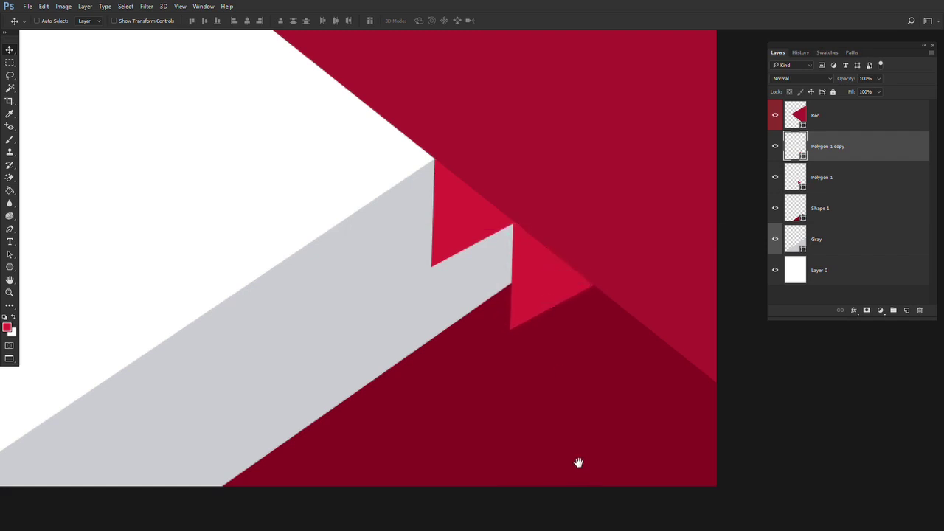
Move the darkest-red Shape 1 down and right so its sloped edge meets the lower tip of the triangle copy
drag(578, 461, 505, 343)
click(855, 220)
drag(415, 312, 443, 326)
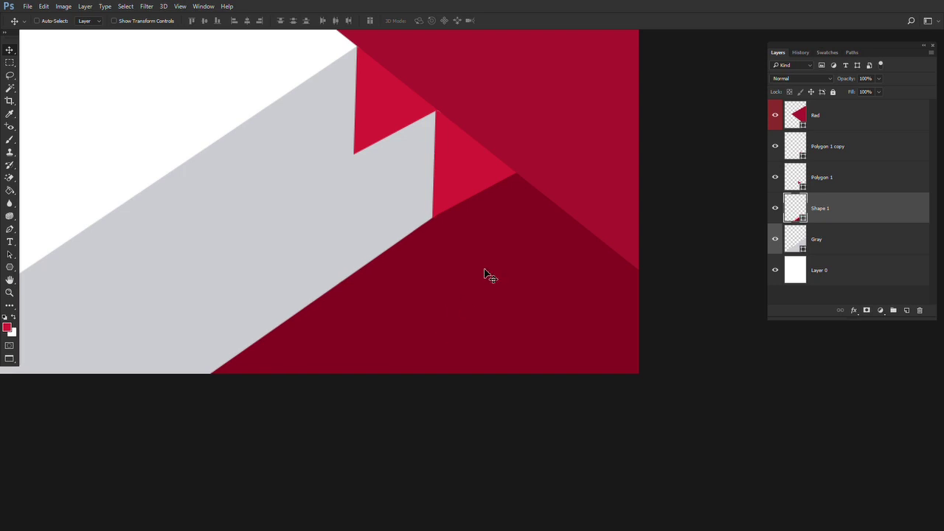
drag(458, 267, 470, 283)
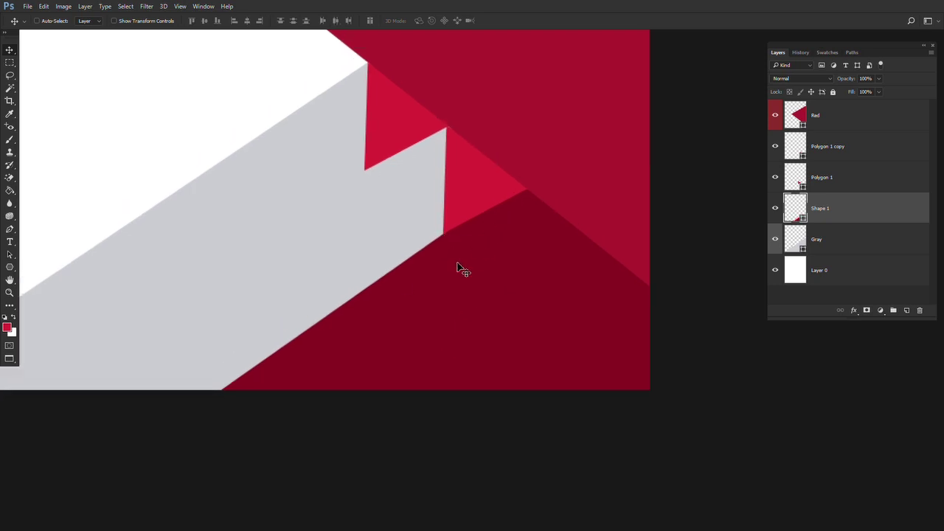
Adjust Shape 1's anchor points to about 720 by 376 px so its sloped edge continues the triangle copy's lower side
key(p)
drag(253, 308, 274, 278)
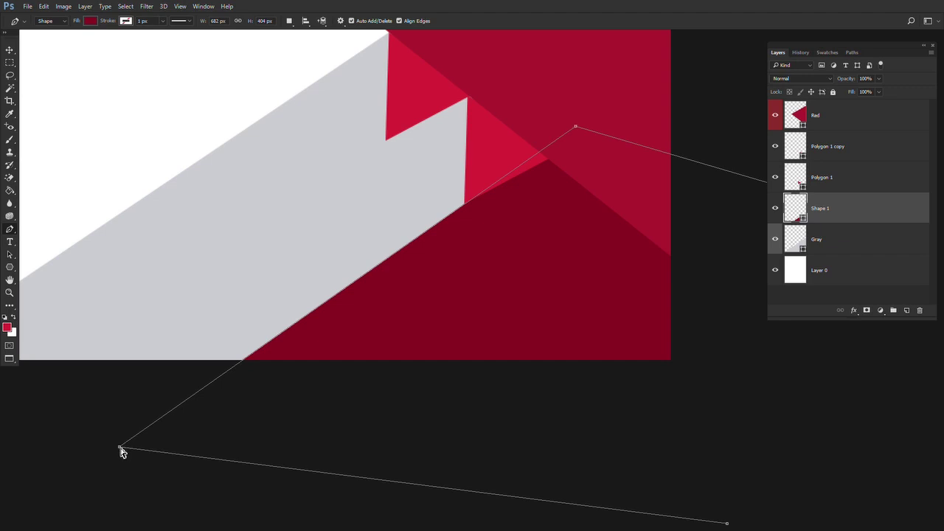
drag(120, 449, 111, 439)
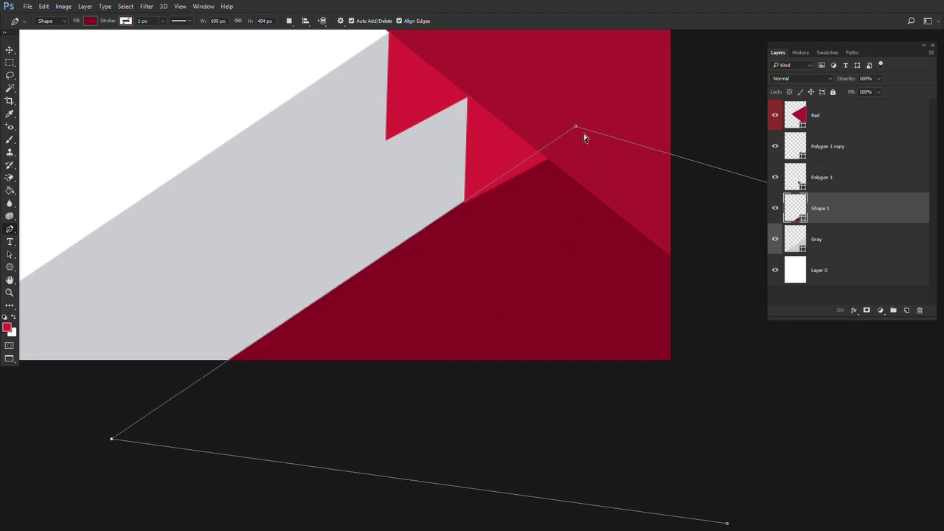
drag(576, 129, 557, 155)
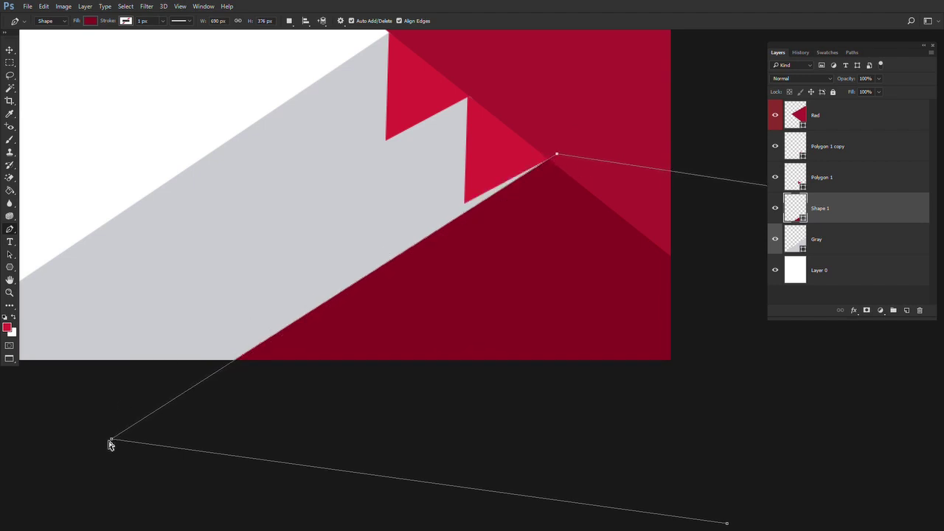
drag(110, 442, 82, 411)
drag(240, 365, 279, 365)
key(Return)
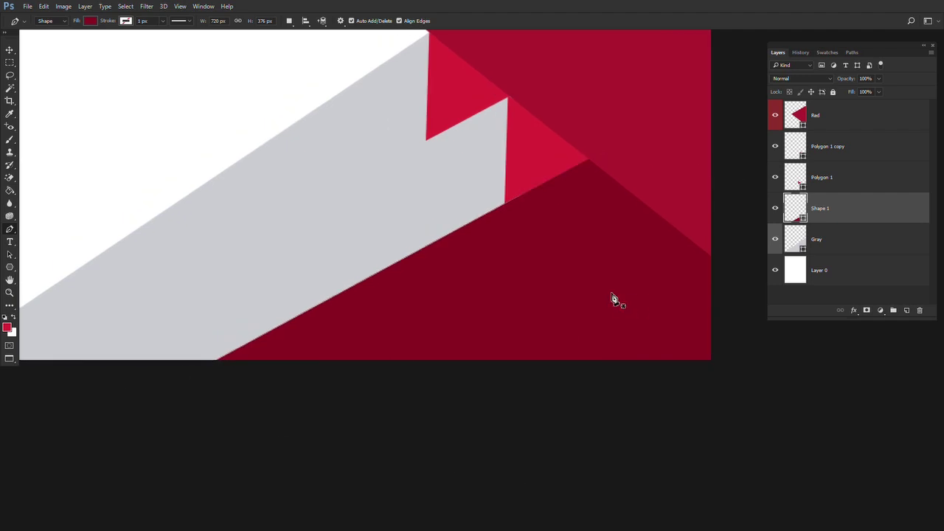
Reshape Gray to about 997 by 732 px by moving its end anchors, making its upper edge shallower through the Red corner
drag(441, 249, 509, 288)
drag(401, 258, 523, 305)
key(z)
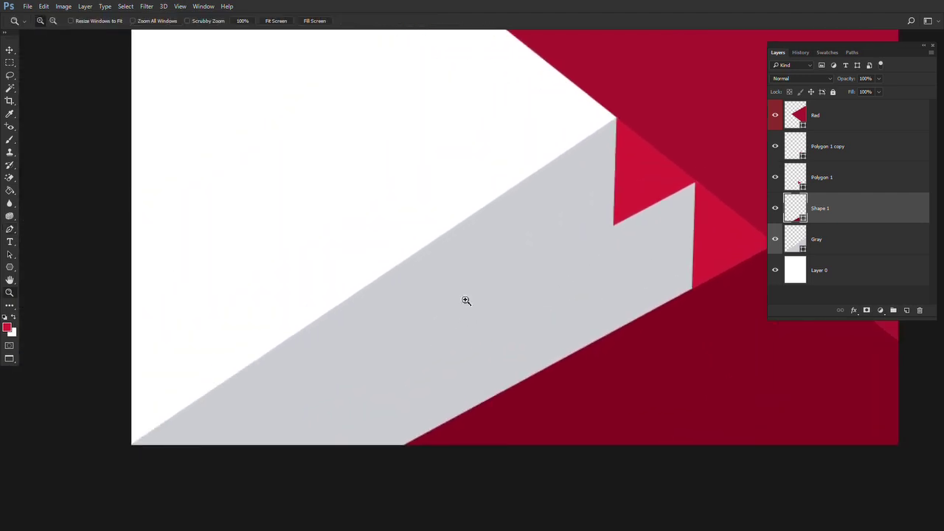
alt+click(467, 300)
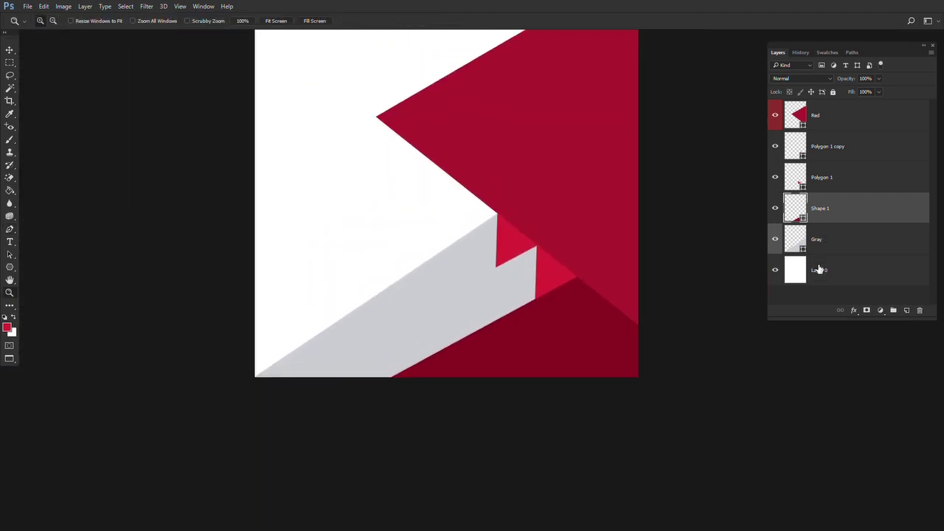
click(826, 247)
key(p)
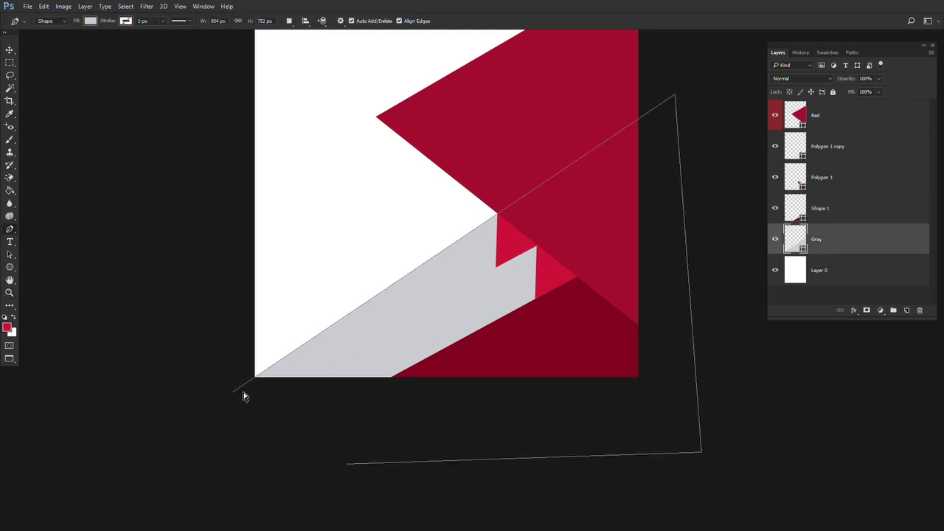
drag(234, 392, 221, 385)
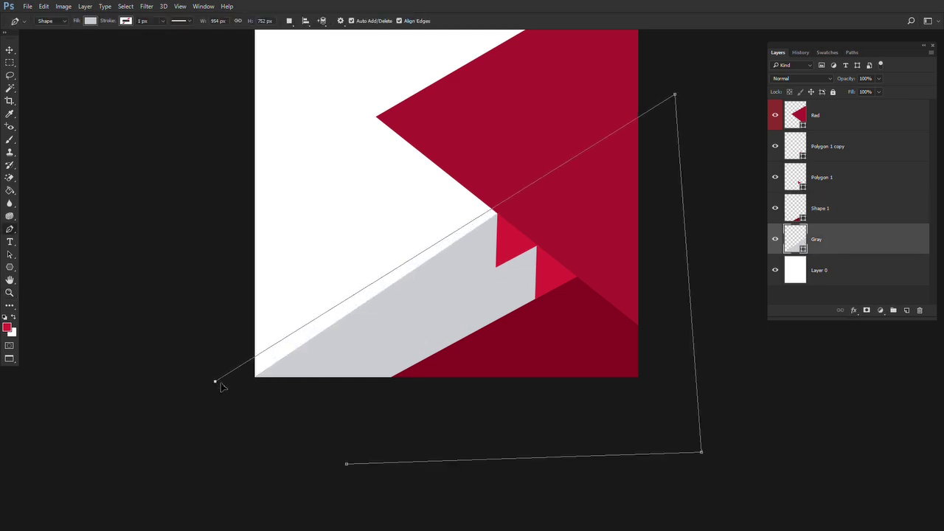
drag(676, 99, 682, 112)
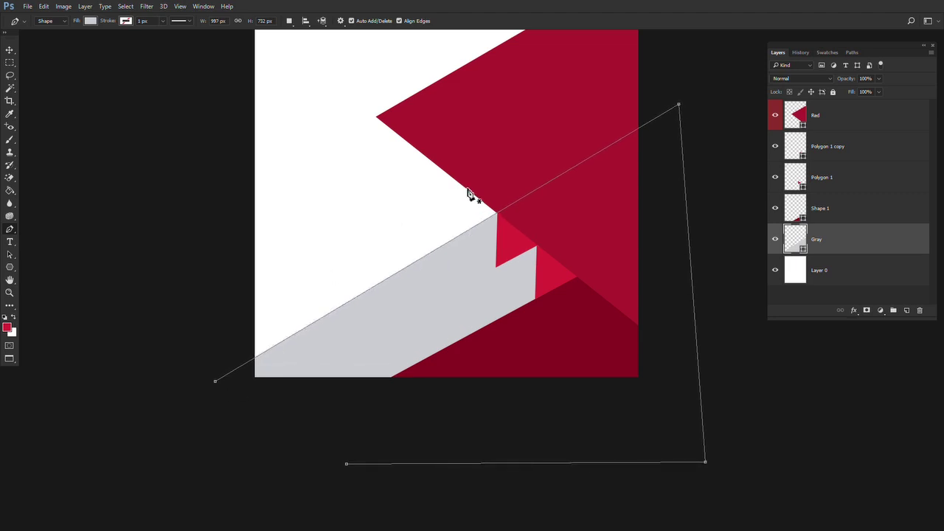
key(Escape)
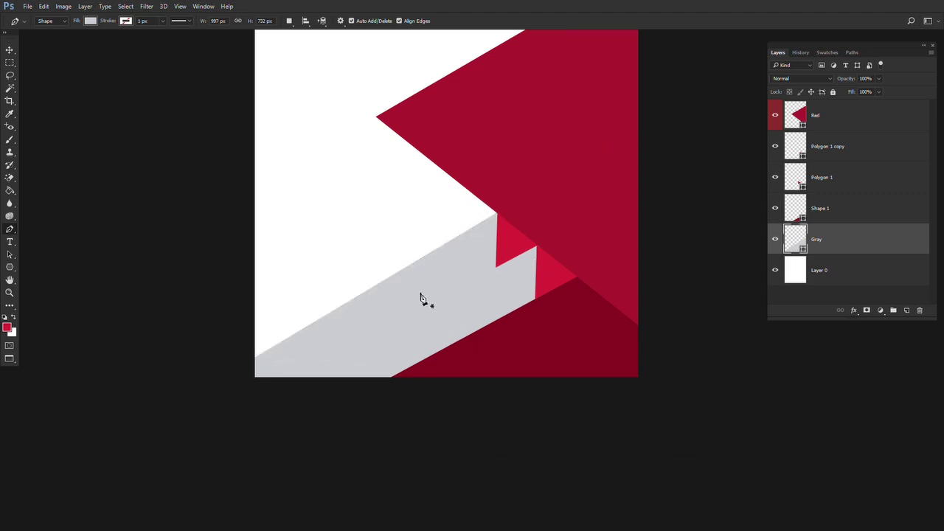
Sample the darker gray of Z2.jpg as the pen fill and add a new layer above Gray
key(f)
key(f)
click(526, 318)
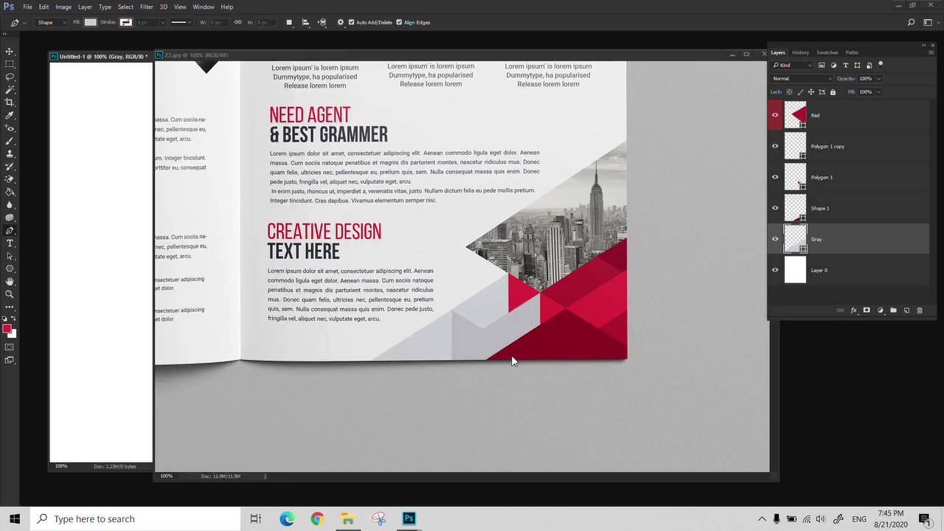
key(i)
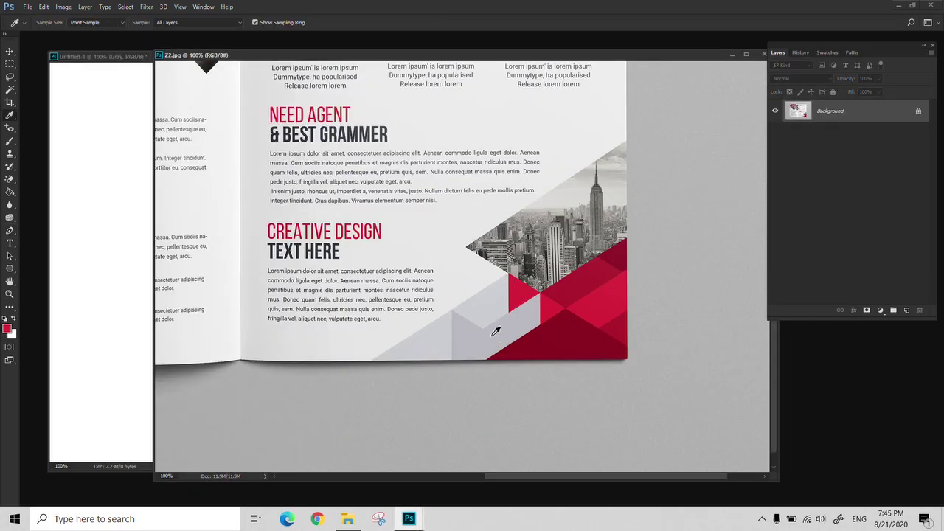
click(495, 330)
click(113, 59)
alt+click(197, 301)
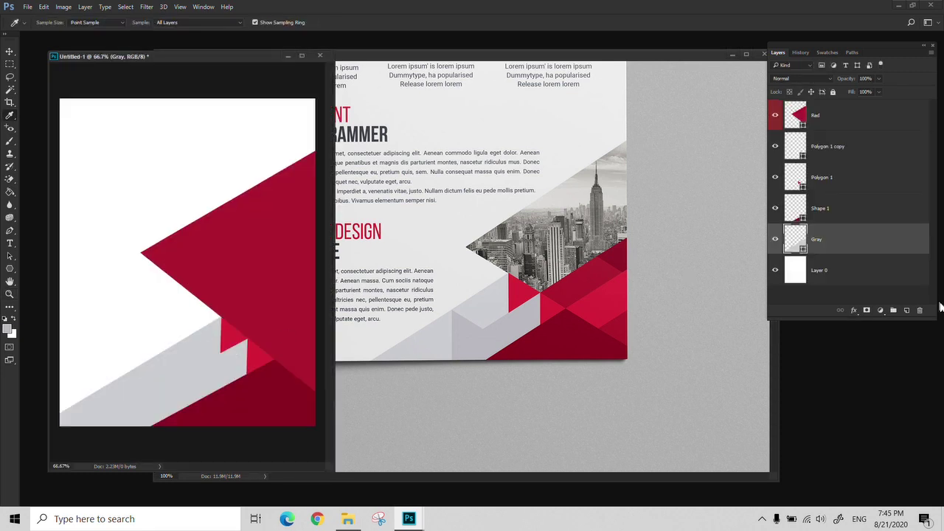
click(906, 313)
key(p)
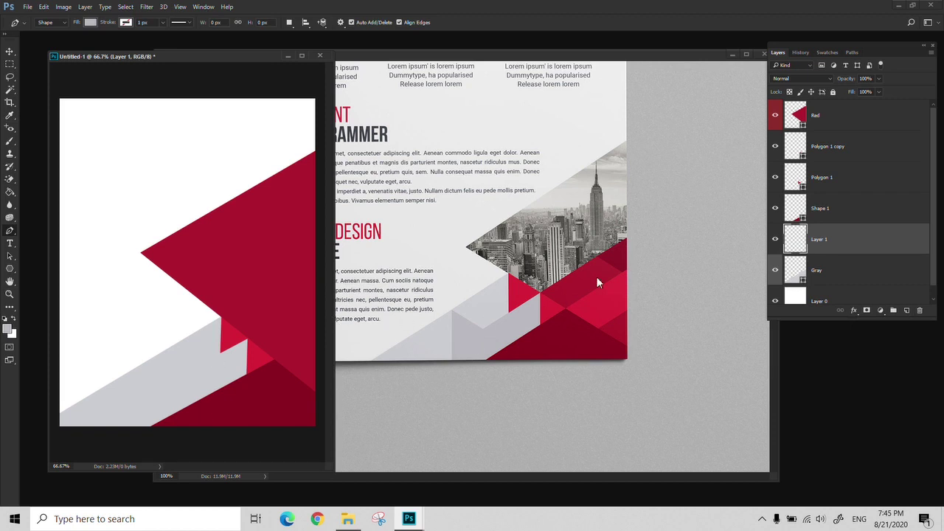
Begin a darker gray pen shape inside Red, running through the upper corner of the lower bright-red triangle to the other triangle's lower tip, about 113 by 58 px
click(257, 334)
key(ctrl+space)
click(246, 345)
click(240, 343)
click(238, 344)
drag(236, 375, 230, 305)
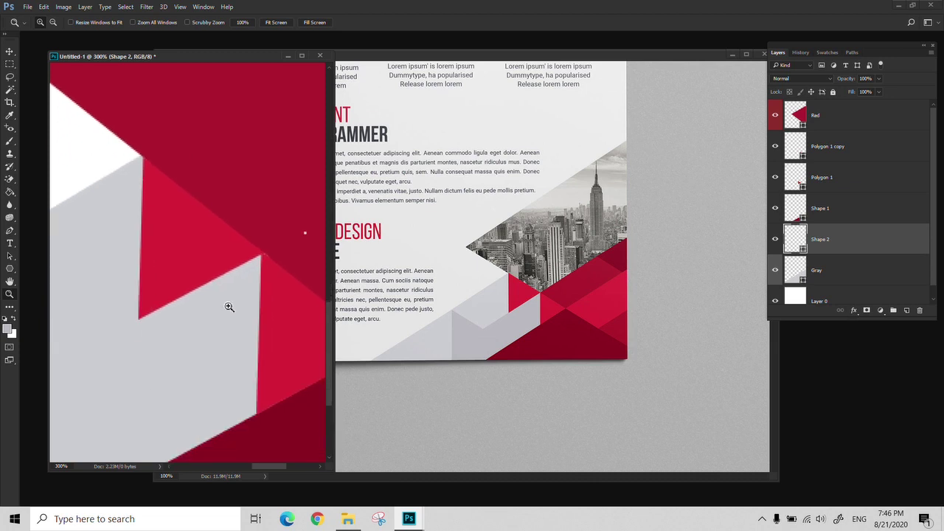
click(266, 253)
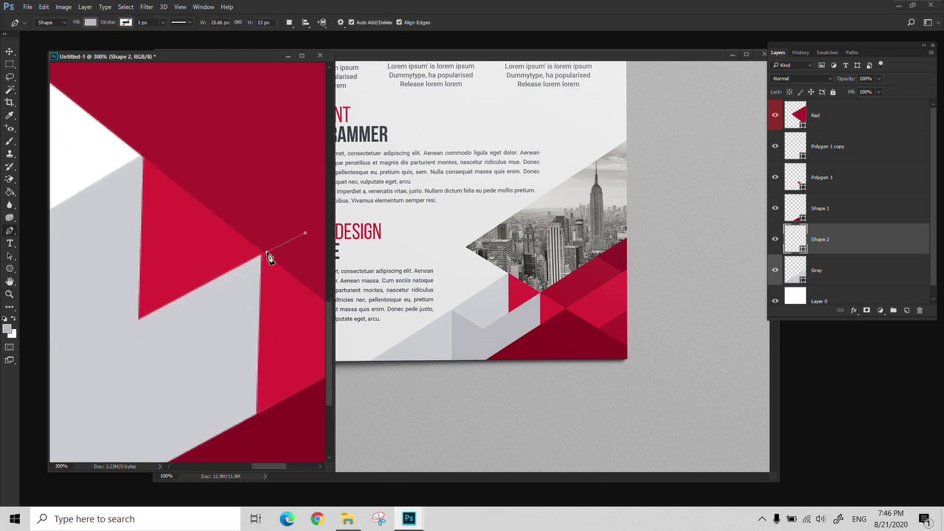
click(139, 318)
Extend the pen shape down-left to a corner inside Gray and back up past Gray's upper edge, to about 436 by 173 px
key(ctrl+minus)
key(ctrl+minus)
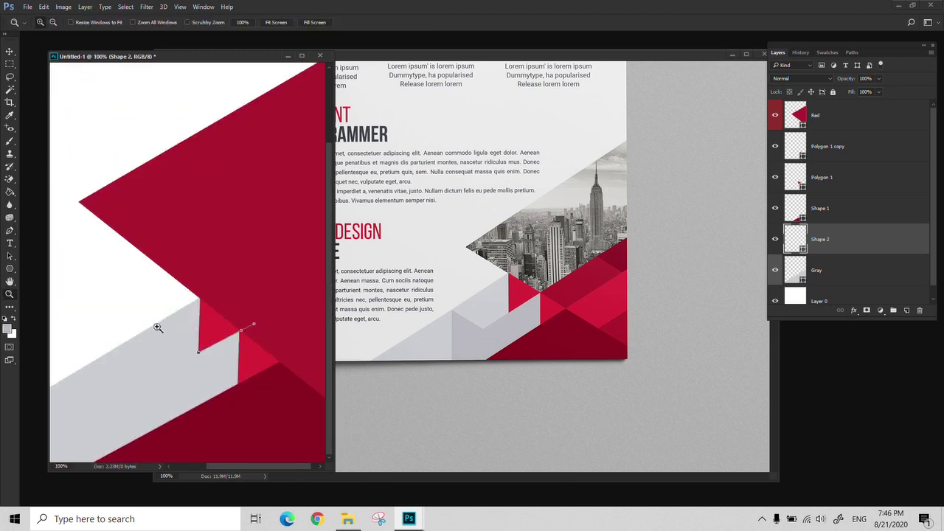
drag(171, 326, 199, 301)
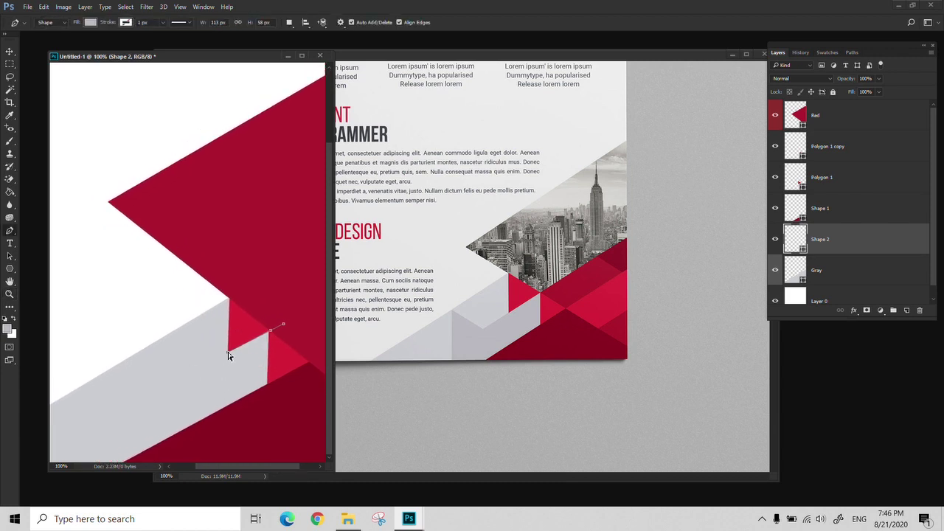
click(115, 407)
click(71, 381)
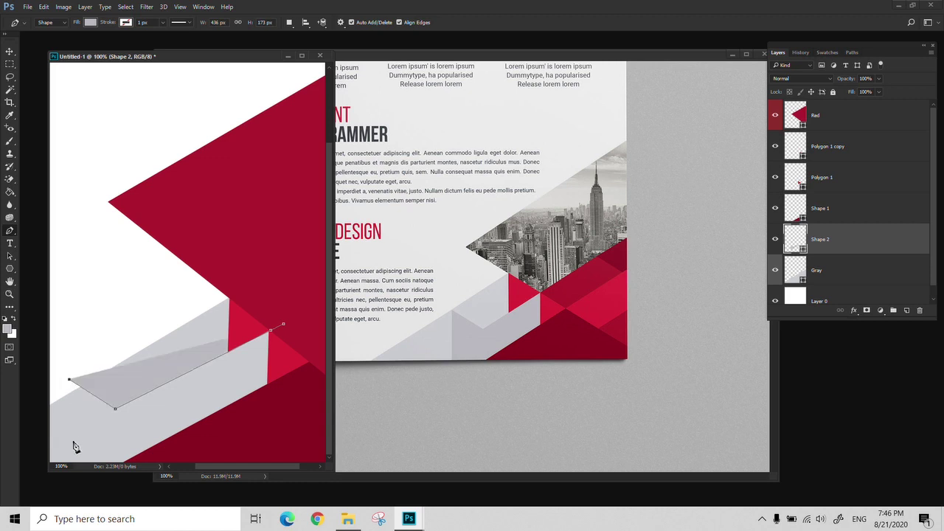
Continue Shape 2 straight down past the page's lower edge and around beneath the dark-red area to the page's right side, about 606 by 405 px overall
drag(77, 438, 152, 351)
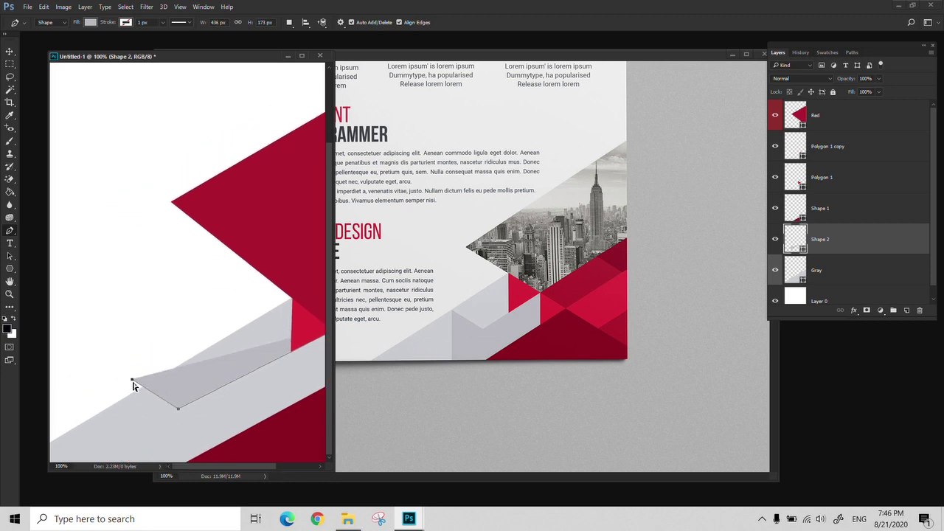
click(133, 456)
key(f)
drag(373, 495, 320, 354)
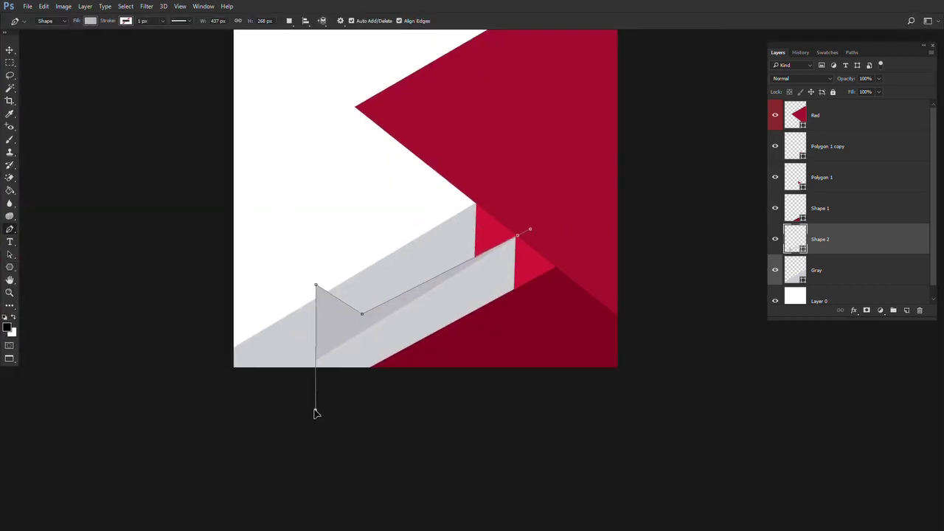
drag(316, 410, 435, 428)
click(613, 303)
key(z)
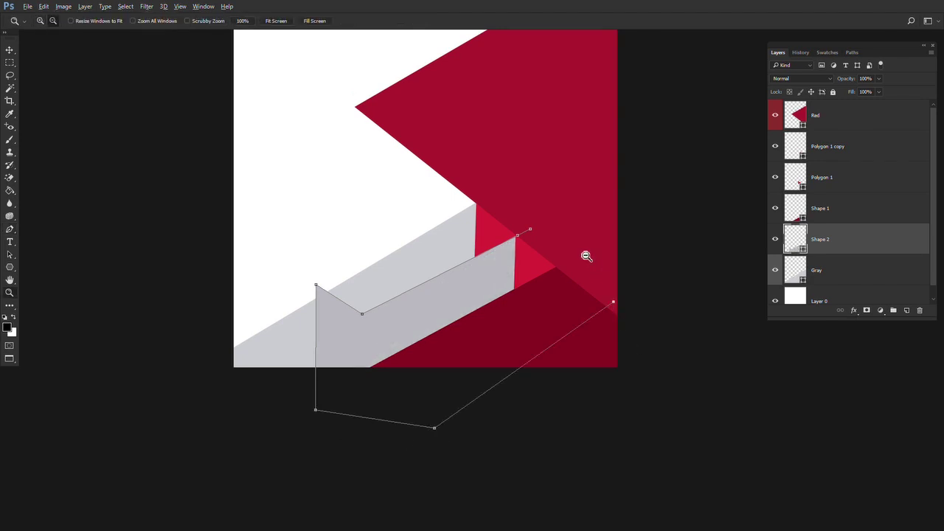
alt+click(585, 256)
key(f)
key(f)
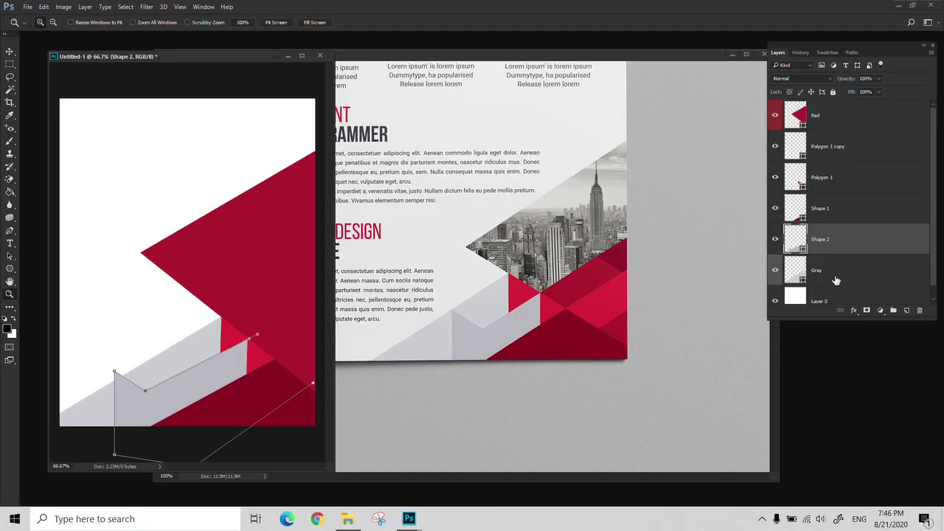
Try Shape 2 as a clipping mask on Gray and release the clipping
alt+click(840, 253)
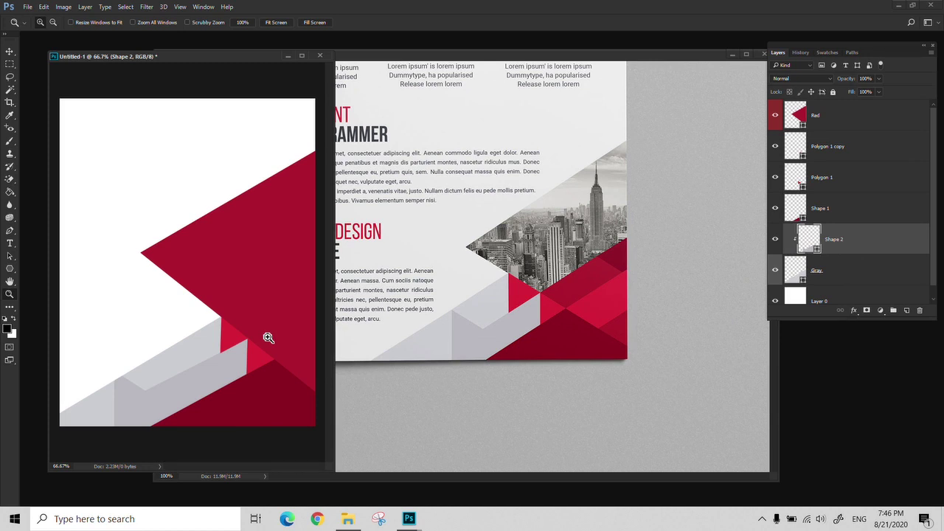
alt+click(811, 254)
key(v)
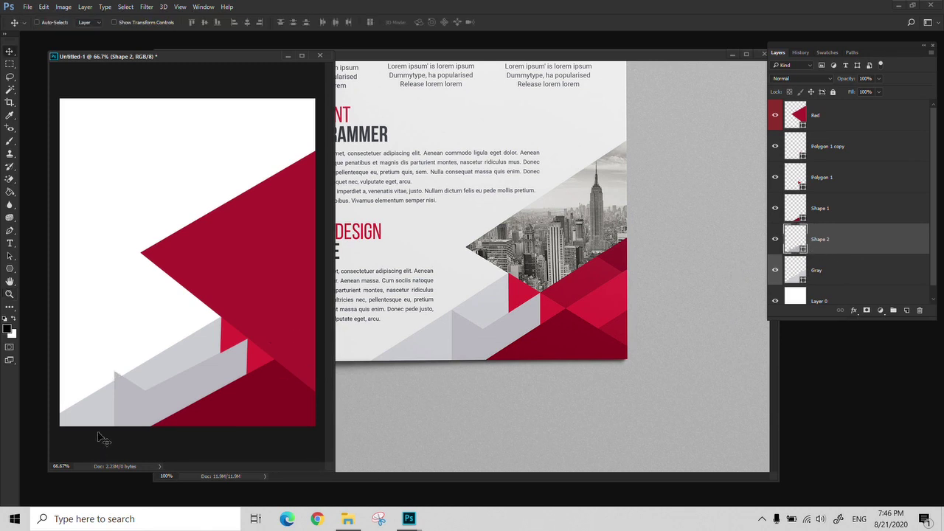
Move Shape 2's upper-left anchor straight down onto Gray's upper edge
key(z)
click(102, 400)
click(102, 401)
click(102, 401)
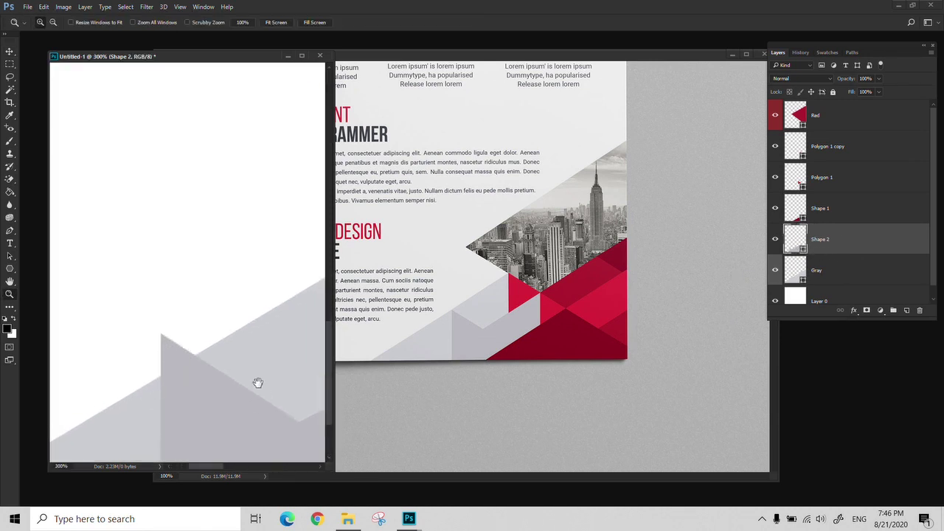
drag(257, 381, 222, 227)
key(p)
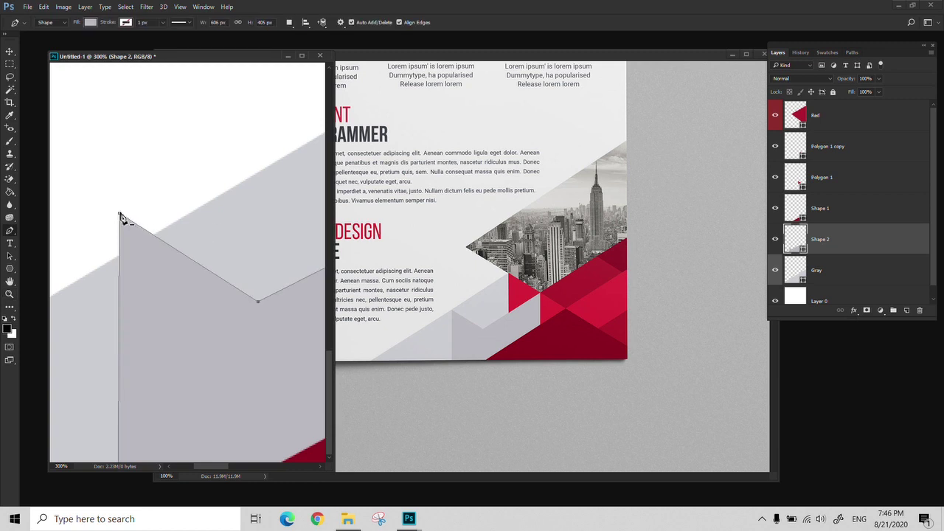
drag(122, 219, 120, 255)
drag(141, 314, 139, 256)
key(z)
alt+click(238, 368)
alt+click(242, 378)
alt+click(247, 395)
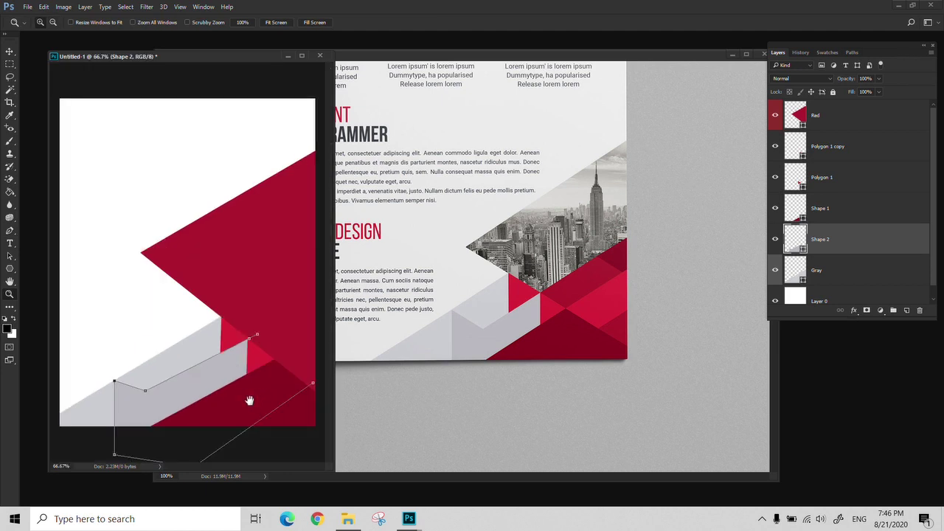
Move Shape 2's inner corner anchor slightly down-left, nudge its starting anchor up, and finish editing the path
key(m)
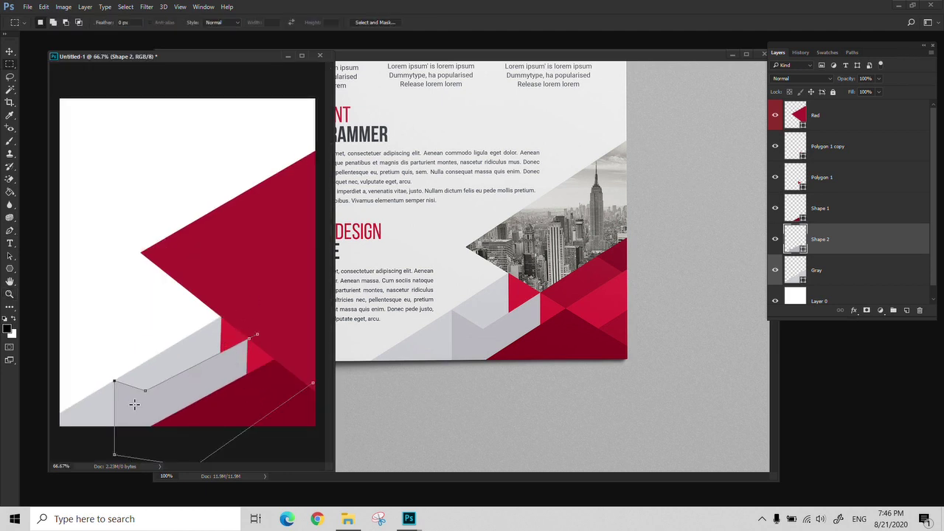
key(p)
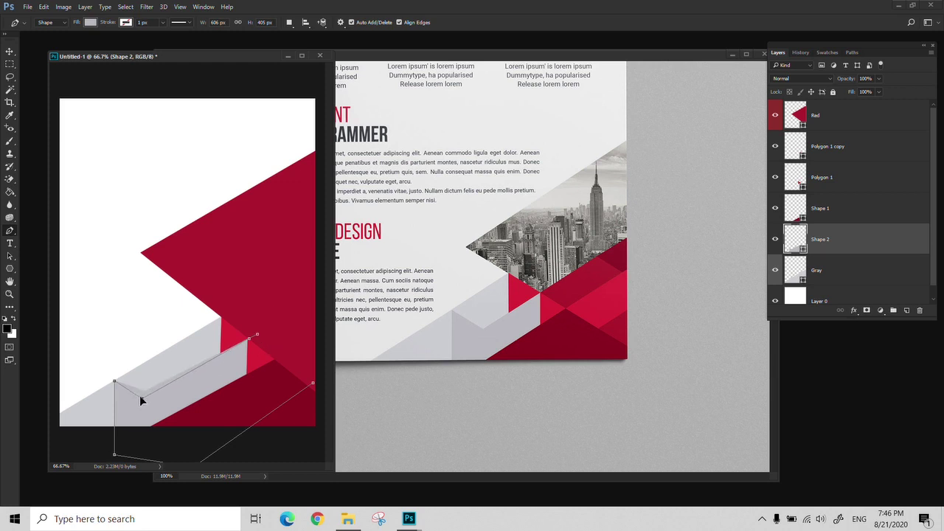
click(140, 396)
drag(256, 334, 254, 331)
key(Return)
key(z)
alt+click(223, 362)
alt+click(223, 362)
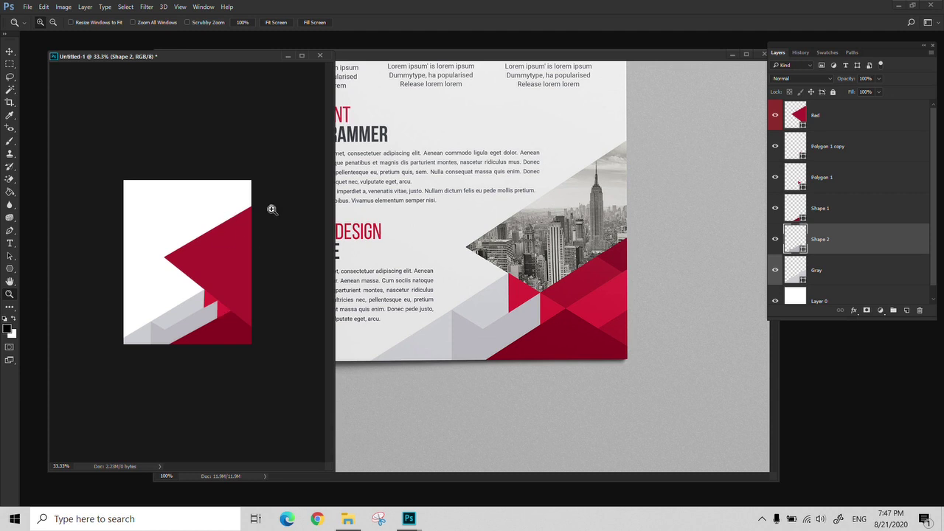
Clip Shape 2, Shape 1, Polygon 1 and Polygon 1 copy to Gray, and toggle Gray's visibility to check the clipping
click(832, 151)
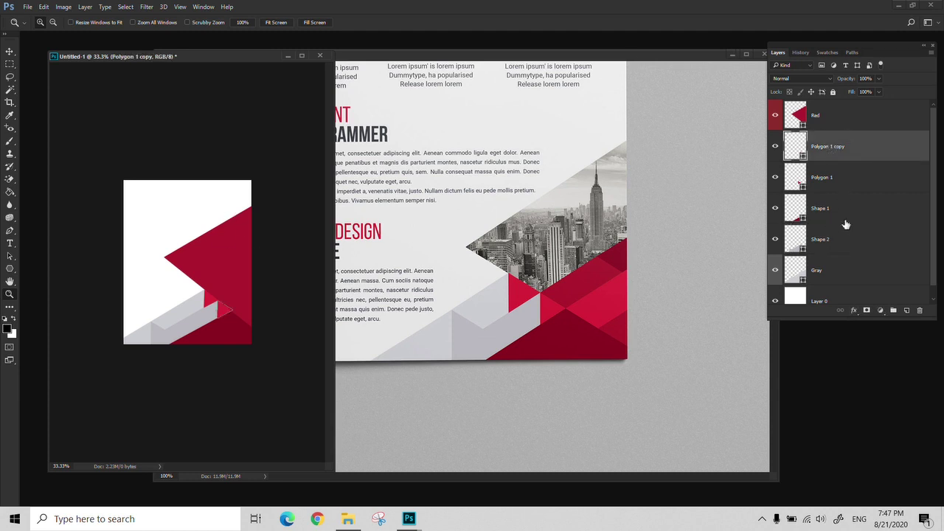
shift+click(842, 249)
click(843, 158)
shift+click(848, 182)
shift+click(844, 211)
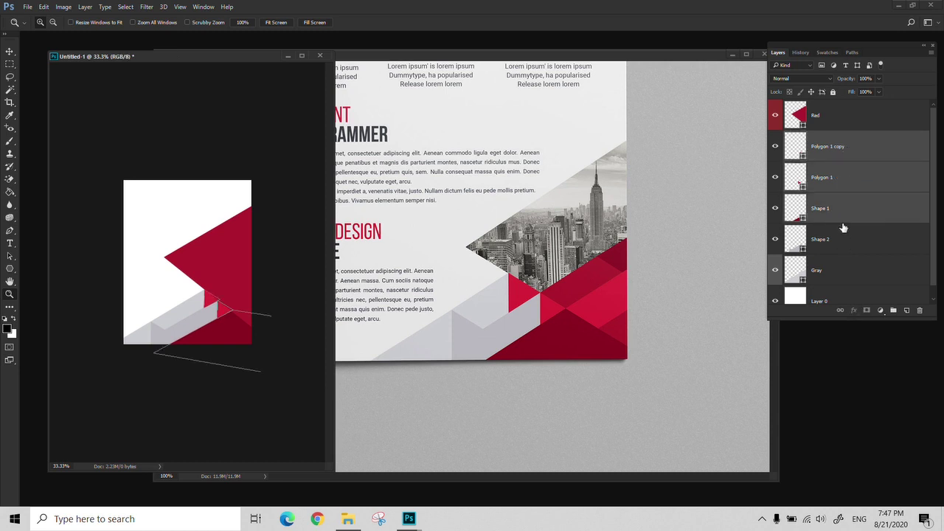
shift+click(843, 238)
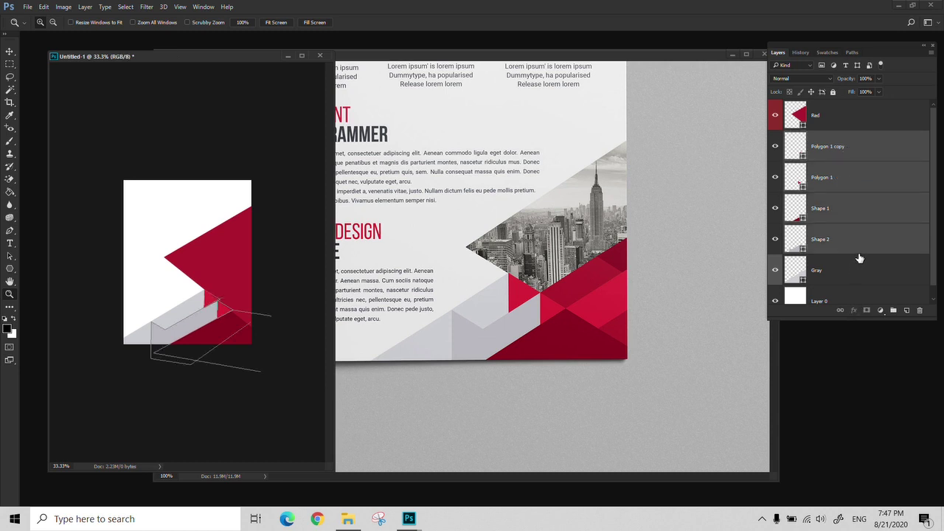
drag(860, 258, 859, 252)
alt+click(859, 254)
alt+click(860, 224)
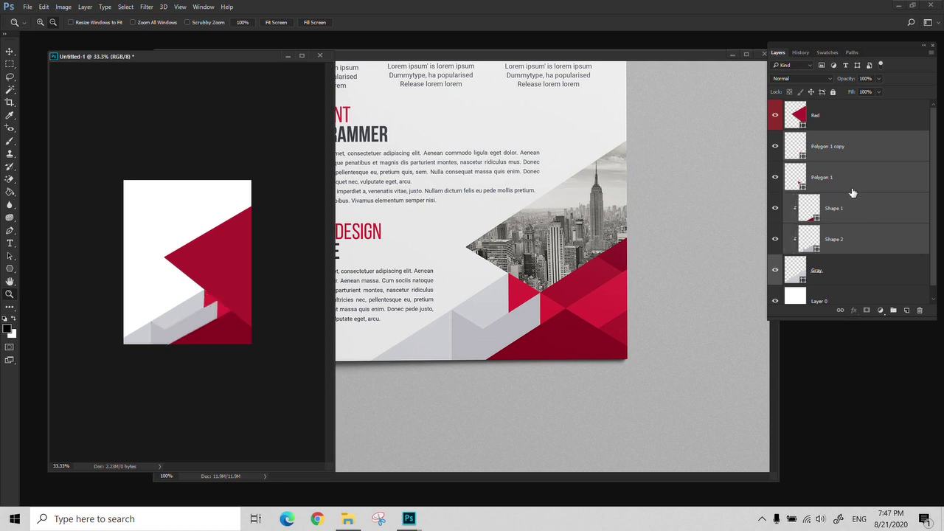
alt+click(852, 192)
alt+click(852, 163)
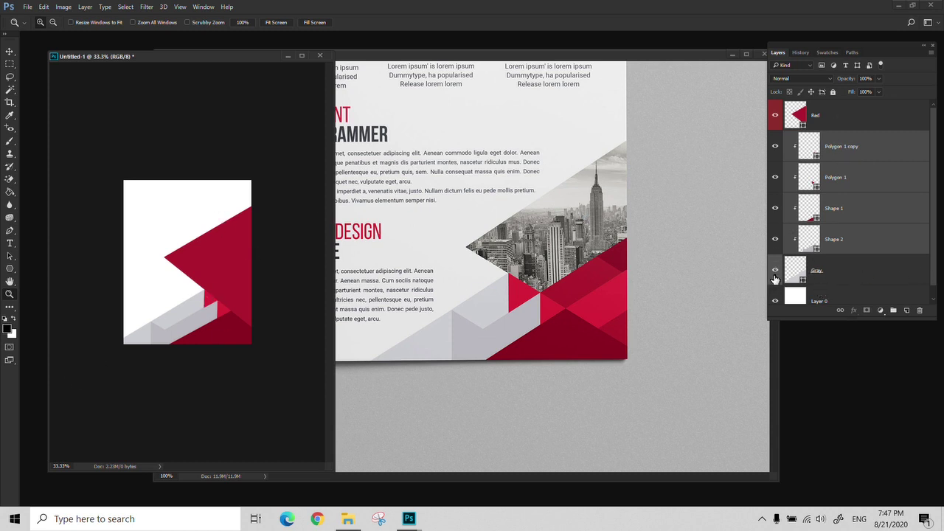
click(775, 273)
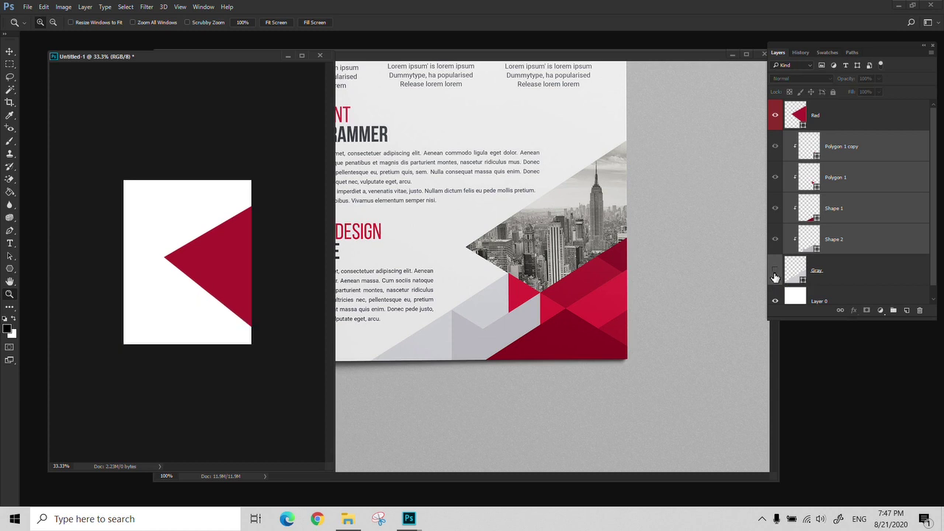
click(774, 276)
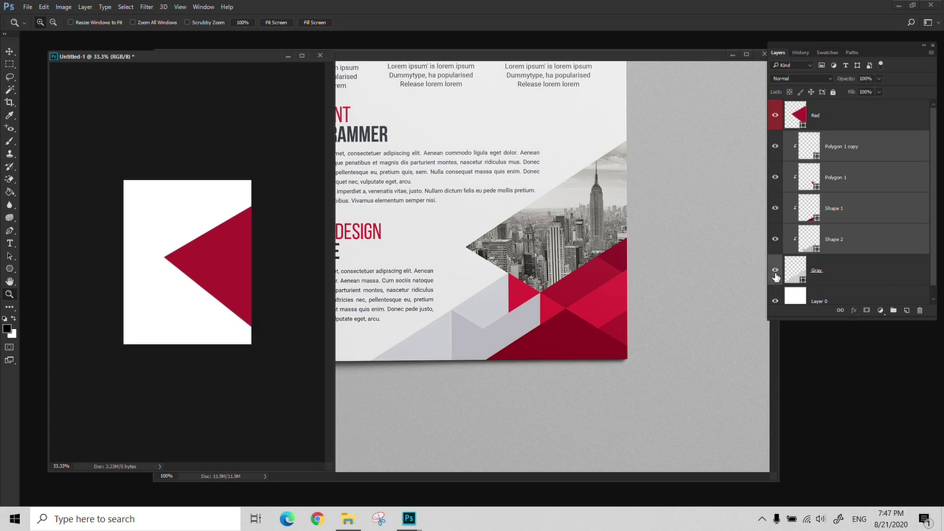
Sample the dark crimson beside the photo in Z2.jpg and add a new layer above Red
click(868, 130)
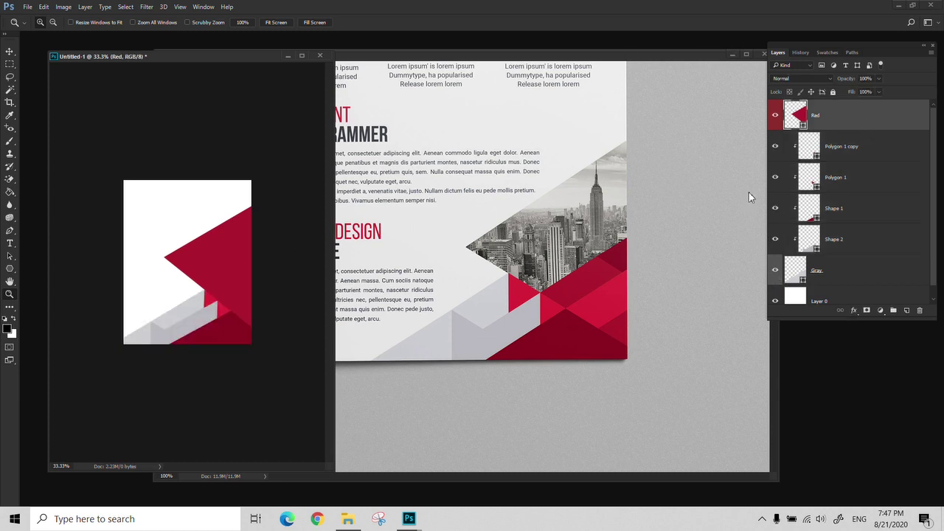
key(i)
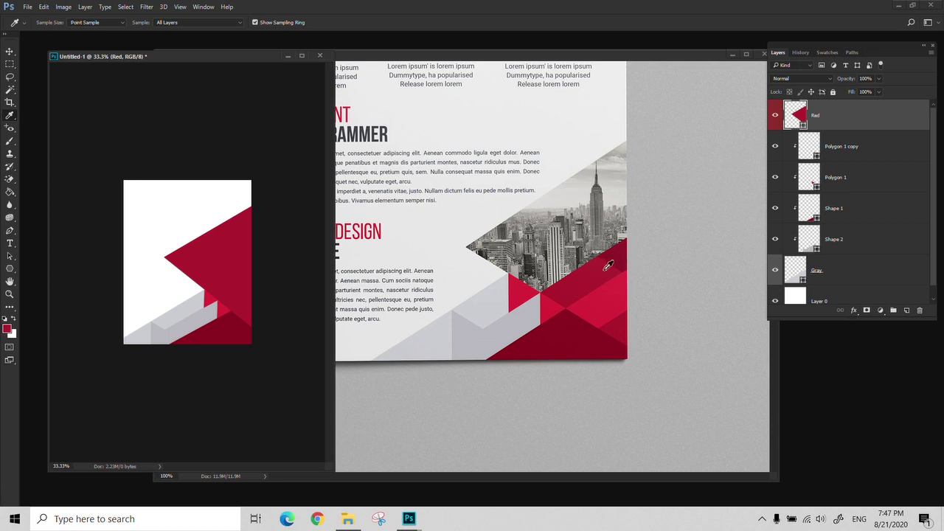
key(p)
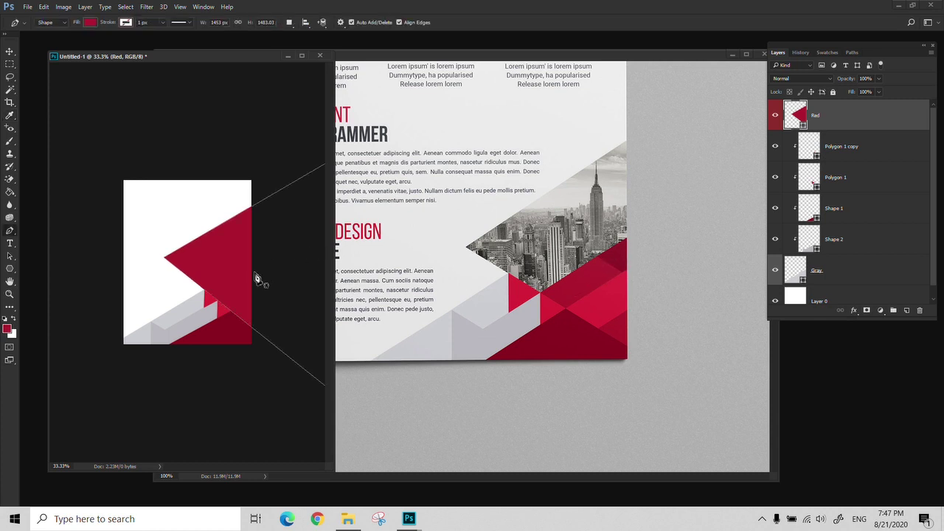
click(907, 310)
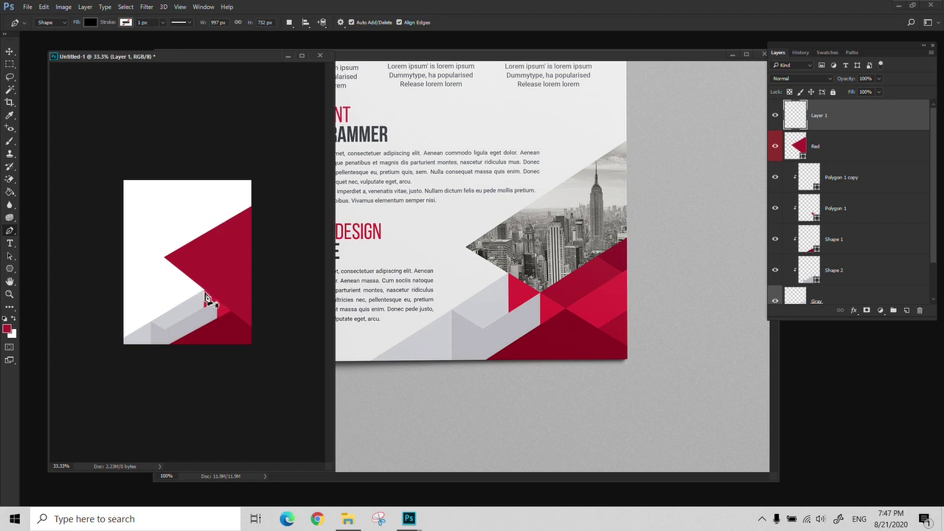
Draw a four-point pen shape from the Red, Gray and bright-red junction out beyond the page's right and lower edges, about 447 by 668 px
click(205, 291)
click(263, 257)
drag(264, 255, 267, 247)
click(273, 343)
click(199, 359)
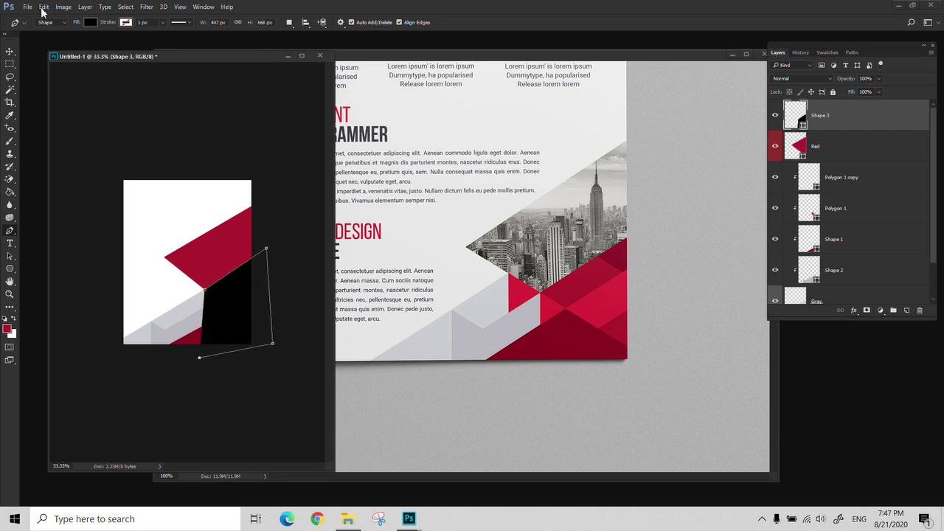
Set Shape 3's fill to the dark crimson #ad1a2d sampled from Z2.jpg
click(88, 22)
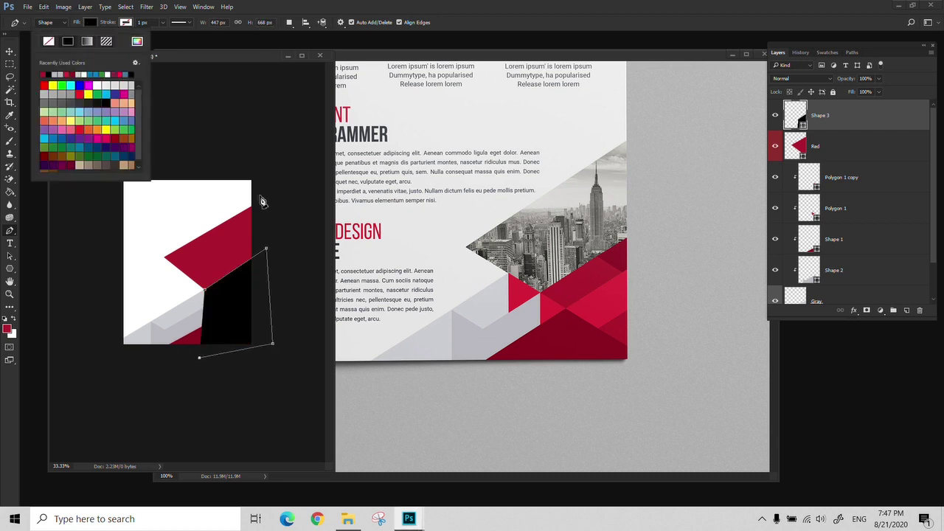
click(136, 43)
click(564, 293)
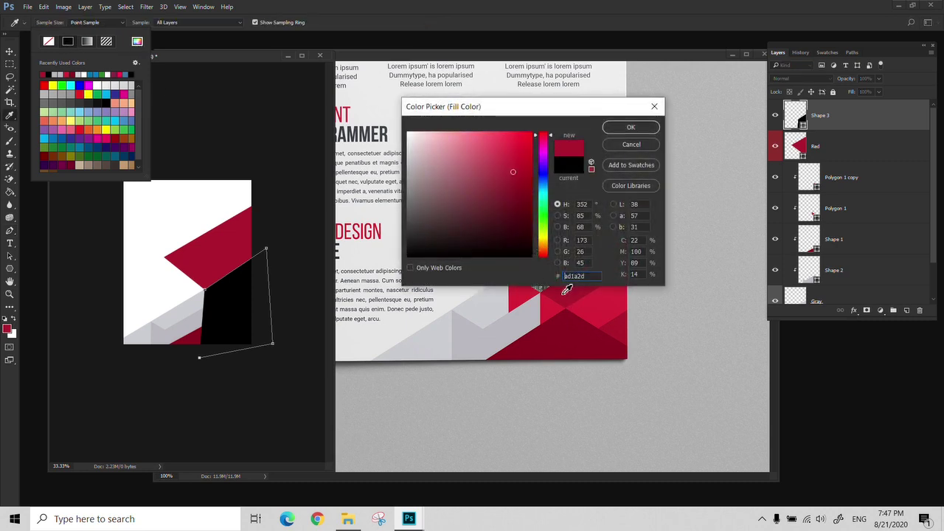
click(631, 129)
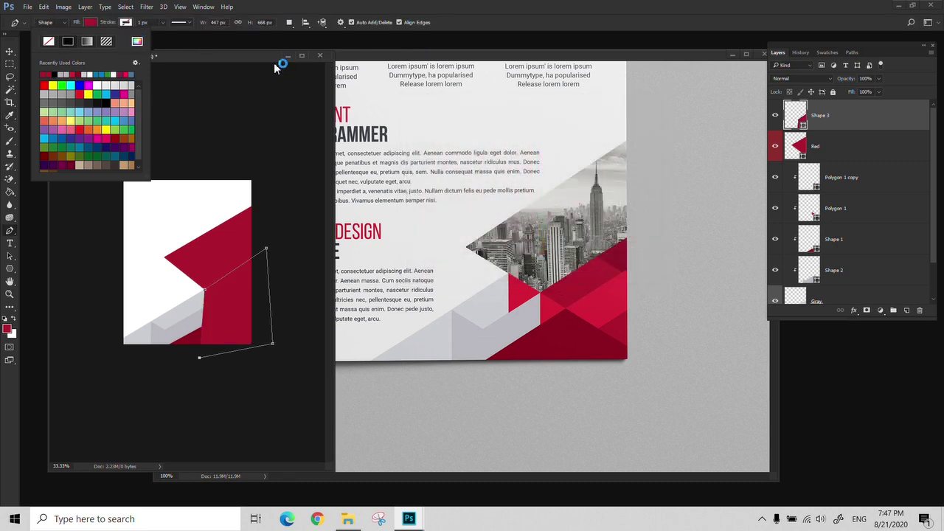
click(232, 56)
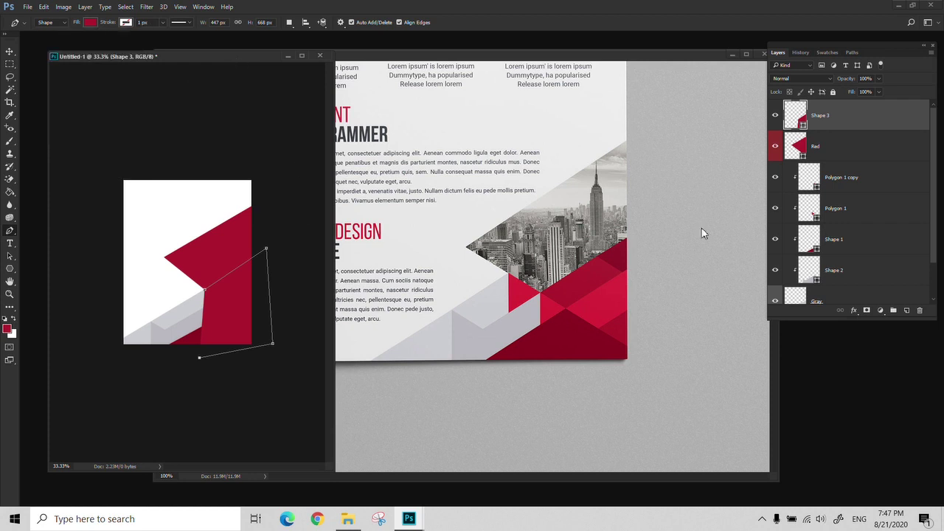
Clip Shape 3 to Red and move its upper-right anchor slightly down and right
alt+click(845, 130)
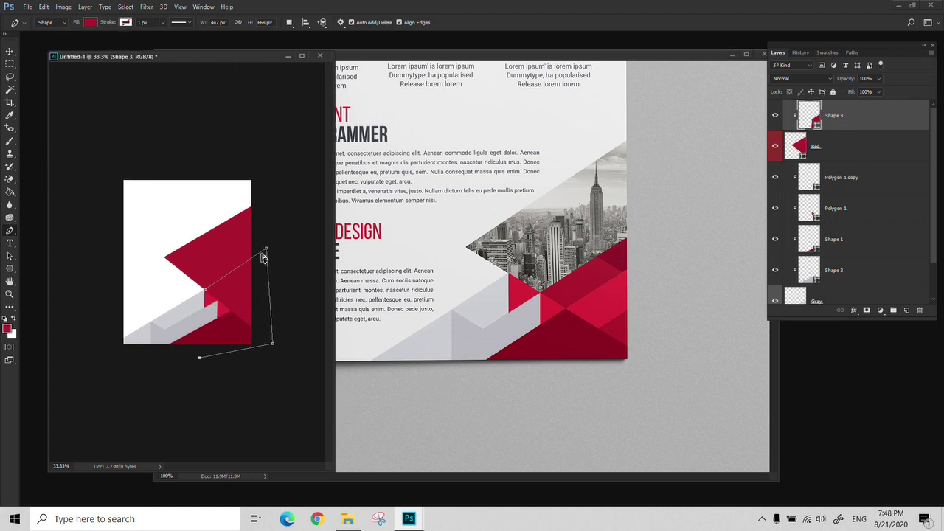
drag(267, 250, 270, 252)
key(m)
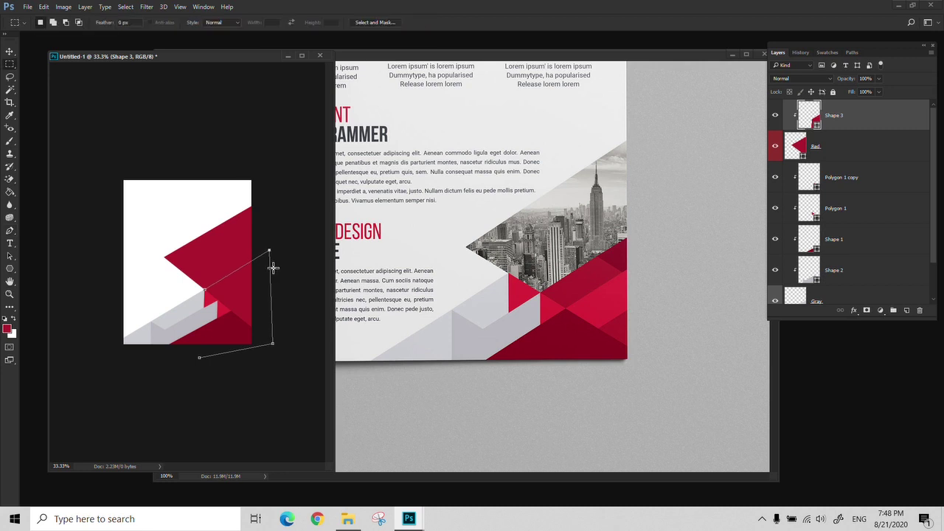
Open City.jpg, place its image directly above the Red layer in Untitled-1, and clip it to Red
click(845, 187)
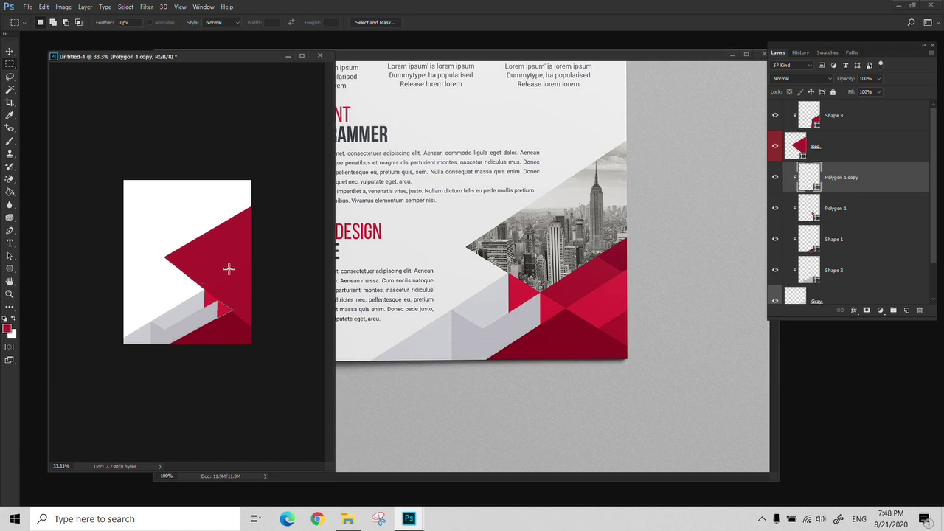
click(834, 146)
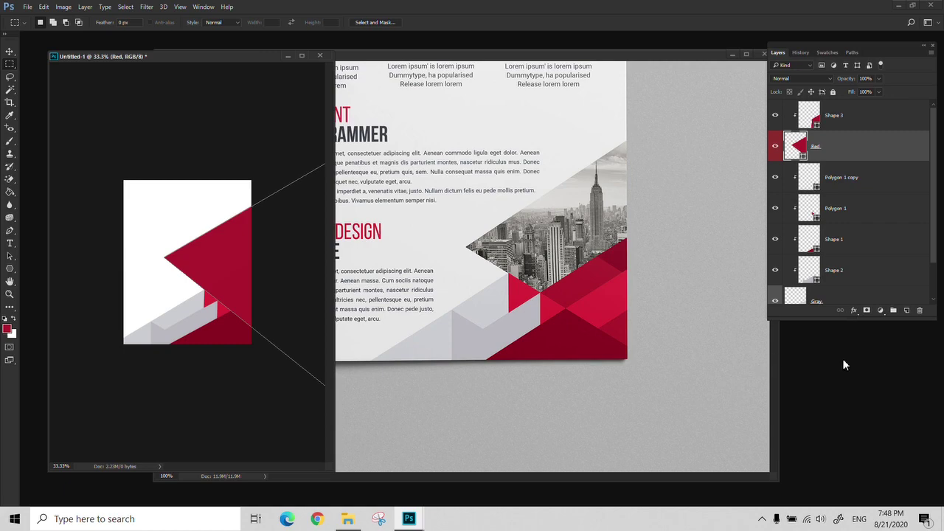
key(ctrl+o)
double_click(148, 126)
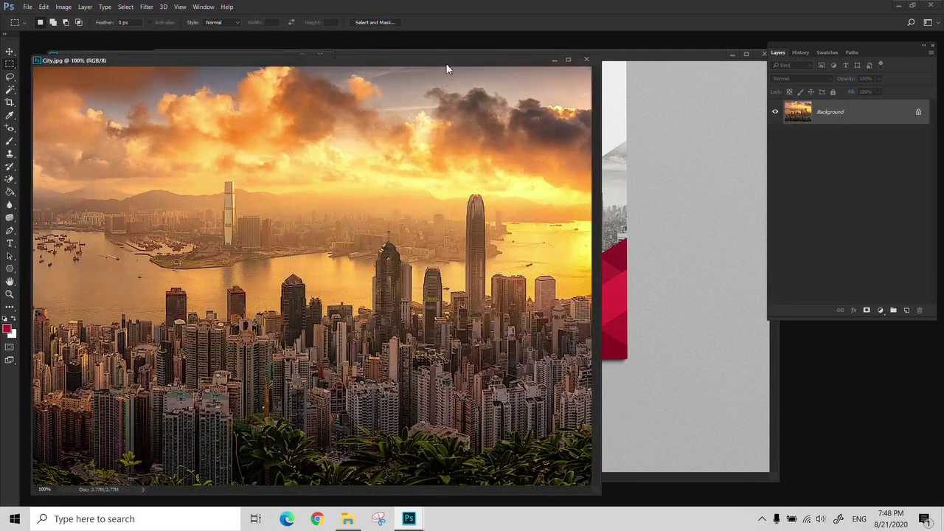
drag(448, 62, 581, 260)
key(v)
drag(487, 324, 246, 211)
key(ctrl+alt+g)
Scale the city photo down and reposition it so the skyline fills the triangular area of Red
key(f)
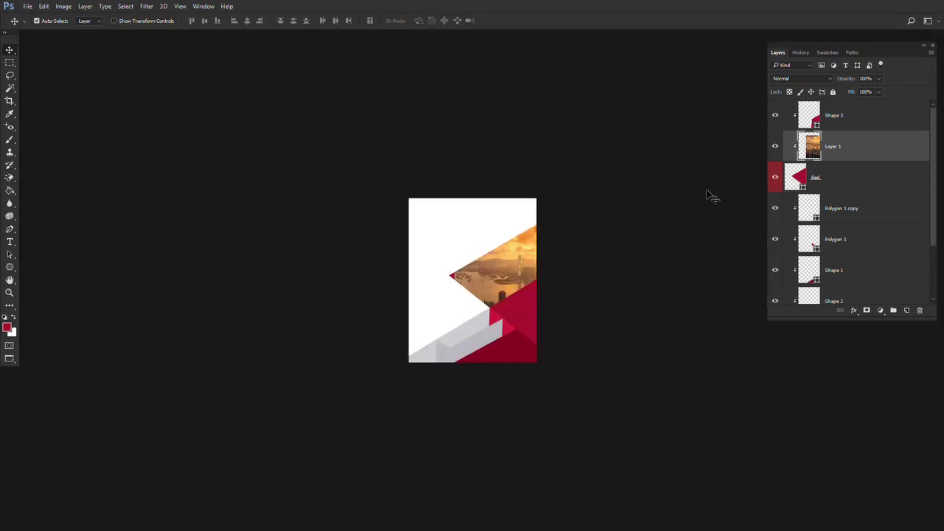
key(ctrl+t)
drag(642, 221, 592, 255)
drag(554, 345, 533, 298)
key(Return)
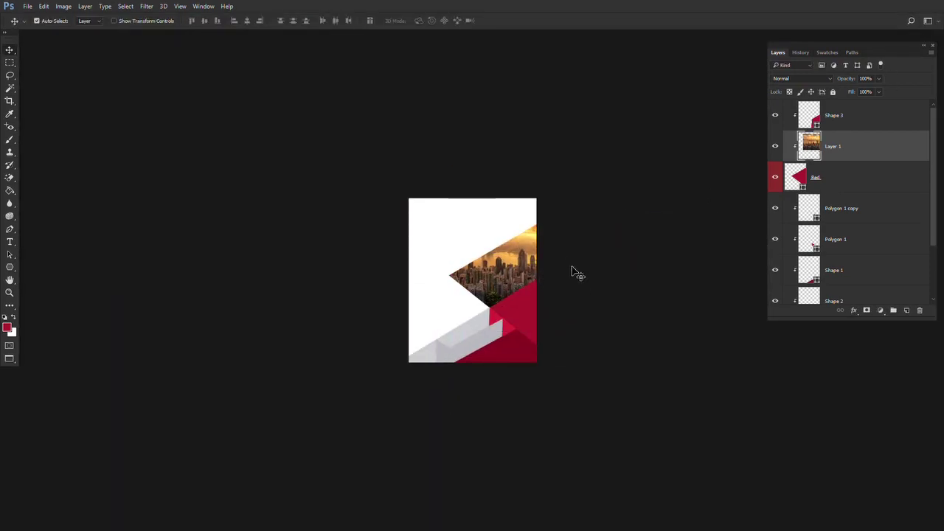
Desaturate the city photo on Layer 1
key(ctrl+shift+u)
key(f)
key(f)
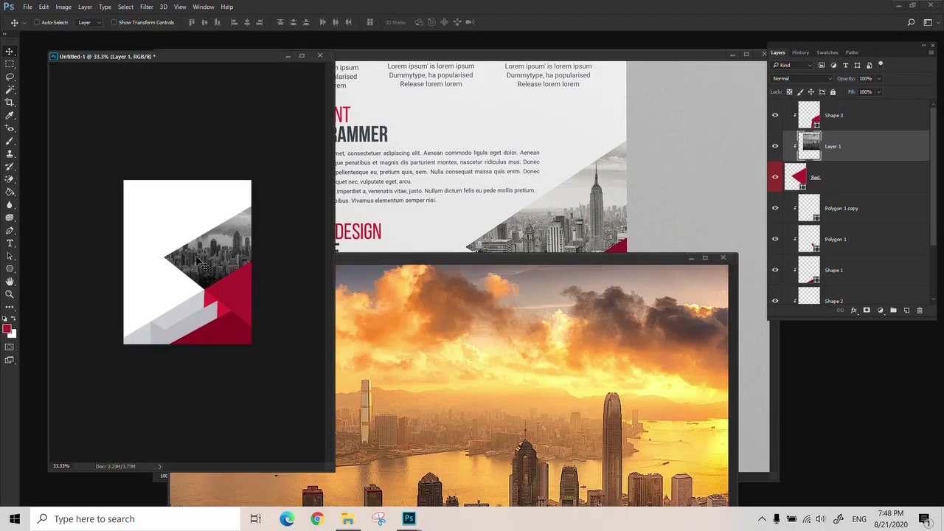
Brighten the city photo with a Levels midtone value of 1.76 and minimise the City.jpg window
key(ctrl+l)
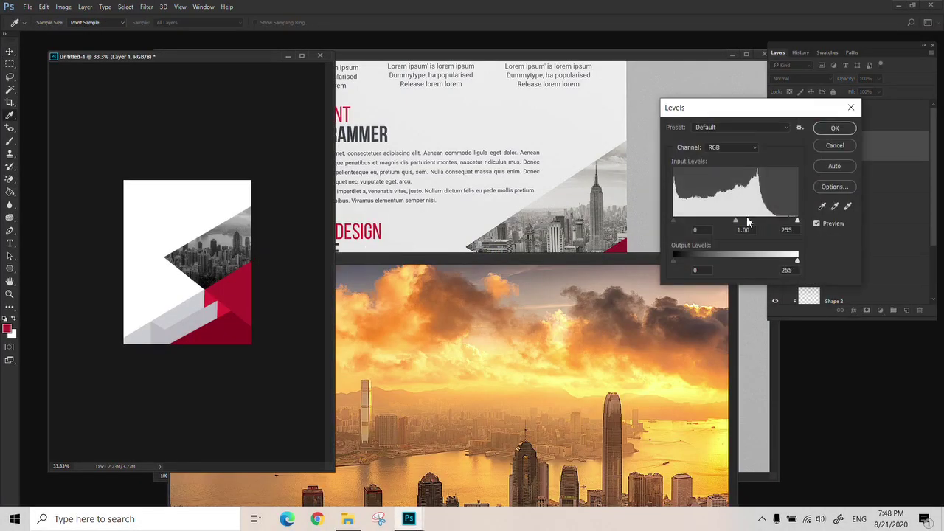
drag(733, 217, 710, 219)
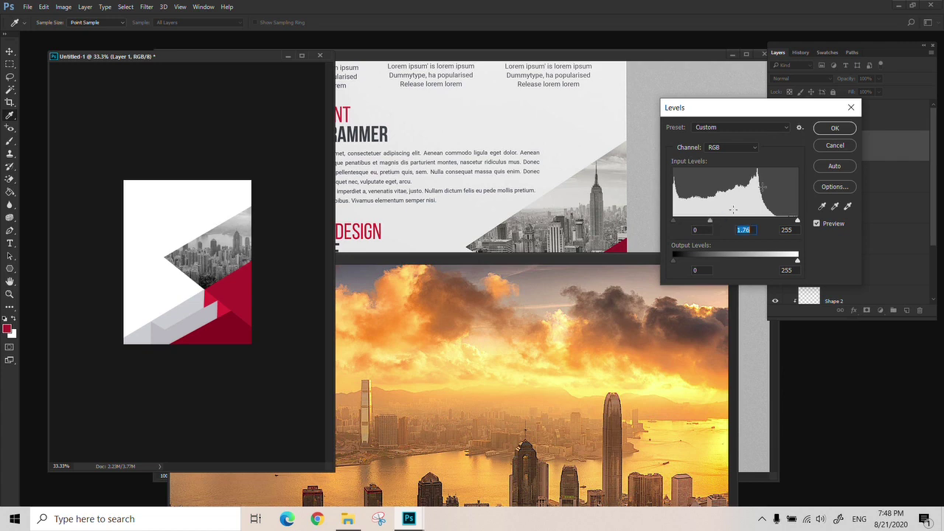
click(852, 129)
click(688, 253)
click(690, 256)
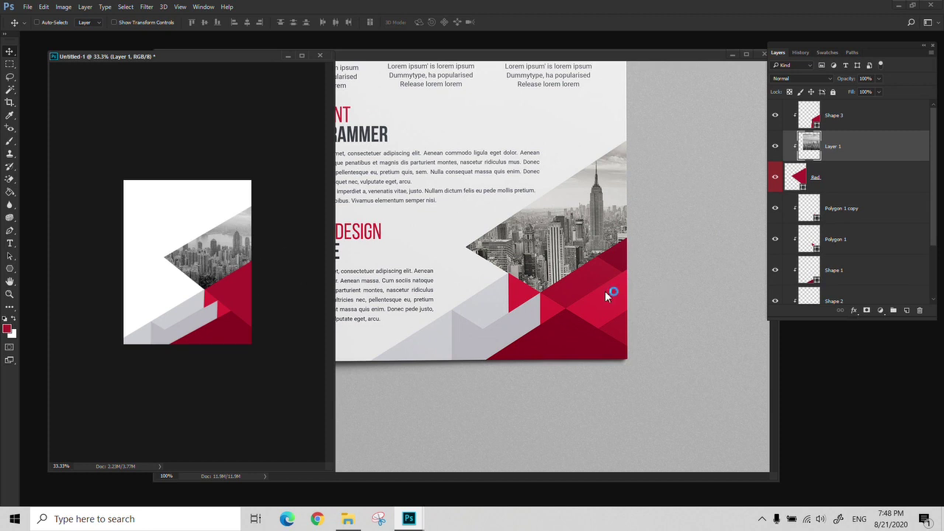
Sample the bright red of the small triangle beside the light grey band and add a new layer above Layer 1
key(i)
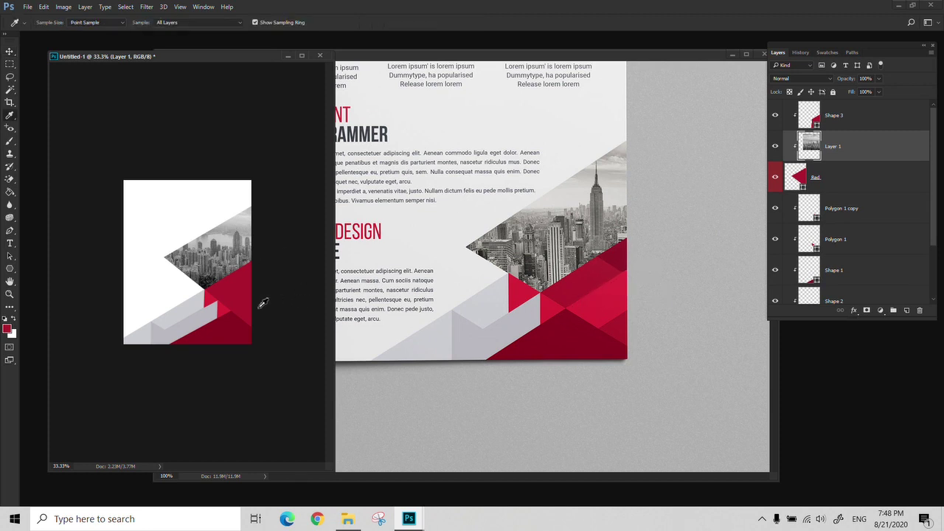
click(226, 308)
click(907, 311)
Draw a bright-red pen shape about 354 by 213 px from the grey band's upper corner past the page's right edge, and move it above Shape 3
key(p)
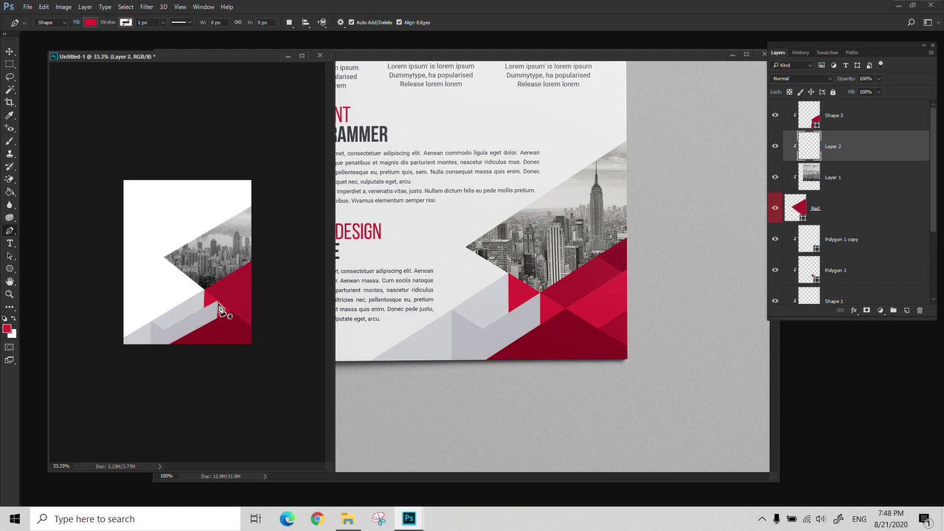
click(217, 300)
click(275, 266)
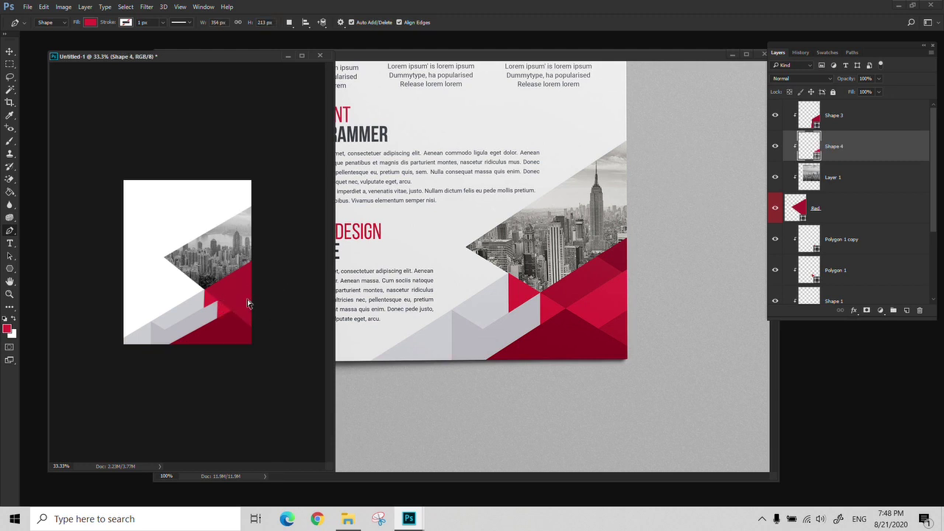
click(218, 300)
drag(841, 154, 850, 118)
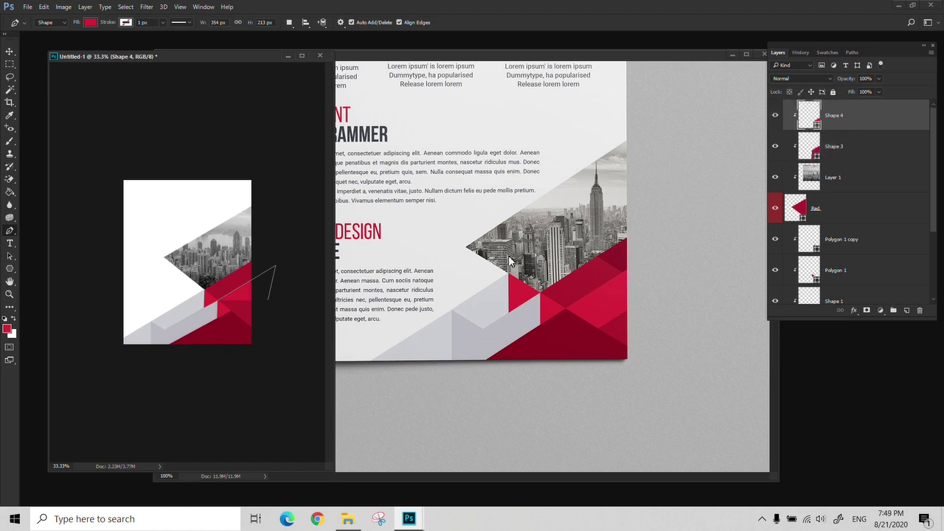
key(z)
click(247, 318)
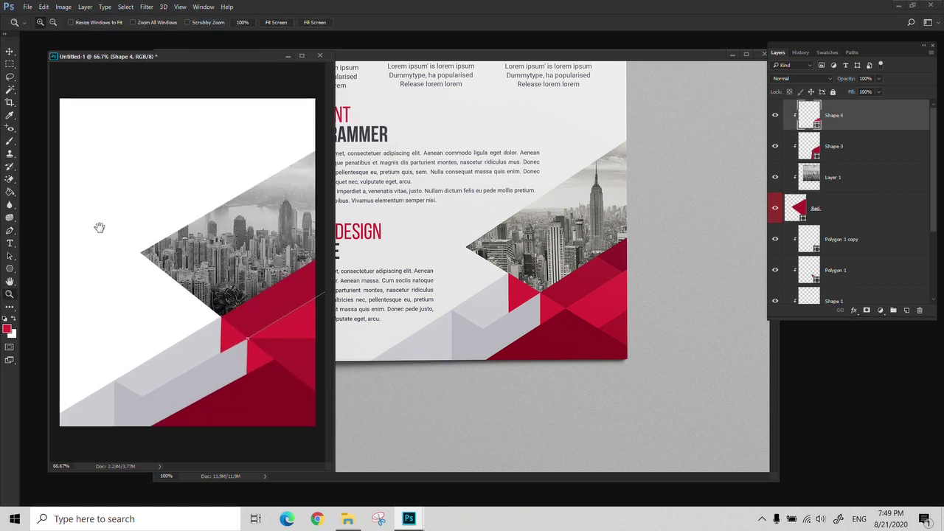
key(p)
key(f)
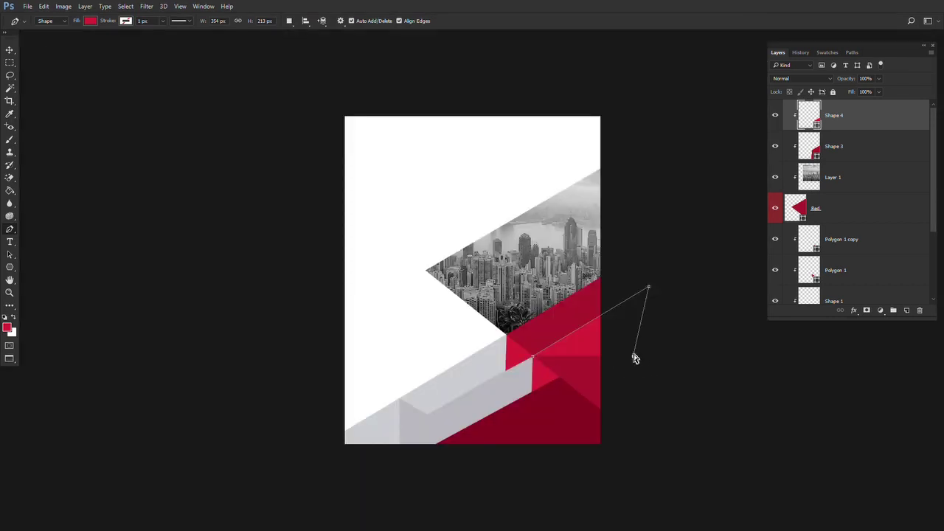
click(562, 399)
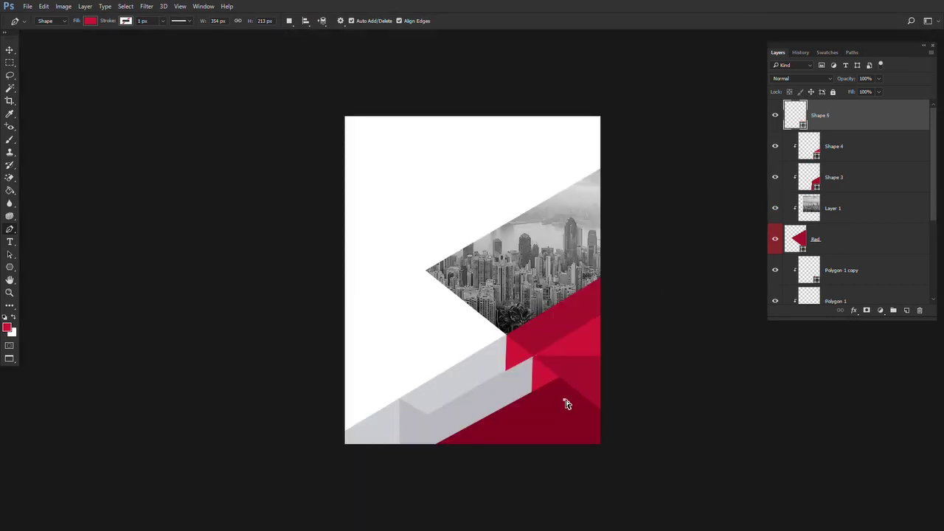
key(ctrl+z)
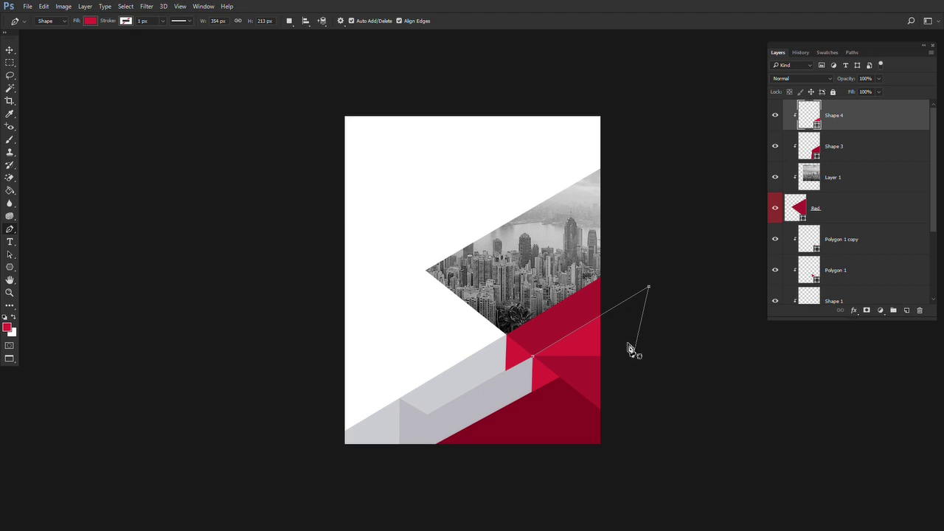
Move Shape 4's lower outer anchor slightly up and left, and add a fourth point inside the darkest red triangle, making it about 354 by 330 px
ctrl+click(628, 343)
ctrl+click(627, 343)
drag(600, 323, 500, 182)
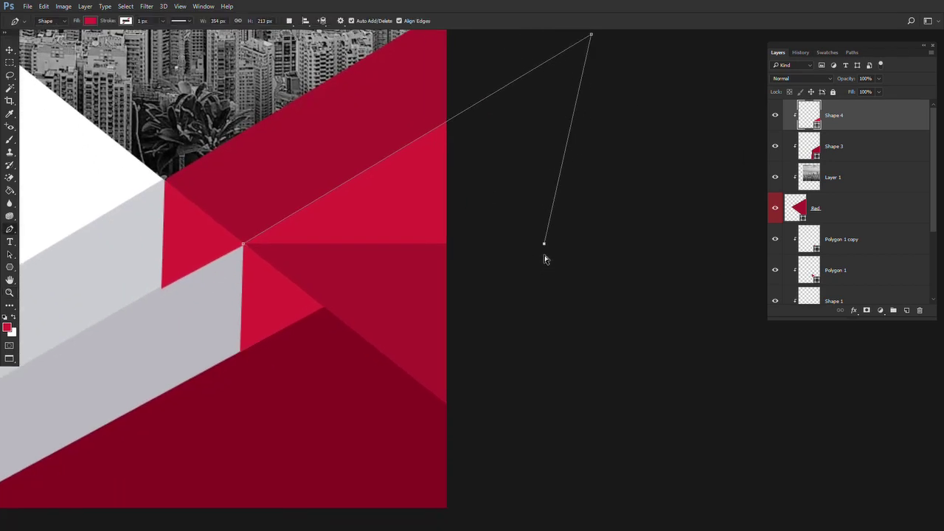
drag(544, 245, 530, 231)
click(530, 231)
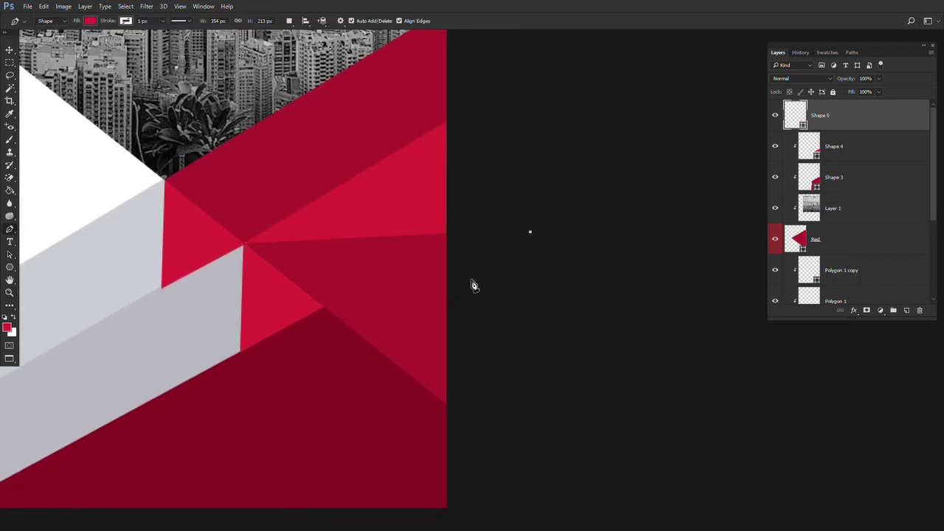
key(ctrl+z)
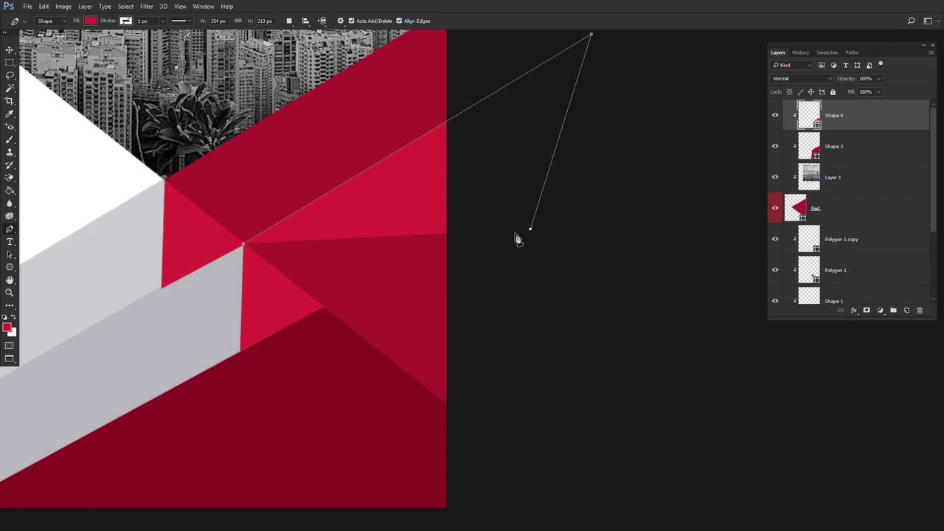
click(326, 357)
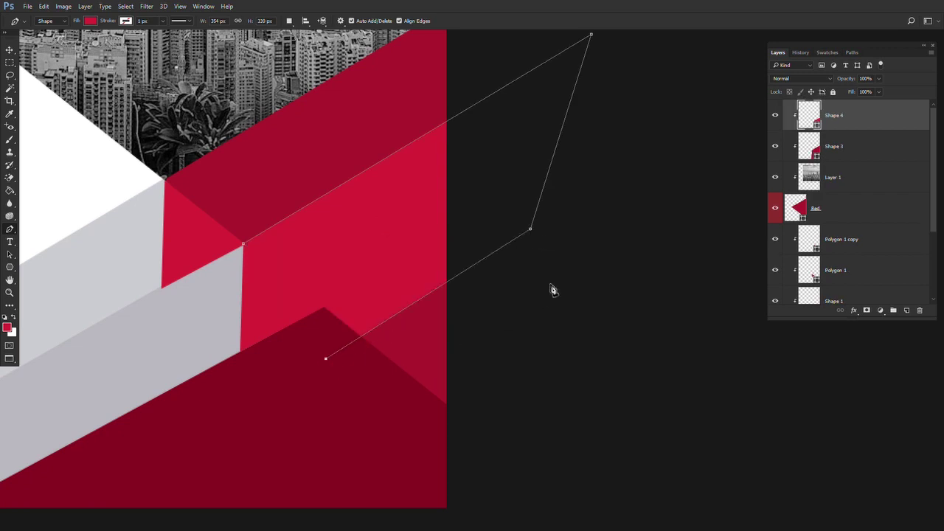
Nudge Shape 4's two anchors outside the page's right edge slightly upward to match the band in Z2.jpg
mouse_move(531, 230)
mouse_down()
mouse_move(521, 207)
mouse_move(531, 215)
mouse_up()
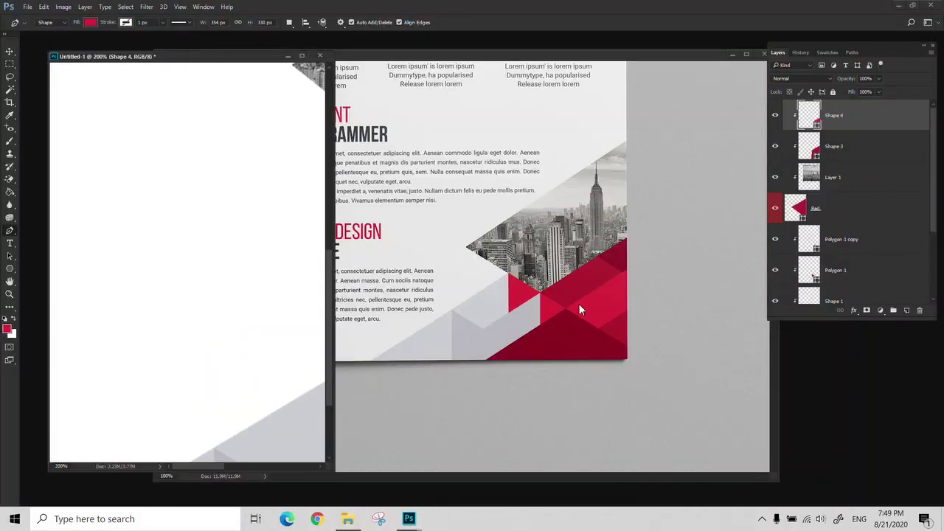
click(249, 296)
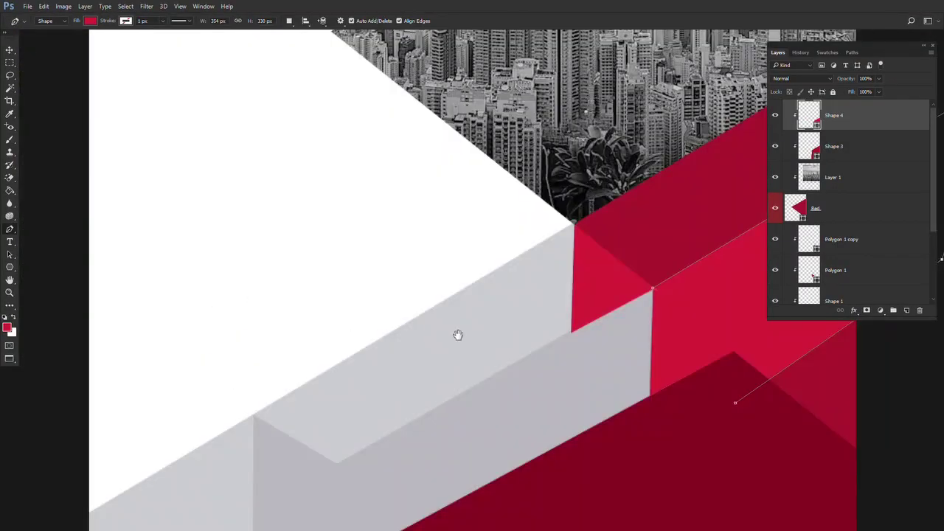
drag(457, 332, 146, 340)
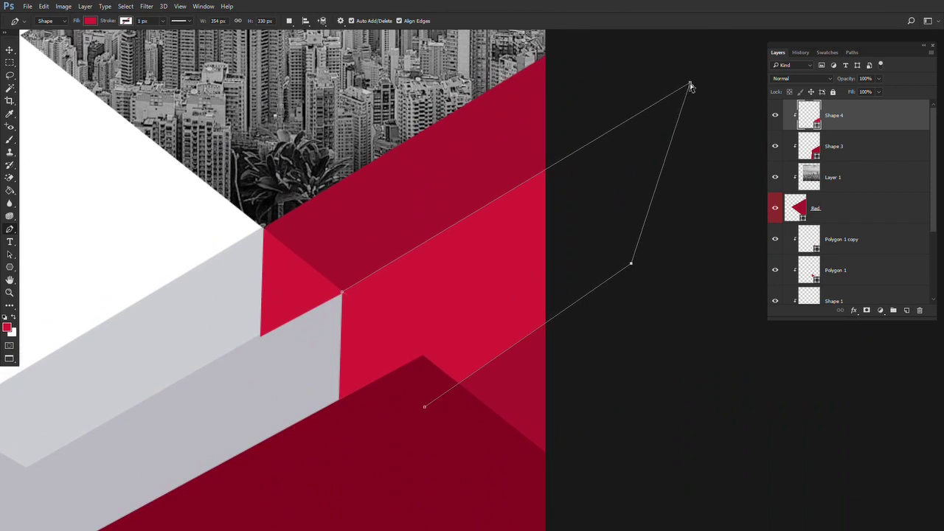
drag(690, 84, 690, 77)
key(z)
alt+click(504, 225)
alt+click(504, 225)
alt+click(504, 225)
key(f)
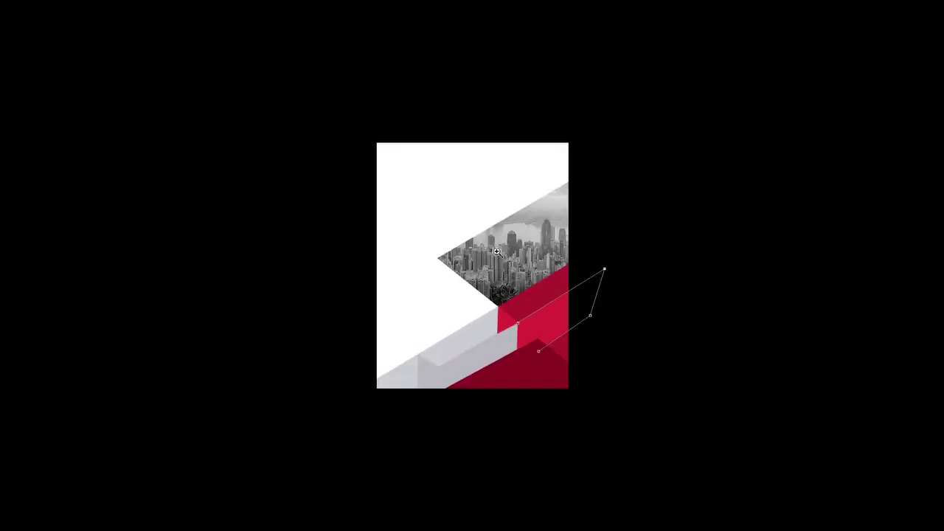
key(f)
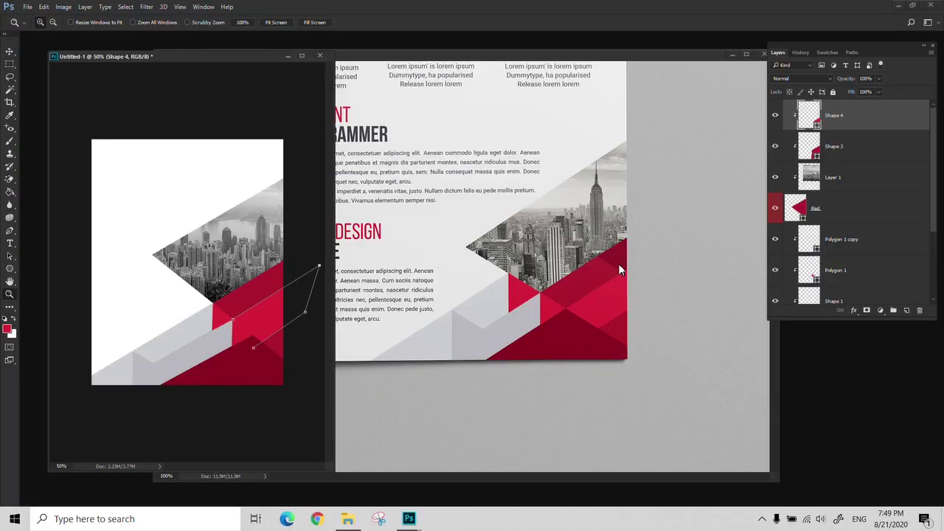
Select the small bright-red triangle Polygon 1 and duplicate it
key(v)
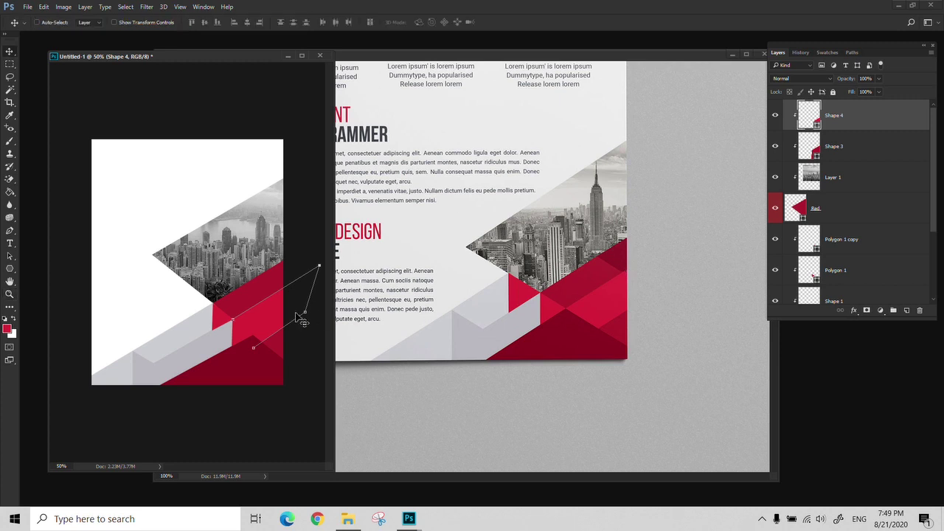
right_click(220, 317)
click(256, 327)
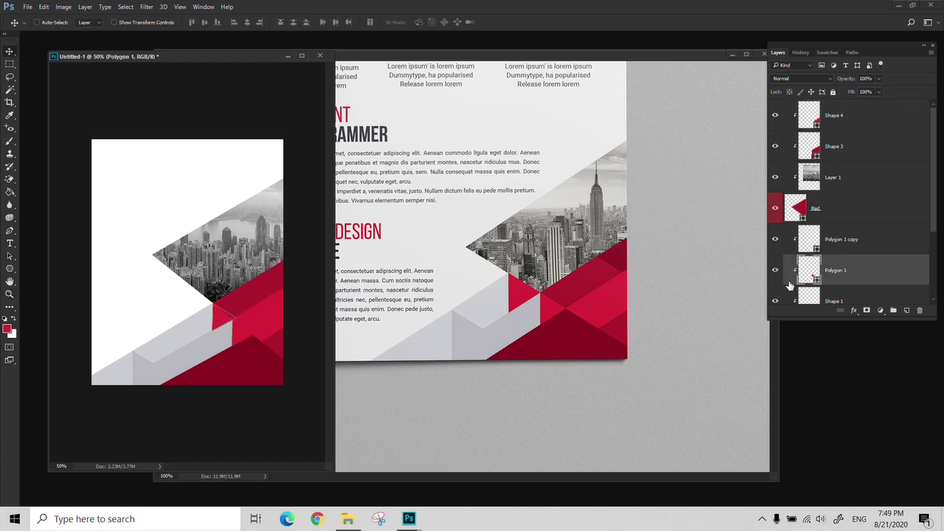
key(ctrl+j)
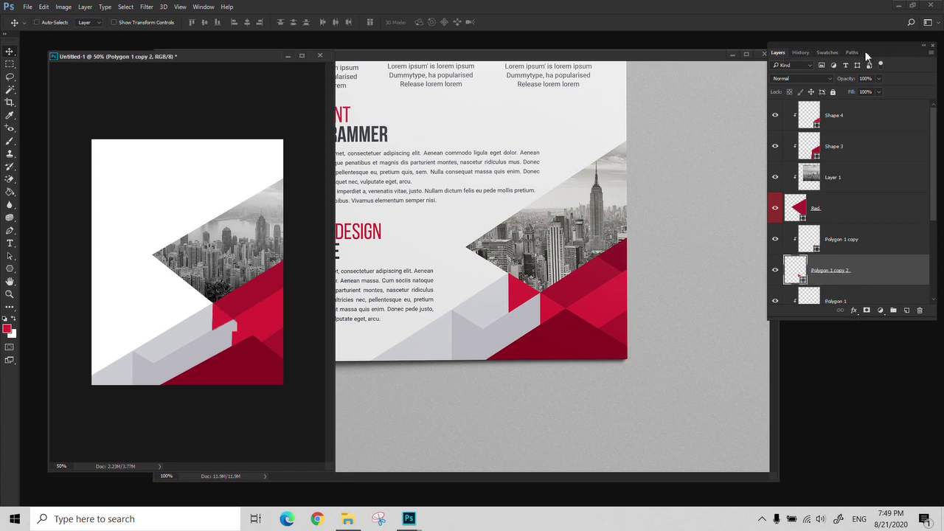
click(932, 53)
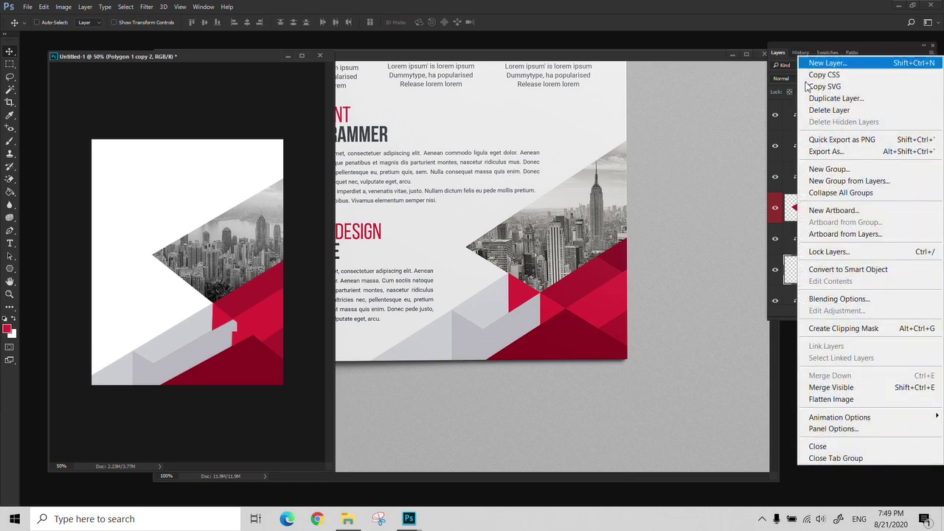
click(864, 42)
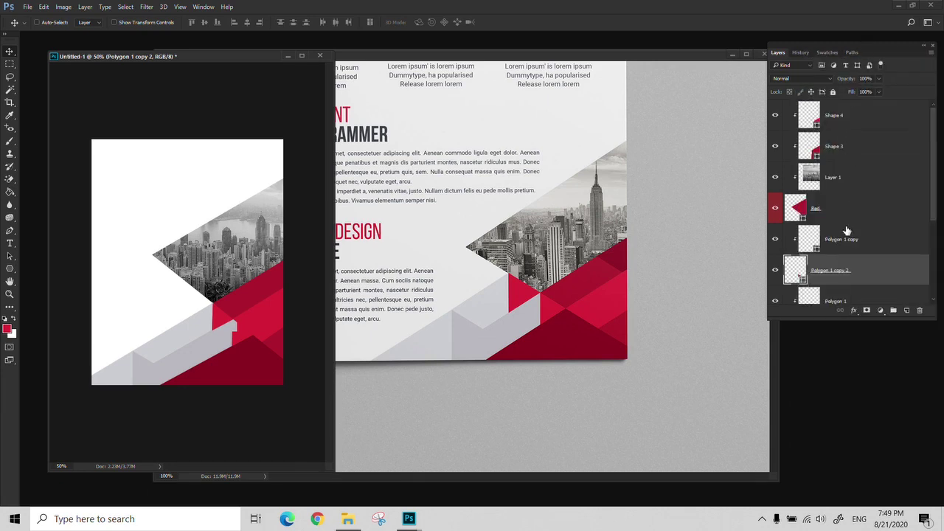
Move Polygon 1 copy 2 between Shape 3 and Layer 1 in Red's clipping stack, and clip Polygon 1 copy to Gray
drag(828, 270, 844, 150)
click(848, 275)
key(ctrl+alt+g)
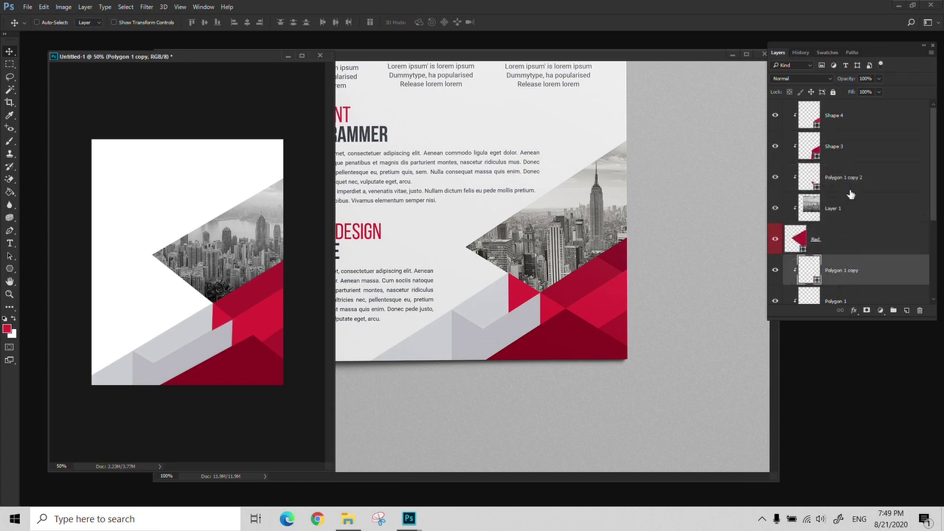
Move Polygon 1 copy 2 to the top of the layer stack, above Shape 4 and clipped to Red
click(852, 184)
key(b)
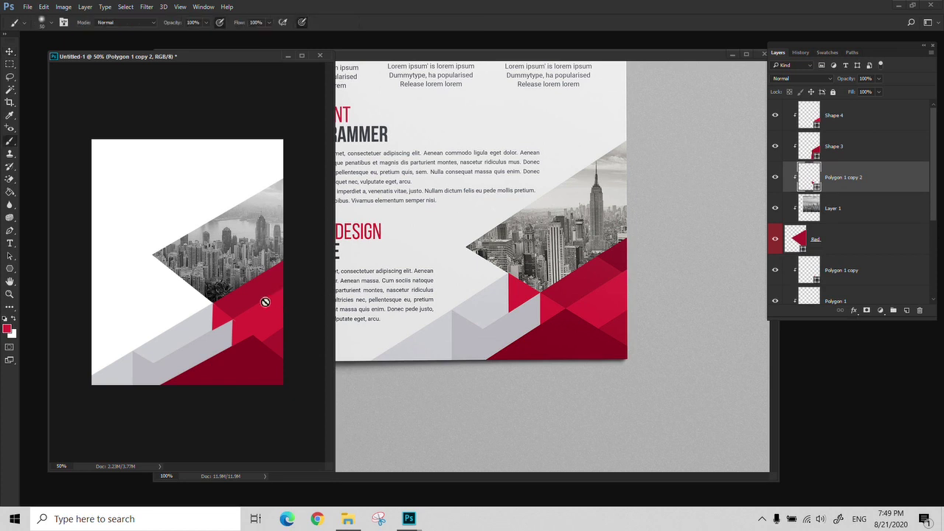
click(240, 305)
click(451, 198)
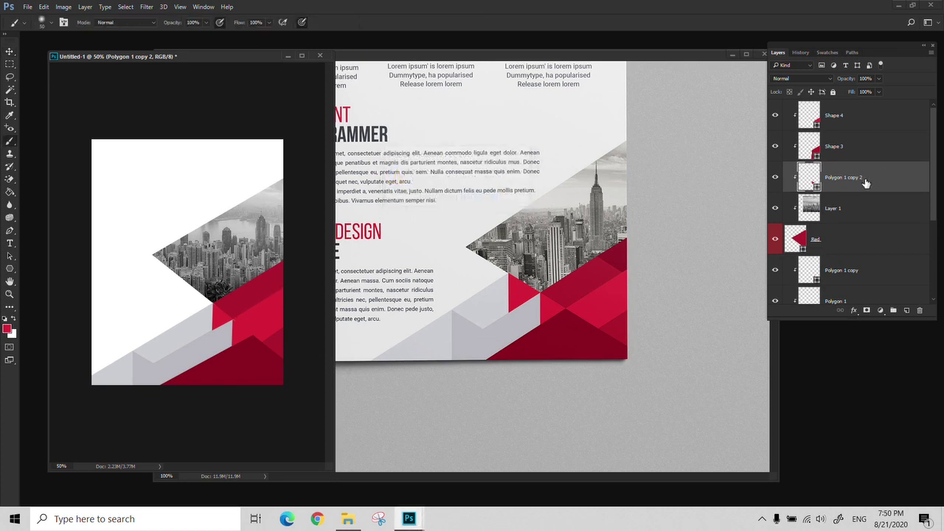
drag(864, 181, 864, 104)
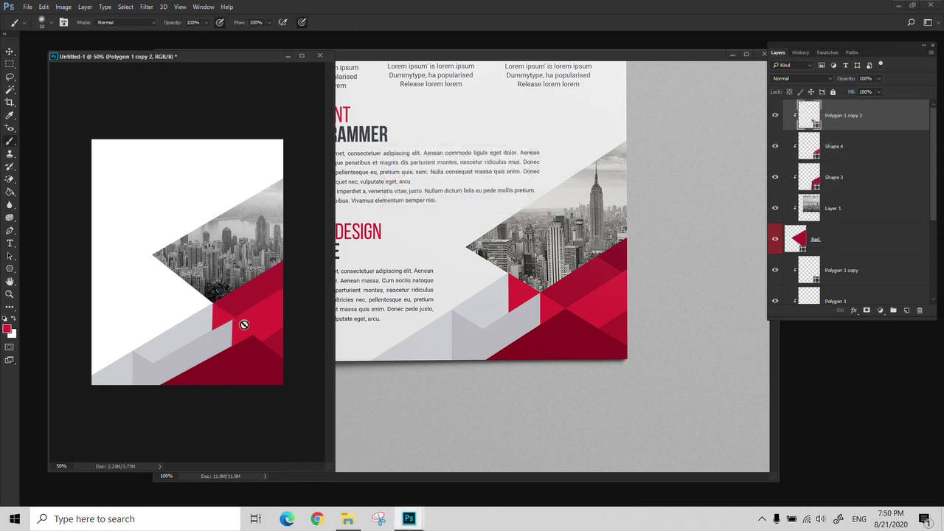
Rotate Polygon 1 copy 2 so it points left and place it against the page's right edge on the upper red band
key(v)
mouse_move(246, 327)
mouse_down()
mouse_move(267, 284)
mouse_move(286, 279)
mouse_move(304, 297)
mouse_move(297, 287)
mouse_move(306, 286)
mouse_up()
key(ctrl+t)
drag(299, 244, 298, 338)
key(Return)
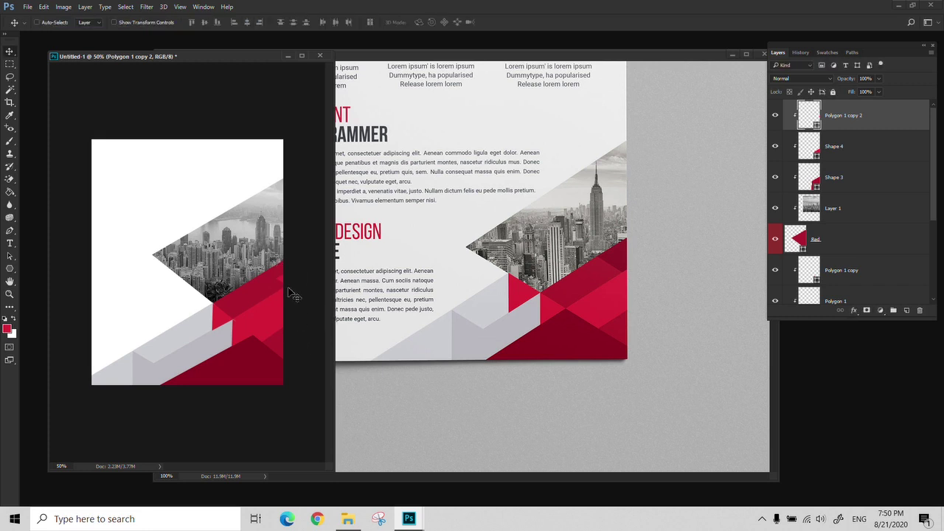
drag(292, 293, 281, 271)
Change Polygon 1 copy 2's fill to the dark red 8f1428 sampled from the matching right-edge triangle in Z2.jpg
key(p)
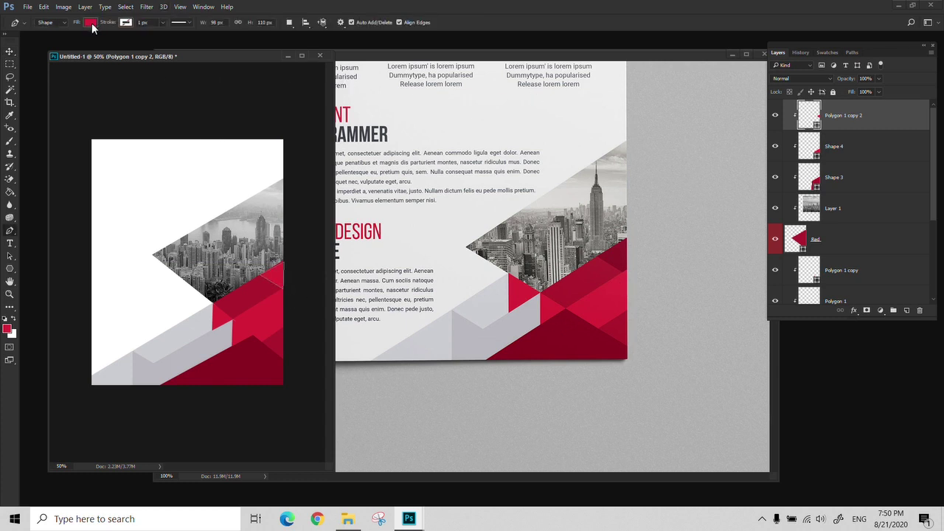
click(91, 25)
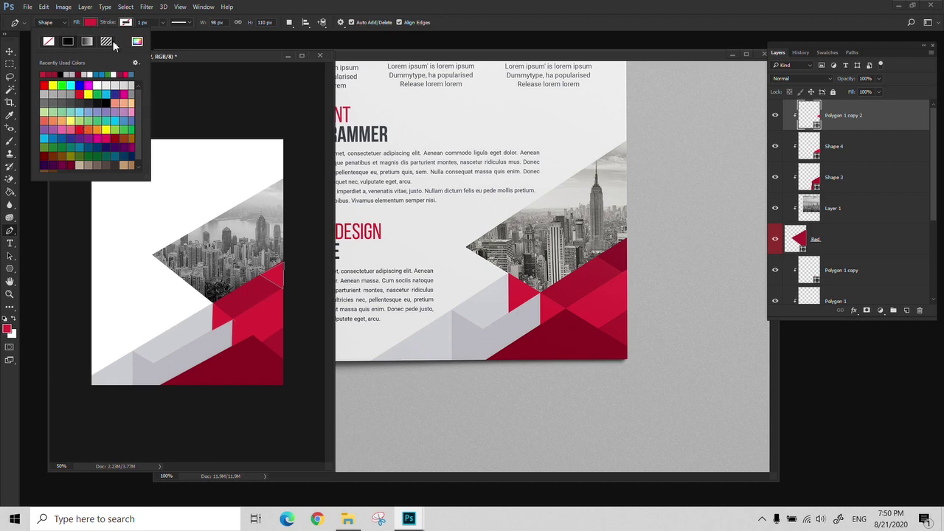
click(136, 43)
drag(586, 102, 477, 45)
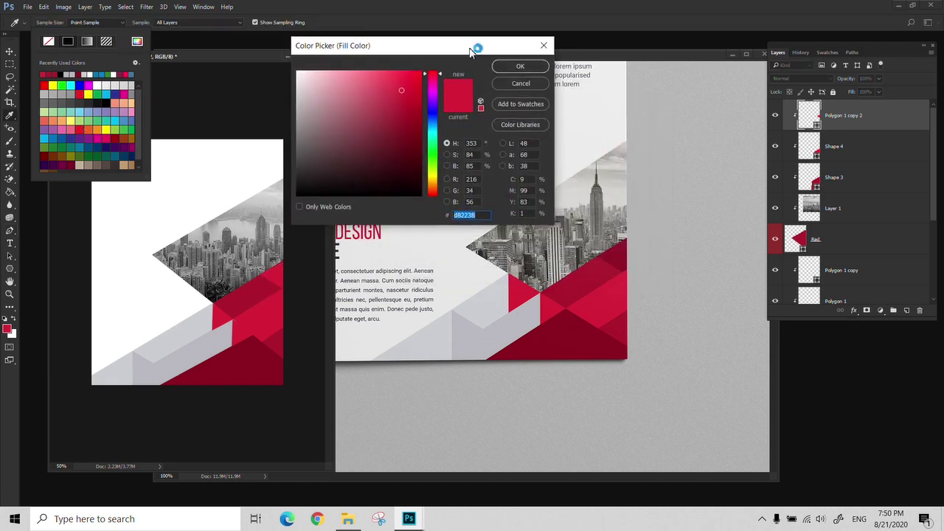
click(624, 262)
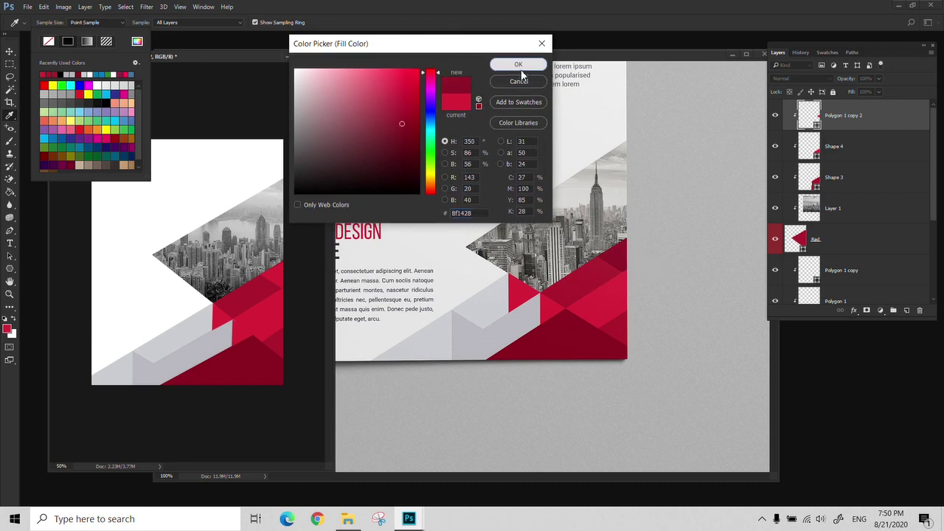
click(520, 68)
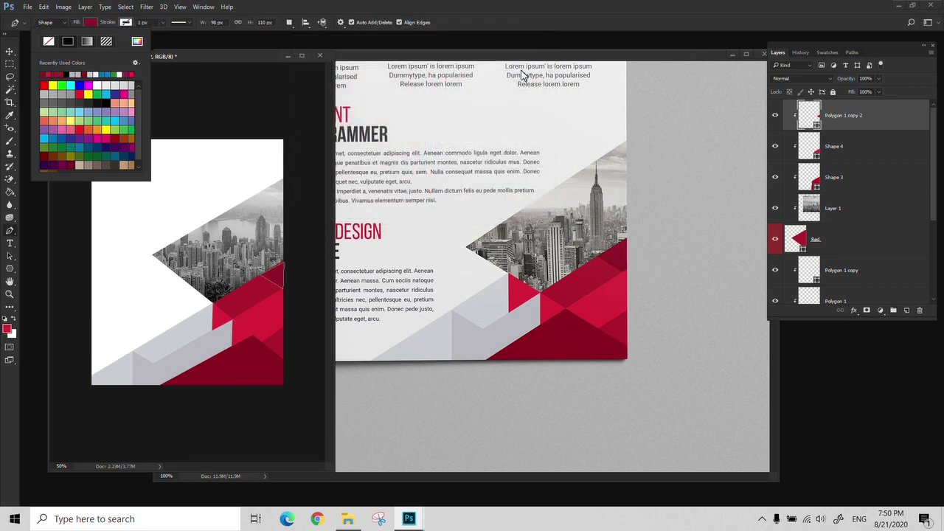
click(195, 54)
Delete all the layers from Polygon 1 copy 2 down to Gray, keeping only Layer 0
key(z)
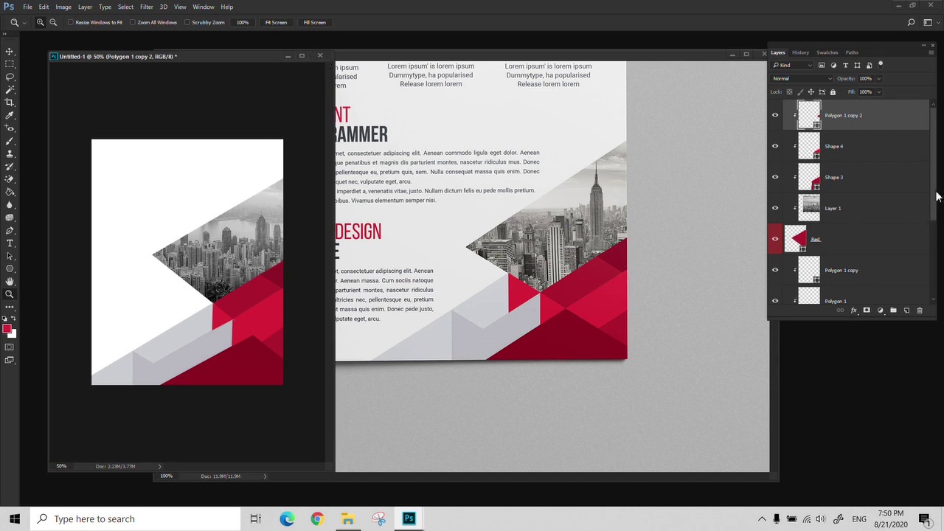
scroll(937, 197, down, 3)
shift+click(839, 259)
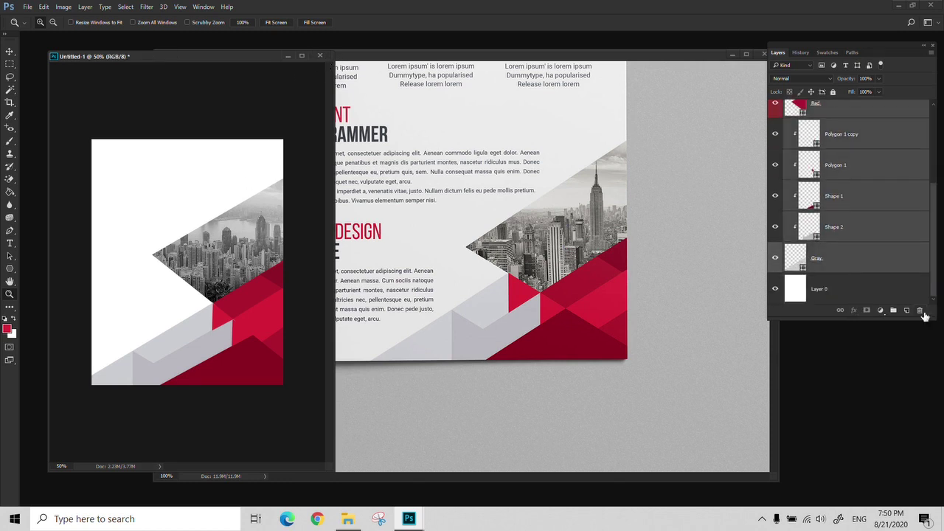
drag(925, 315, 921, 311)
Close Z2.jpg and open Z4.jpg as the new reference, placed beside the working document
drag(677, 59, 622, 69)
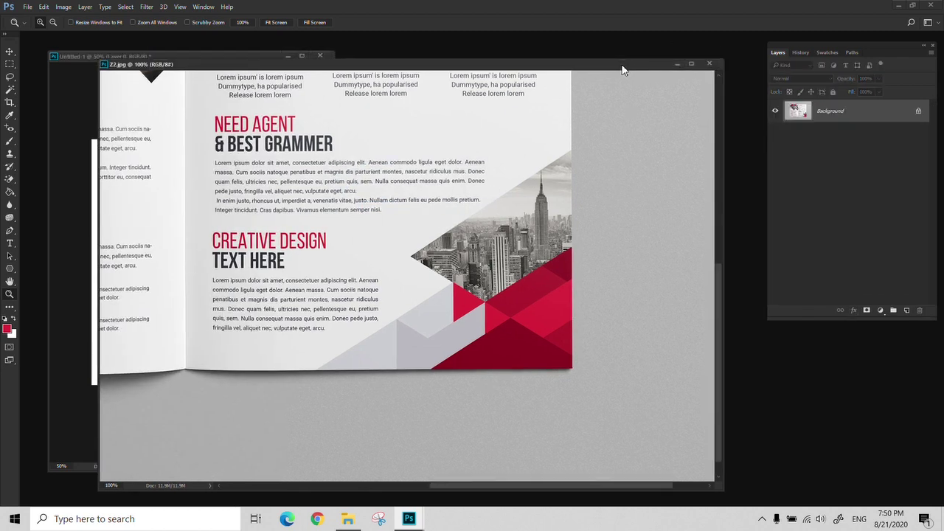
click(708, 65)
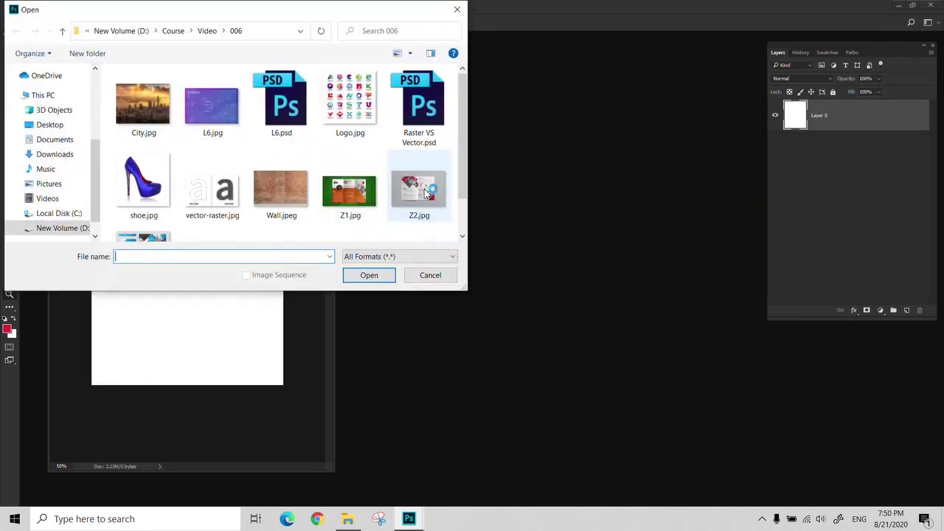
scroll(328, 196, down, 1)
double_click(225, 209)
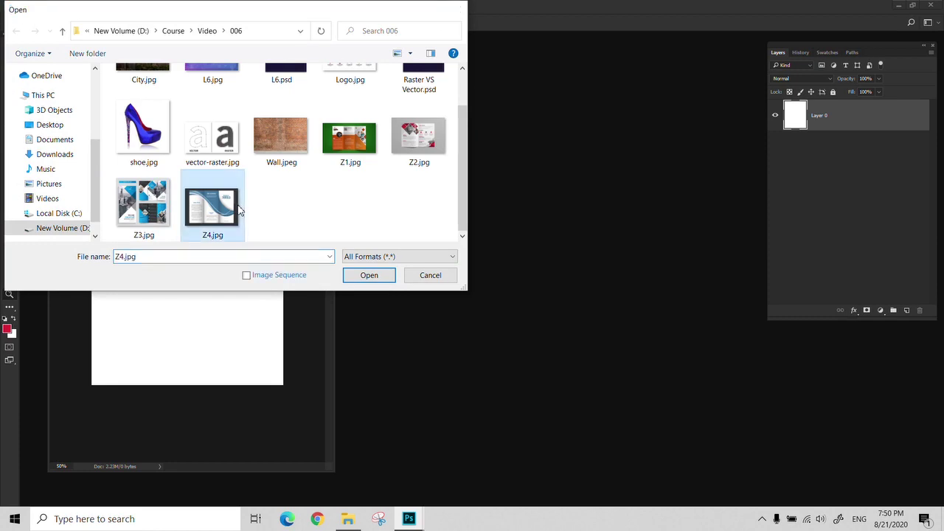
drag(368, 50, 562, 64)
Extend the Untitled-1 canvas sideways with the Crop tool into a landscape page about twice its width
click(157, 109)
scroll(187, 211, down, 2)
key(c)
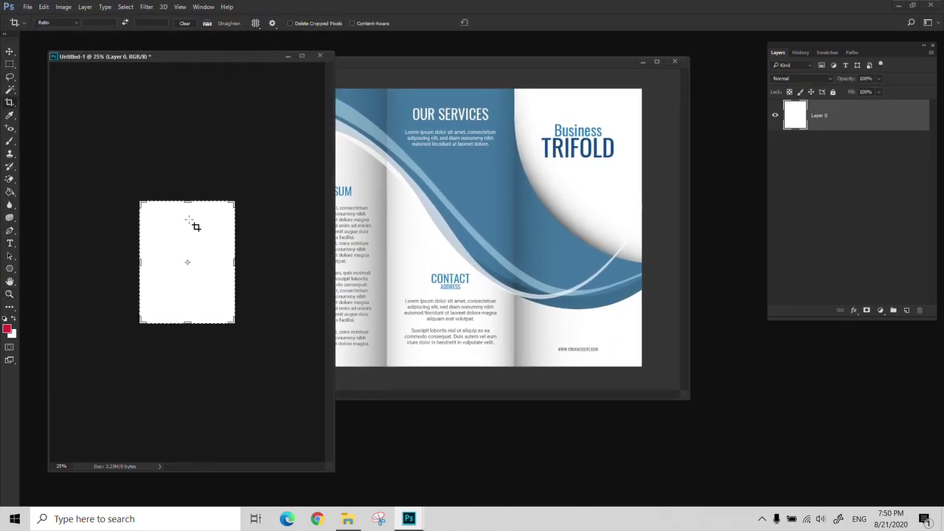
drag(135, 261, 108, 262)
key(Return)
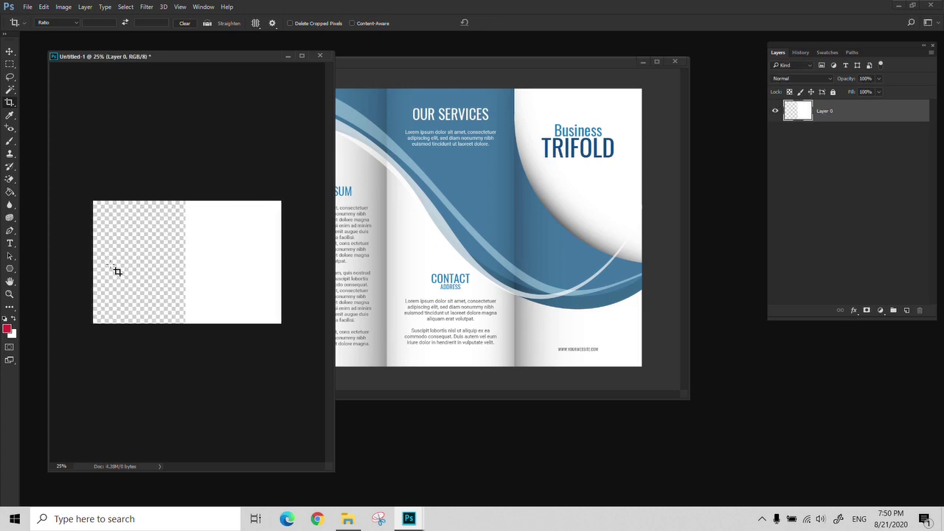
Fill the transparent left half of Layer 0 with white using the Paint Bucket
key(i)
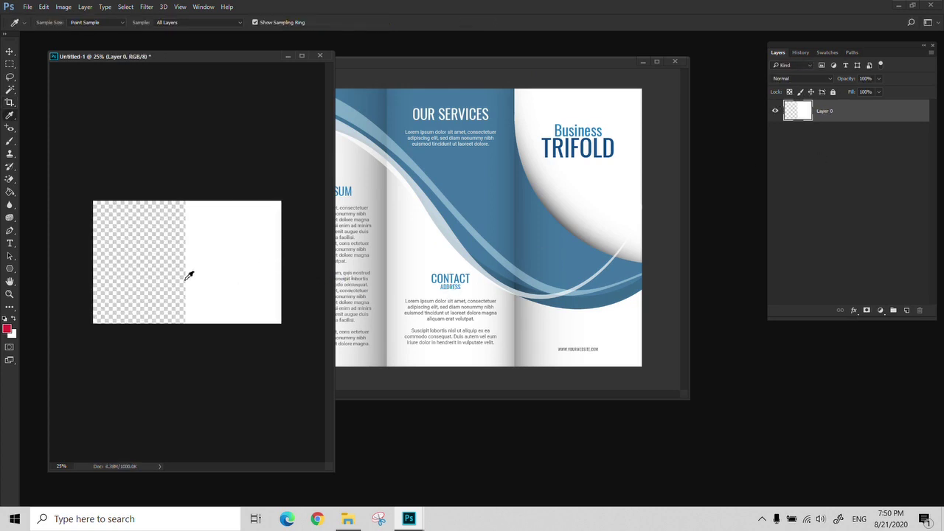
key(g)
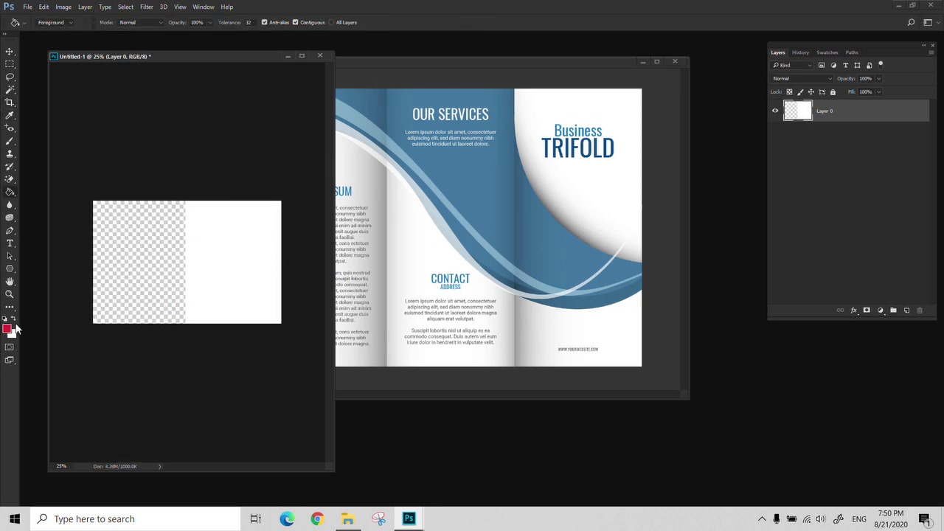
key(x)
click(148, 259)
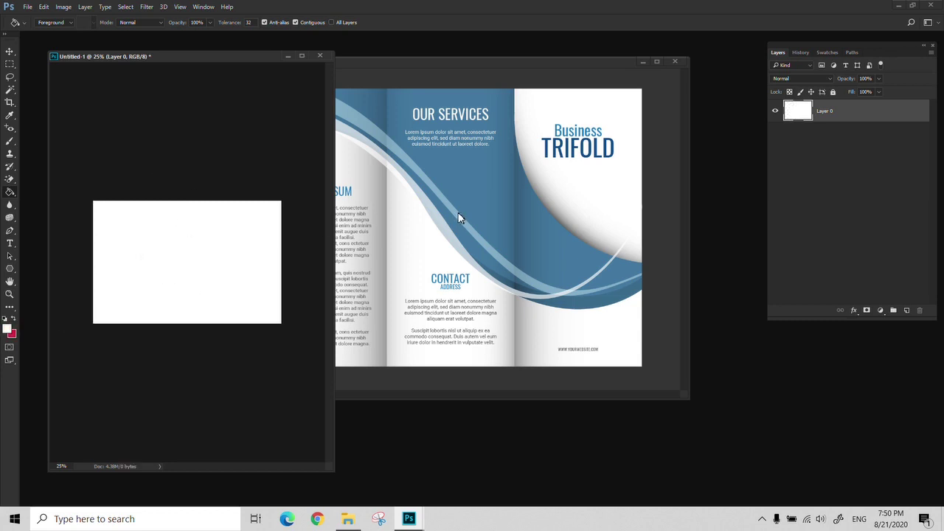
Sample the main blue from Z4.jpg as the Pen shape's fill color for Untitled-1
drag(520, 62, 587, 71)
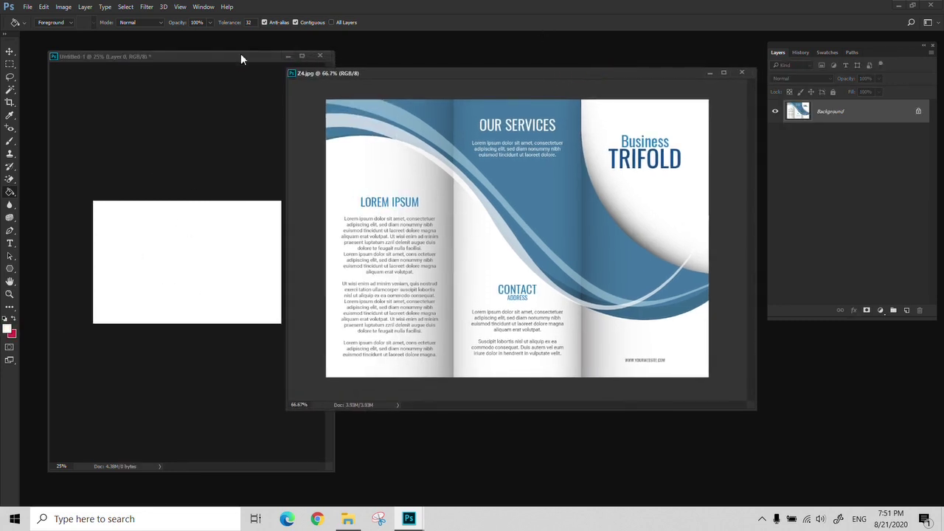
click(240, 56)
key(p)
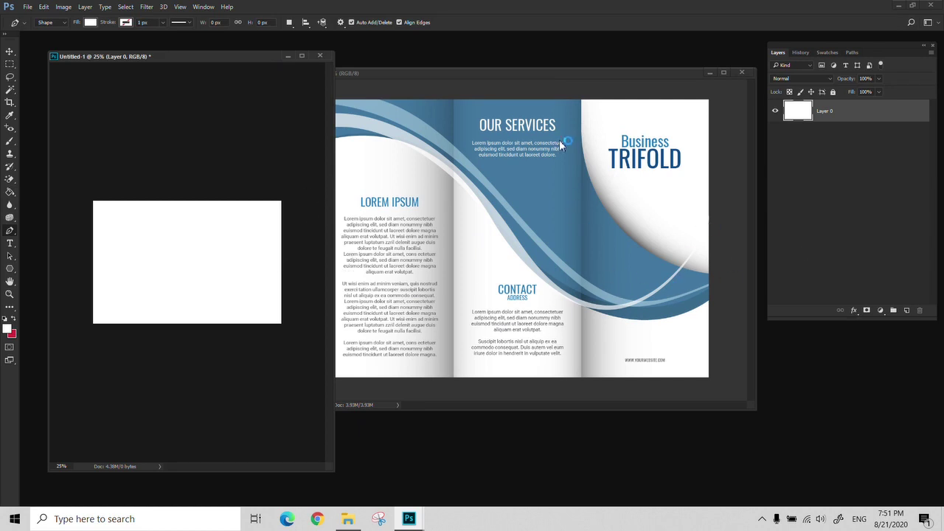
key(i)
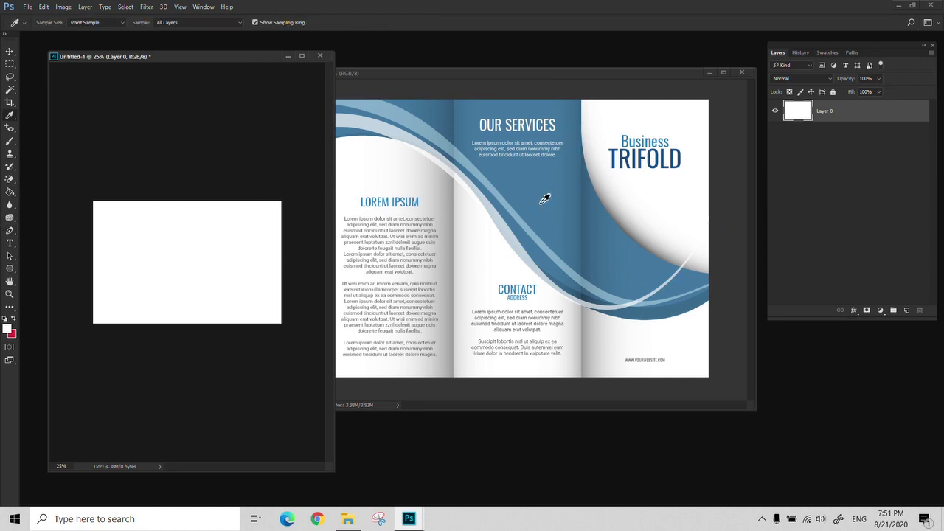
drag(206, 52, 172, 51)
key(p)
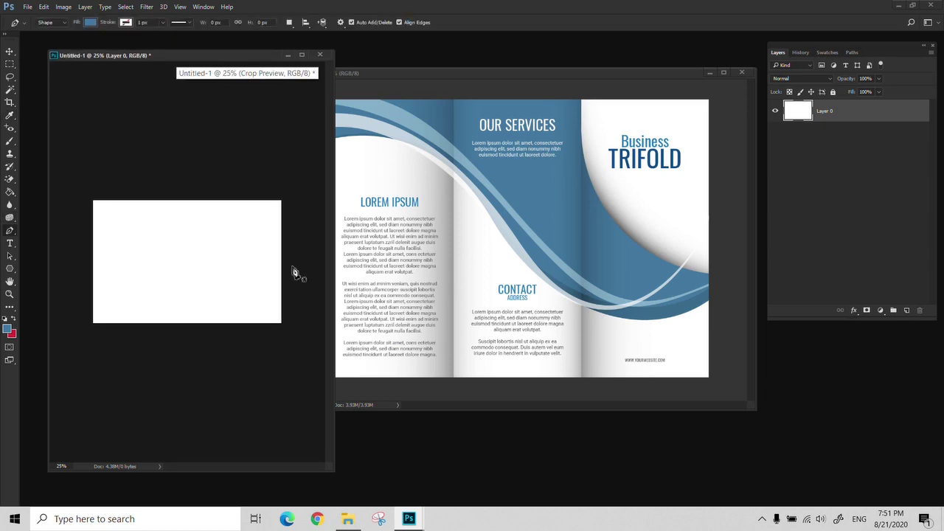
Draw a blue pen shape about 1840 by 864 px across the page's top, with a concave upper-right cut and an S-curved lower edge
click(292, 261)
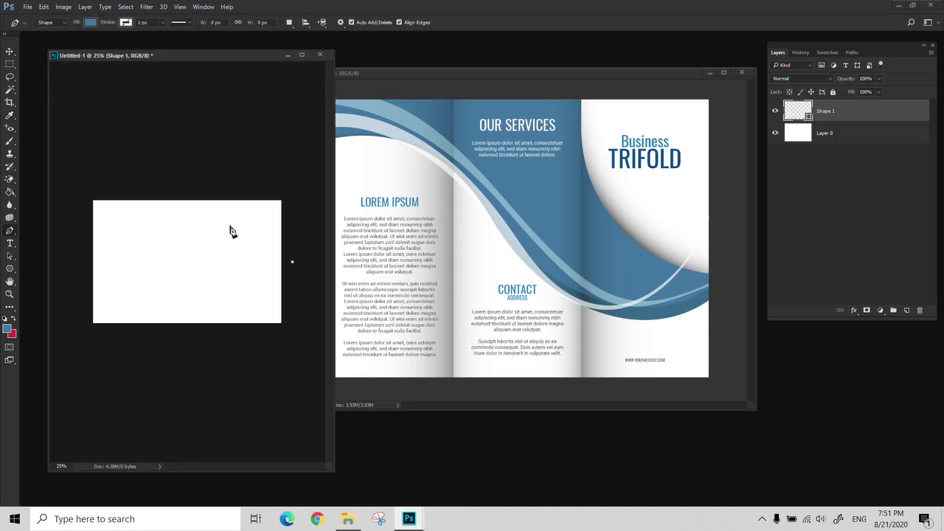
click(230, 188)
drag(264, 228, 248, 239)
click(67, 180)
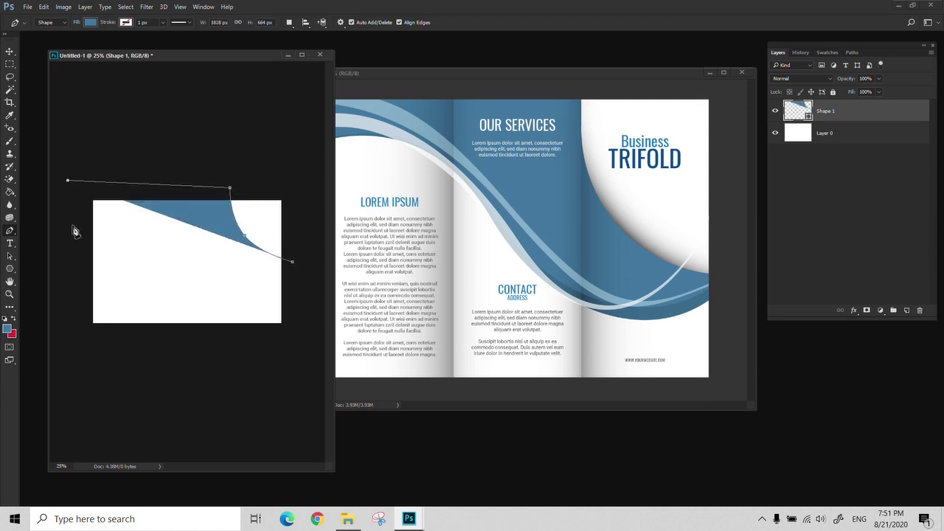
click(74, 232)
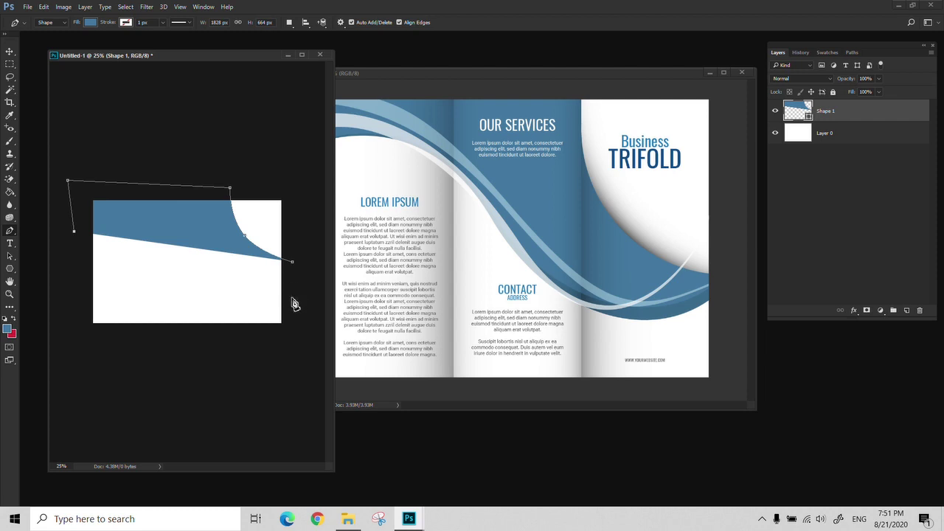
click(293, 276)
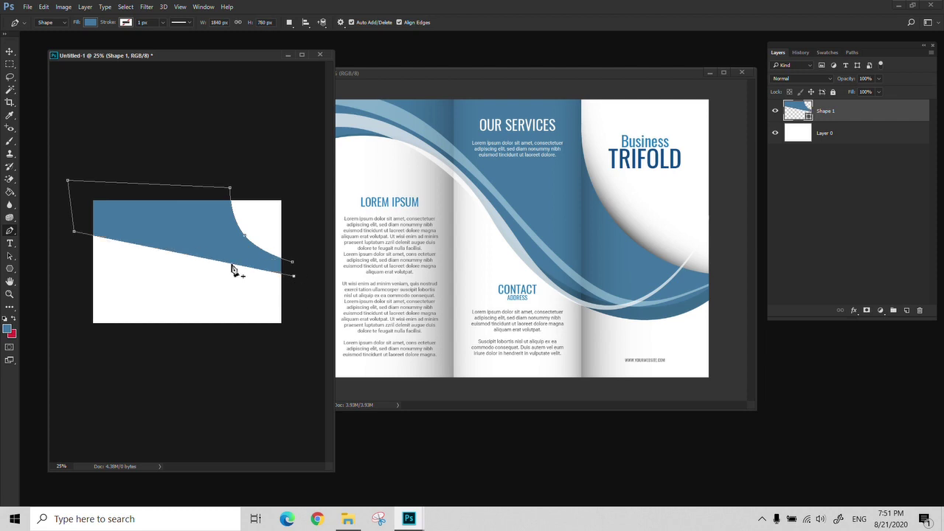
drag(252, 271, 232, 287)
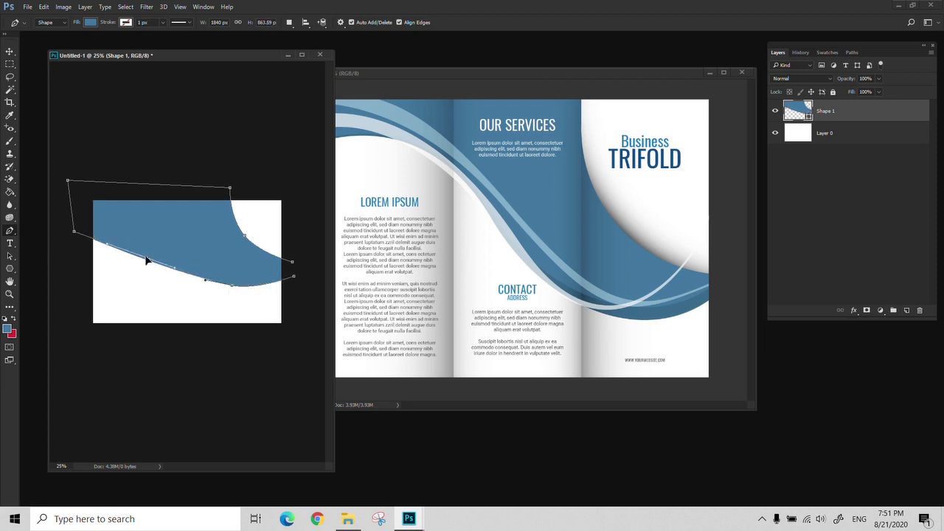
key(Return)
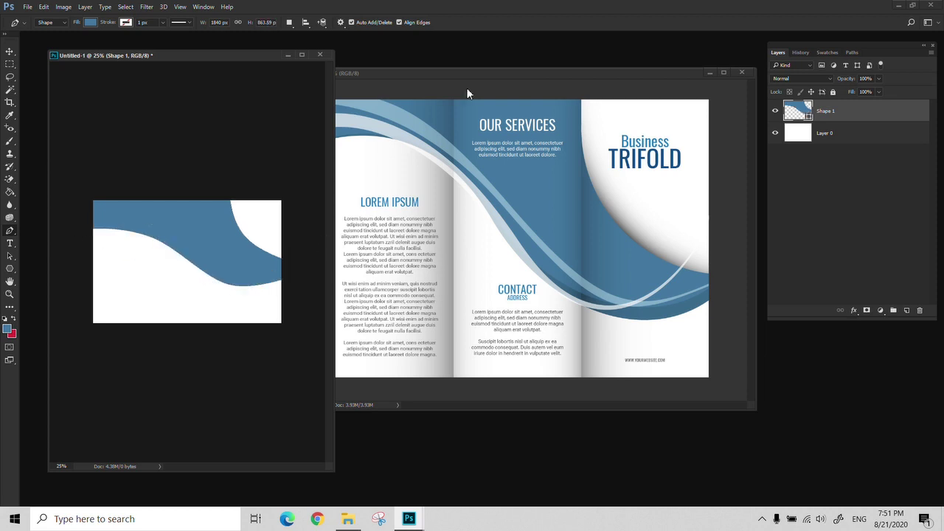
Move Z4.jpg clear of Untitled-1 and sample the whitish paper color near the CONTACT text in Z4.jpg
drag(466, 72, 524, 120)
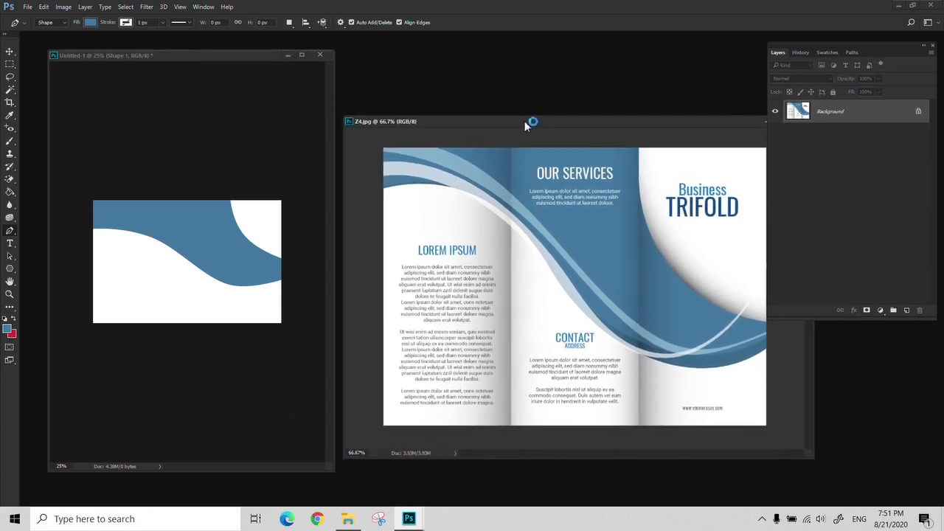
click(196, 56)
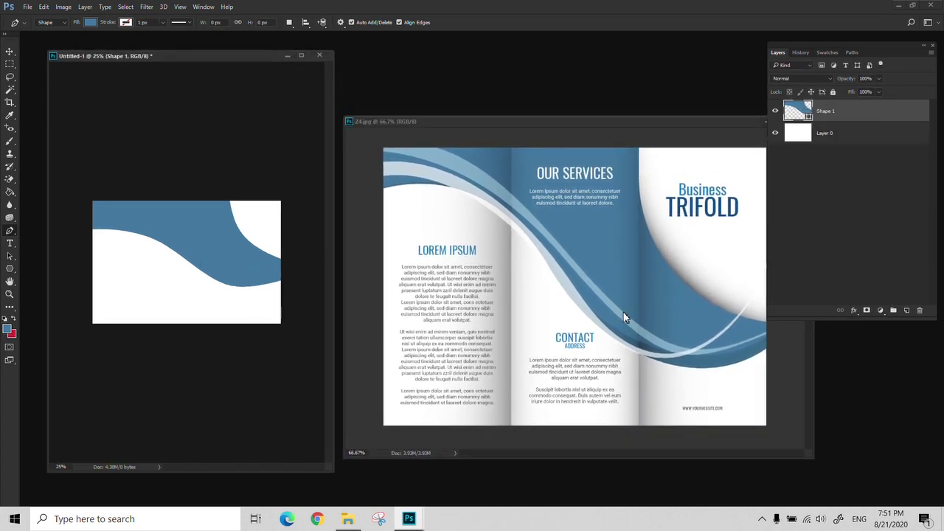
key(i)
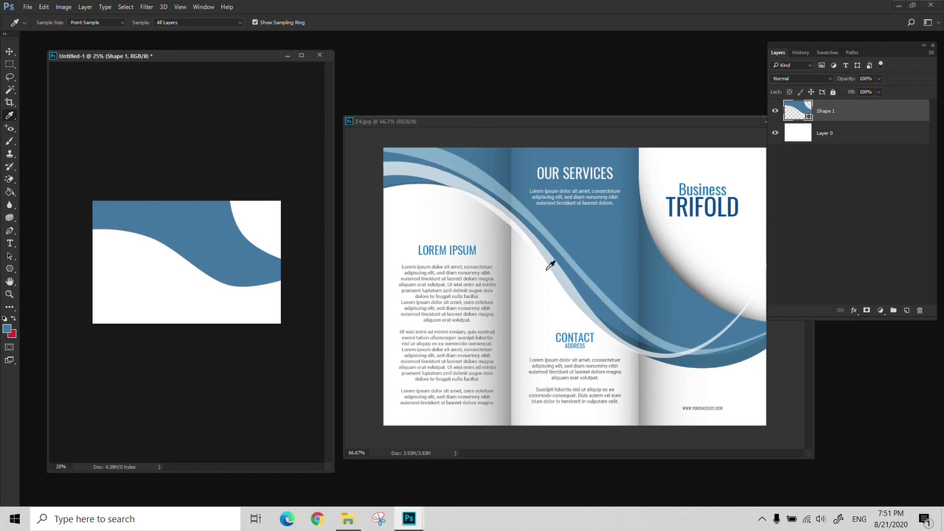
click(542, 317)
Set the foreground color to light grey e8e8e8 and fill Layer 0 with it
click(825, 135)
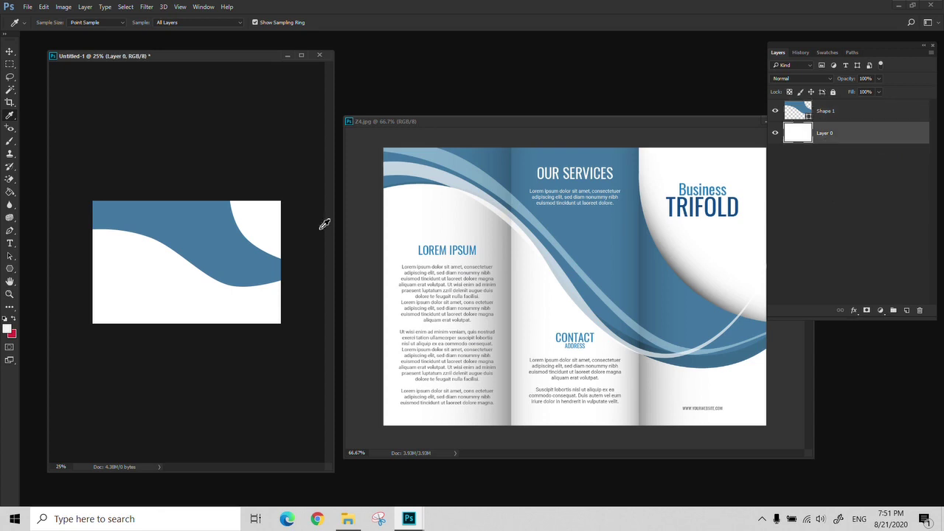
click(8, 329)
drag(302, 100, 291, 79)
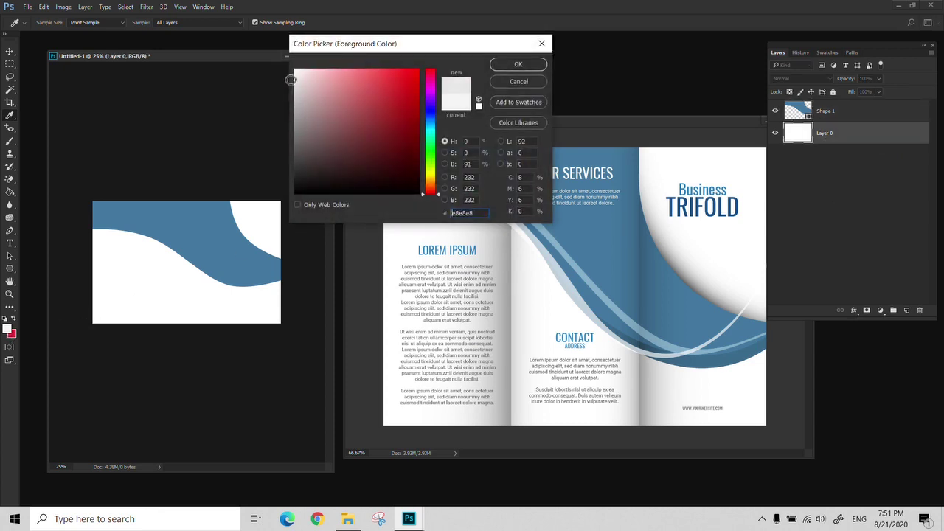
click(518, 64)
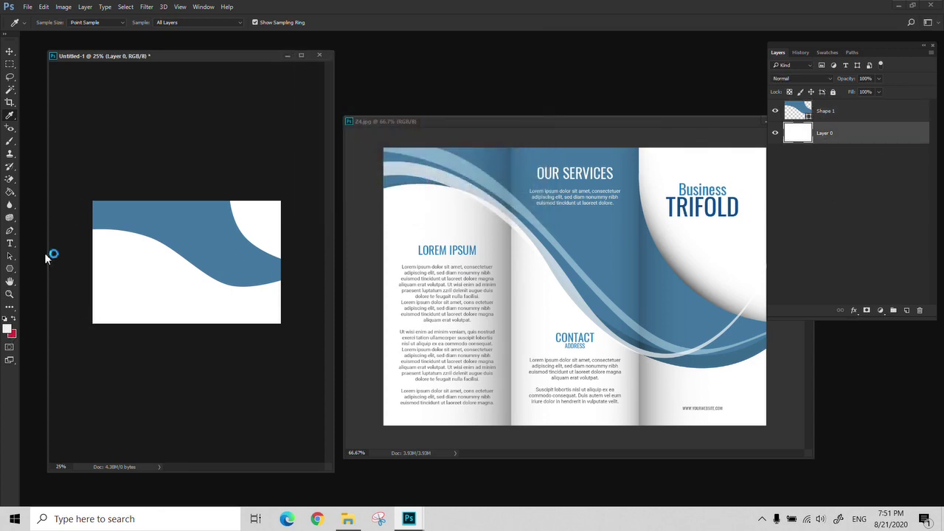
key(g)
click(158, 290)
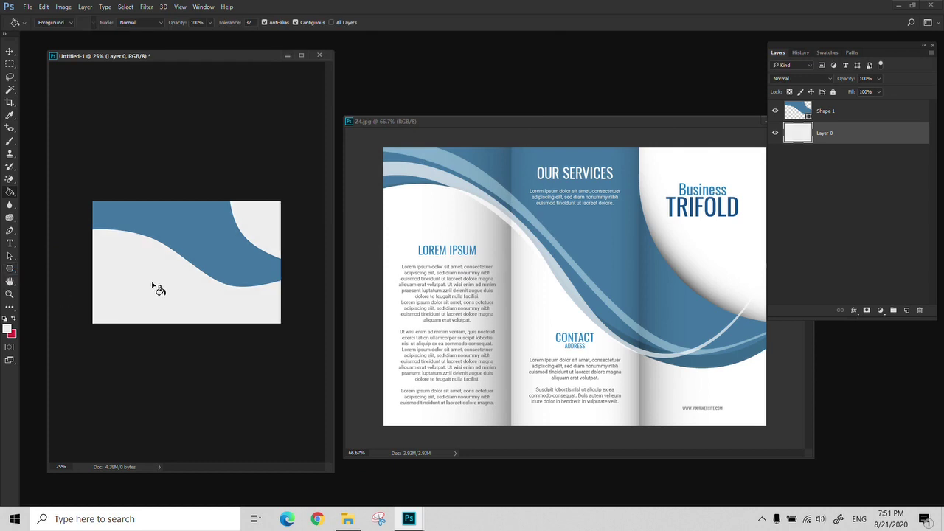
Add a new empty layer and place it above the Shape 1 layer
key(m)
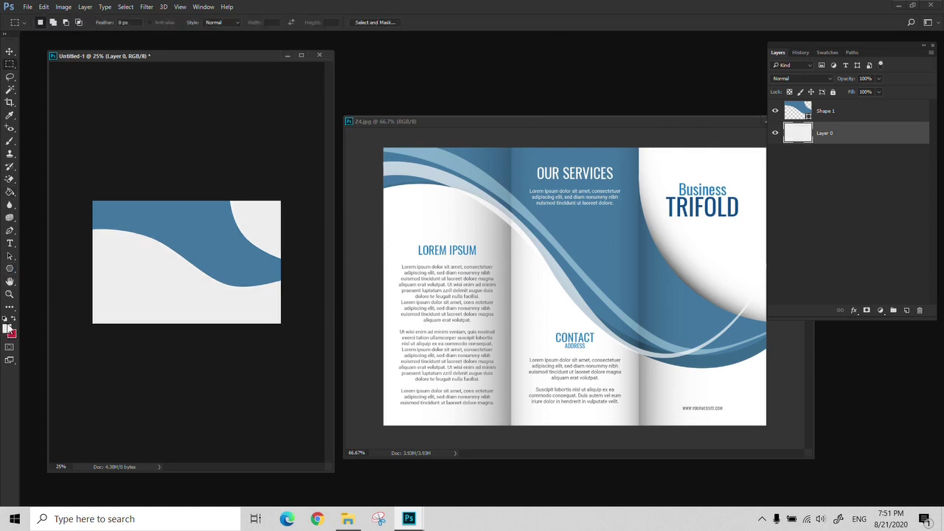
click(903, 309)
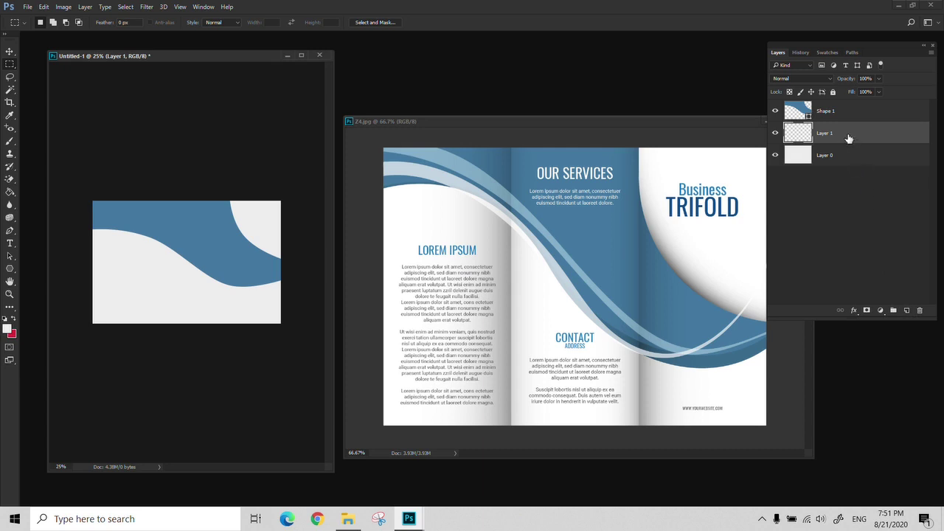
drag(848, 138, 846, 108)
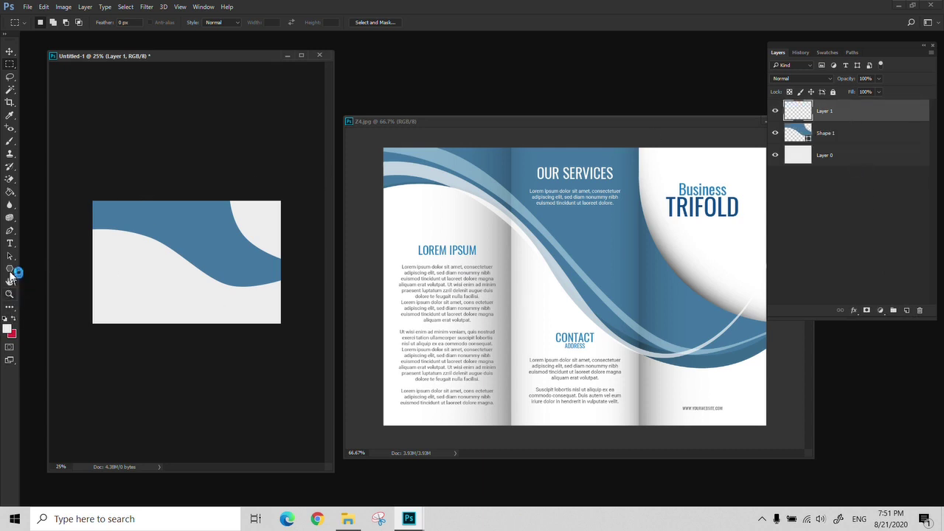
Draw a white pen shape from beyond the canvas's left edge toward the lower right, bending its lower edge into a wave
key(p)
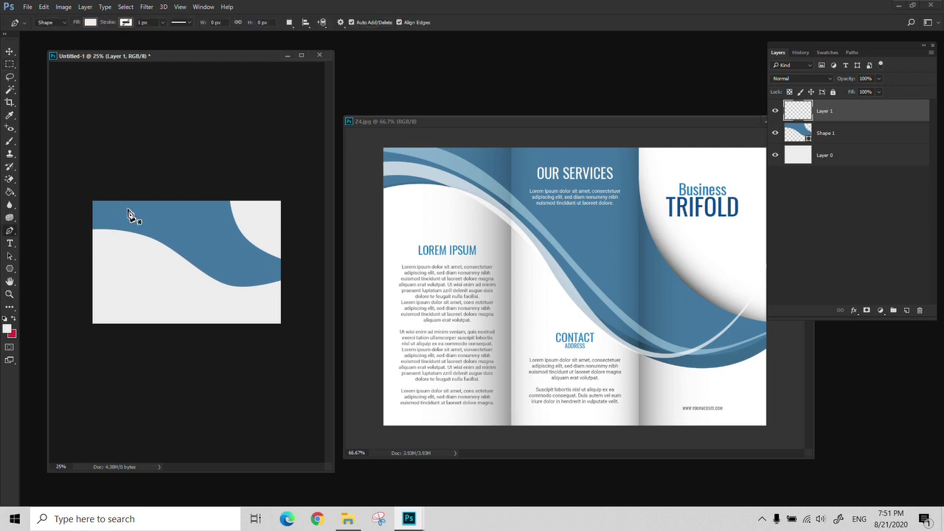
click(87, 222)
click(258, 263)
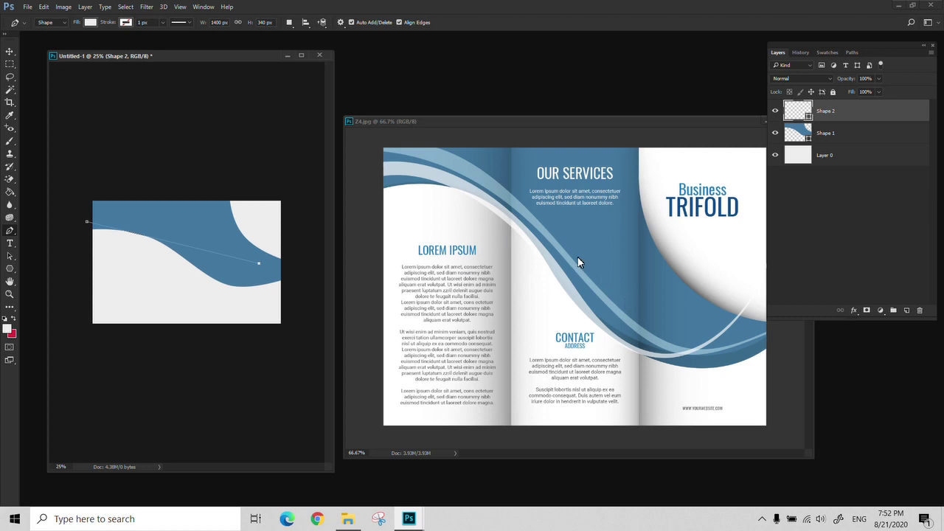
click(220, 255)
drag(220, 255, 212, 289)
click(136, 255)
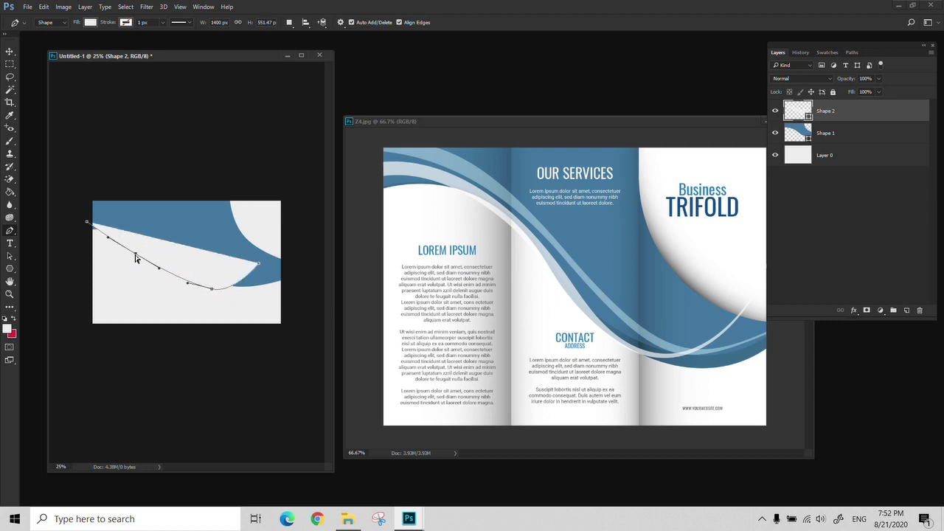
drag(136, 255, 140, 224)
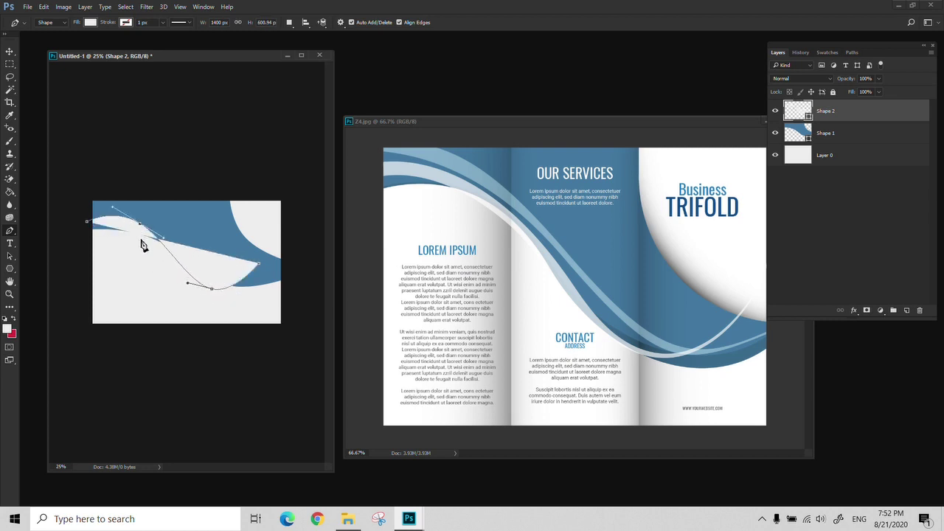
Continue the path from its right tip back past the left edge, curving the upper edge parallel to the lower to form a thin ribbon
click(259, 264)
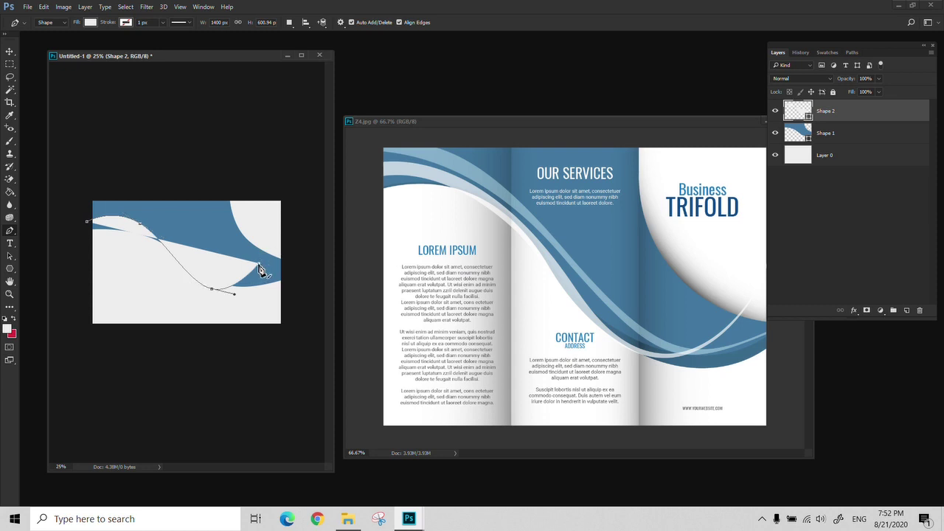
click(221, 278)
drag(221, 277, 86, 218)
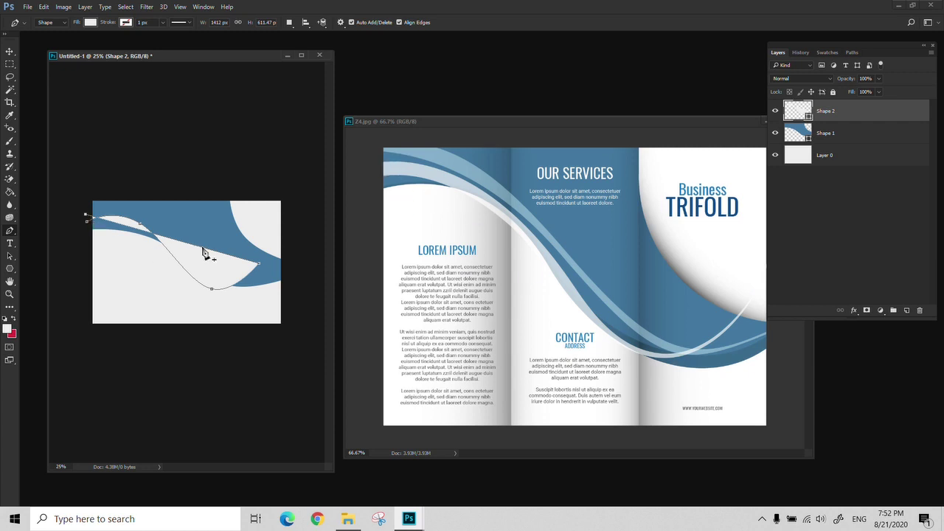
drag(205, 253, 211, 284)
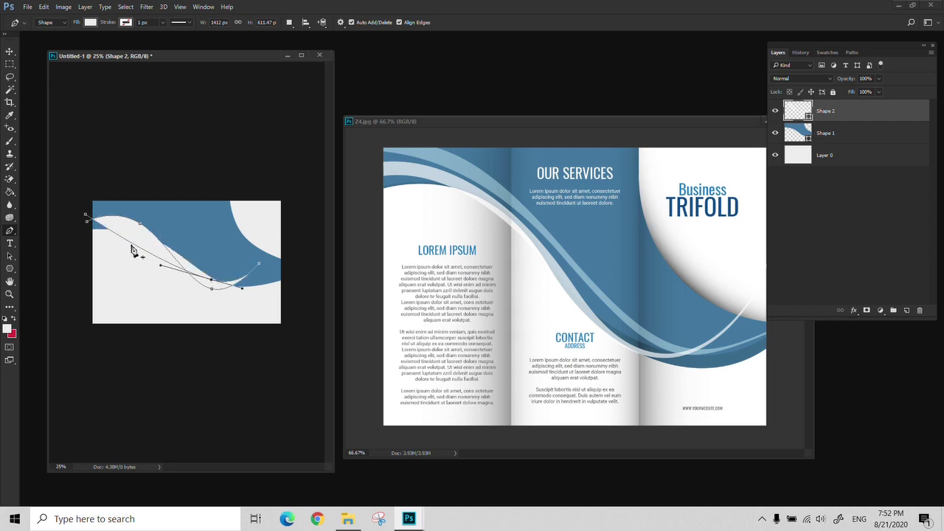
drag(133, 244, 143, 219)
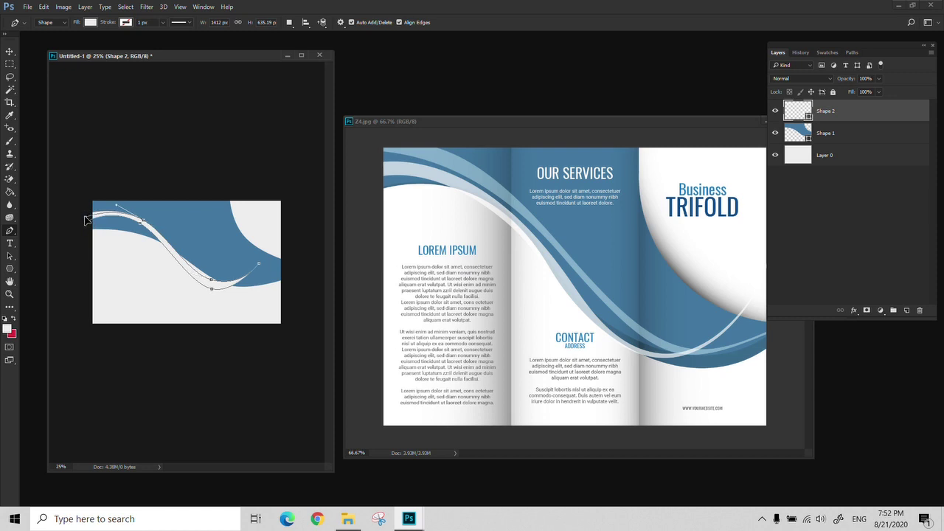
Try moving the white ribbon to the right and up in full-screen view, and undo the move
key(z)
click(195, 275)
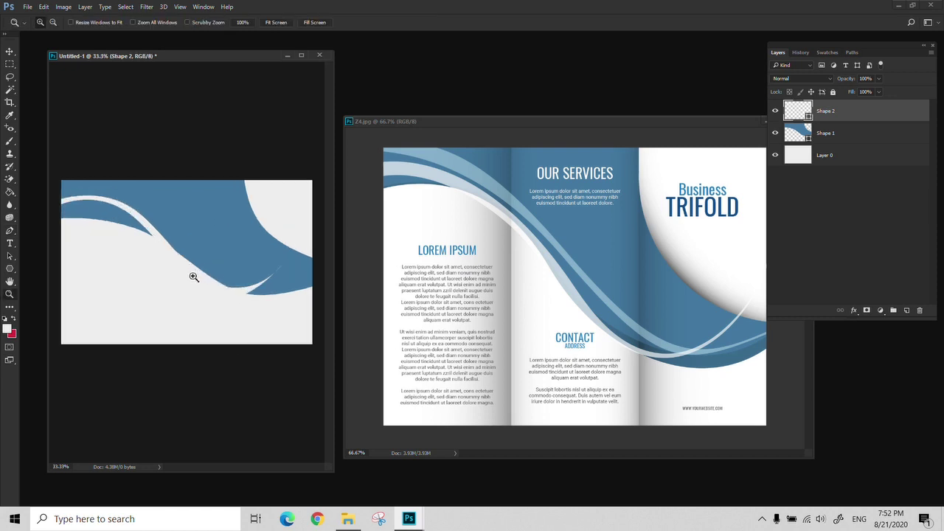
click(194, 277)
key(f)
drag(323, 322, 264, 316)
key(v)
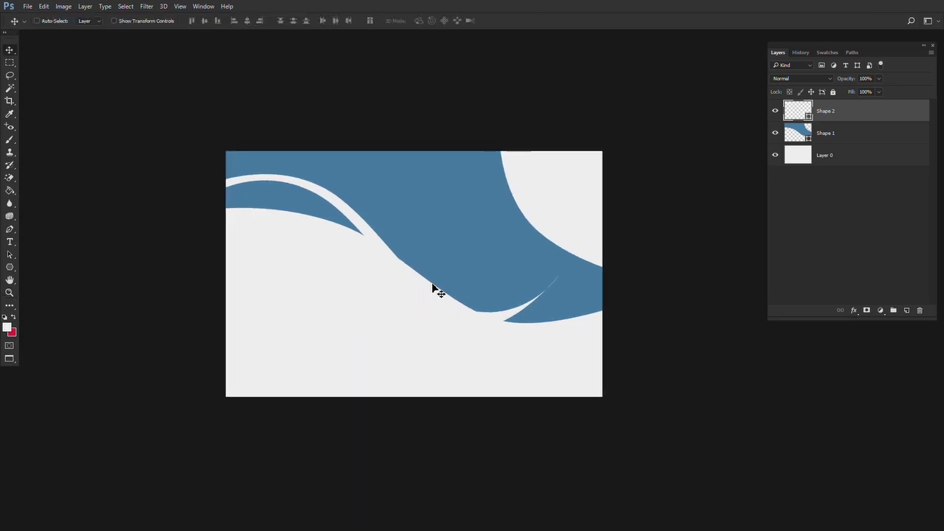
key(z)
click(394, 255)
key(v)
drag(472, 350, 494, 336)
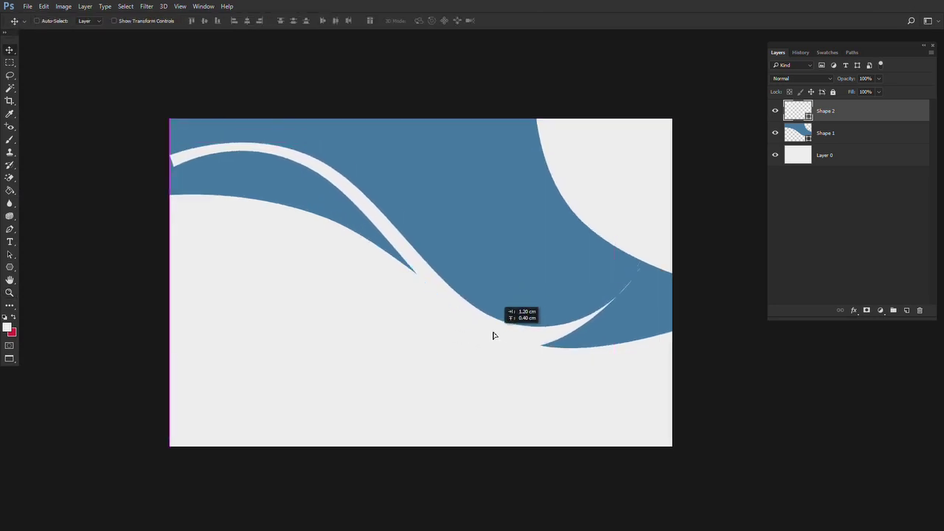
key(ctrl+z)
Fill Layer 0 with a light-to-medium grey so the white ribbon stands out against the background
click(839, 161)
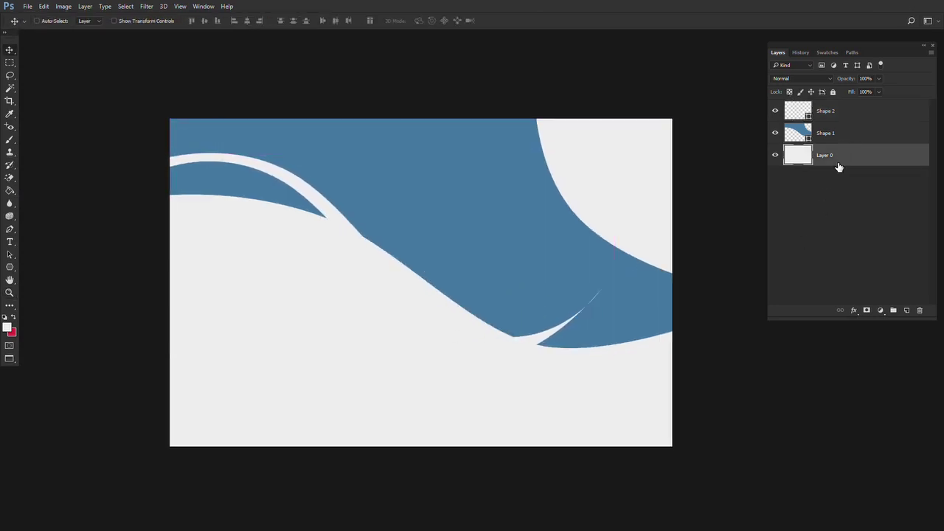
double_click(855, 166)
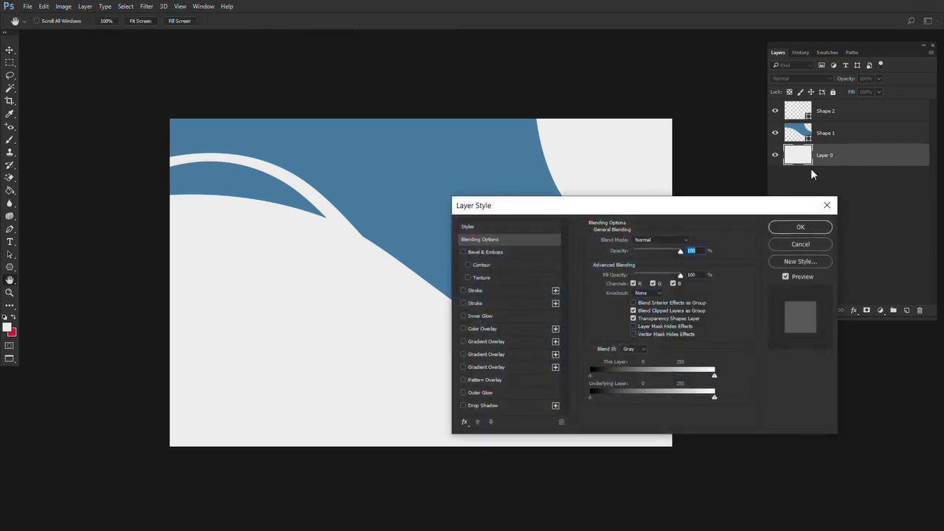
click(827, 205)
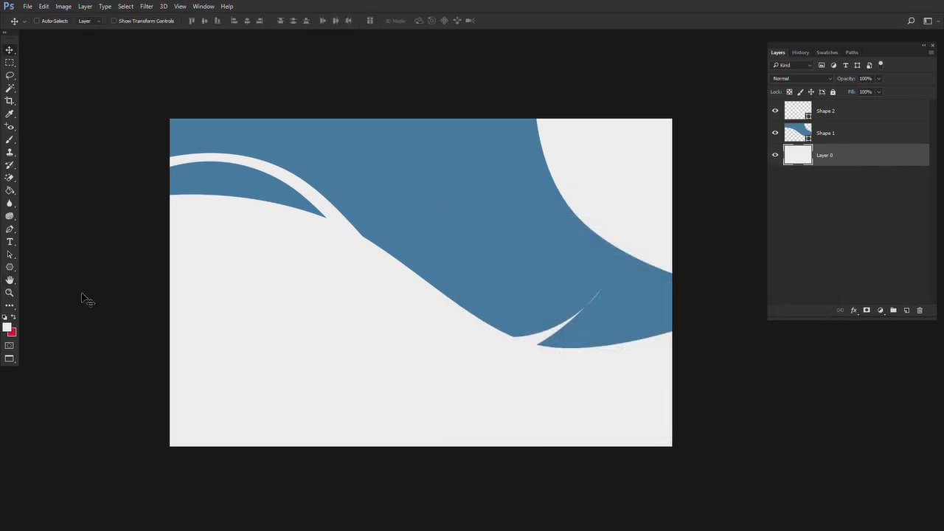
click(7, 331)
click(293, 126)
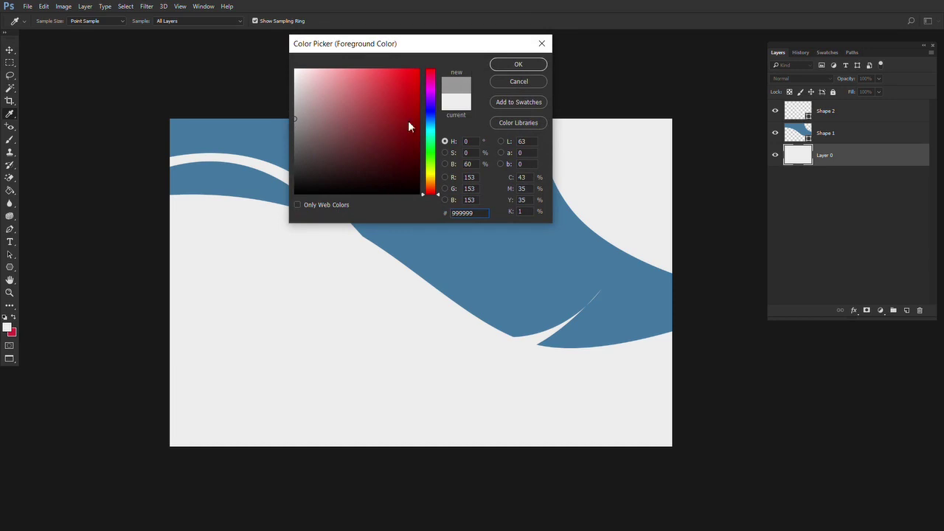
click(292, 93)
click(518, 65)
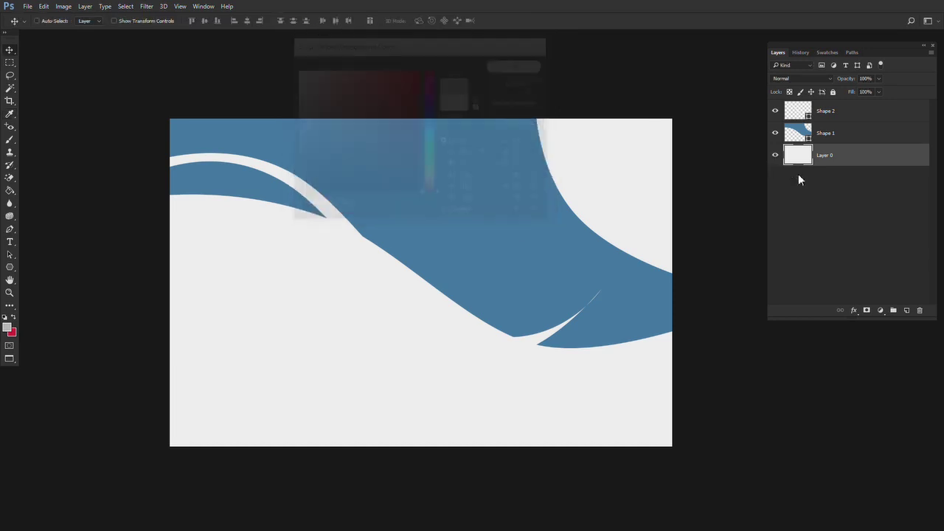
key(g)
click(374, 322)
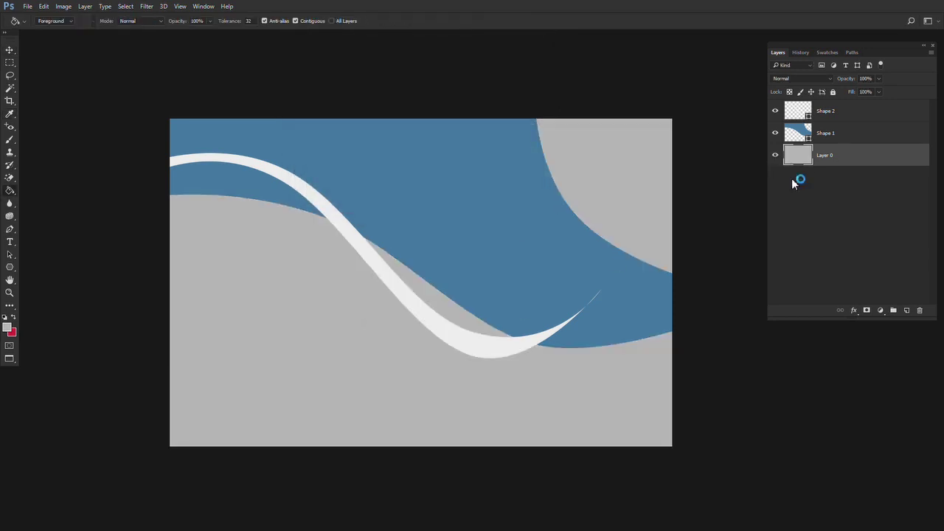
Squash the white ribbon on Shape 2 vertically from its bottom edge to a height of about 563 px
click(866, 112)
key(ctrl+t)
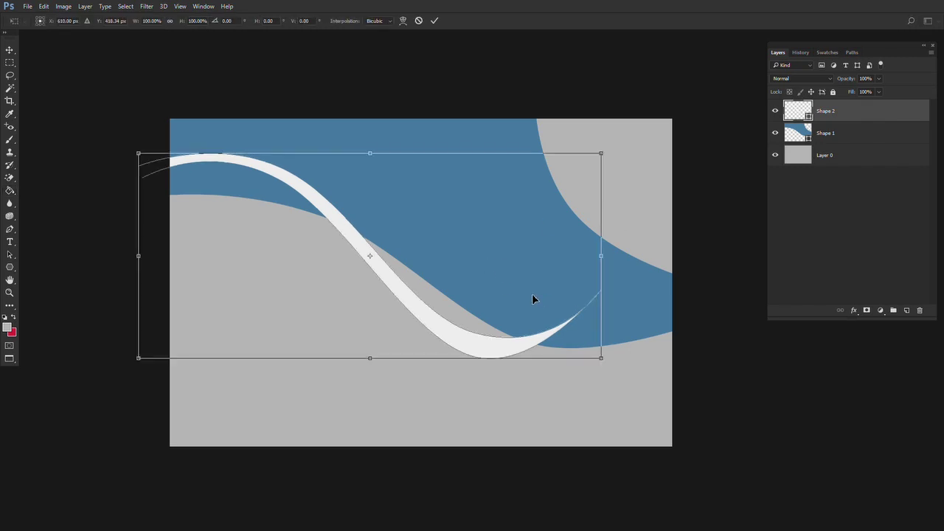
drag(373, 360, 373, 337)
key(Return)
key(g)
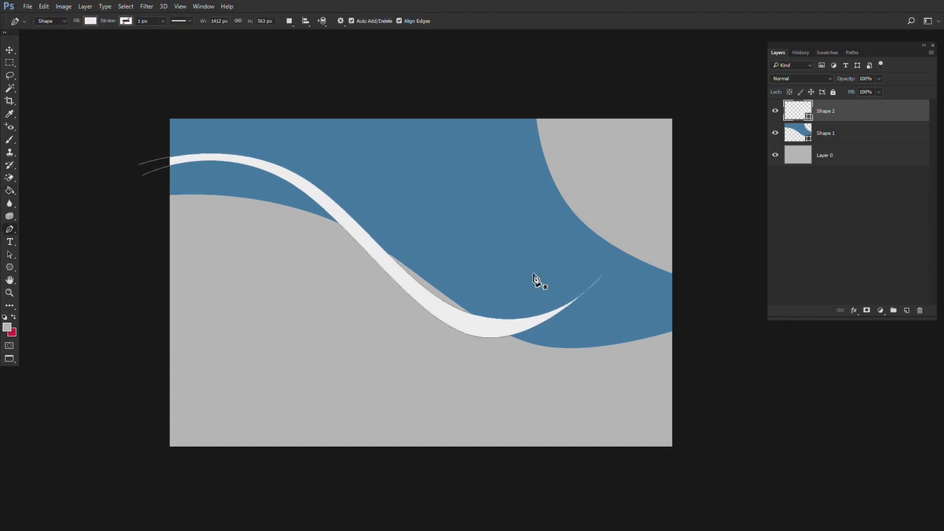
Lower the anchor at the trough of the ribbon's upper edge and adjust its right handle for a slimmer, smooth curve
key(z)
click(474, 307)
key(p)
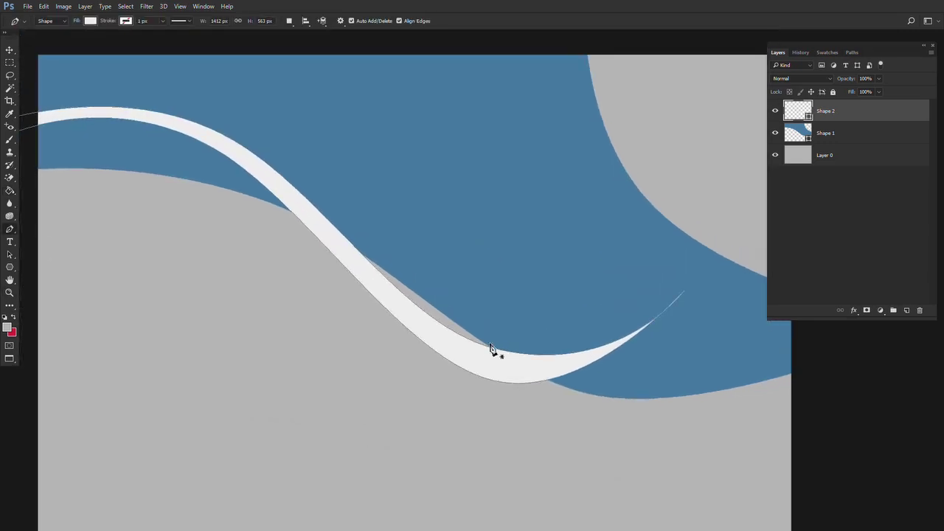
ctrl+click(495, 351)
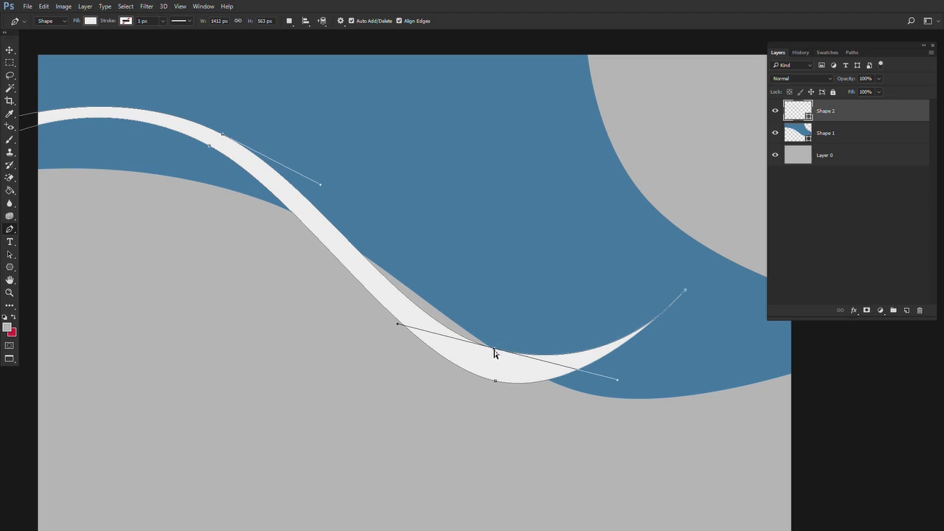
drag(494, 352, 493, 367)
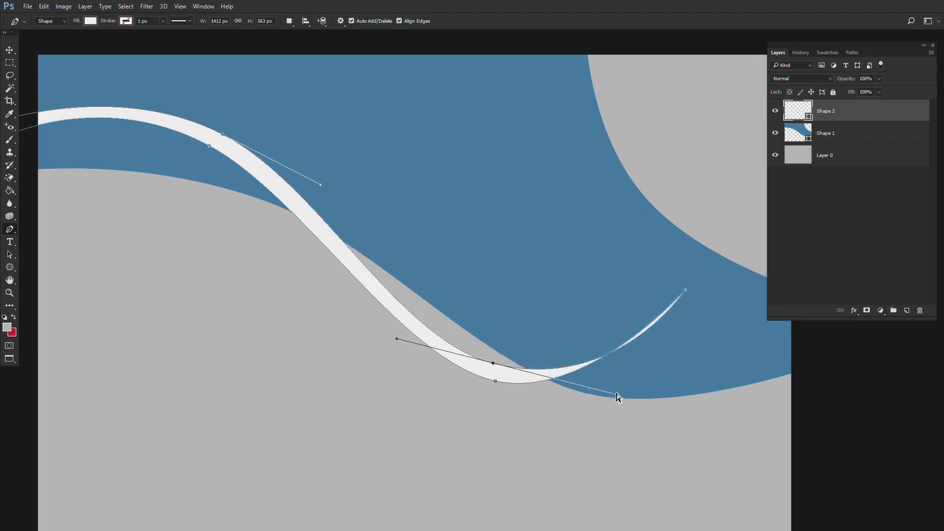
drag(617, 396, 599, 381)
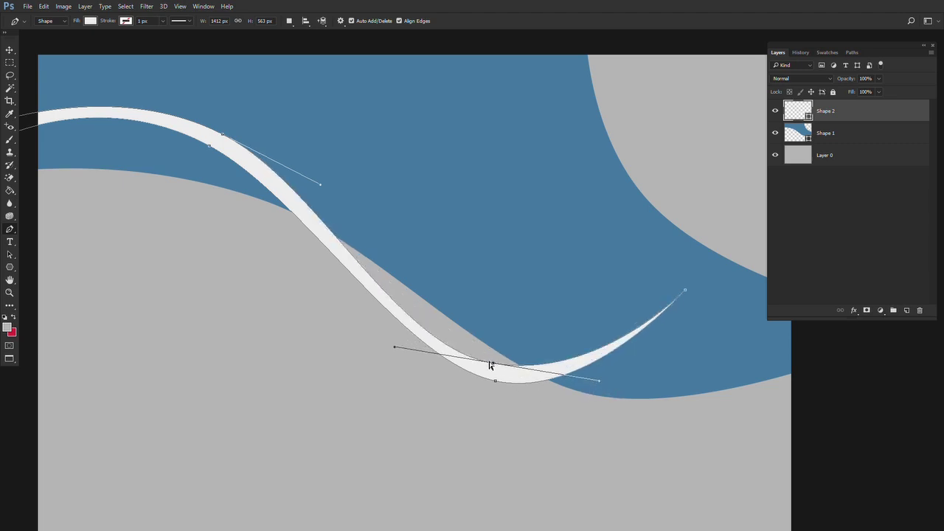
drag(492, 364, 496, 361)
Move the lower of the ribbon's two left-end anchors slightly down to widen its start
drag(297, 367, 362, 379)
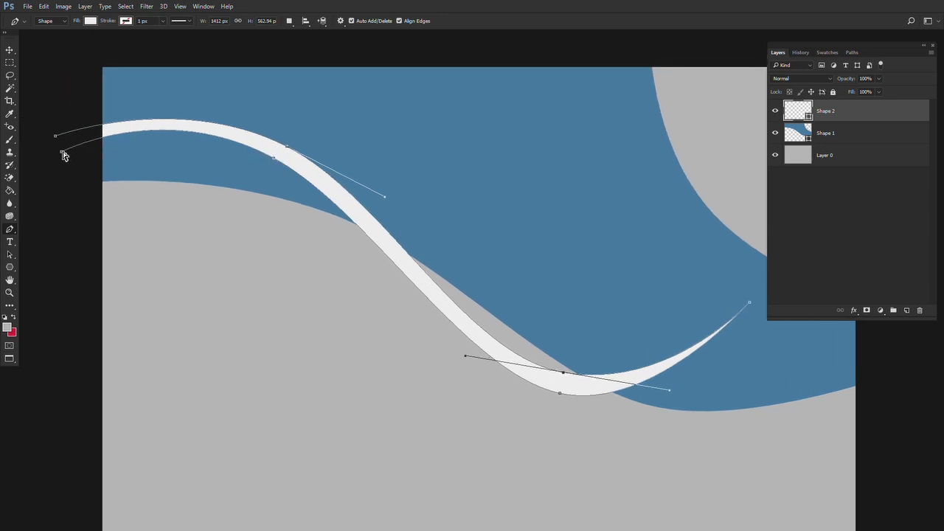
drag(62, 155, 56, 167)
drag(492, 276, 336, 235)
key(Escape)
Lower the trough anchor of the blue shape on Shape 1, and raise its crest anchor slightly with a handle adjustment
click(853, 141)
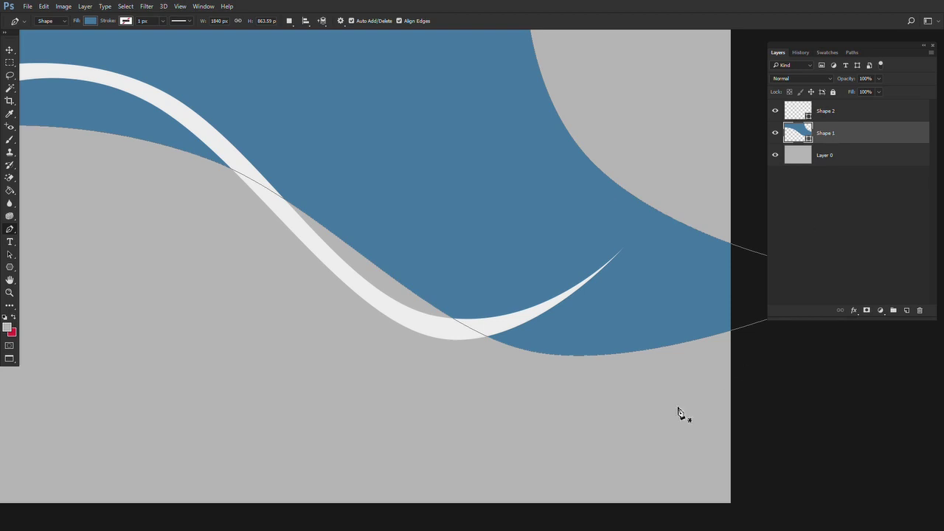
click(517, 352)
drag(531, 357, 536, 376)
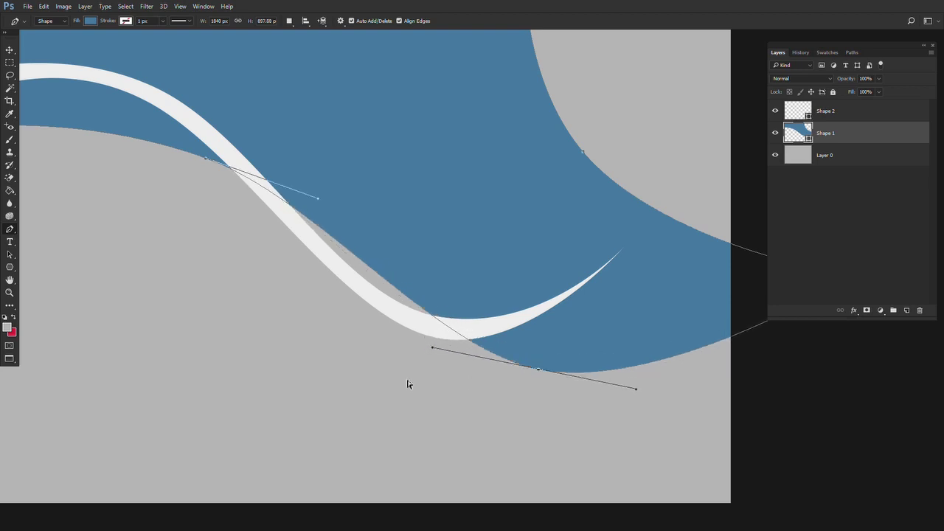
drag(305, 346, 392, 381)
ctrl+click(293, 199)
drag(293, 200, 285, 188)
drag(397, 229, 401, 225)
Lower the left-end anchor of the blue shape's wavy edge and pull its trough anchor slightly further down
drag(111, 186, 216, 209)
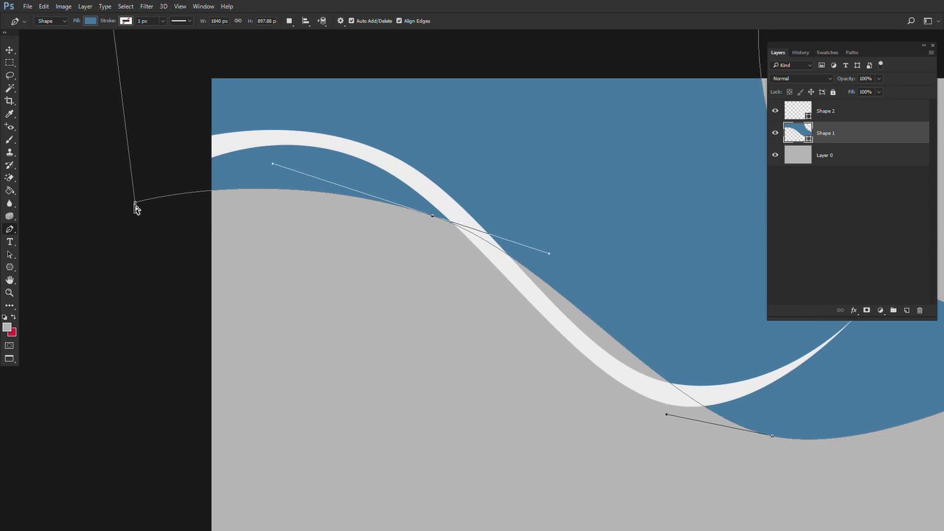
ctrl+click(138, 223)
ctrl+click(135, 200)
ctrl+click(136, 203)
drag(136, 203, 132, 223)
drag(327, 308, 155, 251)
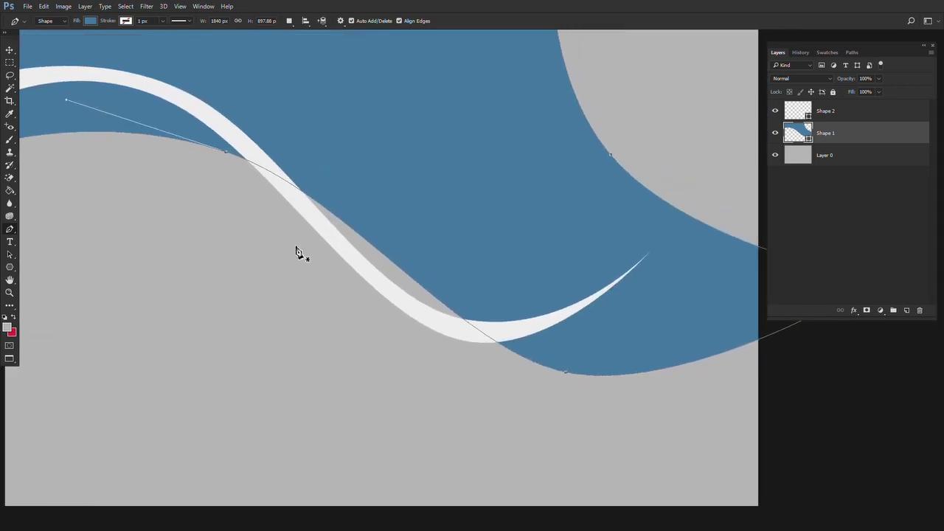
drag(566, 372, 566, 383)
drag(573, 298, 579, 391)
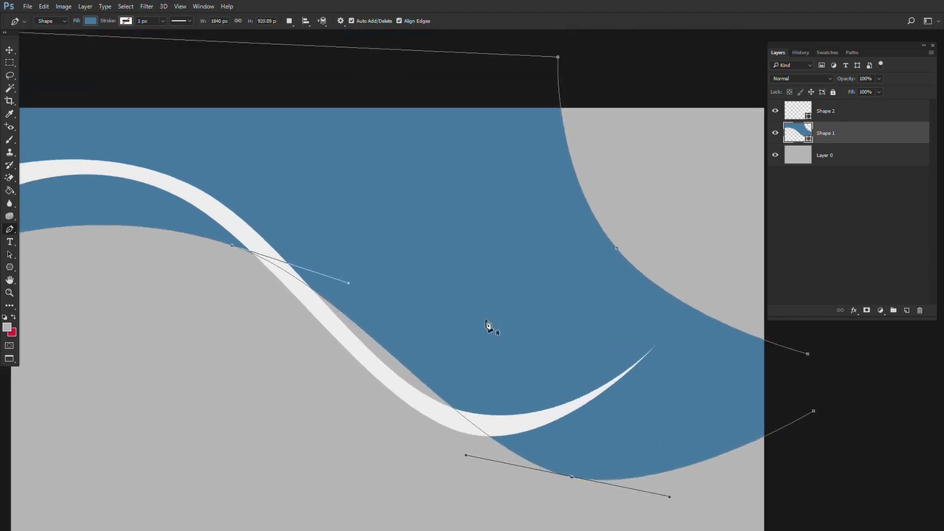
Set the white ribbon layer Shape 2 to 50% opacity
key(z)
alt+click(441, 310)
click(826, 112)
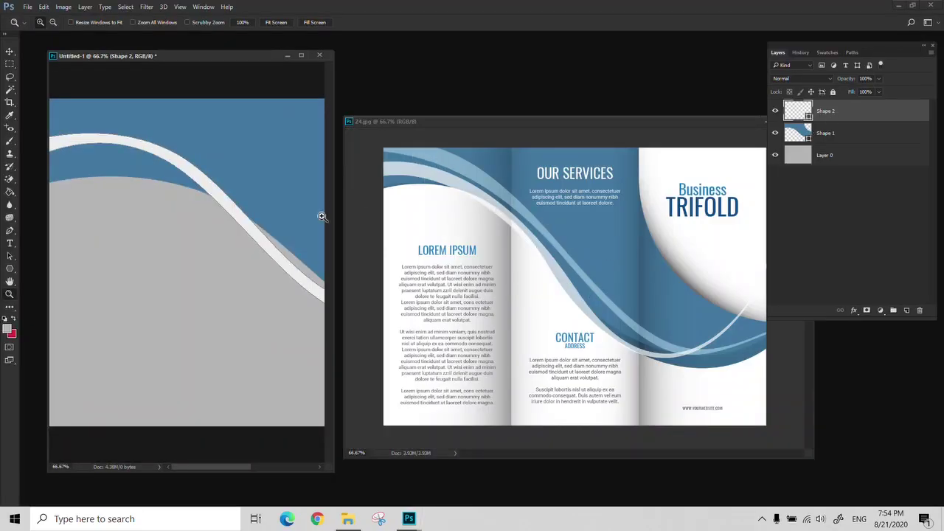
key(v)
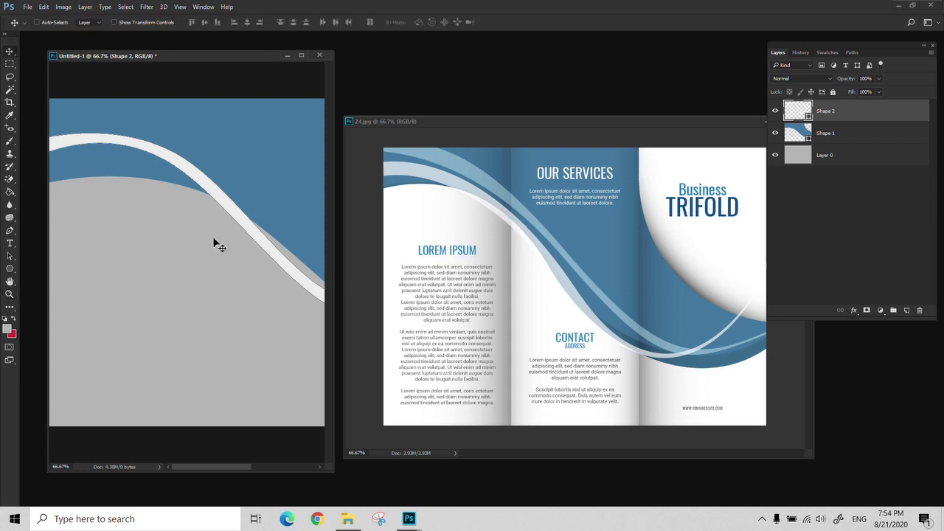
key(5)
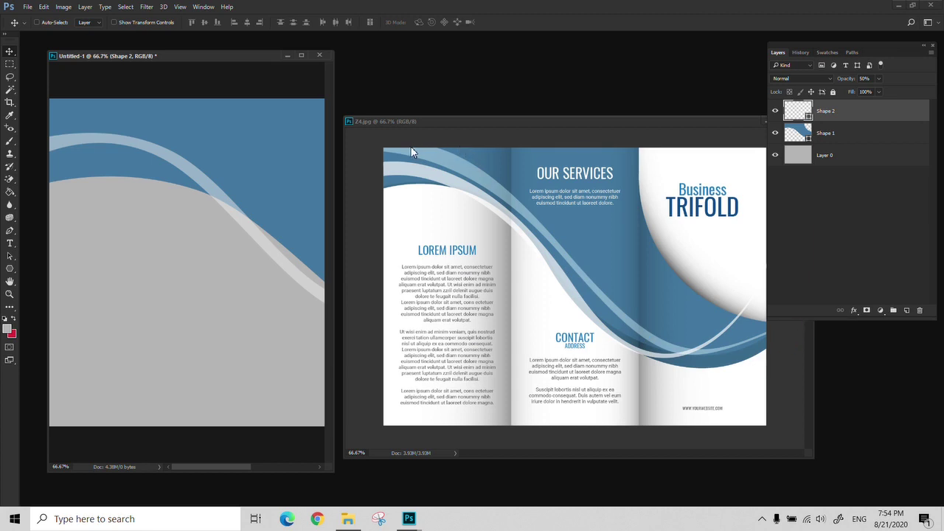
Duplicate the translucent ribbon layer Shape 2 as a new layer named v
key(f)
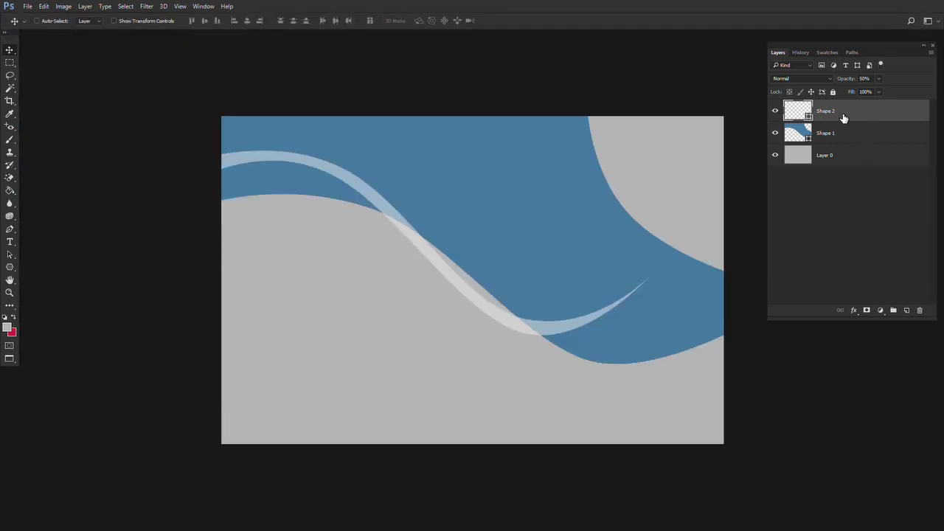
right_click(843, 118)
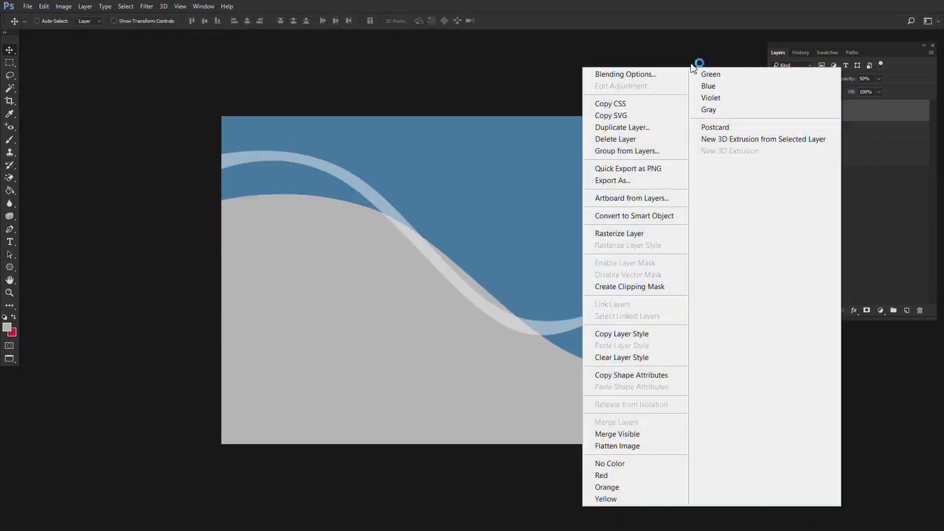
click(642, 127)
text(v)
click(558, 163)
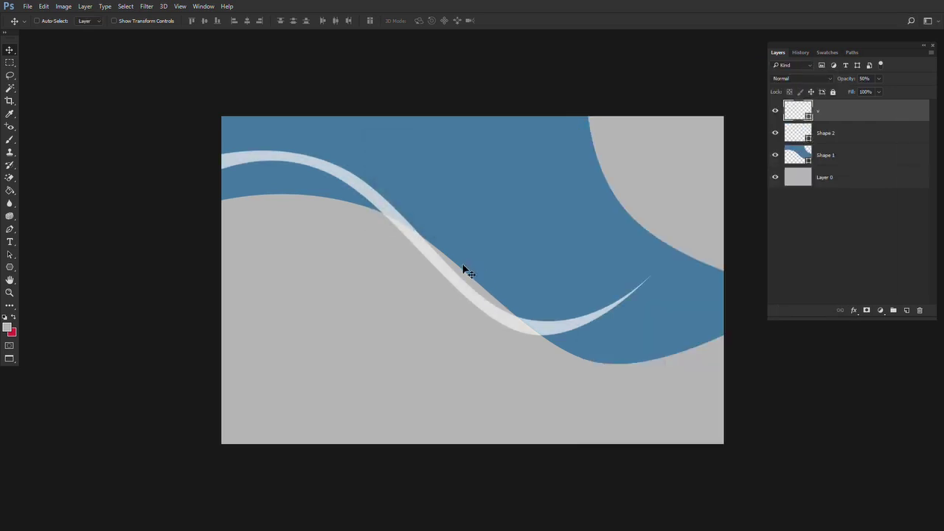
Offset the ribbon copy above the original, rotating it slightly clockwise and enlarging it so its tip reaches further right
drag(447, 274, 448, 240)
key(ctrl+t)
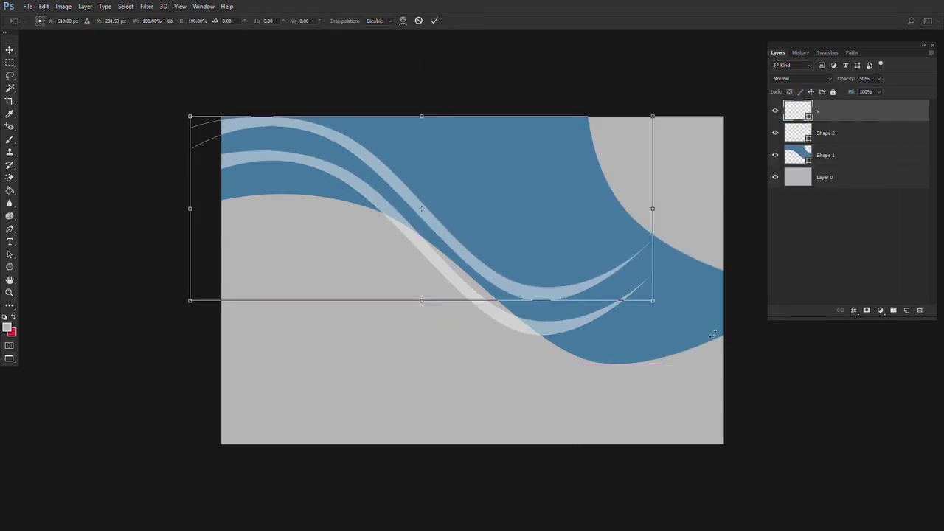
drag(698, 319, 691, 352)
drag(644, 327, 704, 348)
drag(467, 209, 469, 220)
key(Return)
key(f)
key(f)
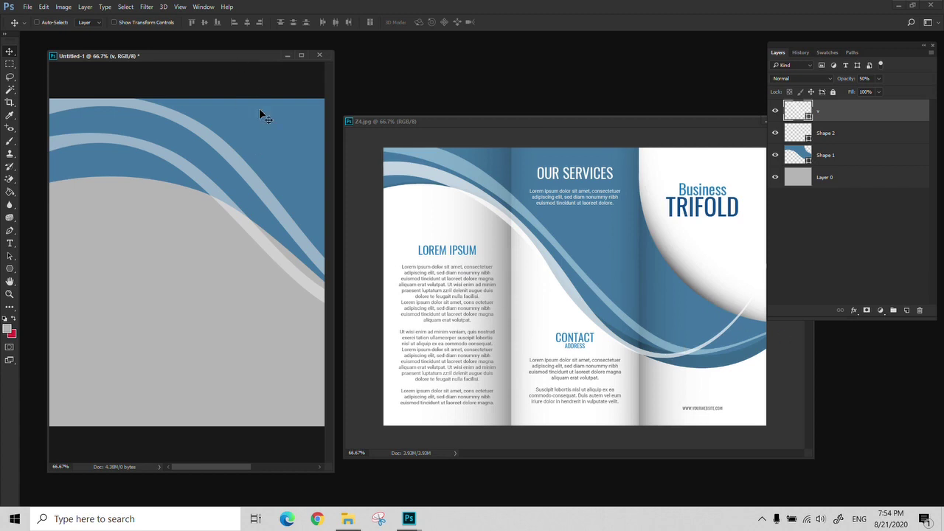
Adjust the trough anchors of the ribbon on layer v and move its pointed right tip slightly lower and outward
key(f)
drag(390, 259, 241, 266)
key(p)
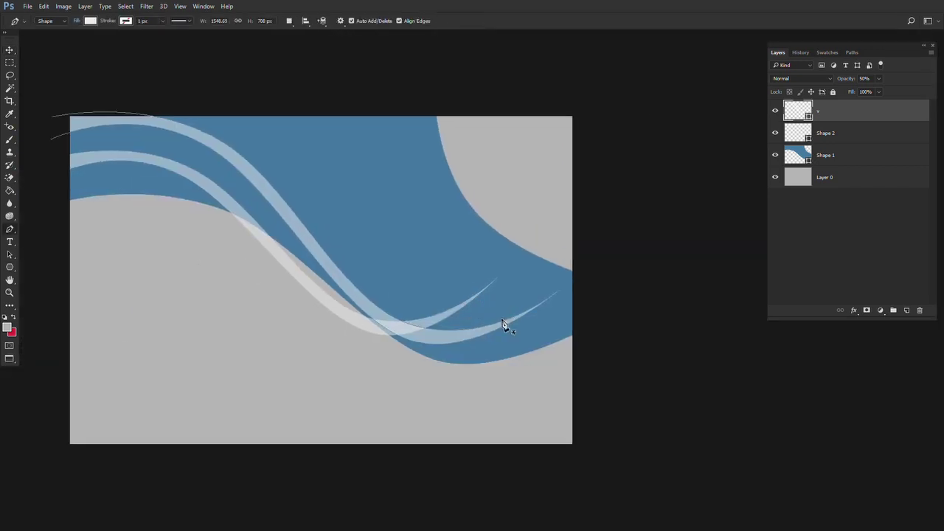
ctrl+click(487, 325)
drag(407, 345, 431, 331)
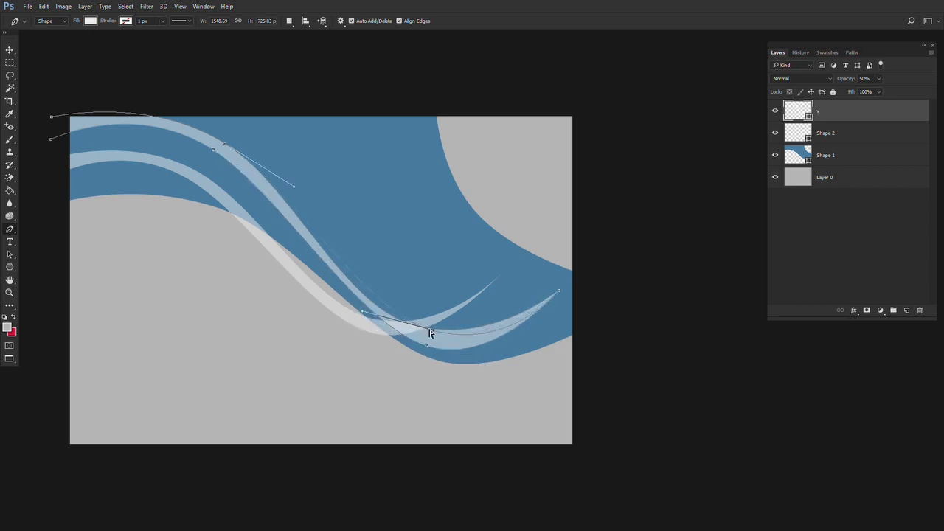
drag(560, 291, 569, 306)
Lower the left-end anchors of the ribbon on layer v and refine the curve at its crest
drag(239, 186, 341, 240)
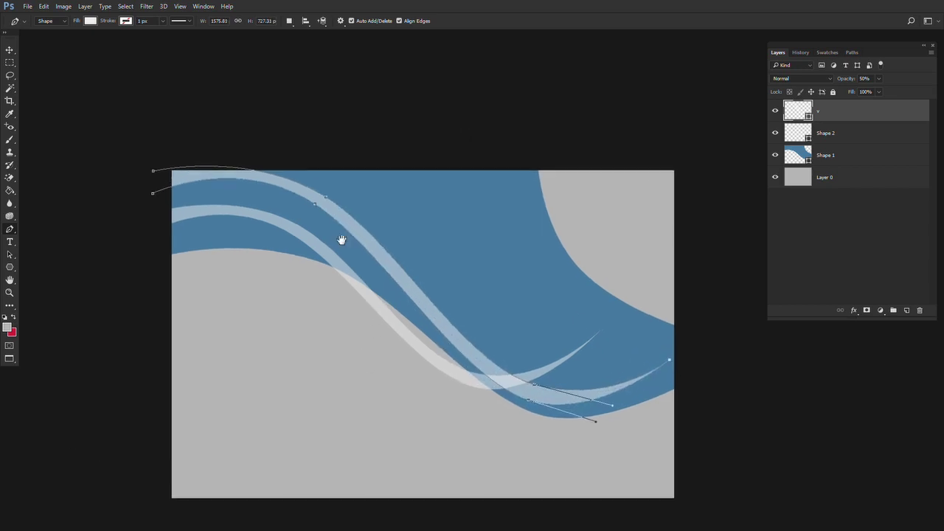
drag(158, 174, 141, 206)
ctrl+click(167, 191)
ctrl+click(153, 195)
mouse_move(238, 154)
mouse_down()
mouse_move(221, 165)
mouse_move(232, 154)
mouse_up()
key(Return)
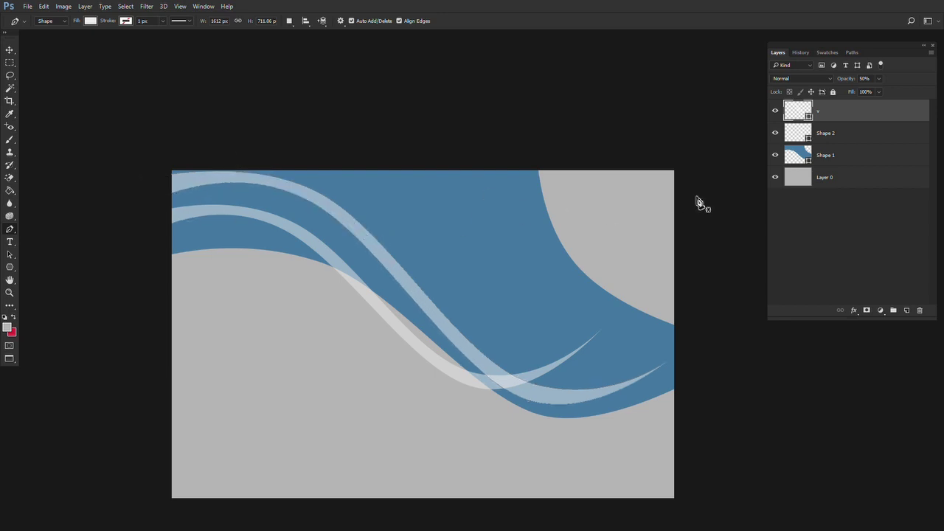
Add a drop shadow to the blue shape on Shape 1 and angle it at -153°
key(f)
key(f)
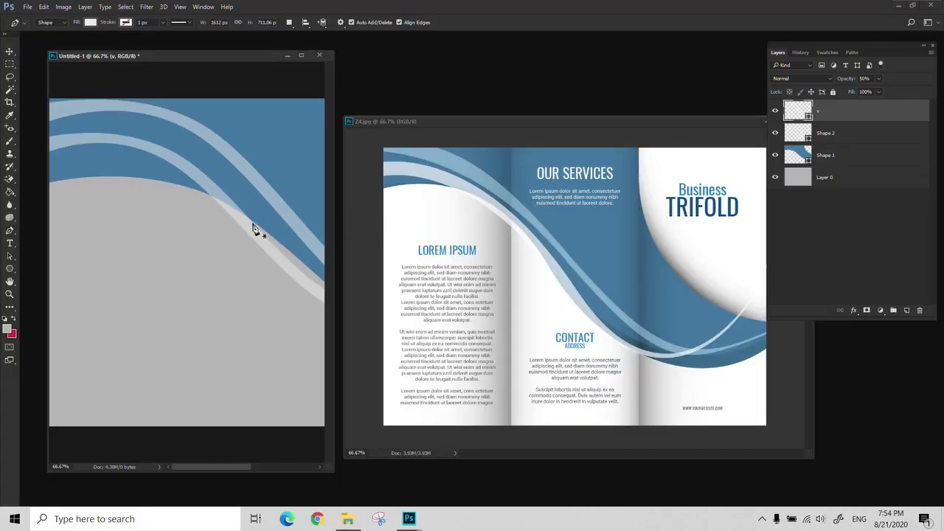
key(z)
alt+click(253, 224)
alt+click(253, 224)
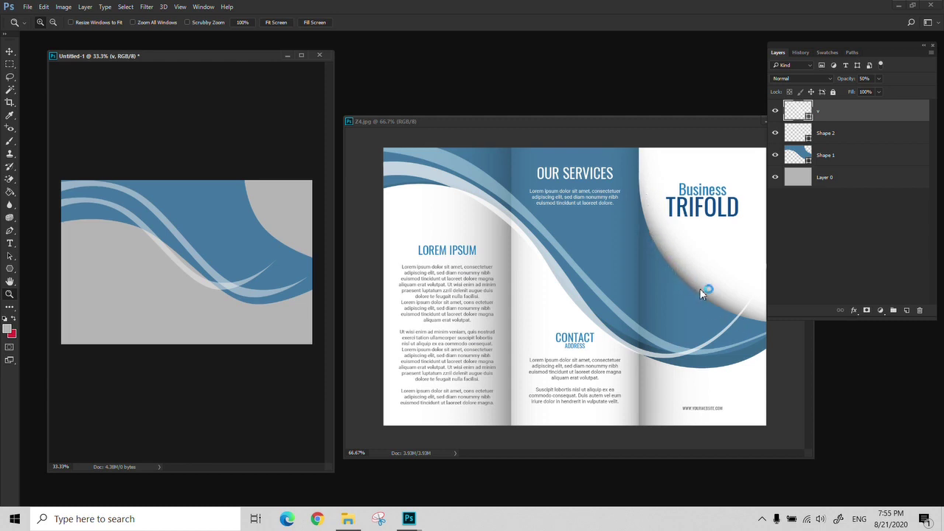
click(855, 159)
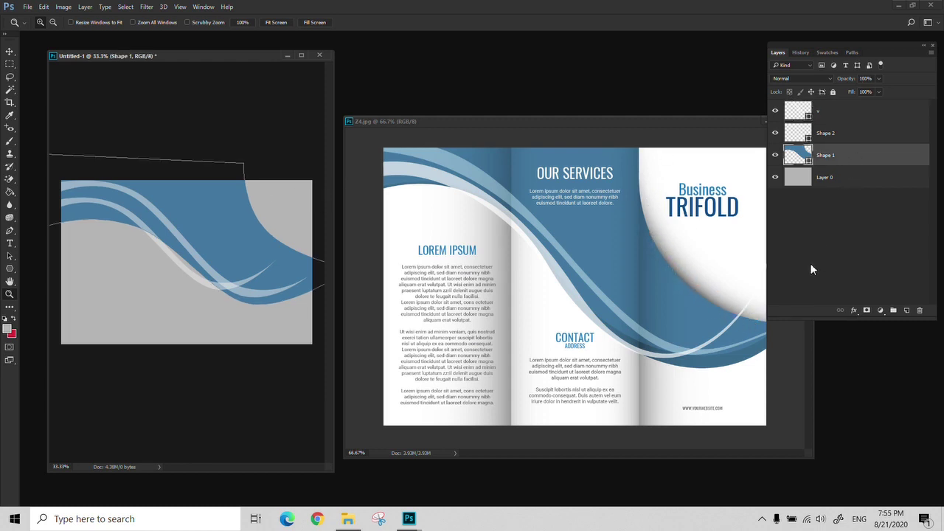
click(855, 310)
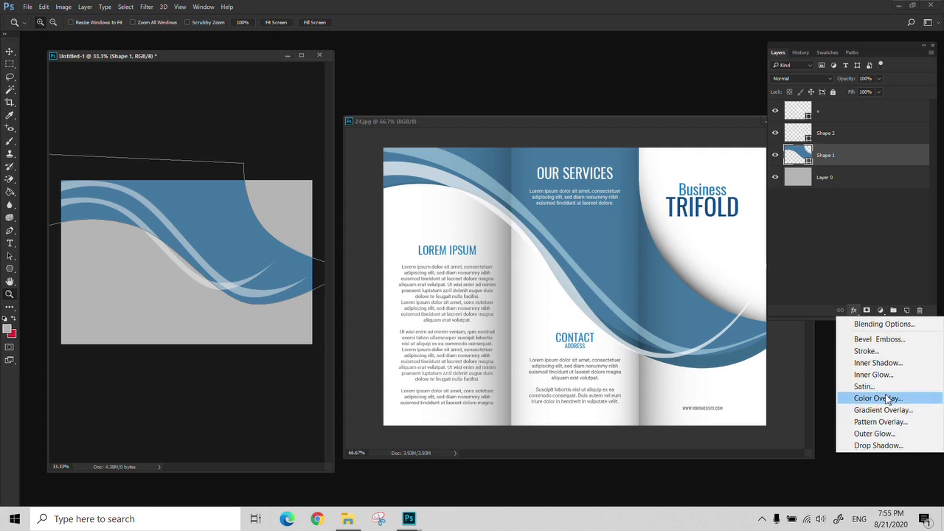
click(891, 445)
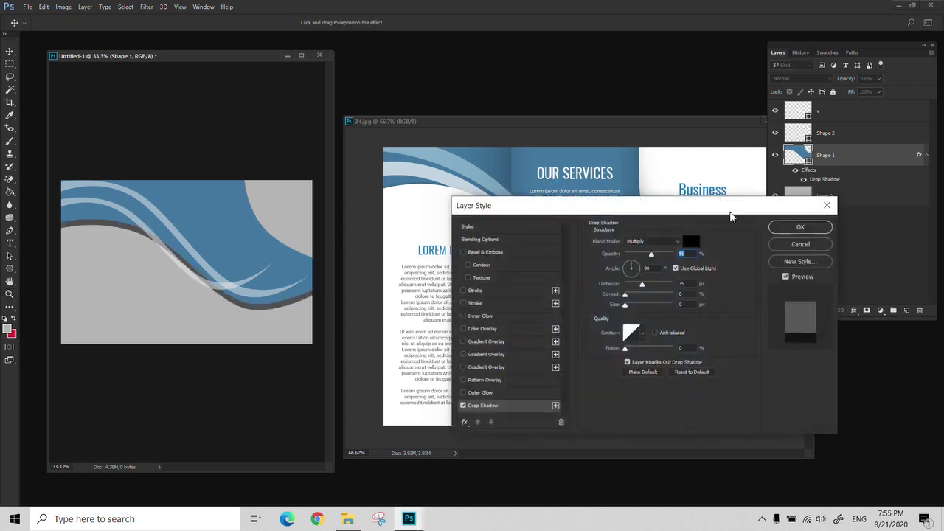
drag(679, 207, 794, 184)
drag(754, 237, 732, 253)
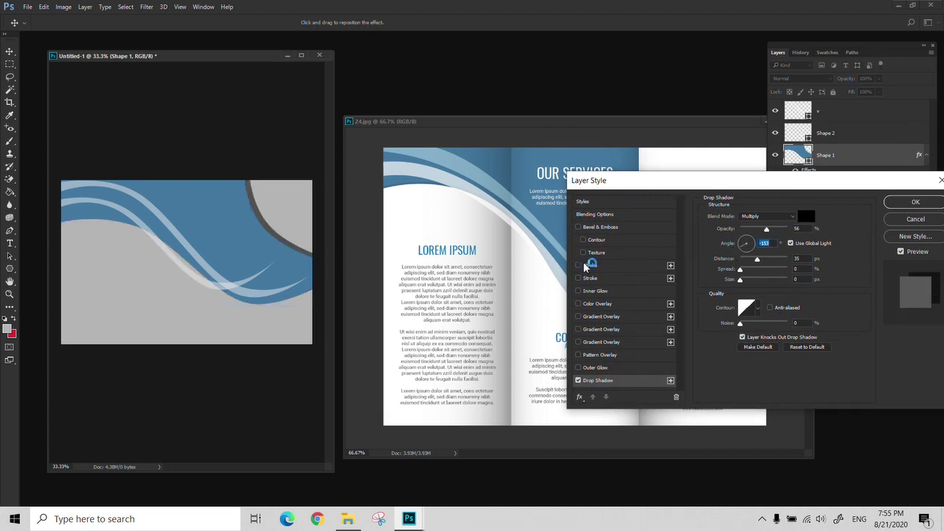
Set the drop shadow's size to 24 px, opacity to 30% and angle to 163°, and apply the layer style
drag(707, 186, 592, 273)
drag(632, 341, 632, 367)
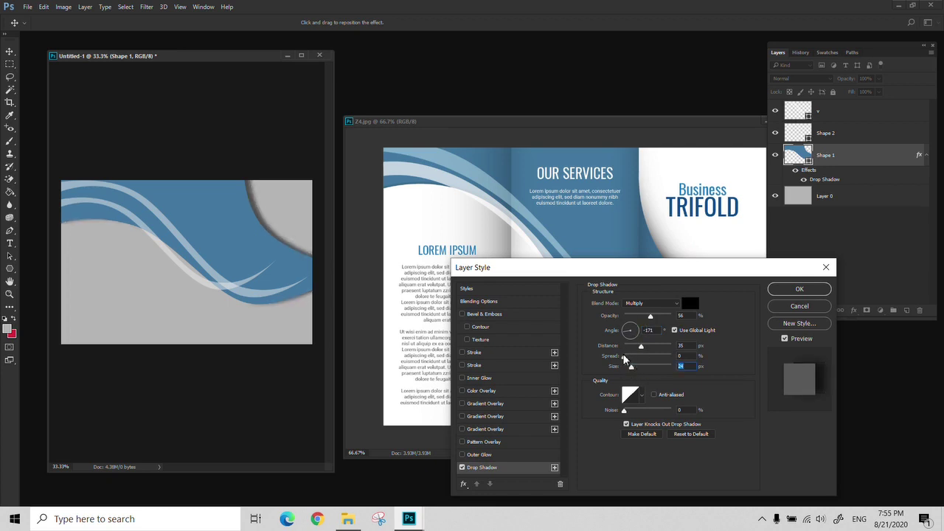
drag(651, 317, 622, 334)
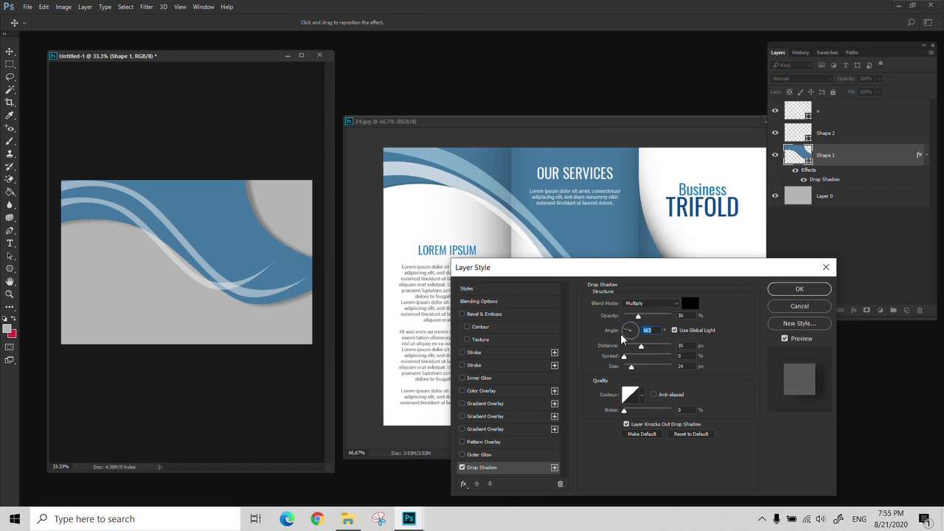
click(825, 290)
alt+click(232, 243)
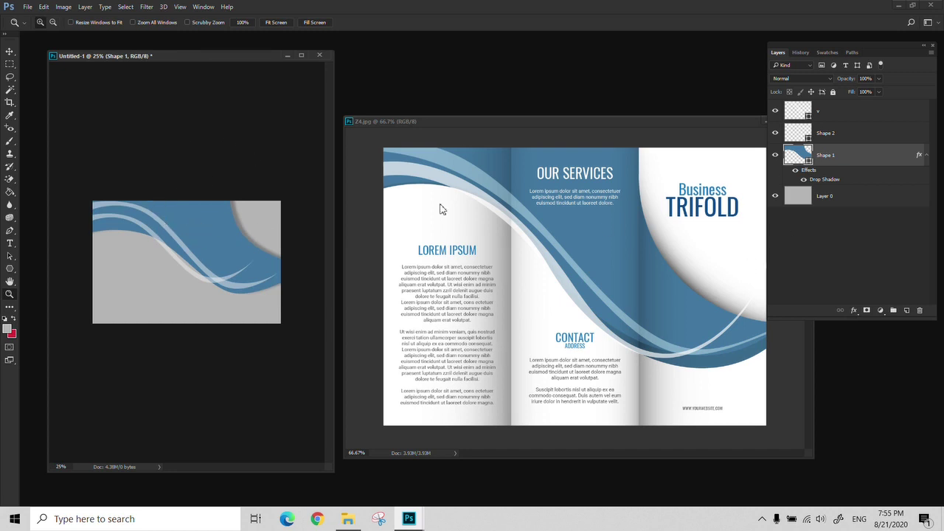
Close the Untitled-1 document without saving and close the Z4.jpg reference image
click(320, 56)
click(481, 197)
drag(647, 121, 444, 114)
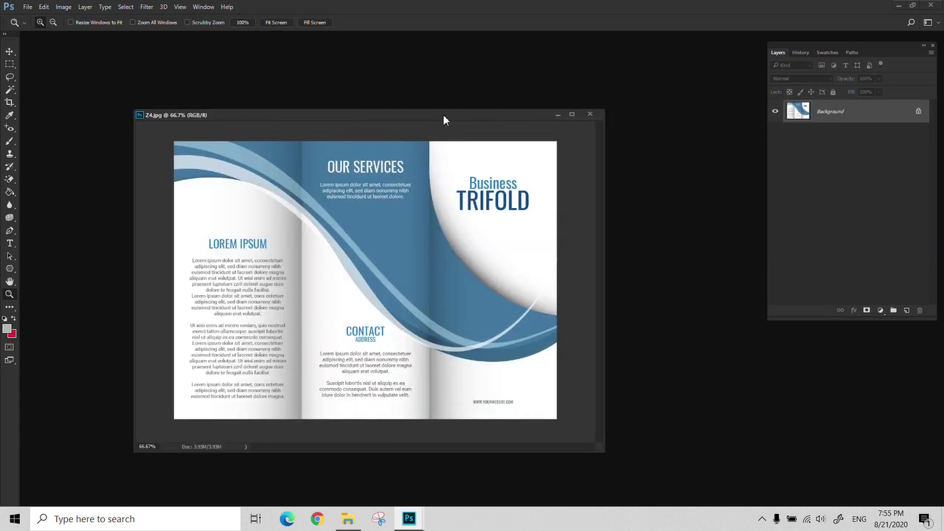
click(591, 115)
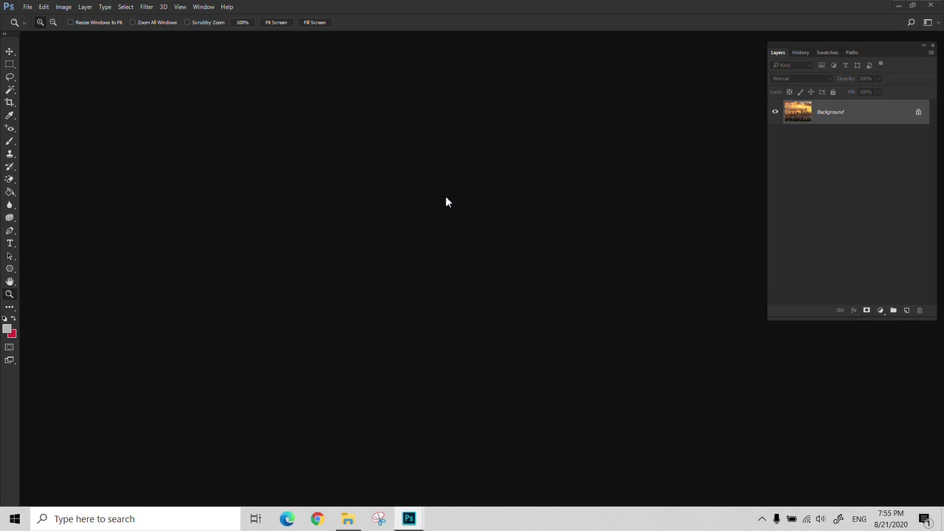
Open Logo.jpg from the 006 folder in Photoshop as a floating document
click(350, 519)
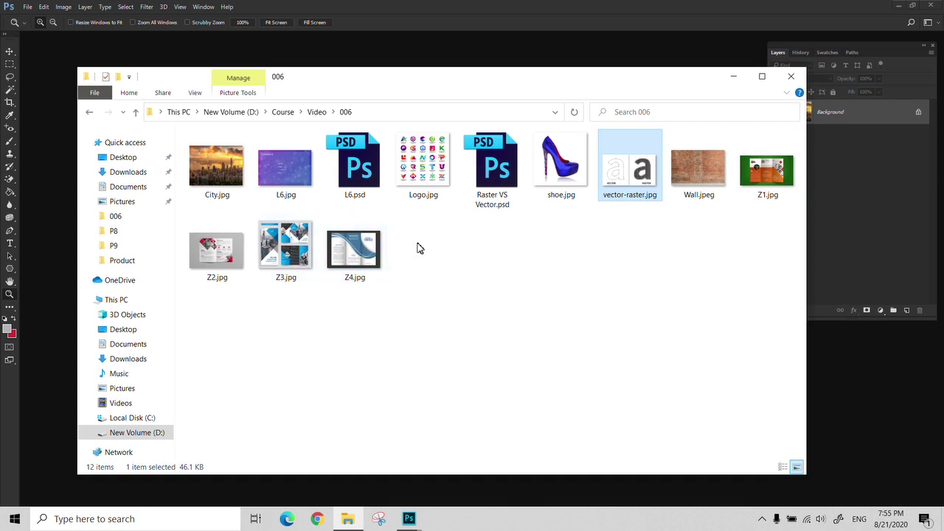
double_click(440, 176)
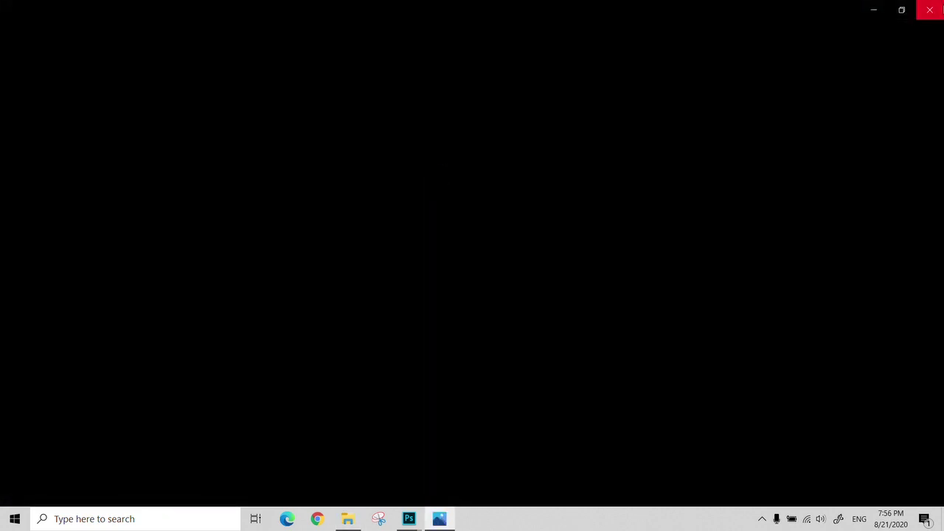
click(930, 9)
drag(442, 161, 897, 411)
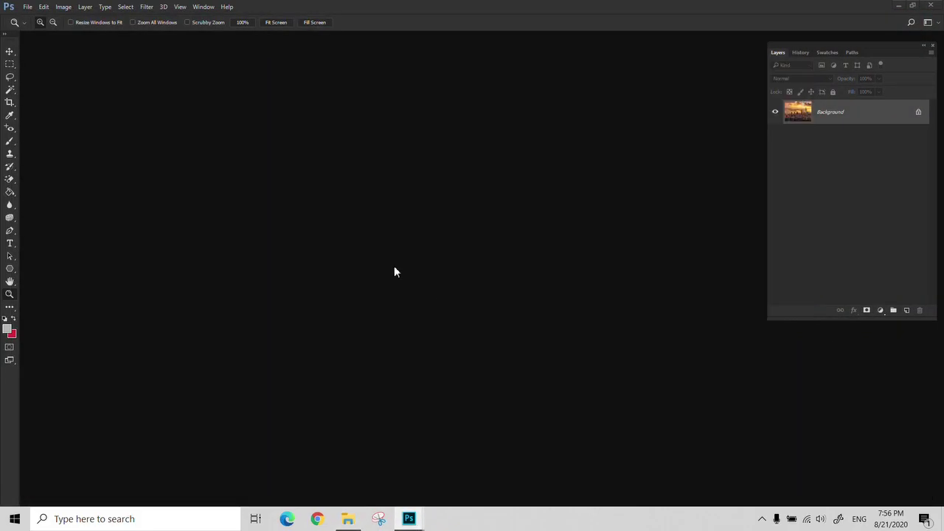
drag(216, 40, 304, 83)
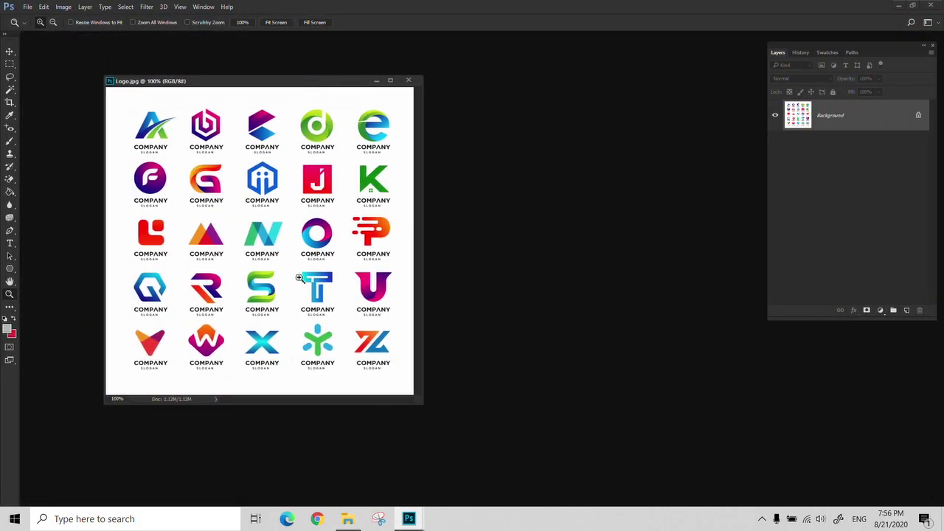
Create a 10 x 10 cm document at 100 pixels/cm and place it beside Logo.jpg, enlarged on the purple-and-blue logo
click(292, 153)
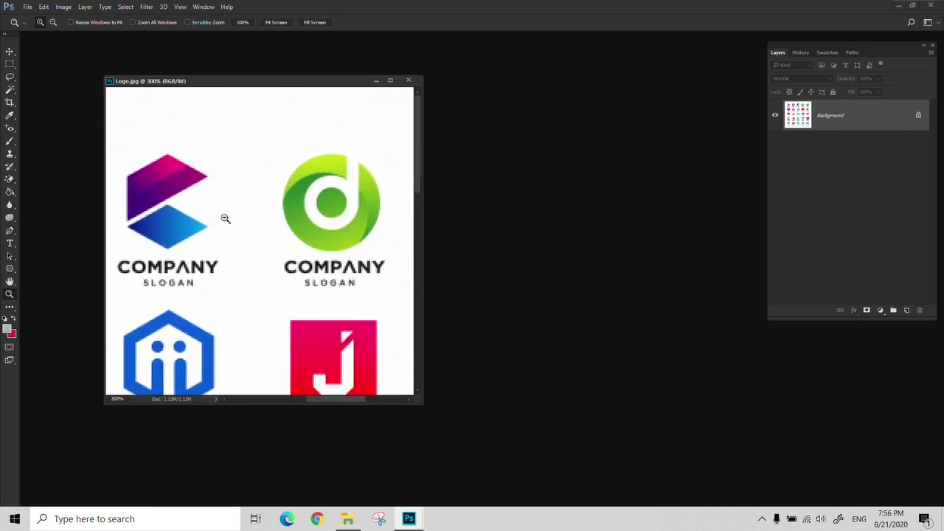
drag(367, 205, 247, 182)
key(ctrl+minus)
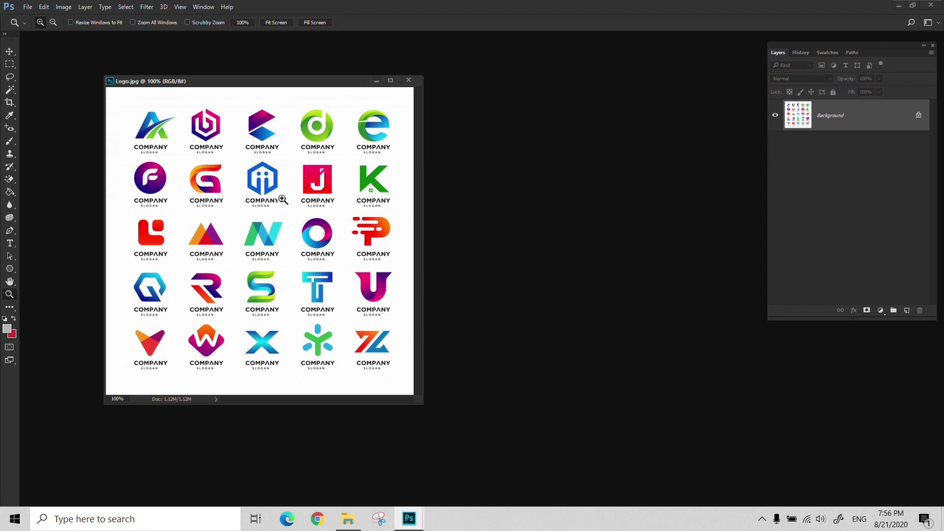
click(282, 137)
drag(274, 172, 267, 295)
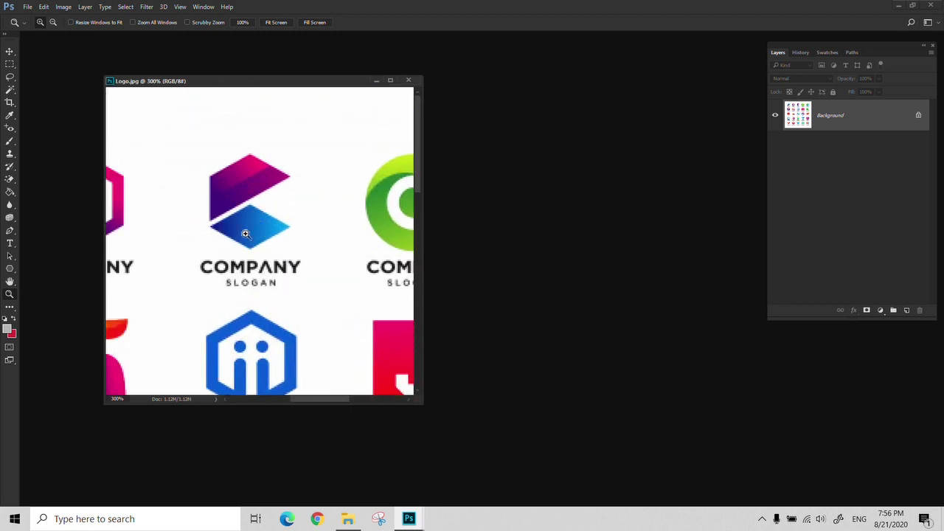
click(27, 6)
click(45, 18)
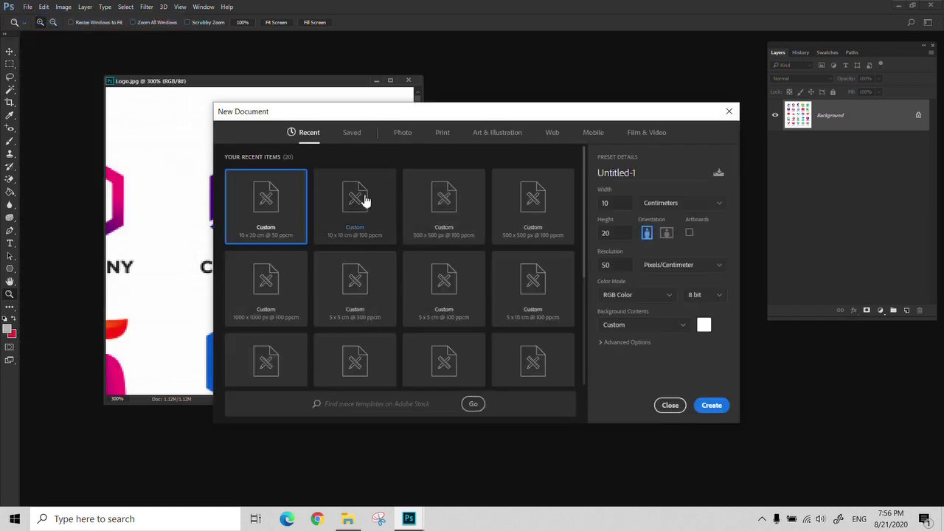
click(362, 199)
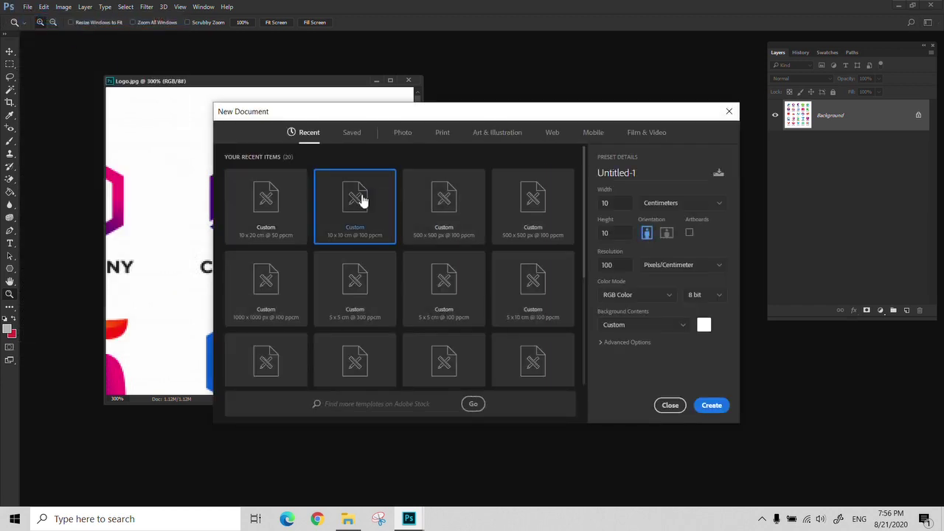
key(Return)
drag(310, 52, 590, 107)
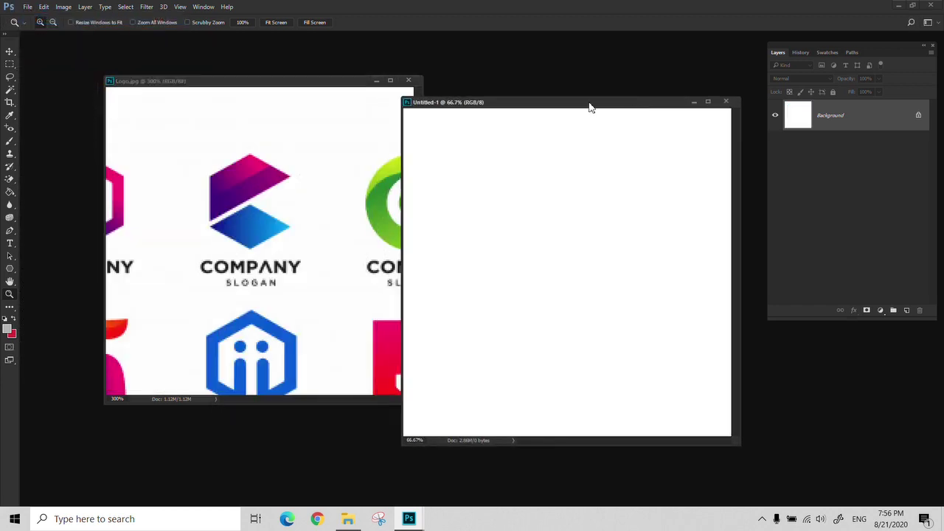
drag(306, 81, 259, 66)
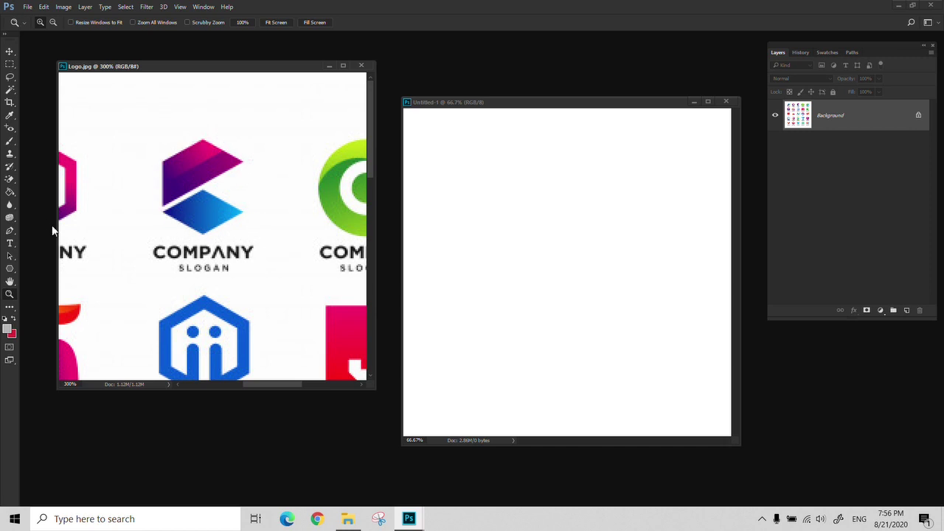
Draw a large gray six-sided polygon near the new canvas's upper-left corner with the Polygon tool
click(9, 270)
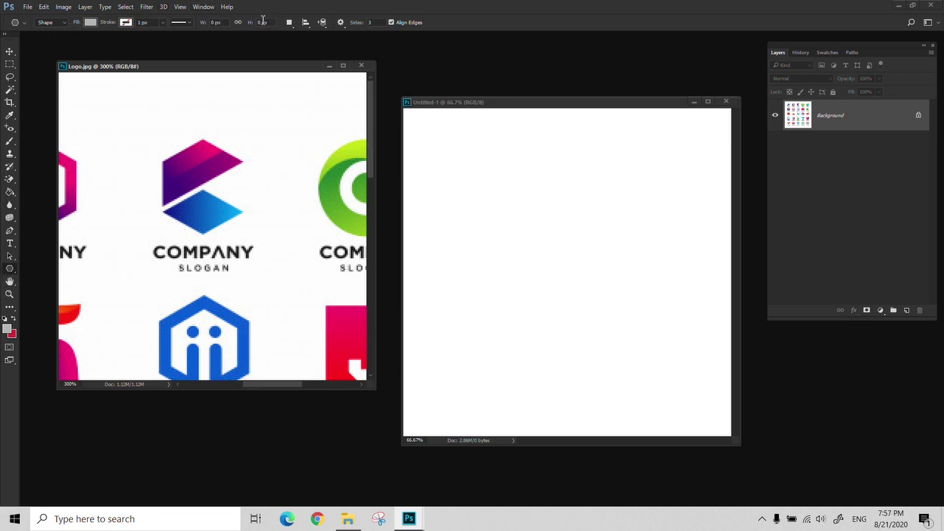
text(6)
click(609, 298)
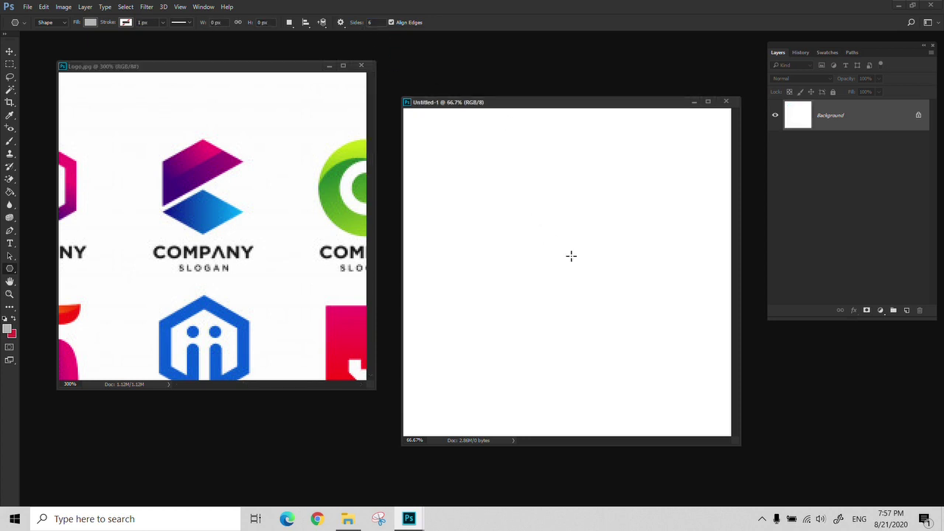
drag(492, 167, 553, 257)
Move the gray hexagon to the middle of the canvas and rotate it about -86.7° so that one corner points straight up
key(v)
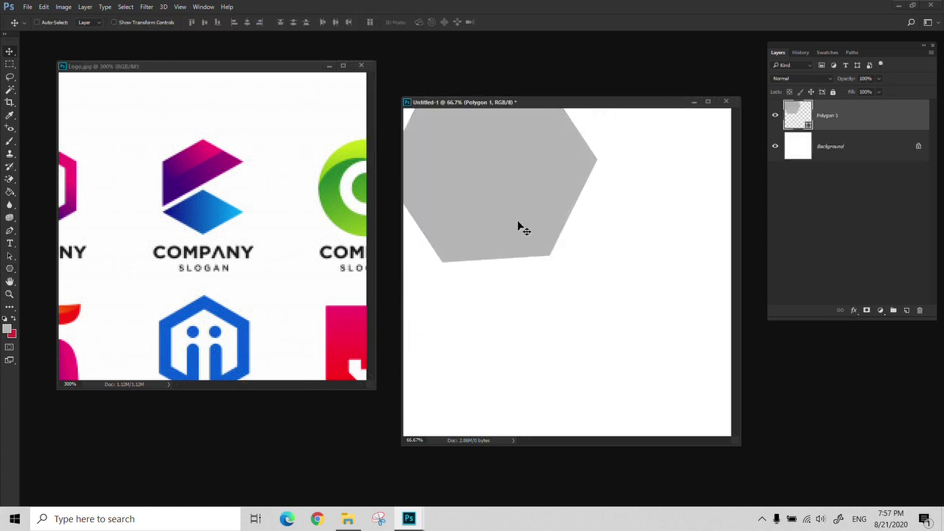
drag(521, 225, 576, 323)
key(ctrl+t)
drag(681, 143, 476, 174)
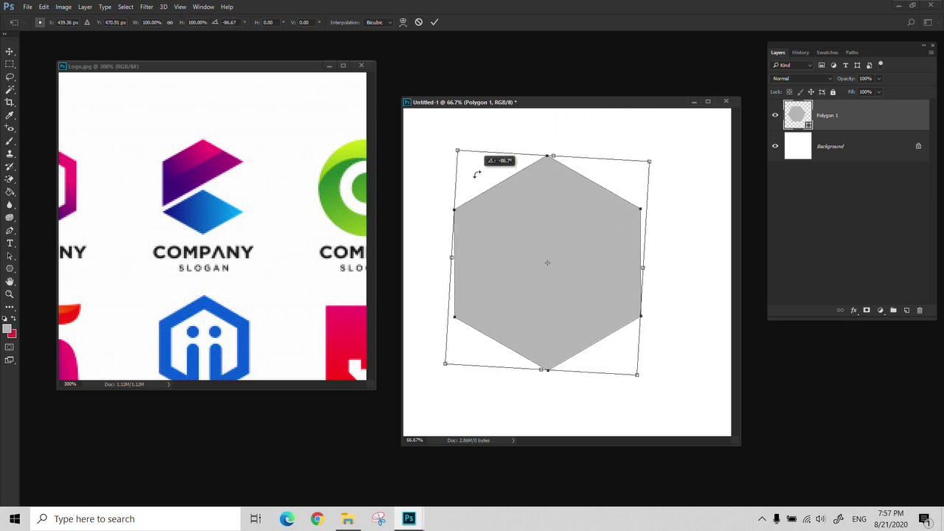
key(Return)
key(ctrl+t)
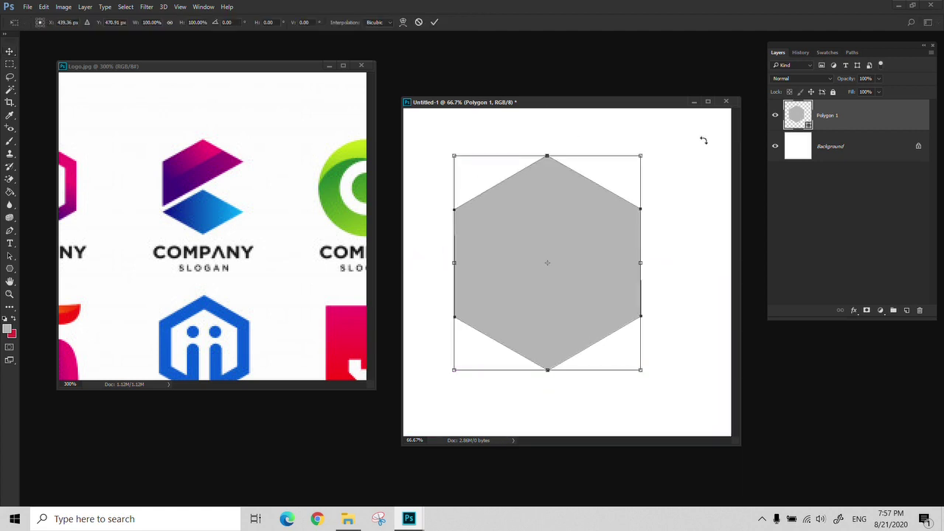
key(Return)
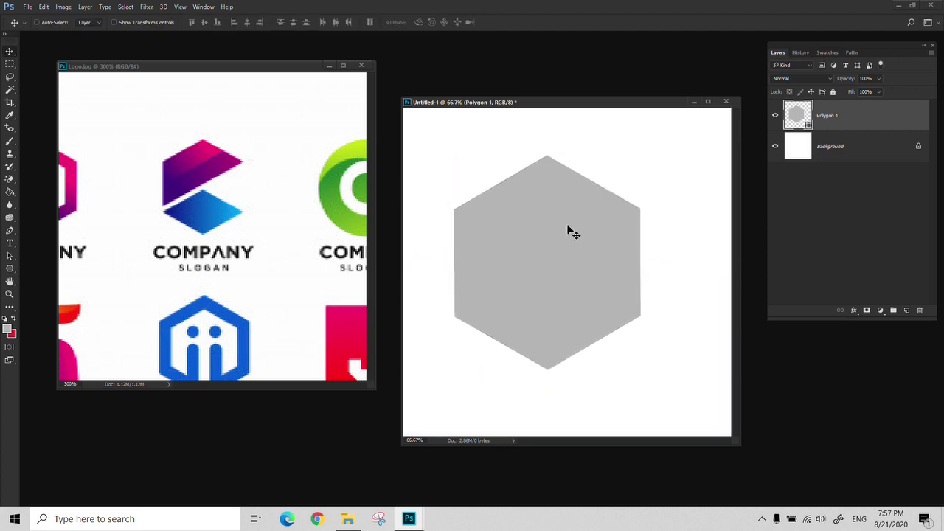
On a new layer, draw a closed four-corner Pen shape over the hexagon's upper half, cut diagonally from lower-left to upper-right corner
click(907, 311)
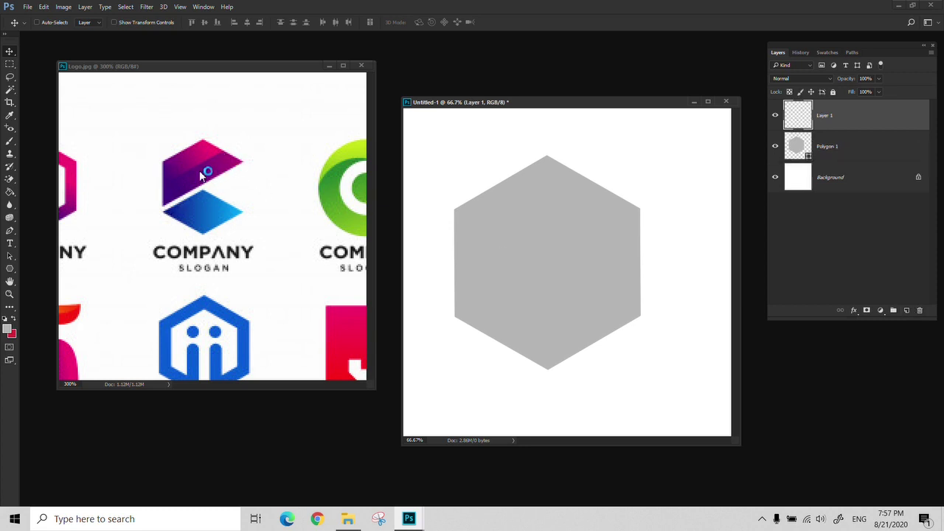
key(p)
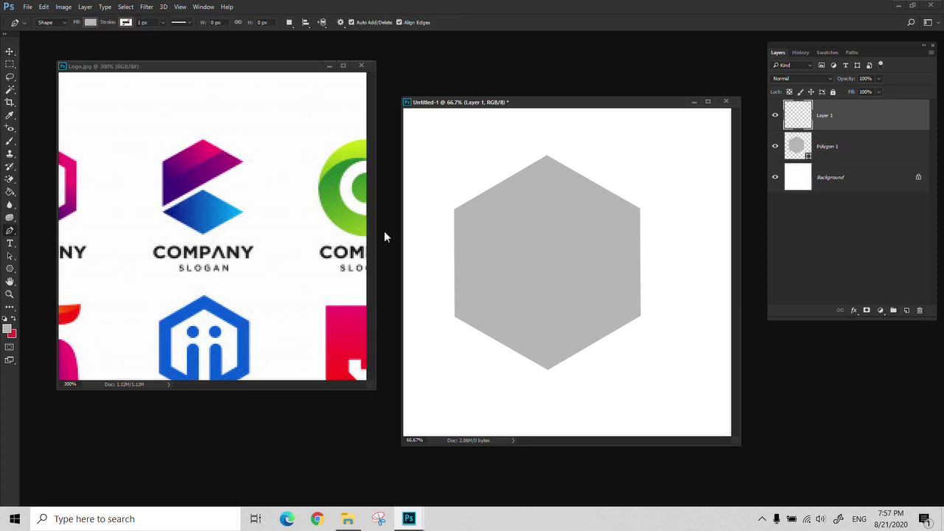
click(455, 317)
click(640, 211)
key(z)
click(572, 221)
drag(572, 221, 607, 230)
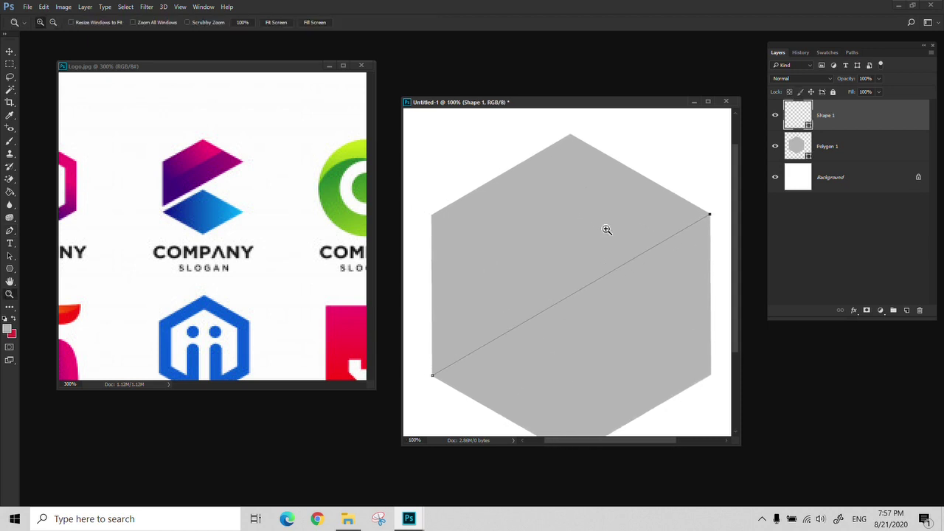
key(p)
click(570, 136)
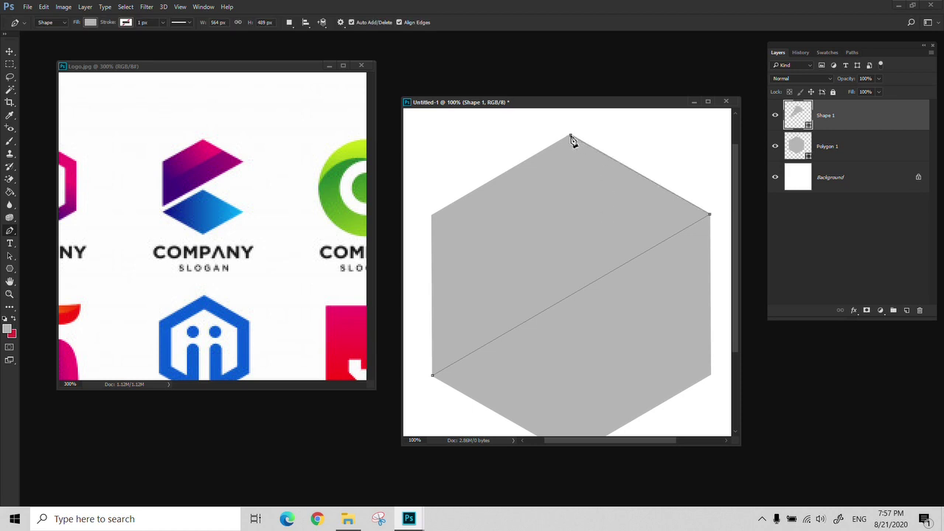
drag(518, 210, 556, 201)
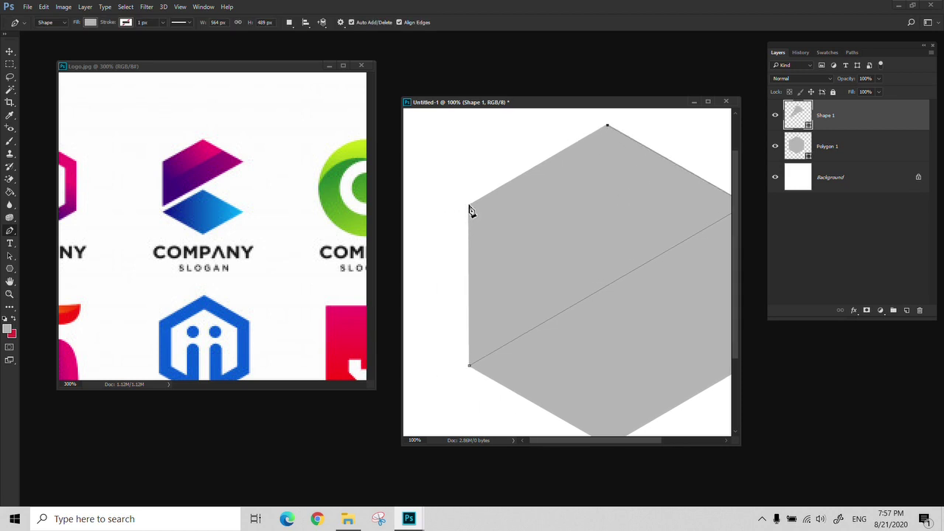
click(470, 205)
click(469, 365)
Try to fill the new shape with purple 9d0977 sampled from the logo in Logo.jpg
click(90, 23)
click(229, 171)
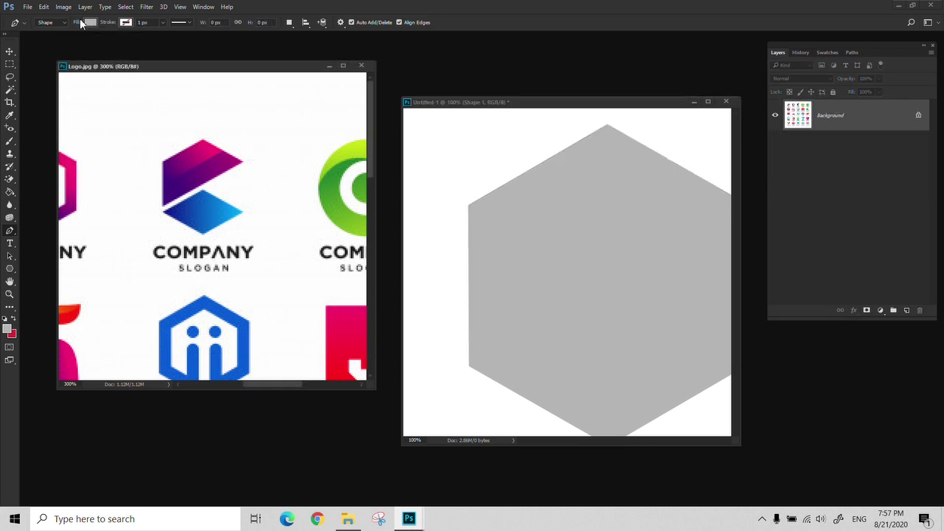
click(87, 23)
click(137, 43)
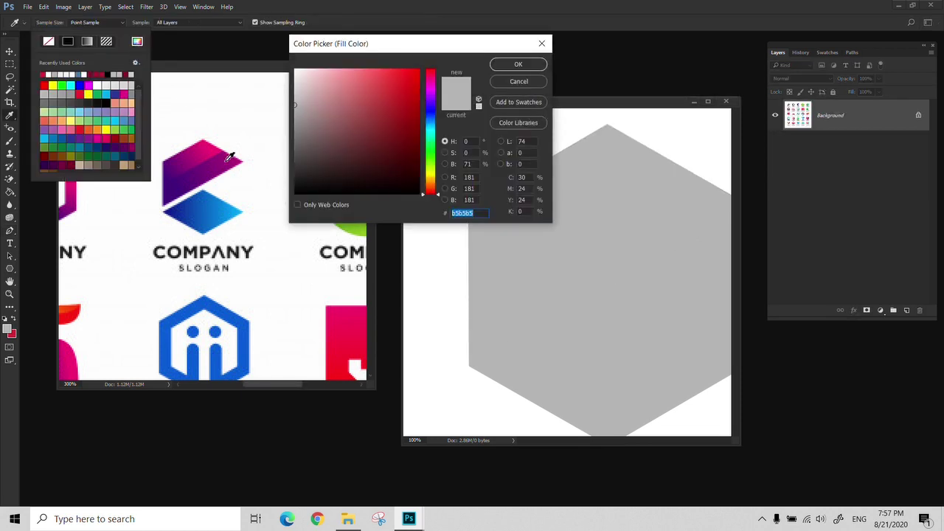
click(233, 168)
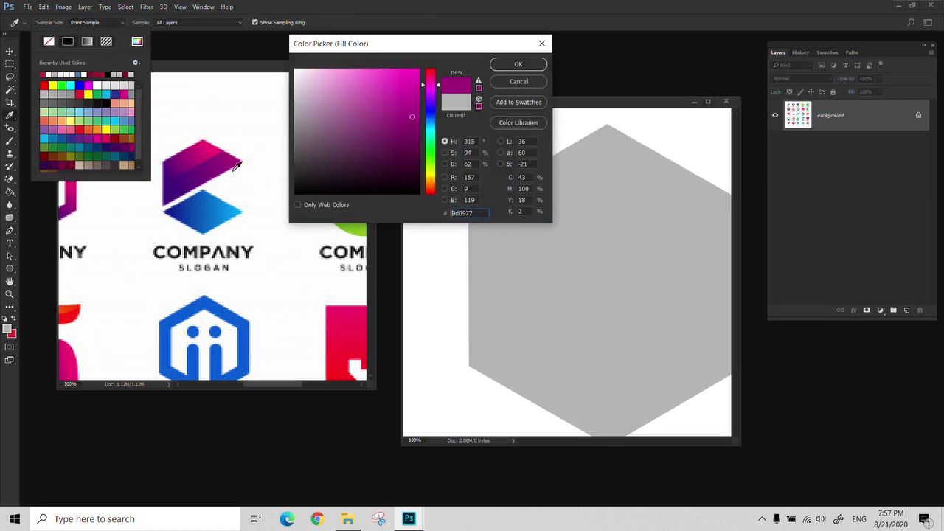
click(519, 65)
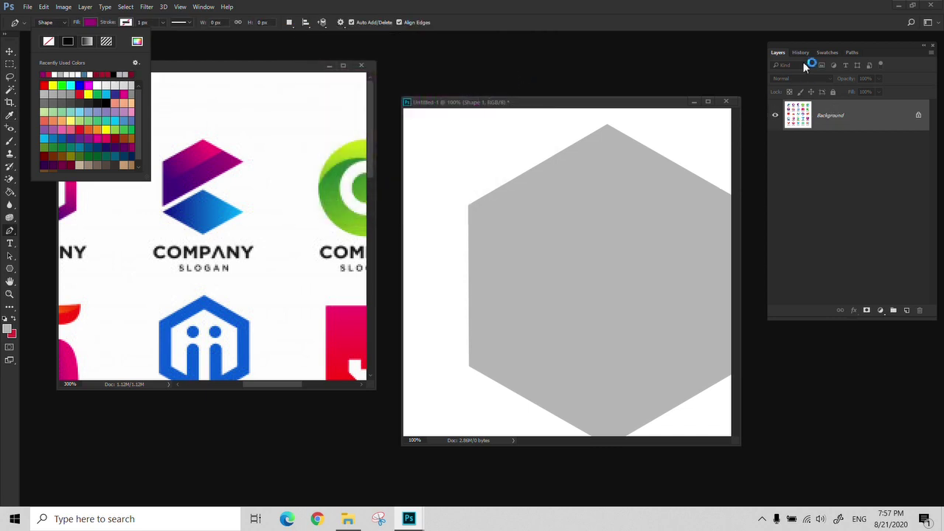
Fill the four-corner shape in Untitled-1 with purple 8e0378 sampled from the reference logo
click(588, 107)
click(95, 24)
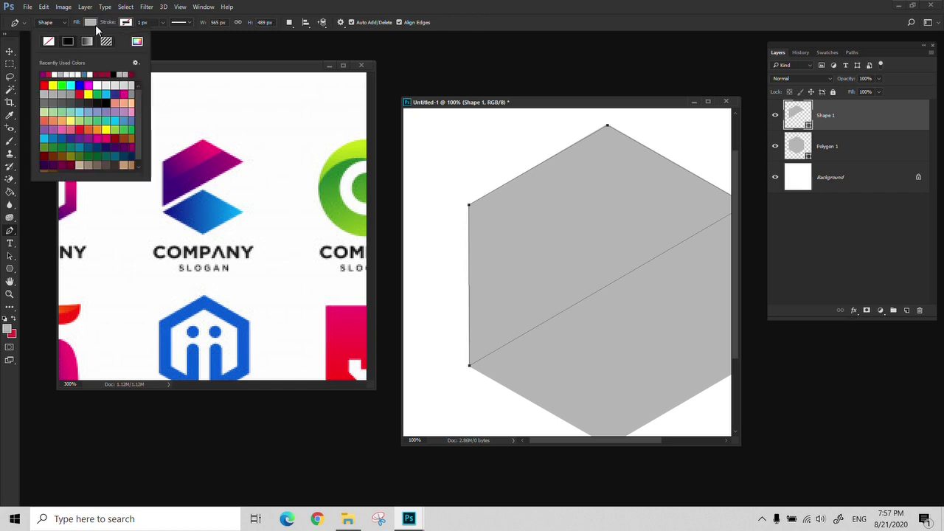
click(136, 42)
click(217, 164)
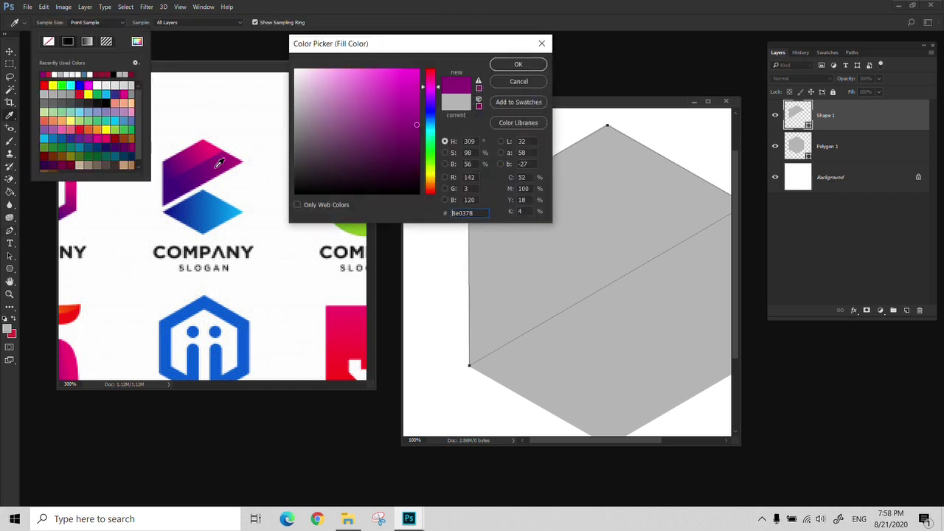
click(519, 64)
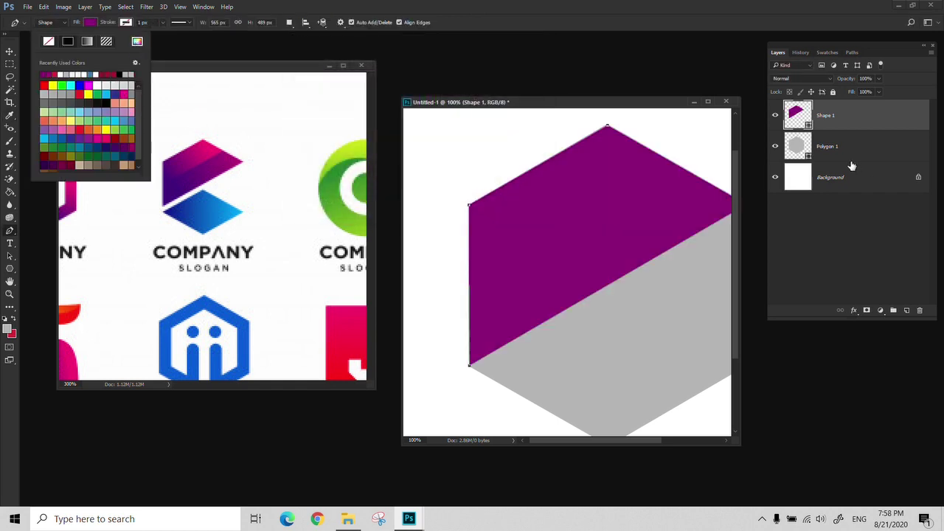
Sample the reference logo's magenta-purple as the background color and its dark indigo as the foreground color
click(190, 66)
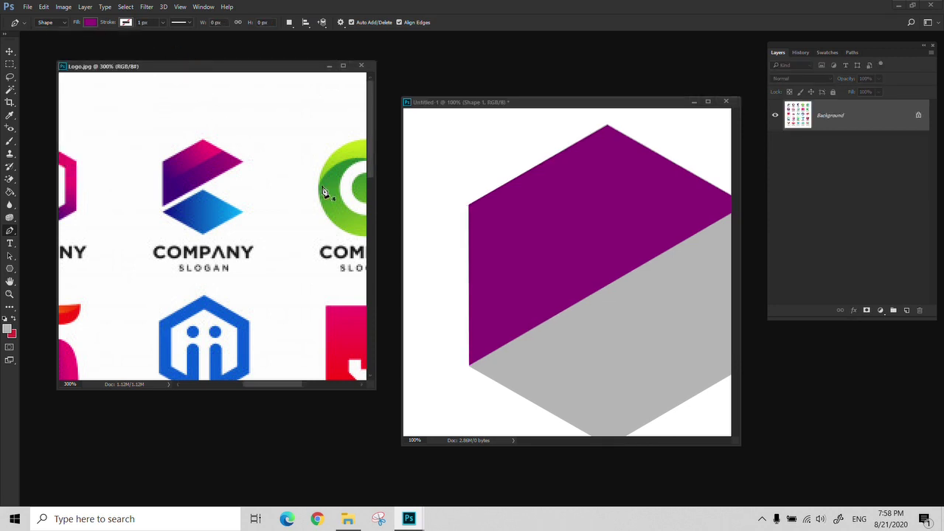
click(477, 301)
drag(471, 295, 456, 290)
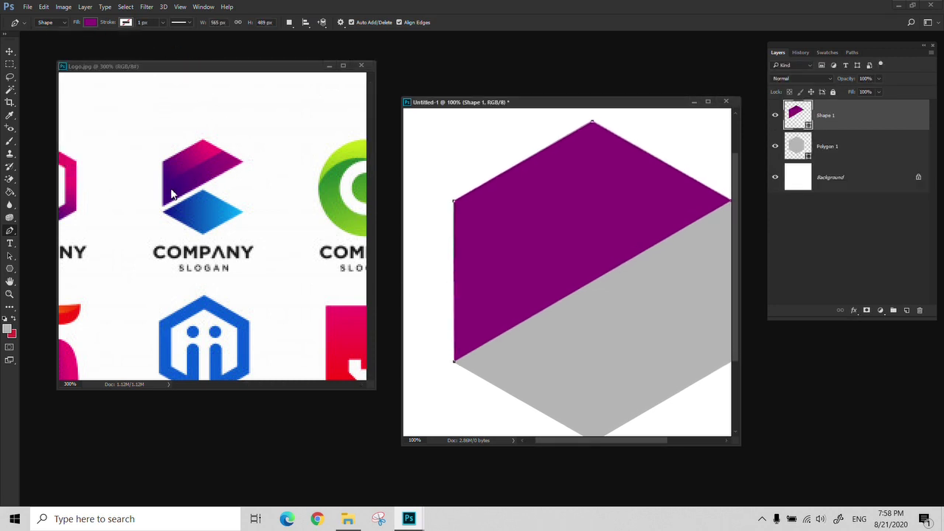
key(i)
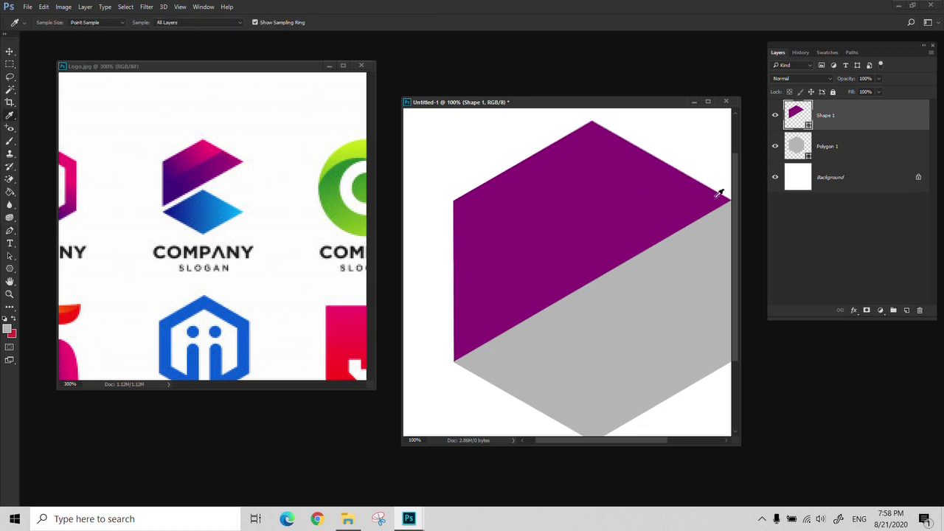
click(225, 158)
click(13, 318)
Add a Gradient Overlay to Shape 1 using the Foreground to Background preset
click(855, 311)
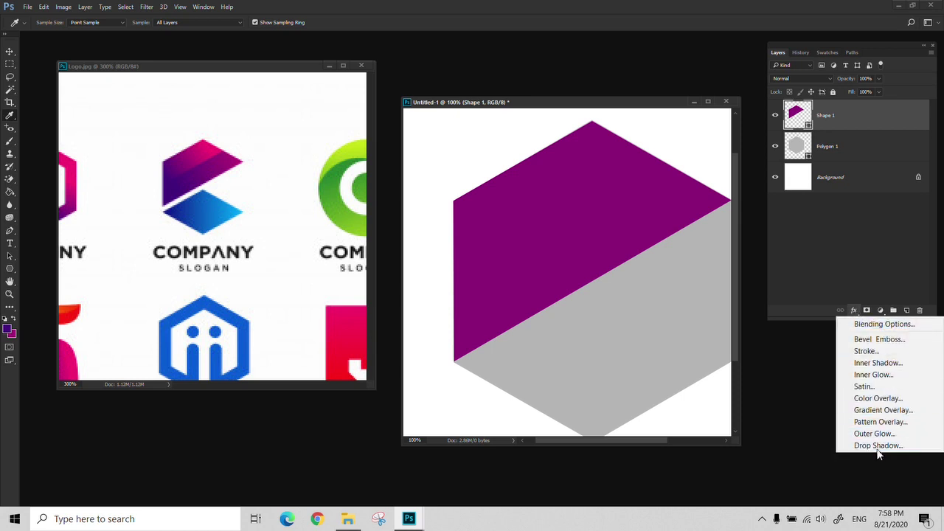
click(882, 412)
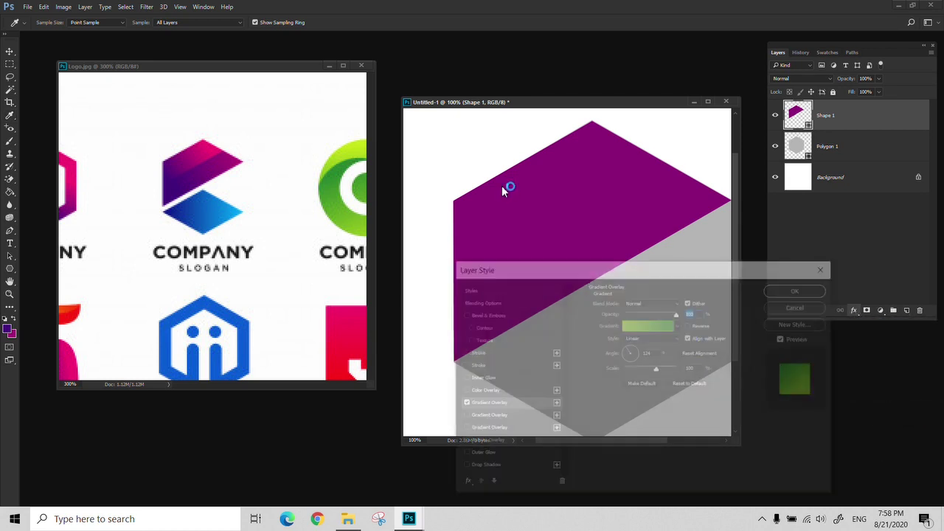
click(646, 325)
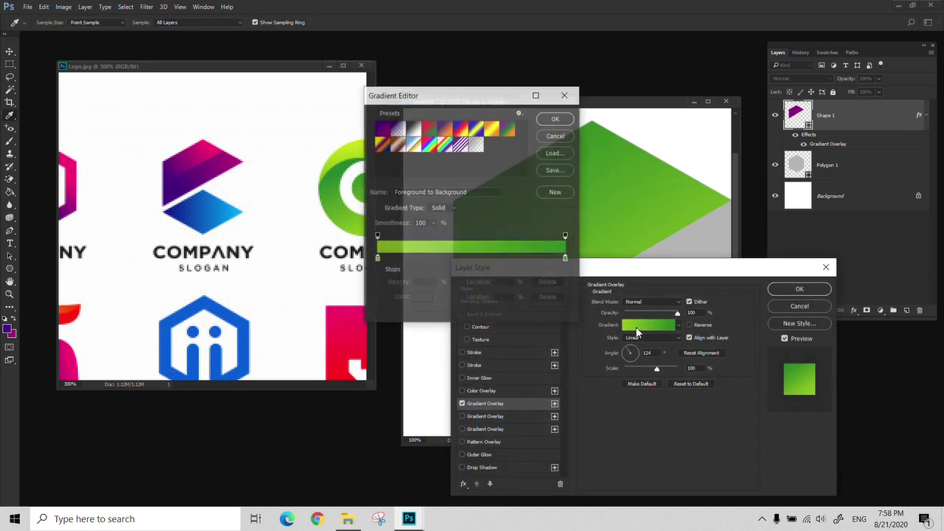
click(380, 129)
click(555, 118)
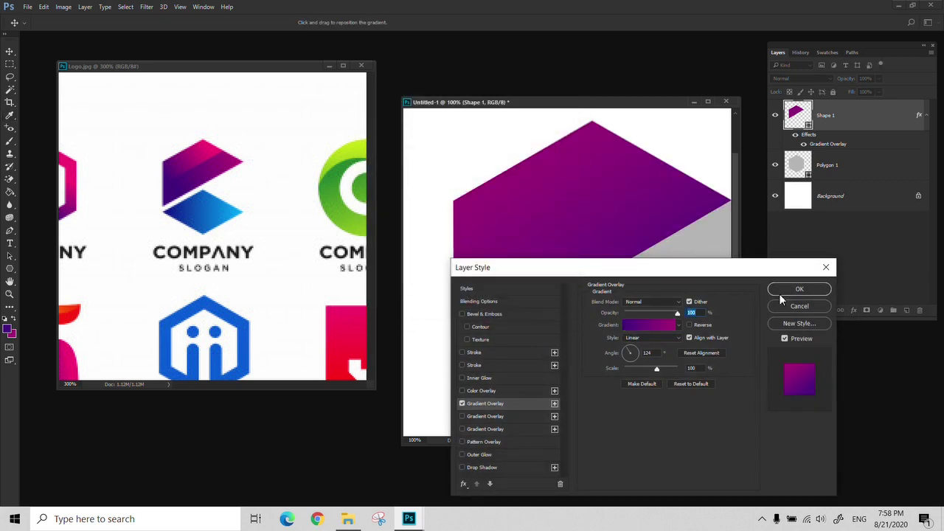
Set the Shape 1 gradient overlay's angle to 45° and apply the layer style
drag(701, 270, 816, 245)
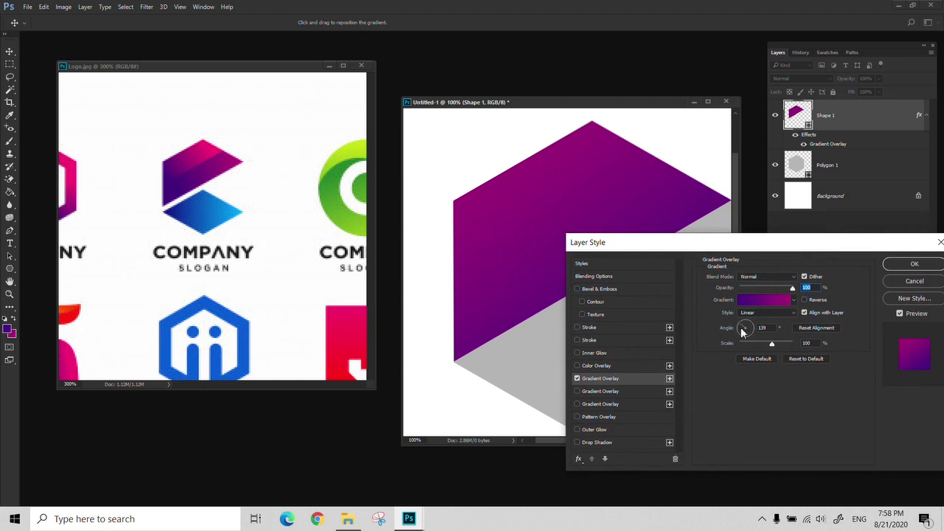
click(738, 333)
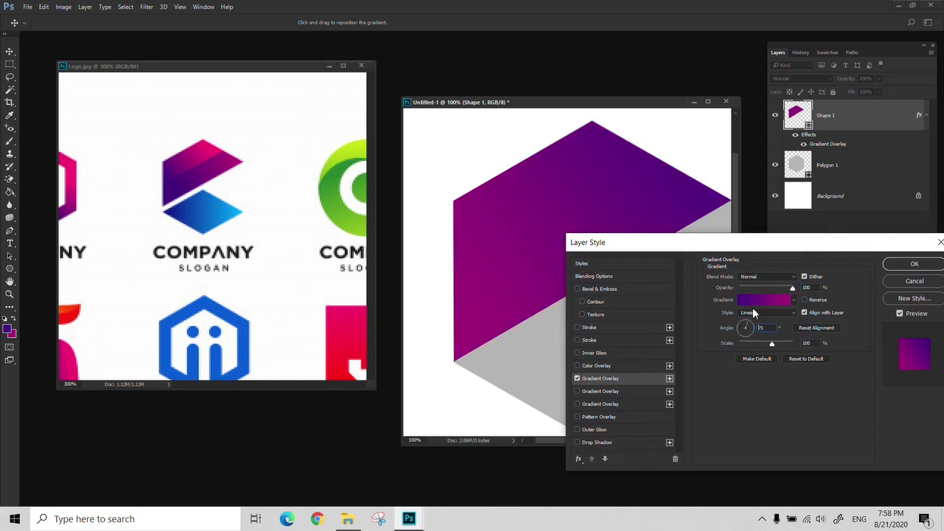
drag(761, 309, 763, 312)
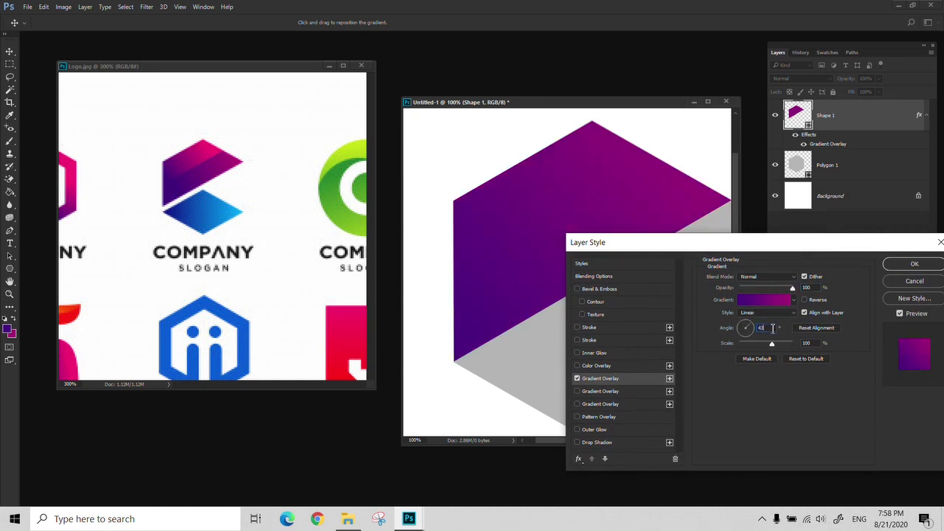
text(45)
click(909, 270)
key(i)
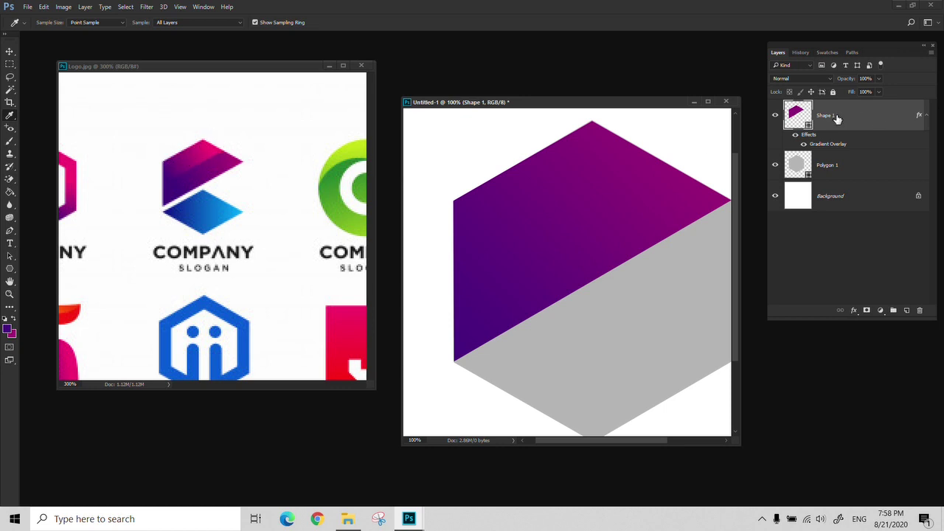
Duplicate Shape 1, clip the copy to the original, and shift it up and slightly to the right
key(ctrl+j)
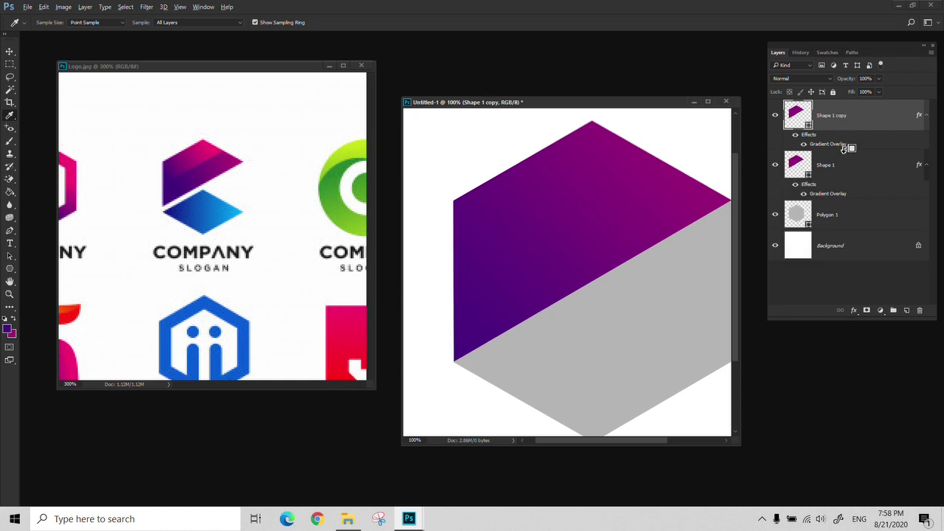
alt+click(845, 153)
key(v)
drag(597, 267, 622, 208)
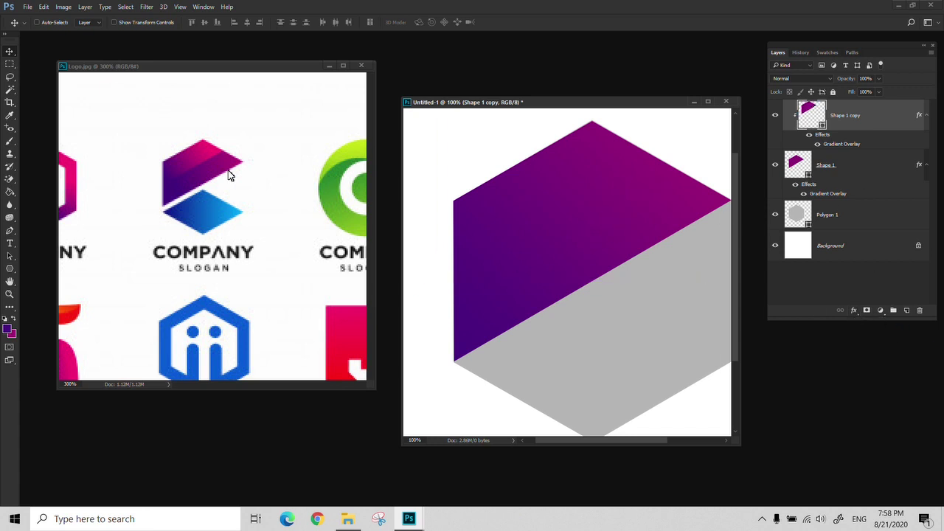
Sample the bright magenta from the upper part of the reference logo as the foreground color
key(i)
click(207, 151)
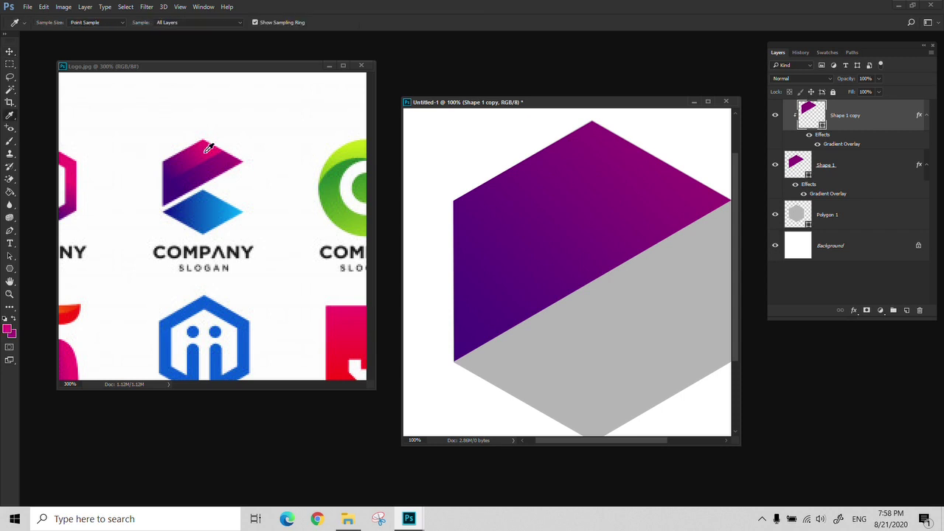
Switch Shape 1 copy's Gradient Overlay to the Foreground to Transparent preset and apply the layer style
click(854, 311)
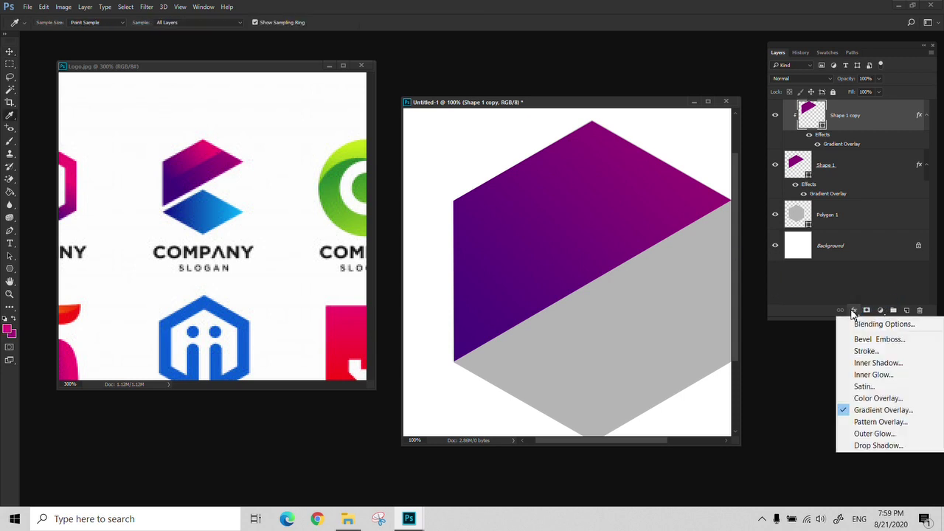
click(882, 410)
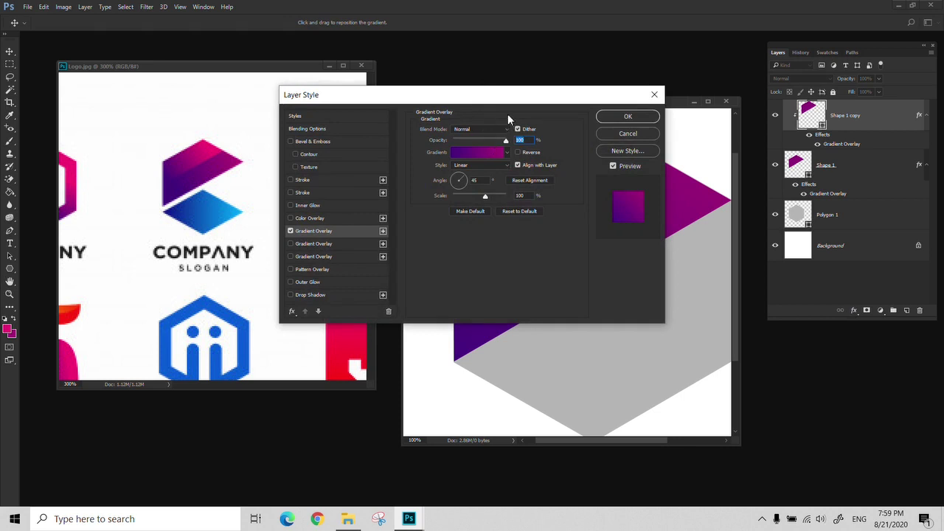
drag(508, 94, 619, 203)
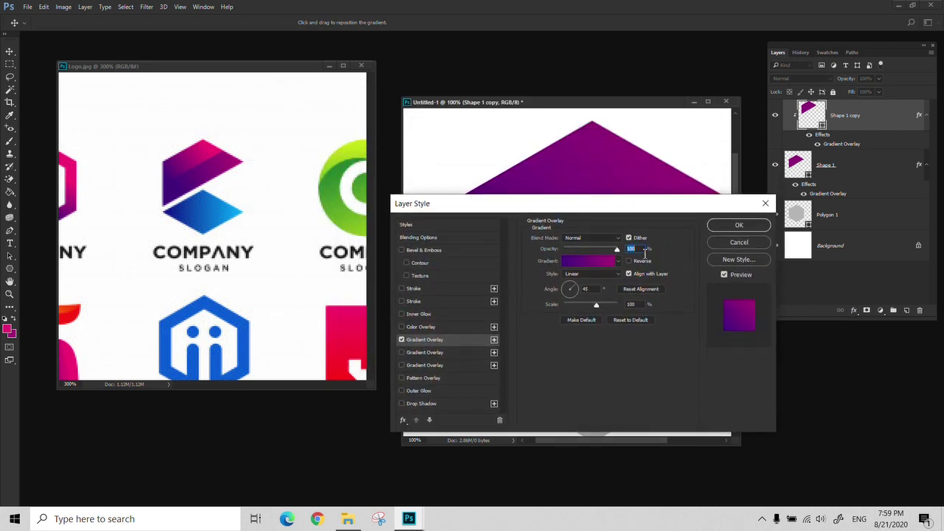
click(592, 262)
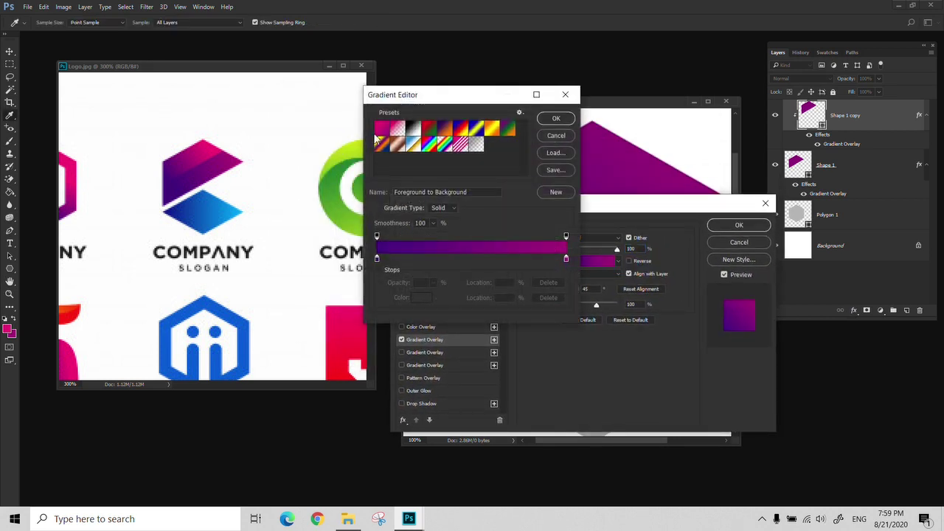
click(399, 132)
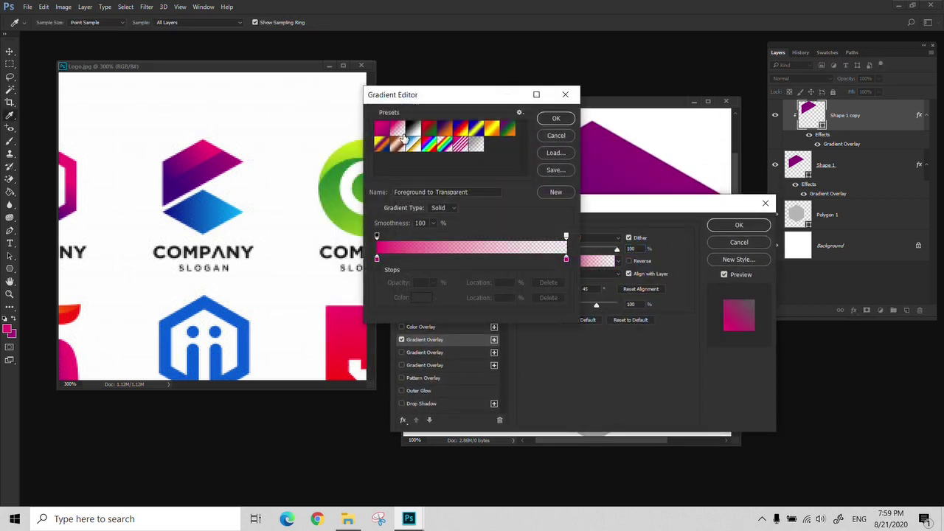
click(556, 119)
click(739, 225)
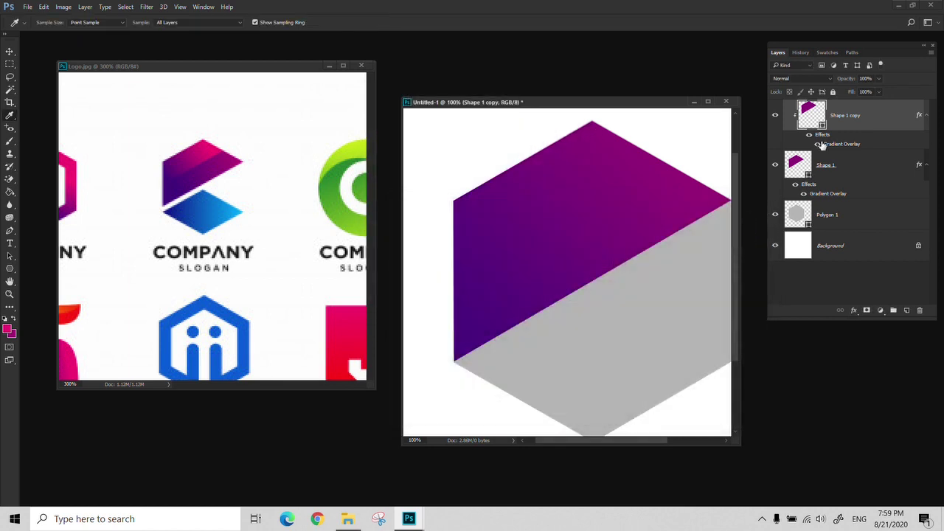
Release Shape 1 copy from its clipping mask and delete the layer
alt+click(865, 154)
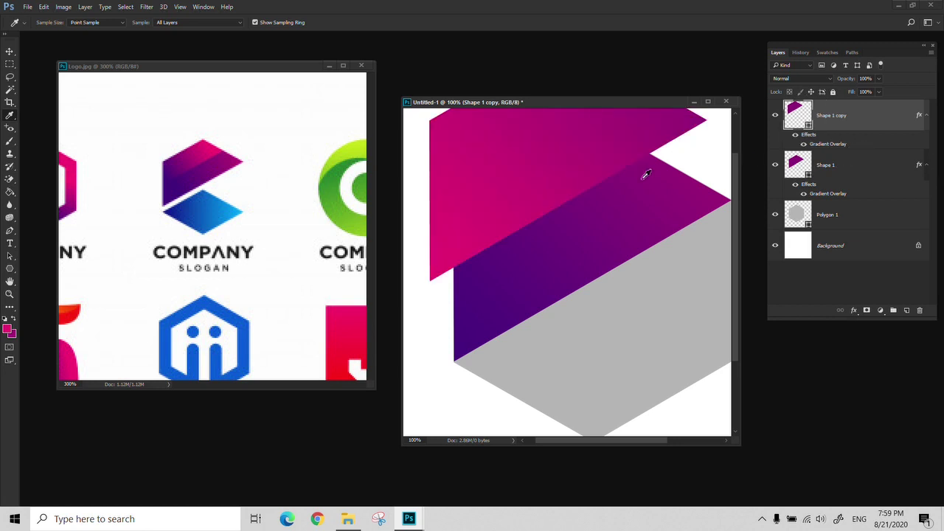
key(v)
drag(607, 169, 625, 217)
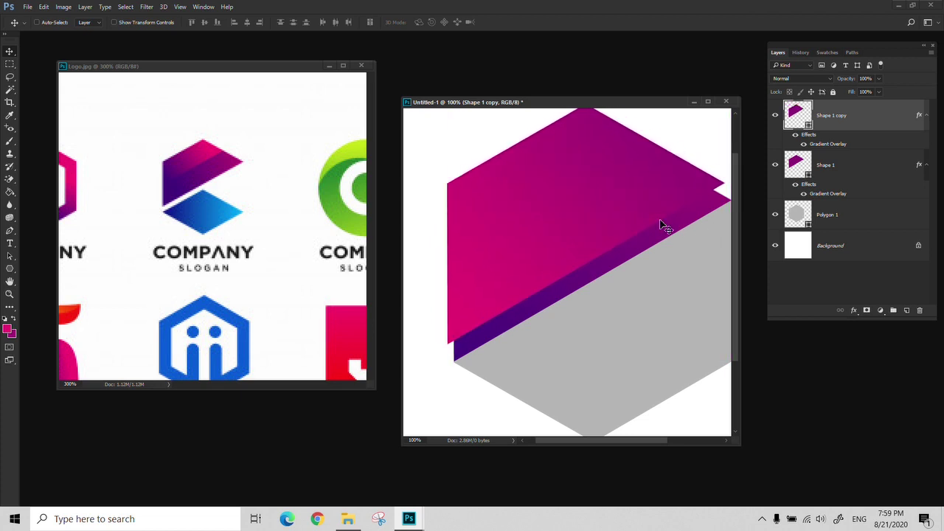
click(920, 311)
key(Return)
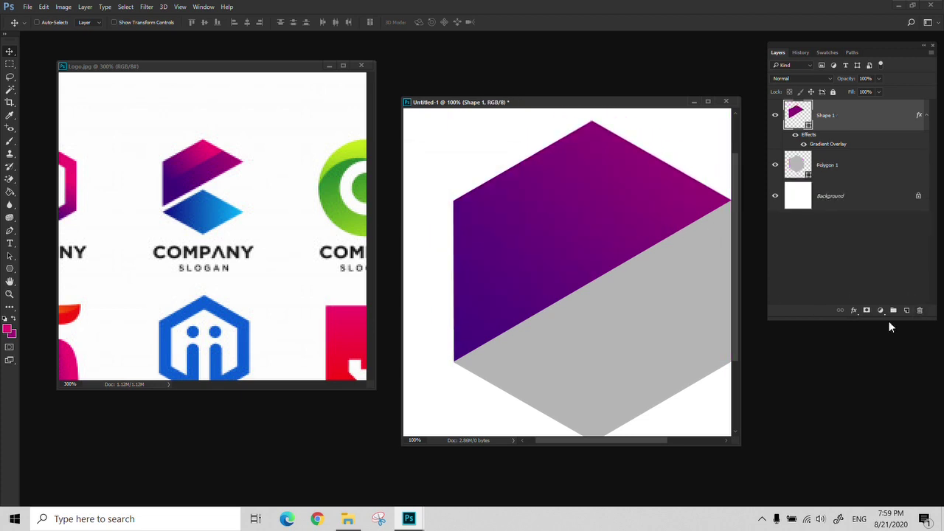
click(907, 311)
key(p)
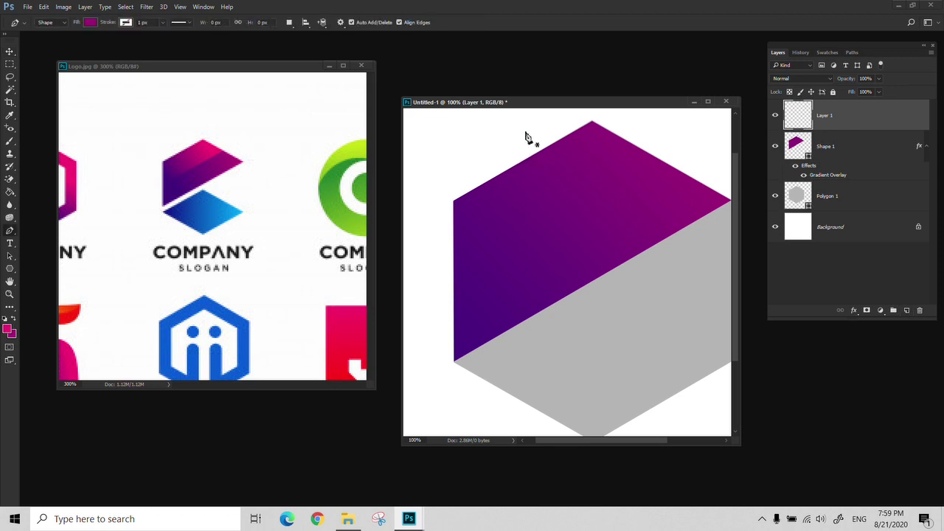
scroll(599, 130, up, 1)
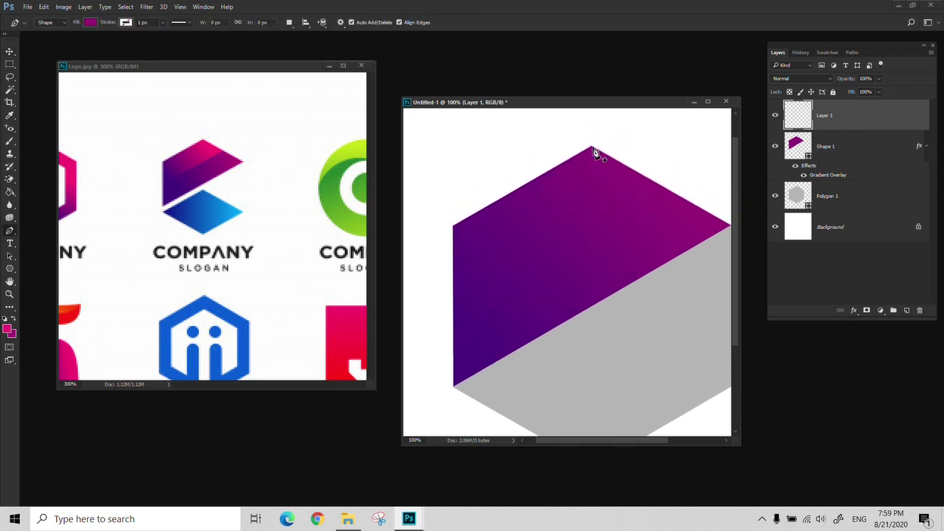
key(Delete)
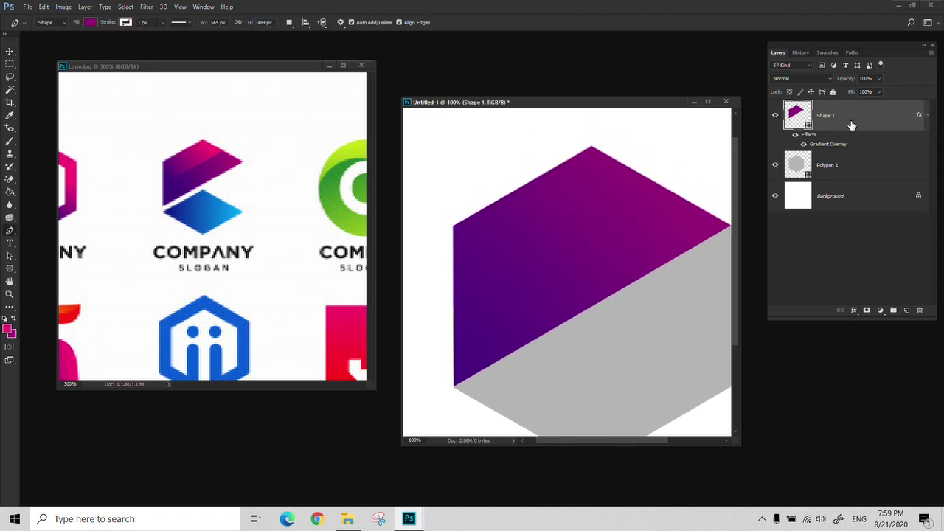
Duplicate Shape 1, scale the copy proportionally to about 67%, and align its peak with the hexagon's top vertex
key(ctrl+j)
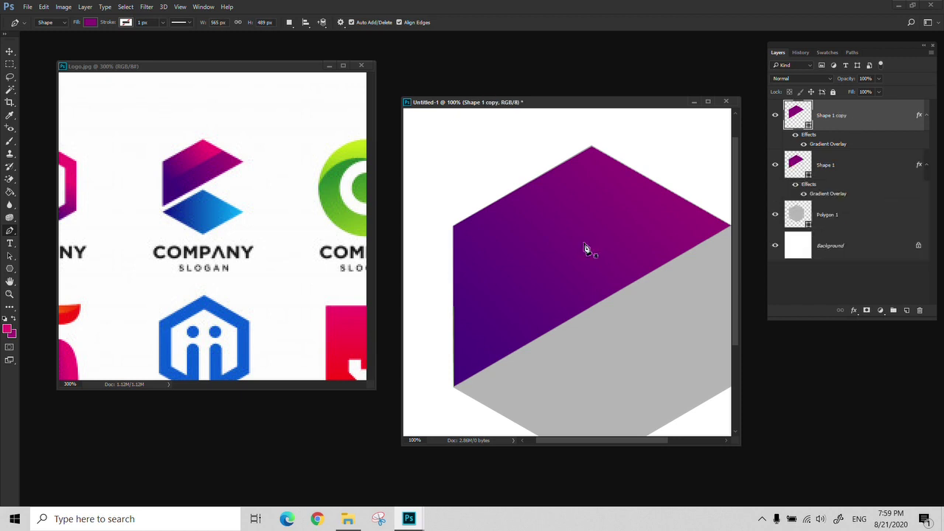
key(v)
drag(599, 270, 607, 204)
key(ctrl+t)
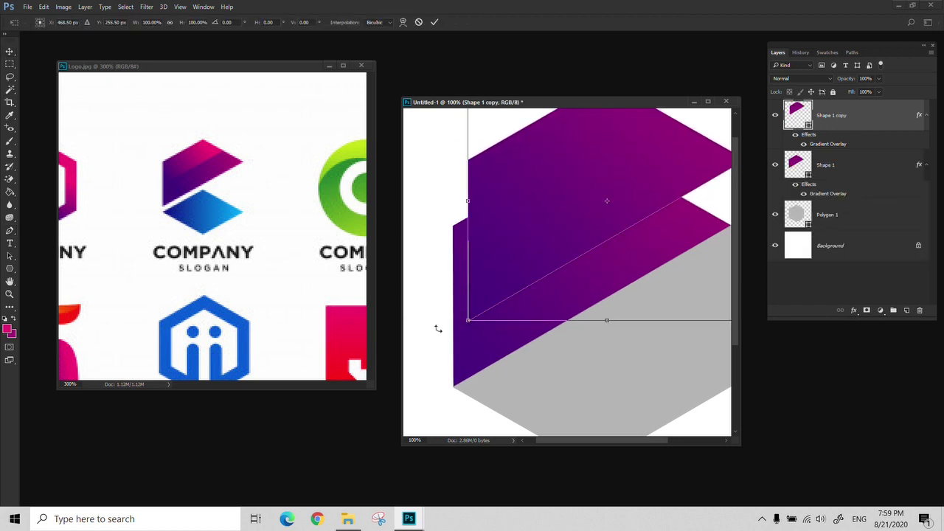
drag(466, 321, 558, 238)
drag(673, 219, 616, 283)
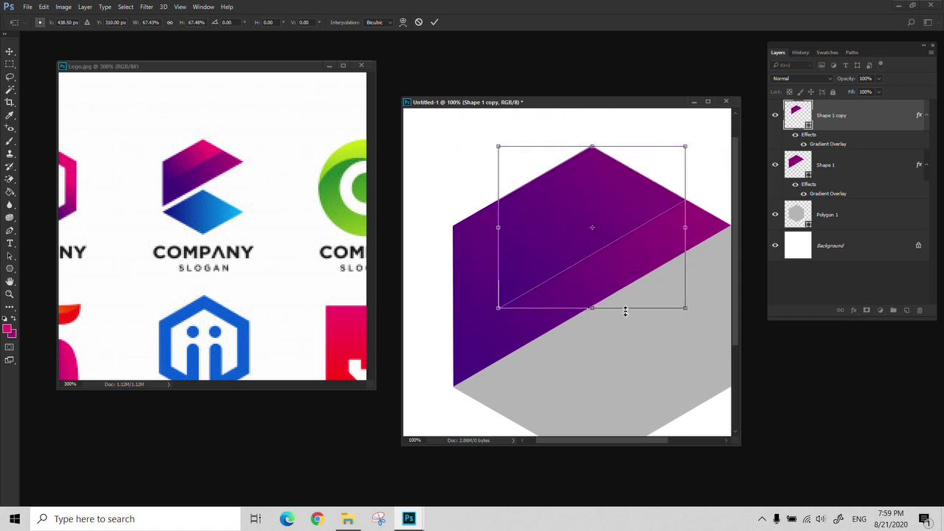
key(Return)
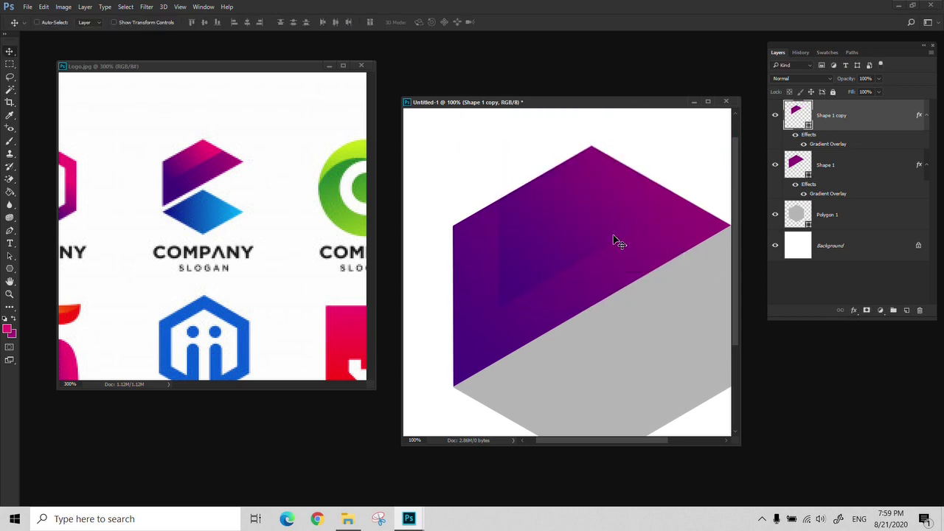
Sample the reference logo's dark purple as the foreground color and give Shape 1 copy's gradient overlay the Foreground to Background preset
key(i)
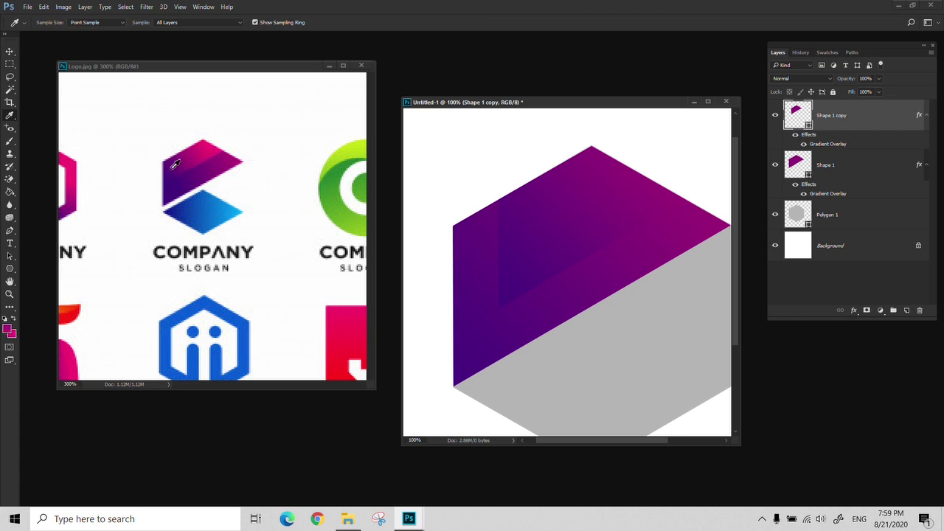
double_click(819, 145)
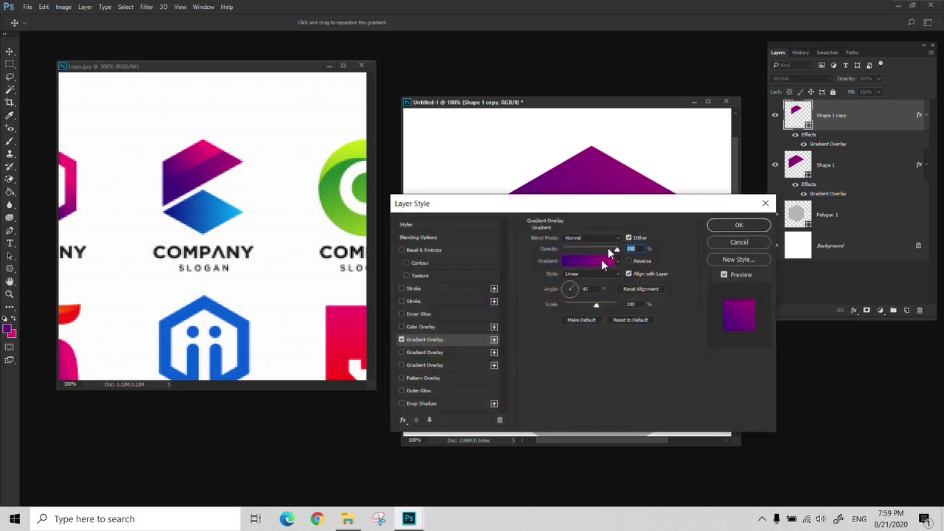
click(595, 263)
click(377, 127)
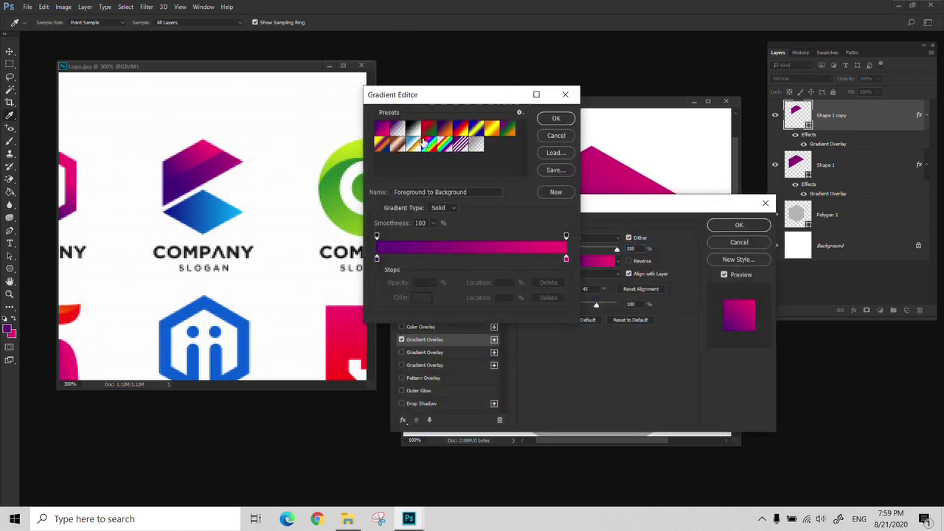
click(555, 120)
Adjust the angle of Shape 1 copy's gradient overlay and apply the layer style
drag(638, 204, 801, 230)
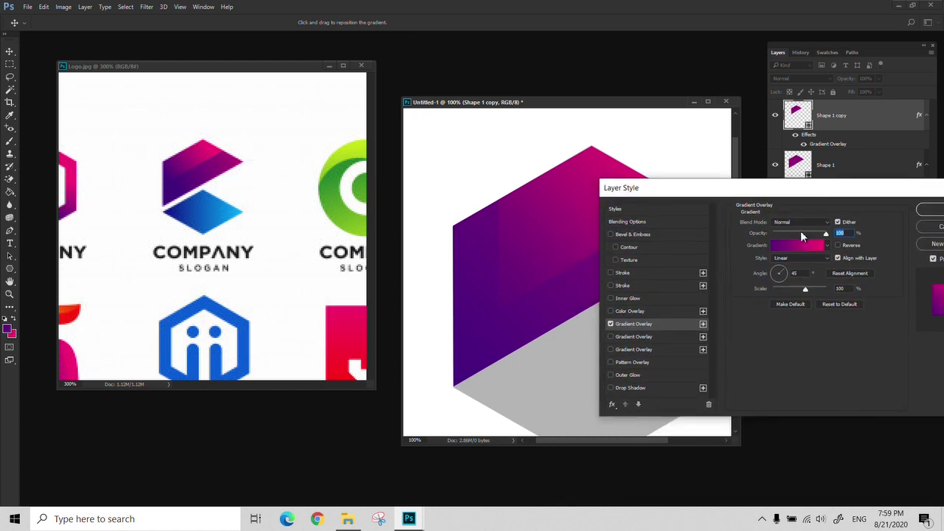
double_click(793, 273)
click(930, 209)
Sample the blue of the reference logo's lower diamond as the foreground color
key(i)
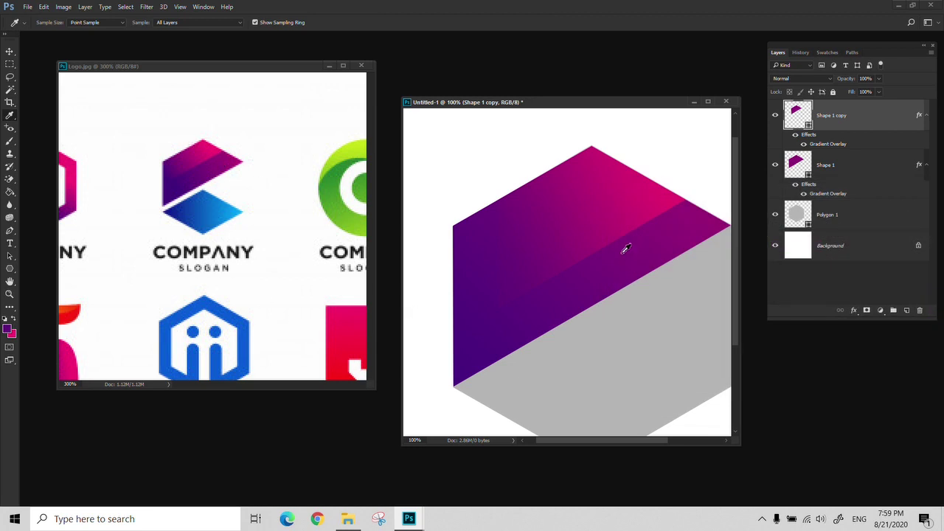
drag(662, 221, 592, 166)
key(z)
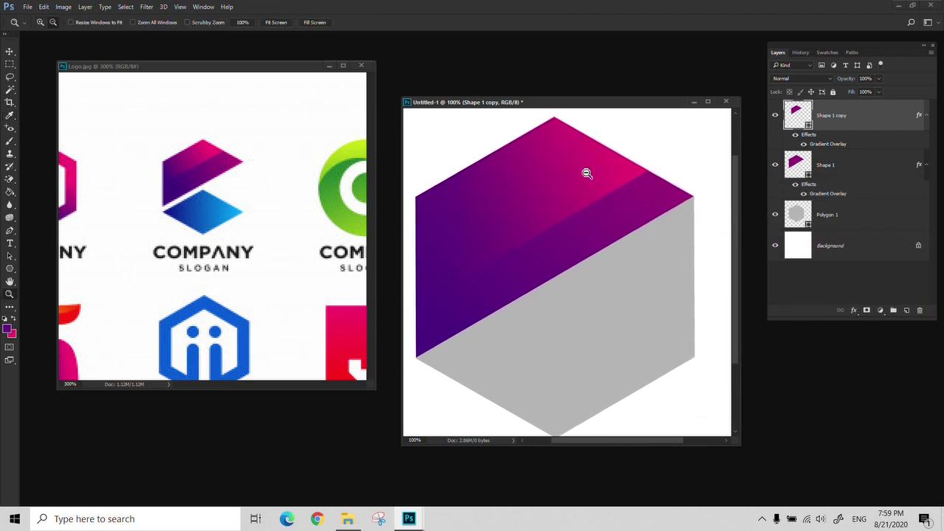
alt+click(586, 173)
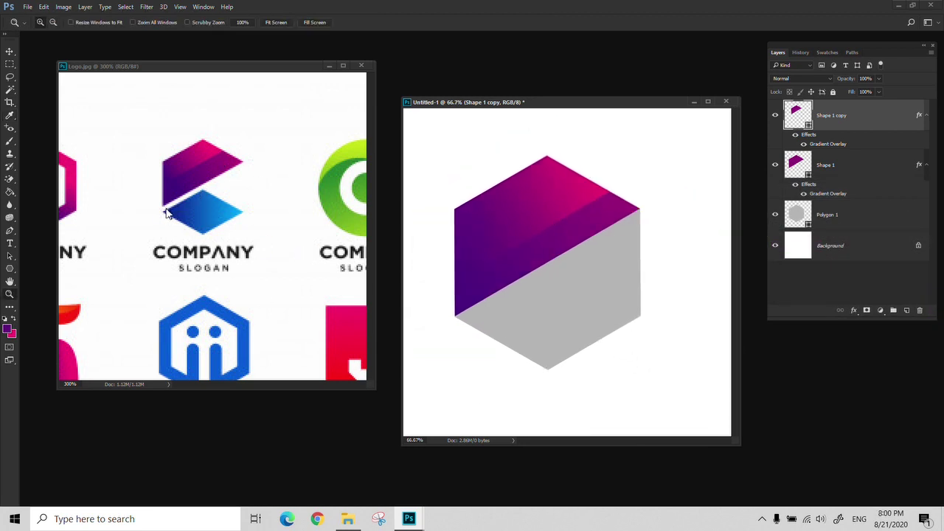
key(i)
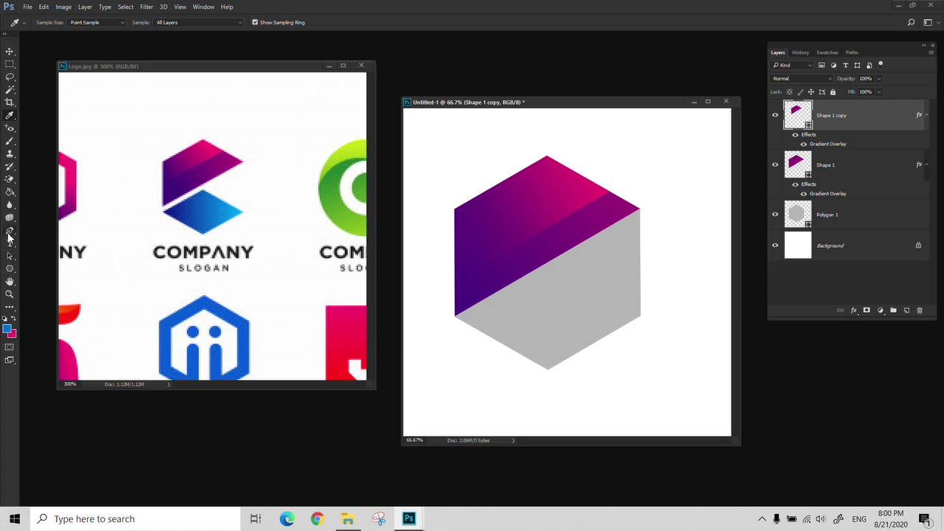
Draw a closed four-point diamond about 564 x 318 px with the Pen tool over the hexagon's lower half, its upper corner at the center
click(10, 231)
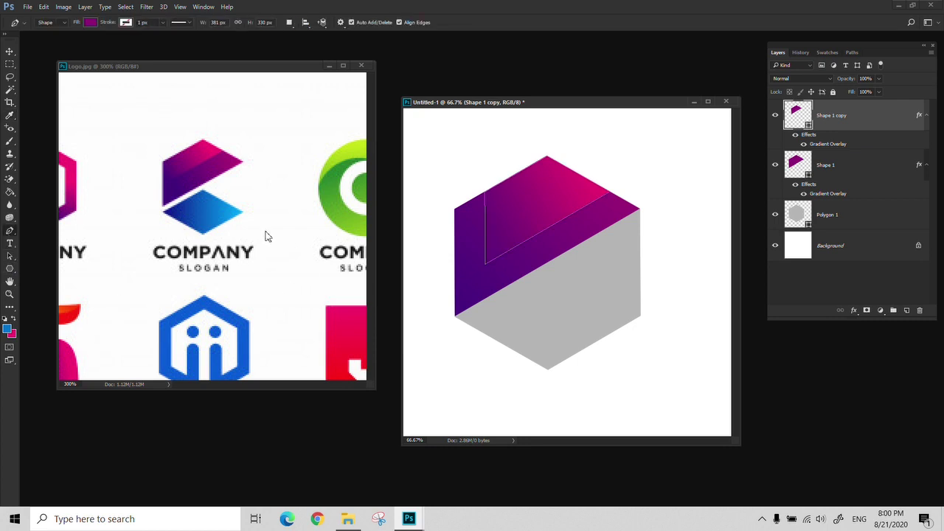
click(455, 318)
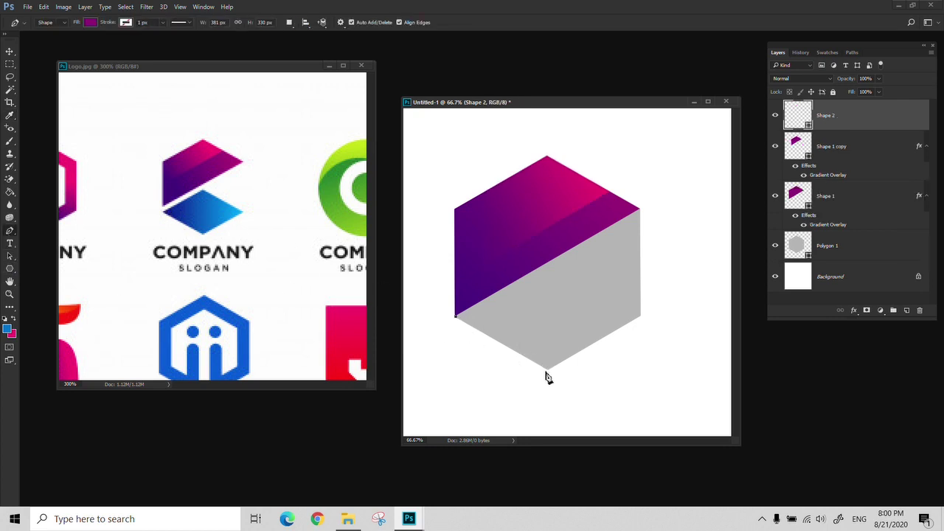
click(546, 369)
click(640, 316)
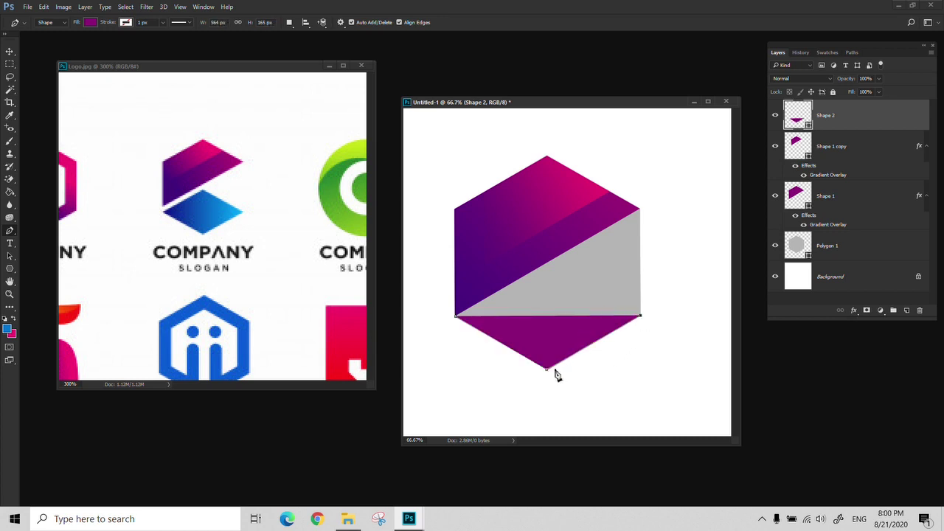
click(543, 270)
drag(542, 266, 543, 265)
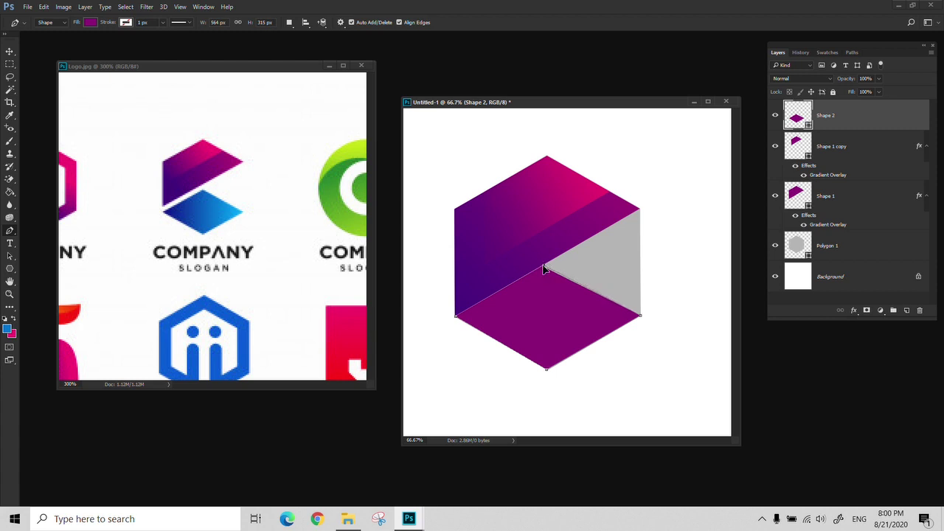
click(457, 316)
Show the rulers and place a vertical guide through the hexagon's bottom vertex
key(ctrl+r)
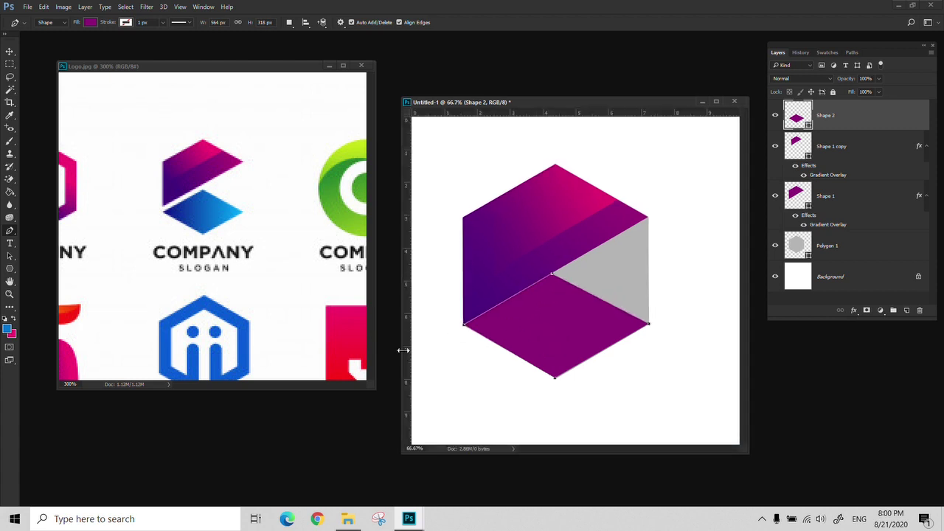
key(c)
drag(410, 360, 558, 367)
key(z)
triple_click(564, 292)
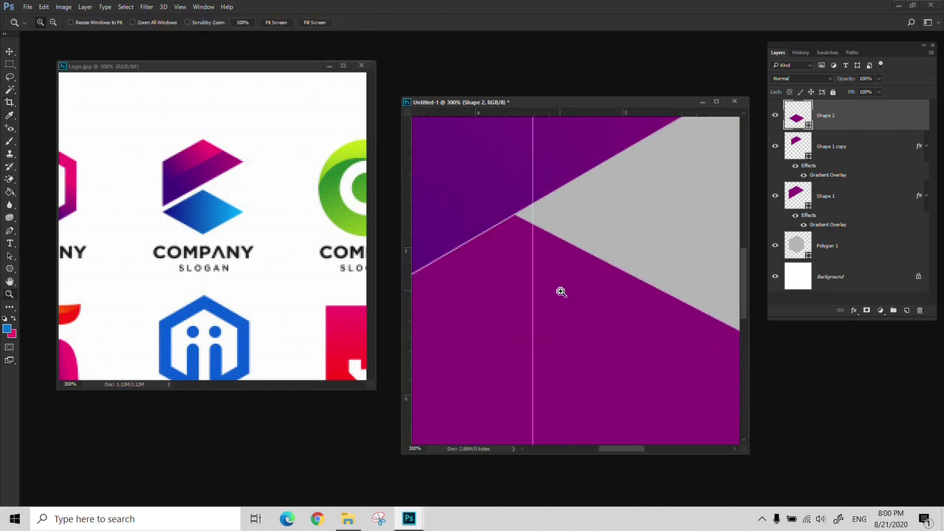
drag(561, 292, 563, 32)
key(f)
drag(644, 387, 942, 505)
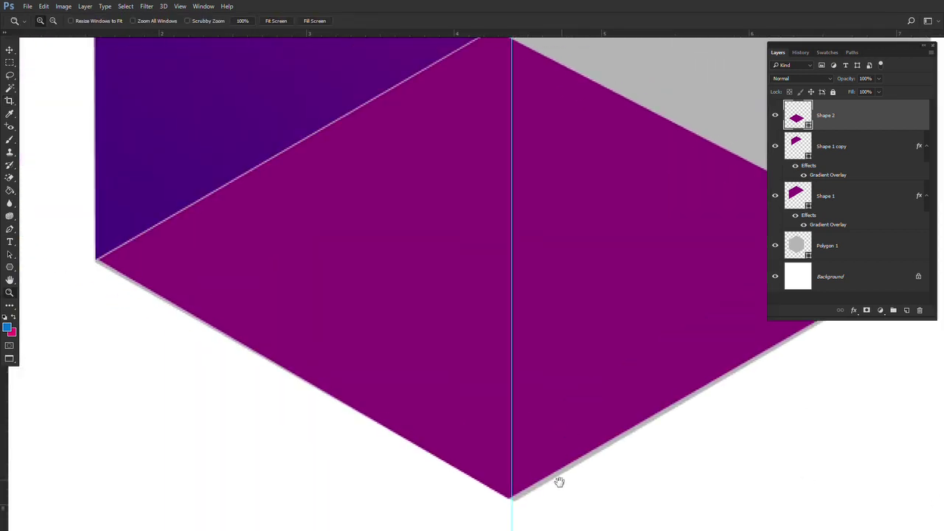
key(v)
drag(509, 450, 510, 448)
Shift the Shape 2 diamond slightly right so its upper corner sits on the vertical guide
drag(518, 236, 481, 500)
key(z)
double_click(449, 286)
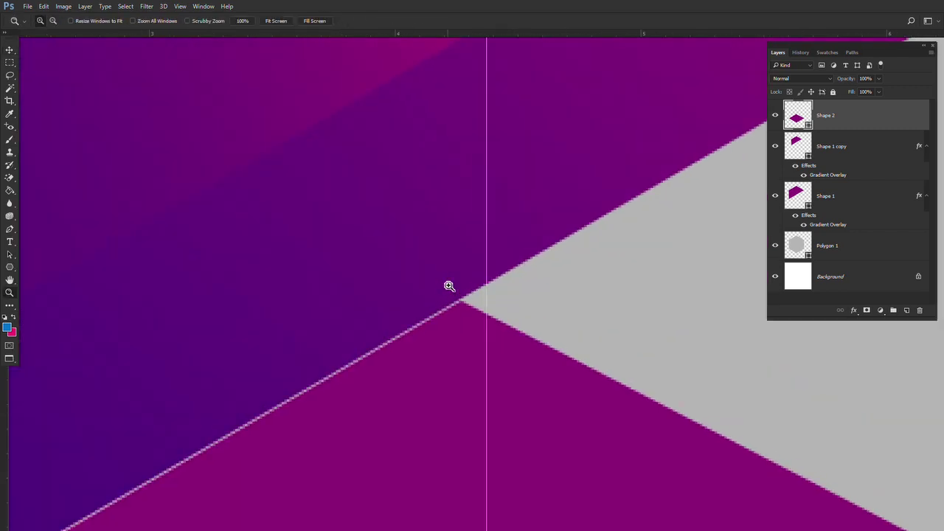
key(p)
drag(465, 306, 490, 293)
key(z)
right_click(501, 352)
click(520, 359)
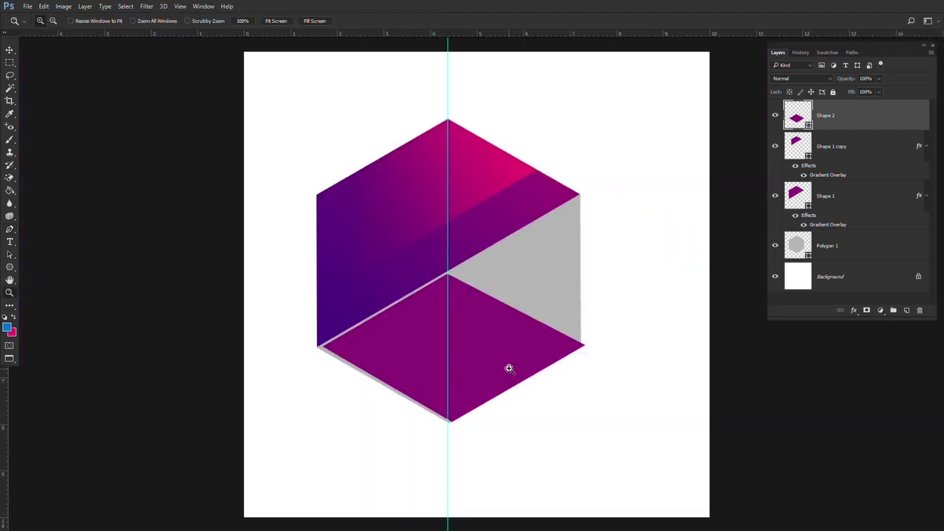
key(v)
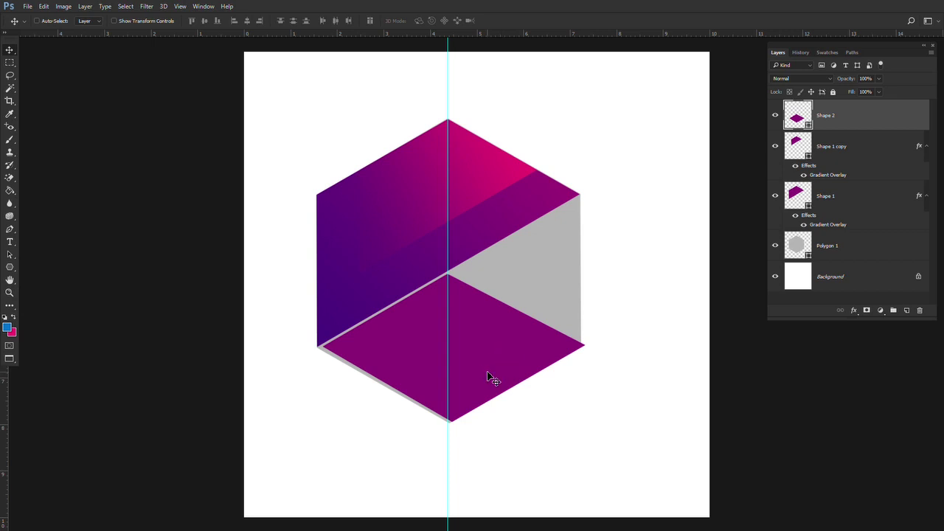
Nudge the Shape 2 diamond into alignment with the hexagon's lower side corners and bottom vertex
drag(488, 374, 488, 375)
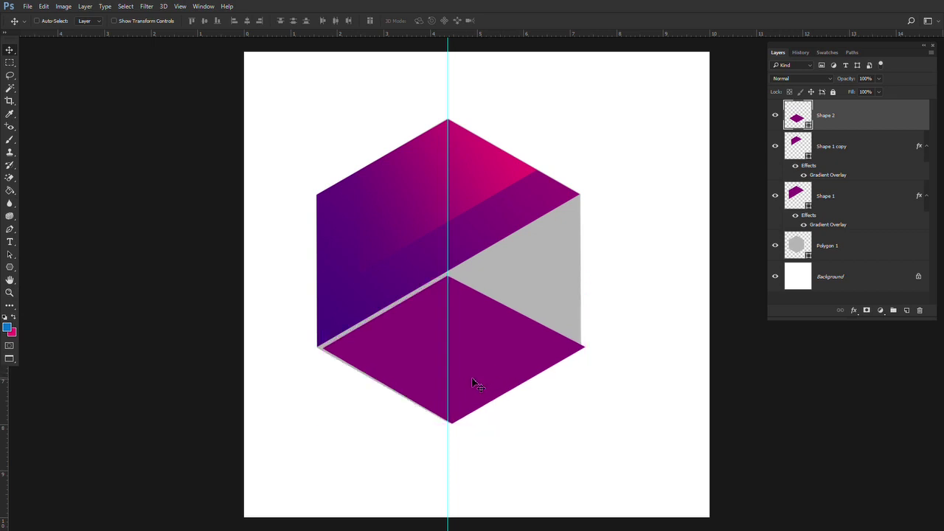
key(Up)
key(Up)
key(Up)
key(Left)
key(Left)
key(Left)
key(Left)
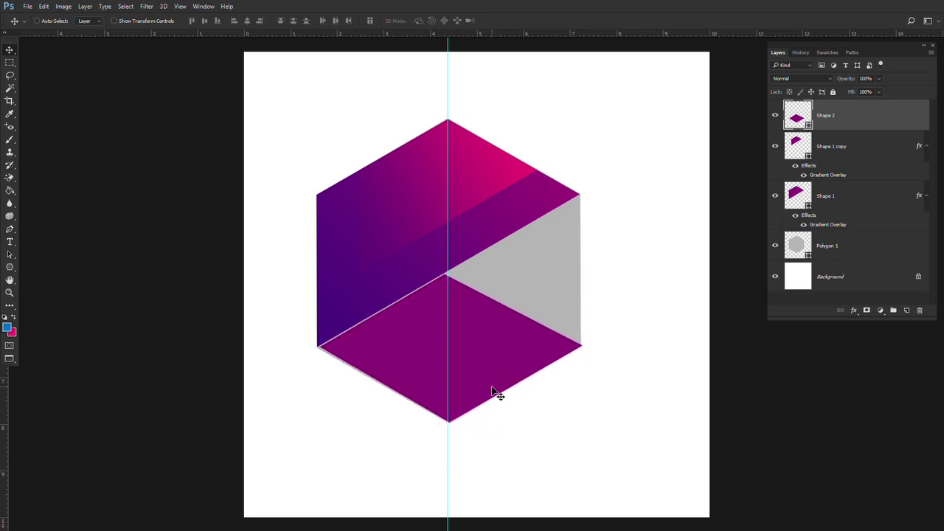
key(Down)
key(Down)
Move the diamond's upper anchor point to the hexagon's center on the guide and its left anchor point onto the hexagon's lower-left corner
key(z)
click(419, 334)
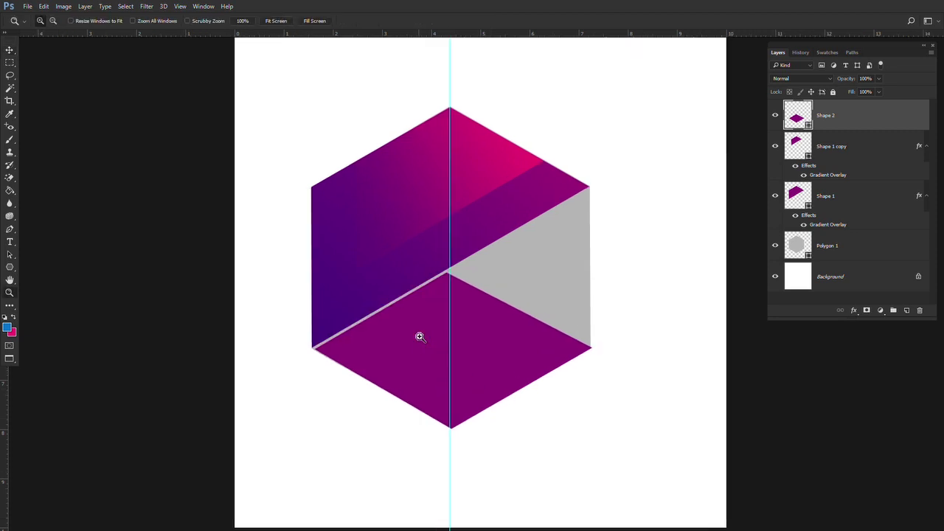
click(436, 320)
key(p)
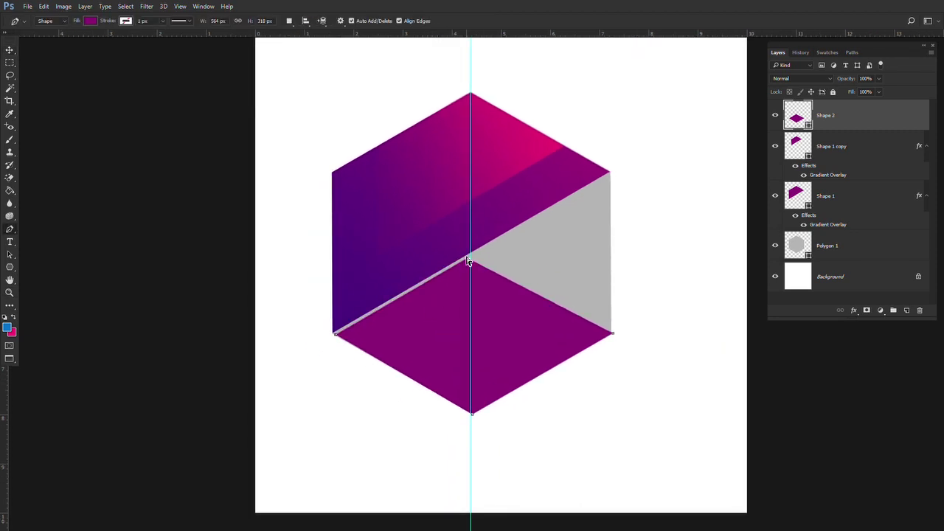
drag(467, 256, 470, 259)
drag(469, 256, 470, 251)
drag(335, 336, 333, 335)
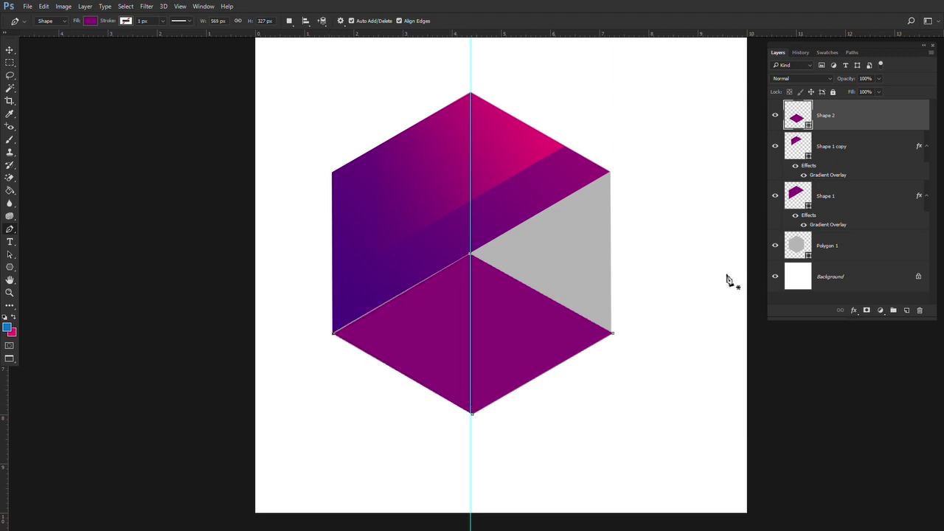
Remove the vertical guide and return to the standard screen mode with both document windows visible
key(z)
alt+click(421, 283)
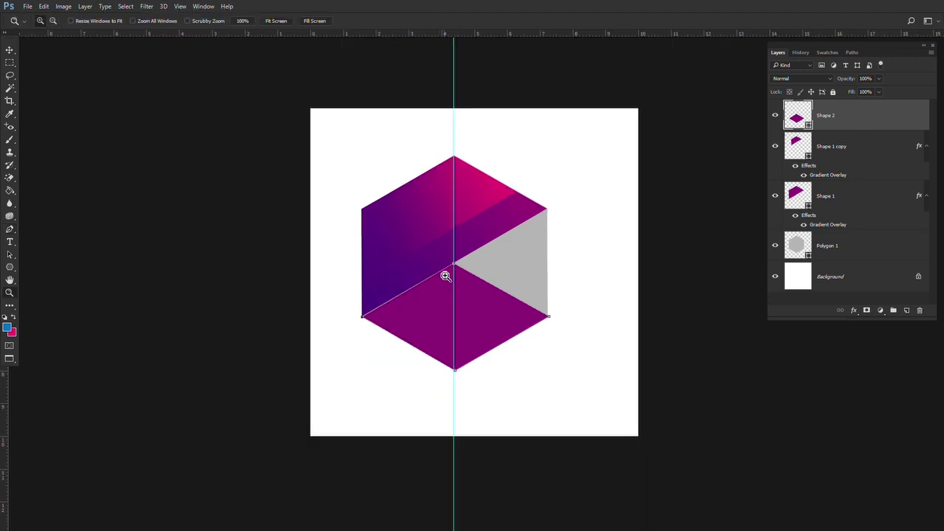
key(v)
drag(455, 225, 6, 292)
key(f)
key(f)
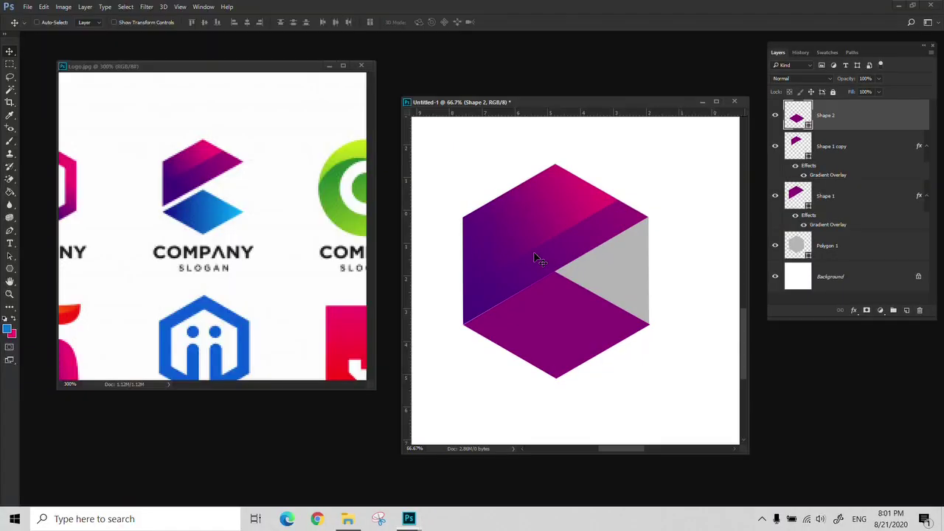
Sample the reference diamond's dark blue as the background color and its light blue as the foreground color
key(i)
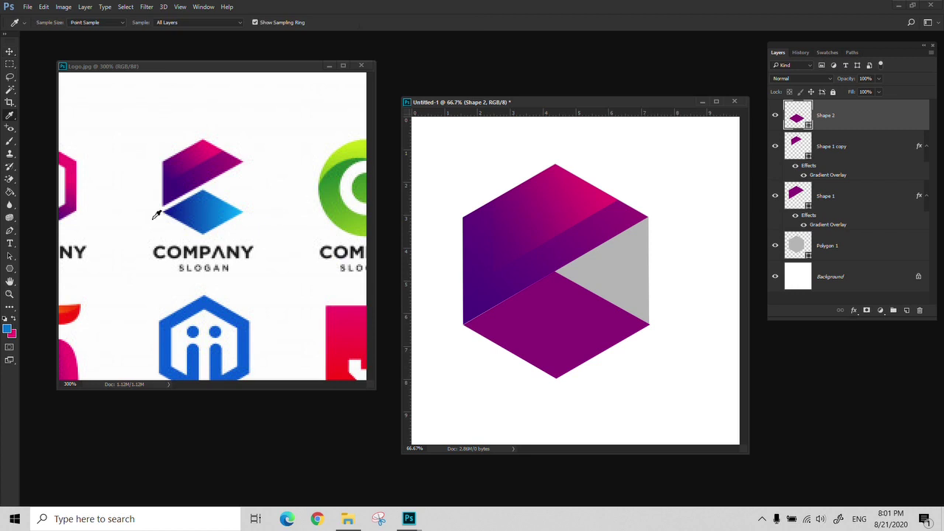
click(167, 213)
click(14, 321)
Add a Gradient Overlay to Shape 2 using the foreground-to-background gradient at a 90° angle
click(854, 310)
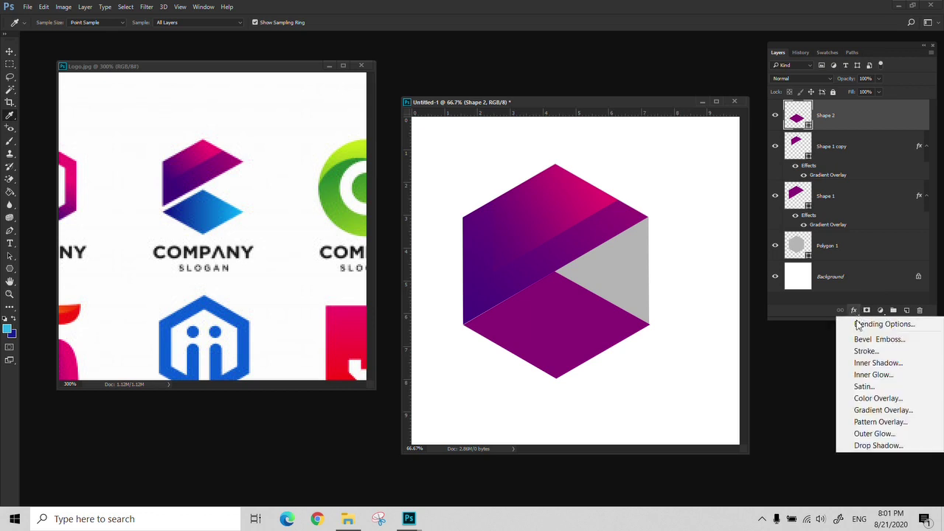
click(884, 409)
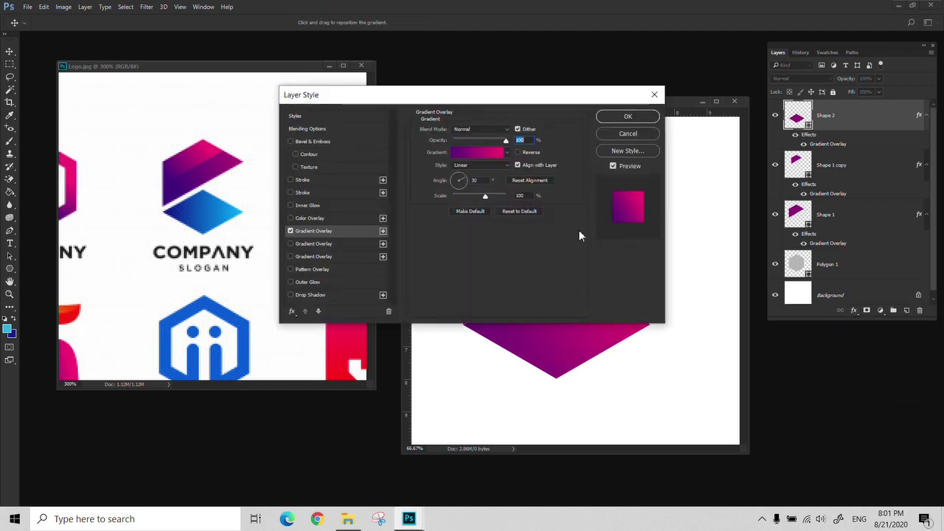
drag(539, 94, 451, 53)
drag(393, 136, 365, 136)
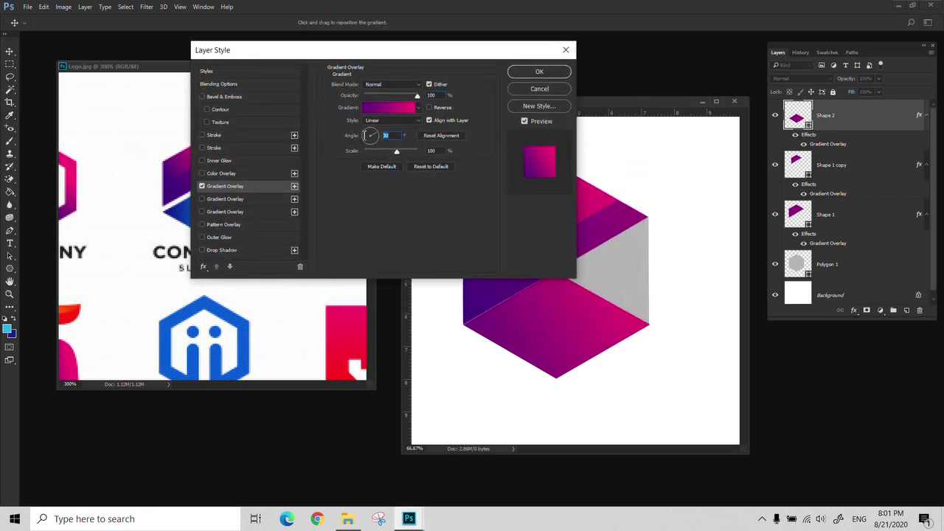
text(90)
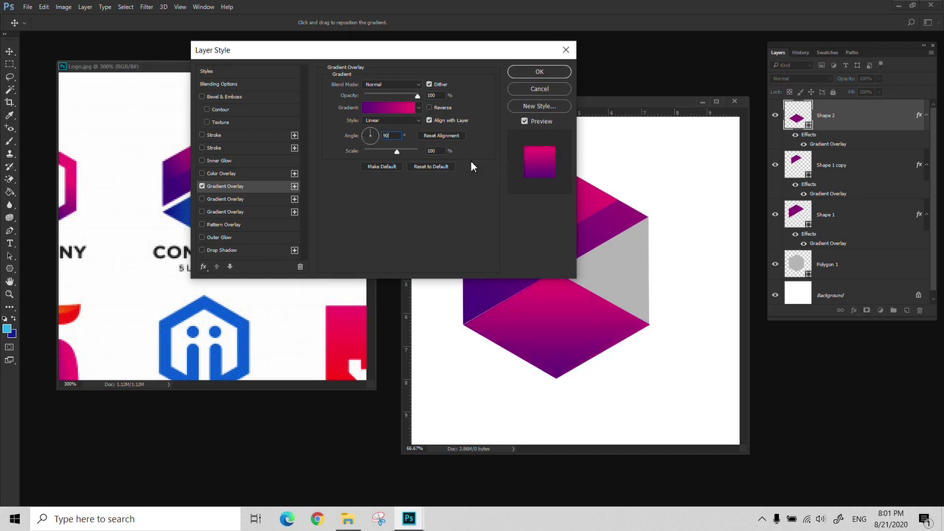
click(418, 108)
click(342, 131)
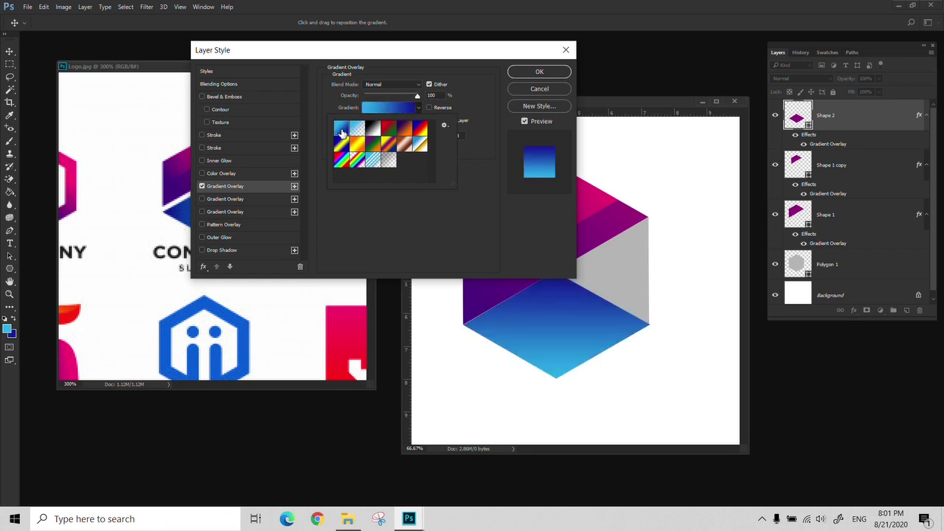
Set the Shape 2 gradient overlay's angle to 180° and apply the layer style
click(472, 93)
double_click(397, 136)
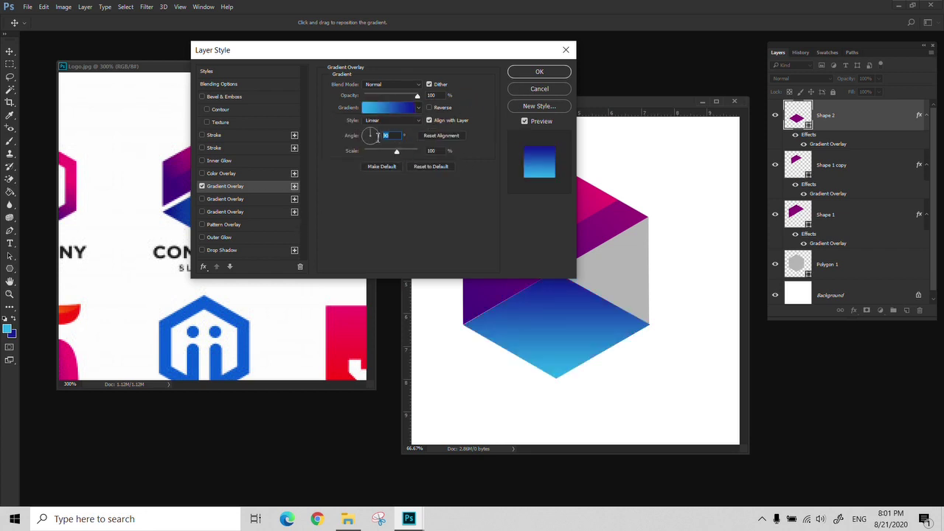
text(180)
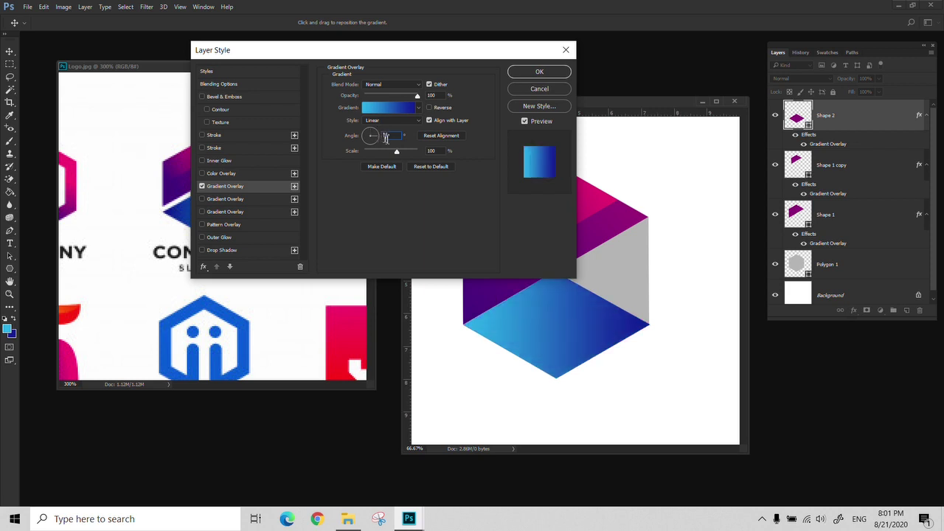
drag(391, 135, 373, 135)
text(180)
click(539, 72)
key(i)
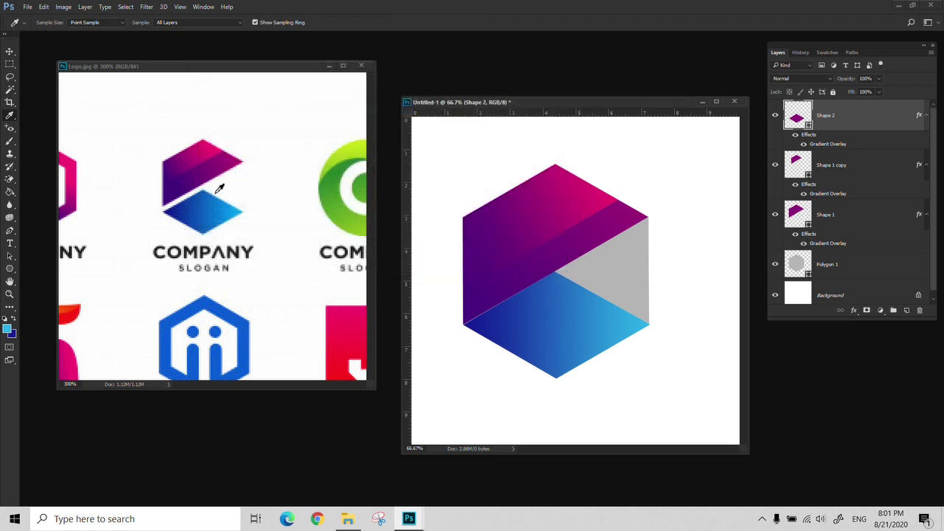
Delete the gray Polygon 1 hexagon layer
key(v)
click(871, 268)
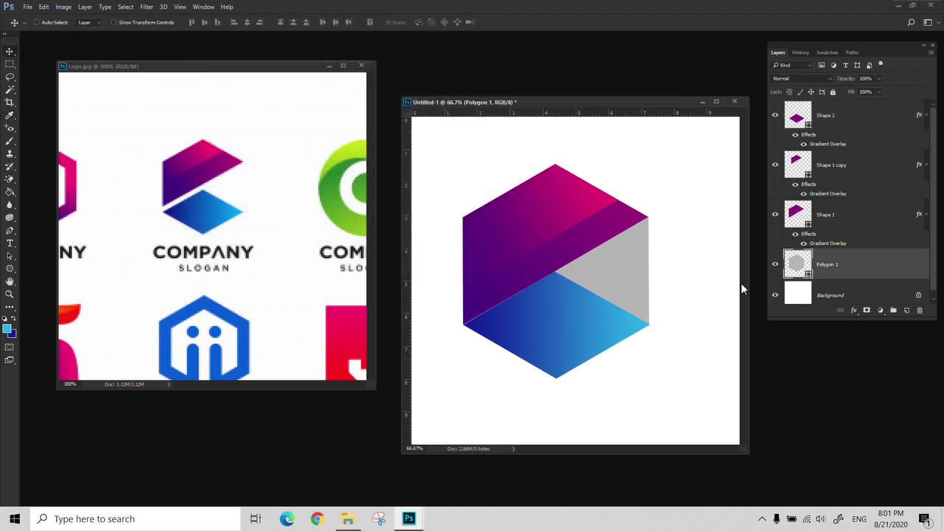
click(920, 313)
key(Return)
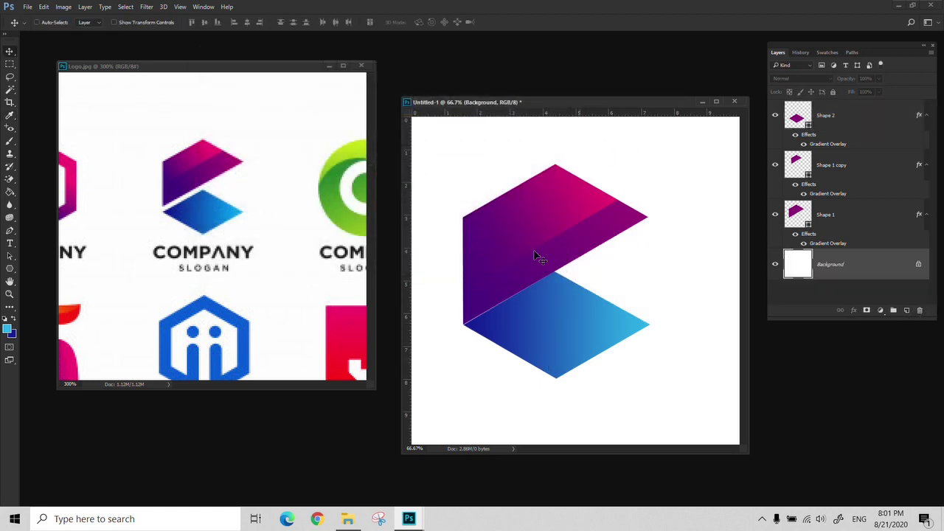
Move the Shape 2 diamond down and slightly right to leave a narrow white gap below the purple shape
click(880, 129)
drag(590, 310, 601, 317)
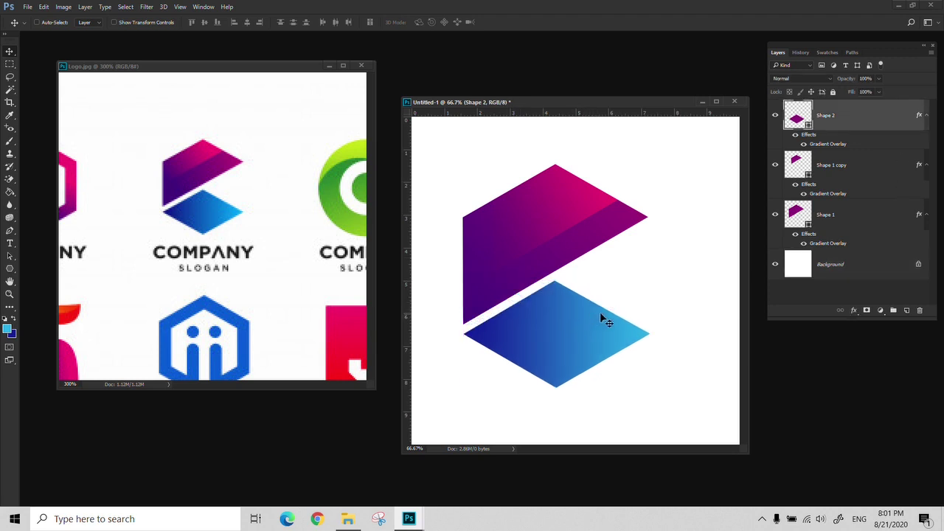
key(Right)
key(Right)
key(Right)
key(Right)
key(Right)
key(Up)
key(Up)
key(Up)
key(Up)
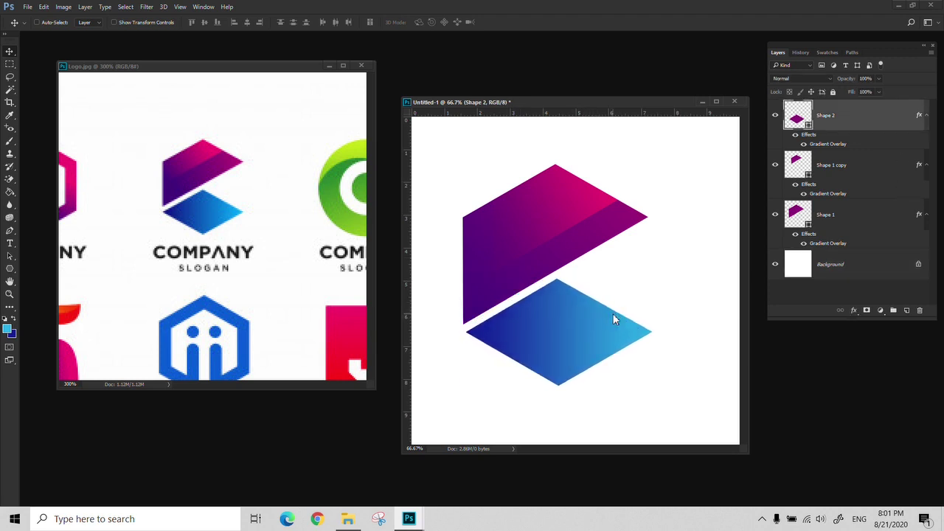
Delete the Shape 2, Shape 1 copy and Shape 1 layers, leaving only the Background in the untitled document
key(z)
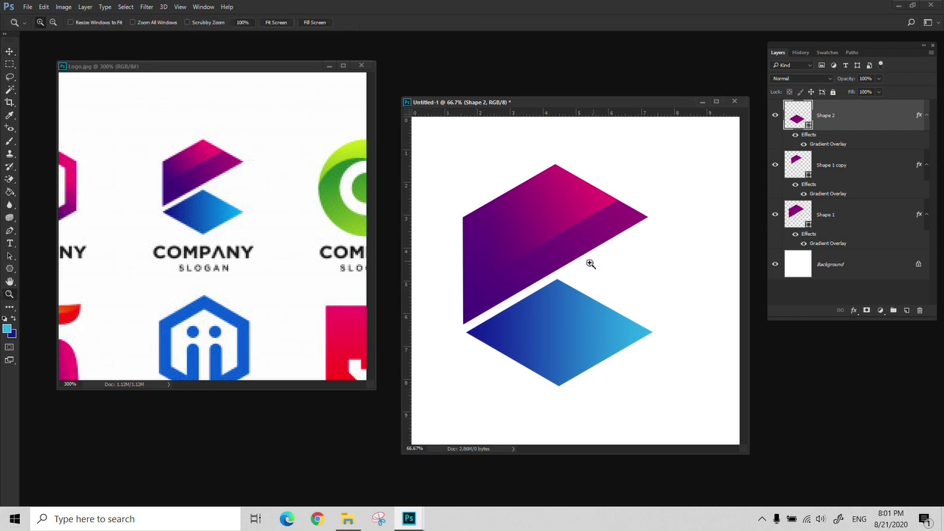
alt+click(534, 252)
click(211, 206)
alt+double_click(210, 206)
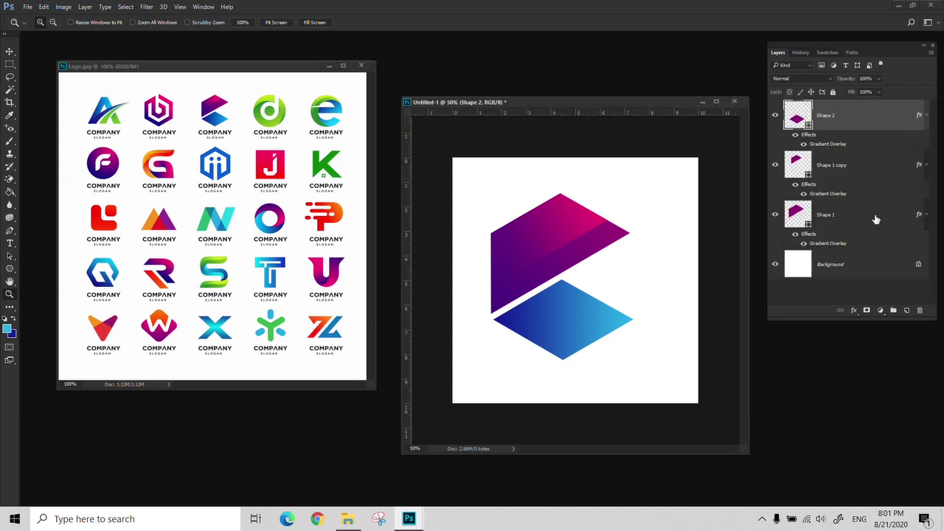
shift+click(872, 218)
click(920, 311)
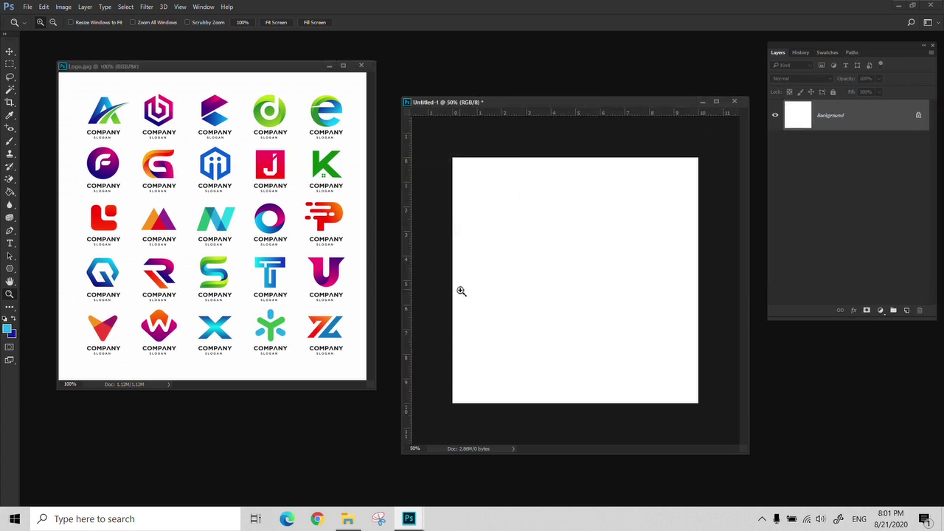
Zoom in on the green d logo in Logo.jpg and sample its lime green as the foreground color
click(271, 111)
click(272, 110)
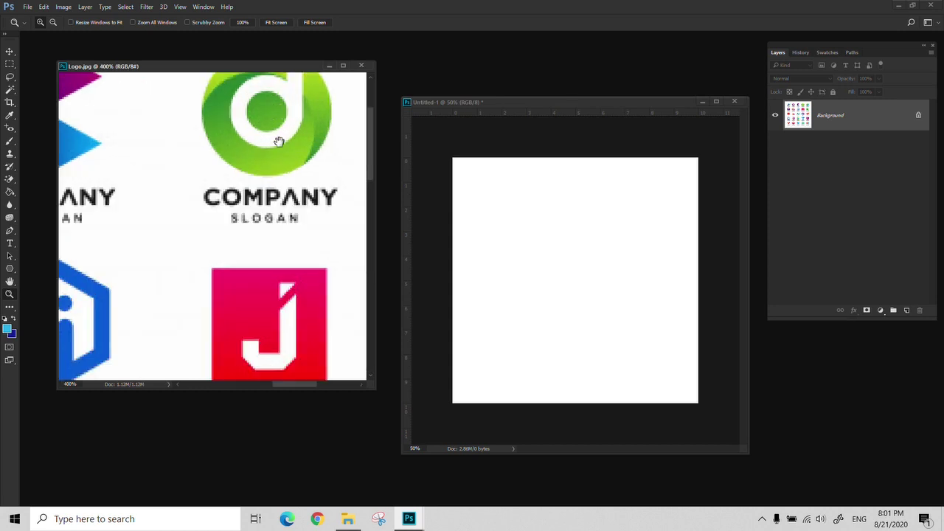
drag(249, 196, 285, 189)
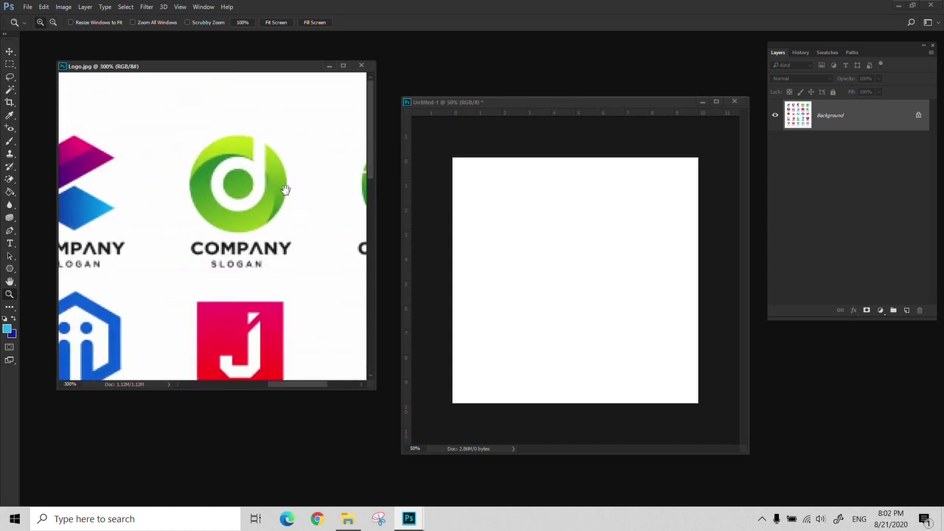
key(i)
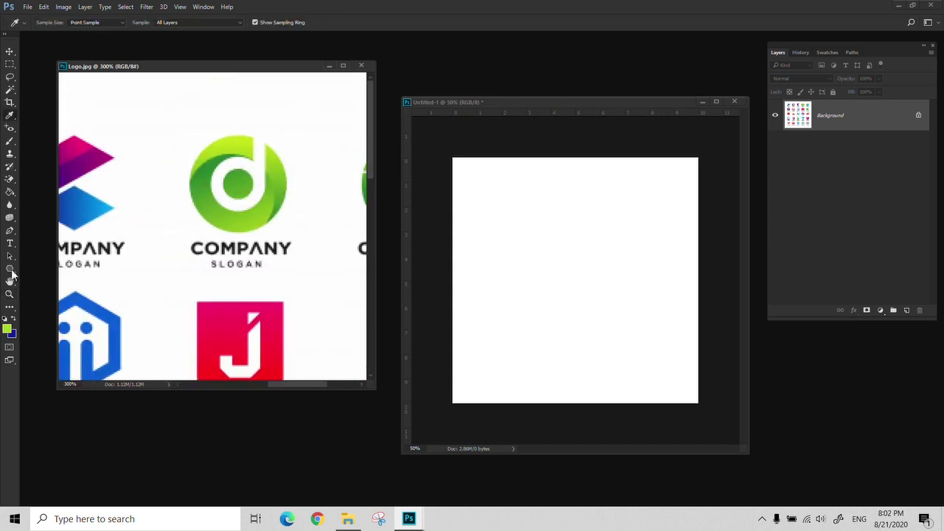
Draw a lime green circle of 616 x 616 px with the Ellipse tool and center it horizontally on the canvas
click(11, 270)
click(76, 291)
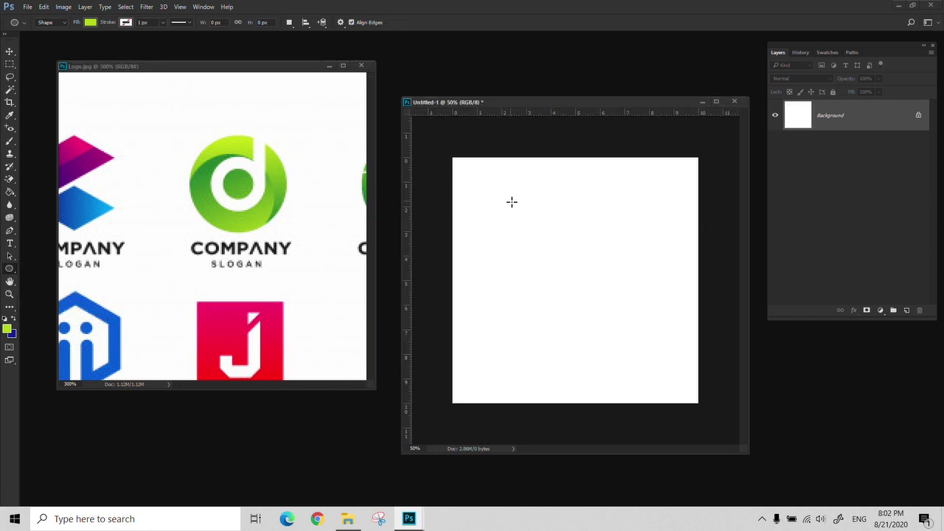
drag(510, 201, 661, 411)
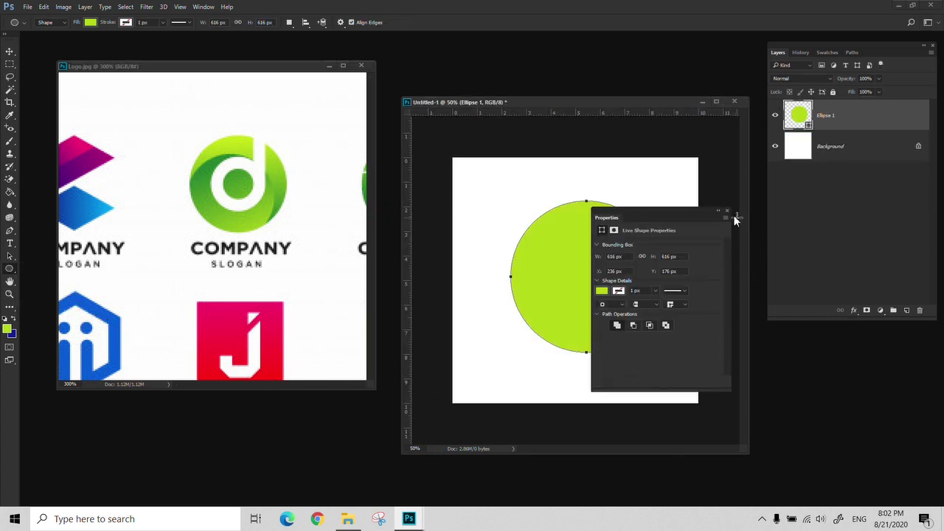
drag(670, 212, 856, 288)
key(v)
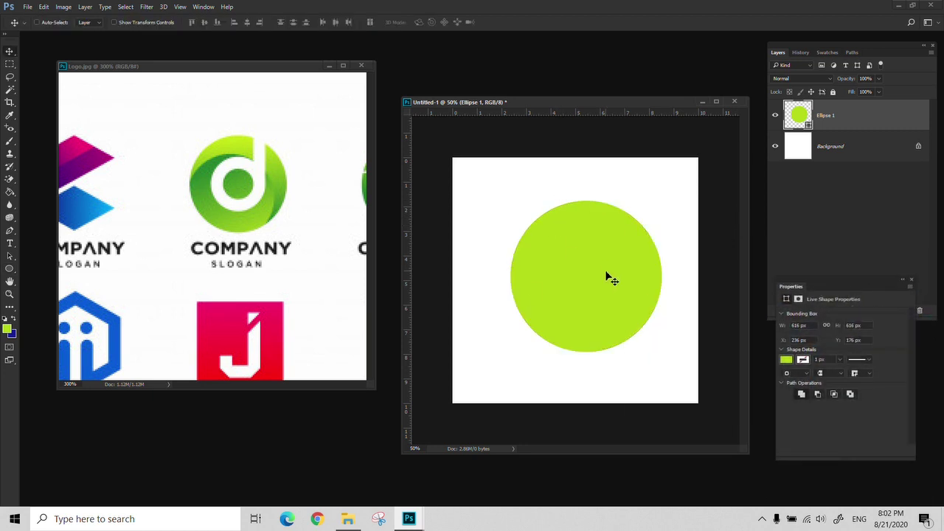
drag(609, 276, 595, 276)
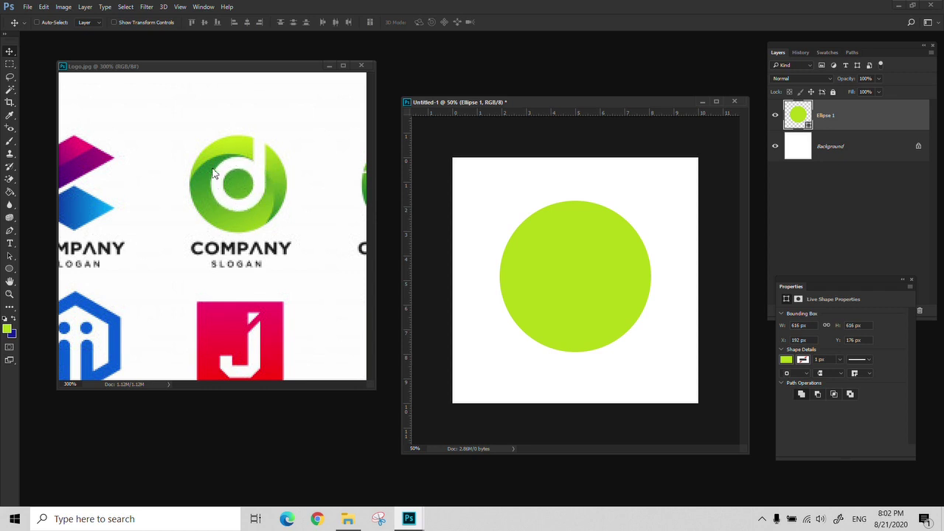
Try switching the Ellipse 1 circle's path operation to Subtract Front Shape
click(837, 120)
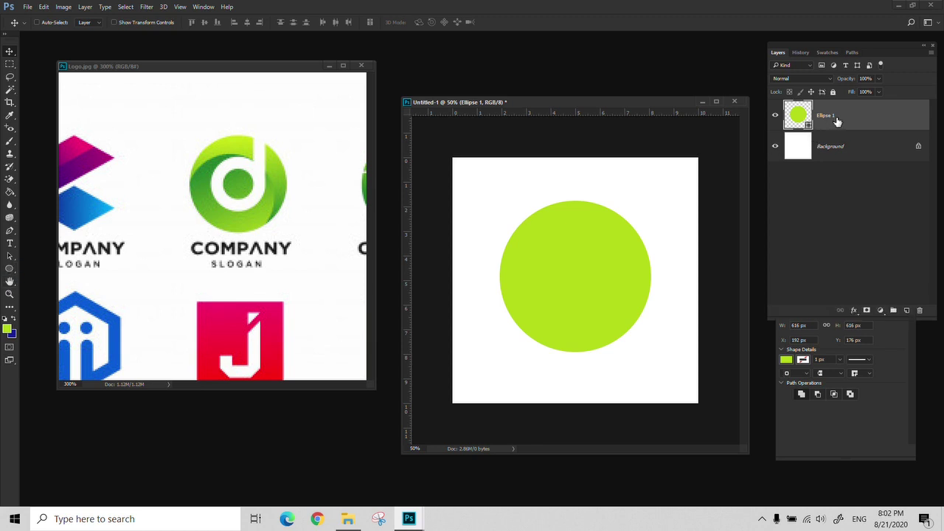
click(10, 269)
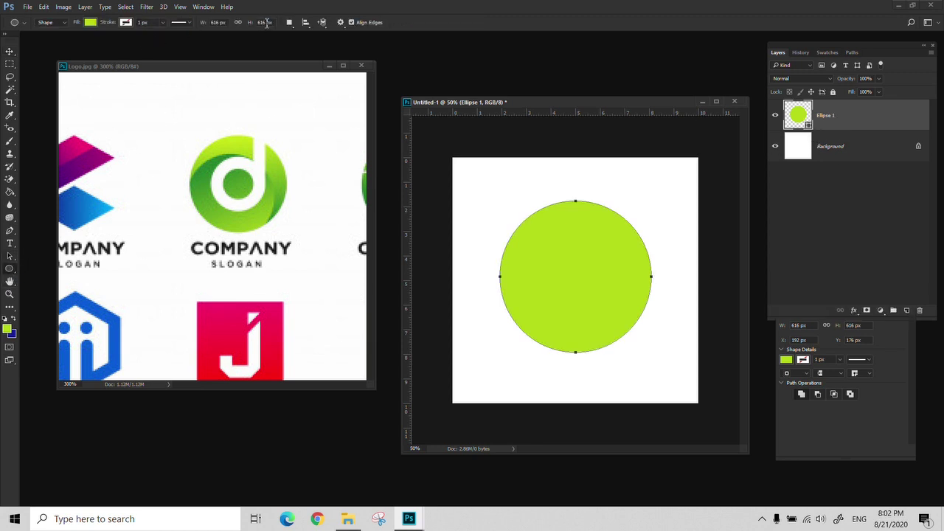
click(304, 23)
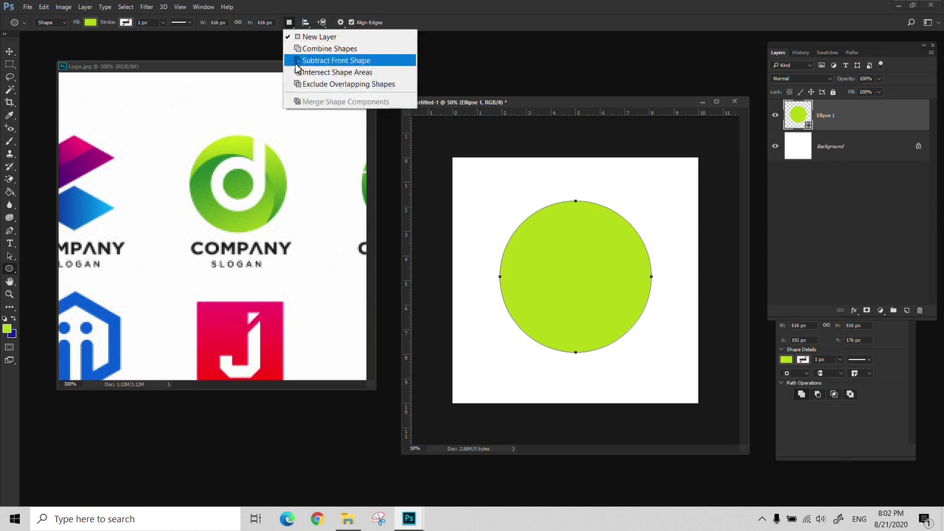
click(336, 64)
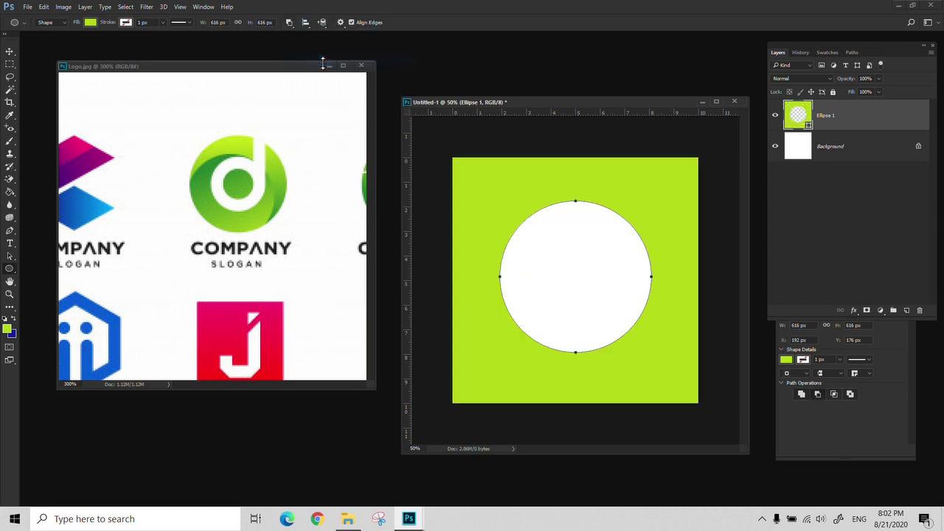
key(ctrl+z)
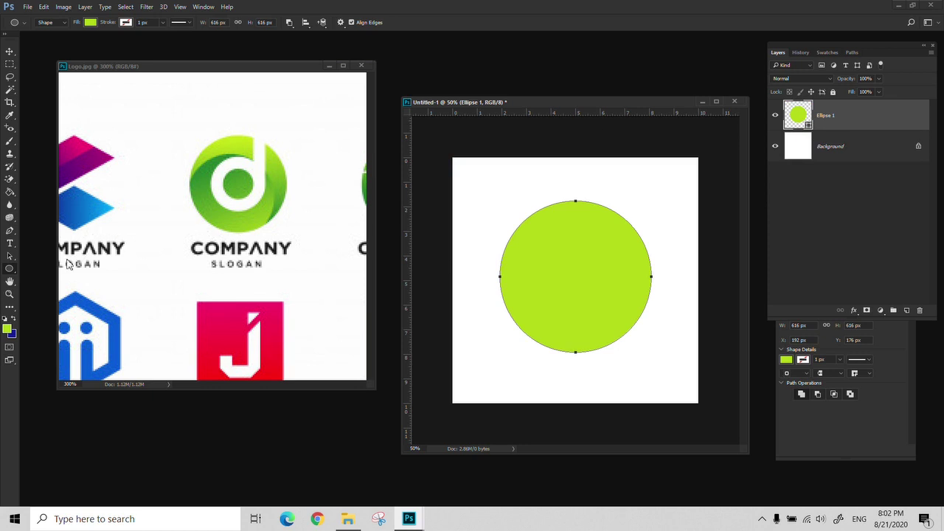
Subtract a circle of 264 x 264 px from the middle of the lime green circle with the Ellipse tool
click(10, 269)
click(289, 22)
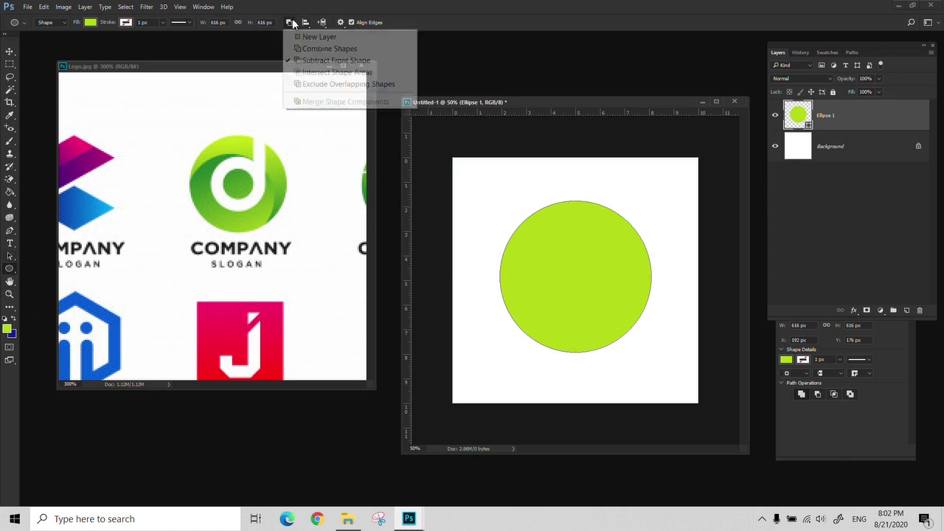
click(320, 62)
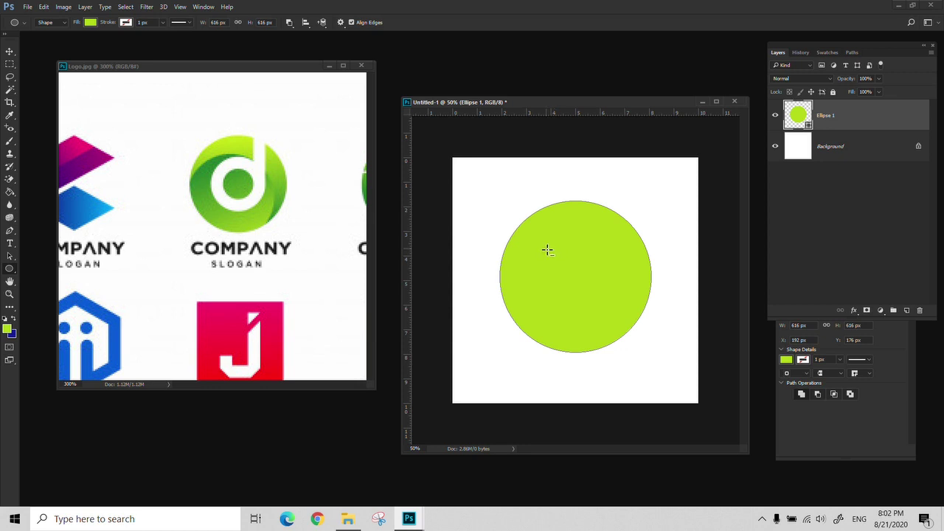
drag(546, 249, 612, 316)
key(minus)
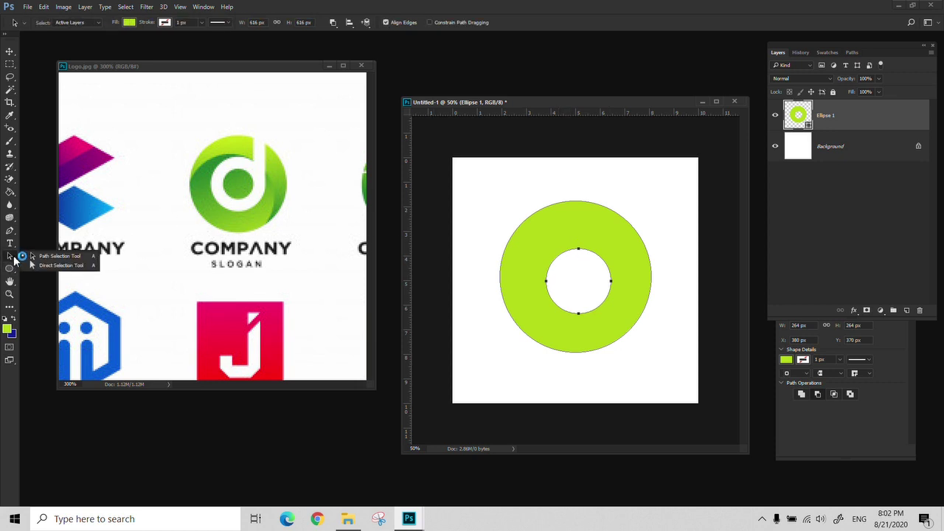
Move the subtracted inner circle to X 368 px, Y 352 px with the Path Selection tool, centering the ring's hole
click(10, 257)
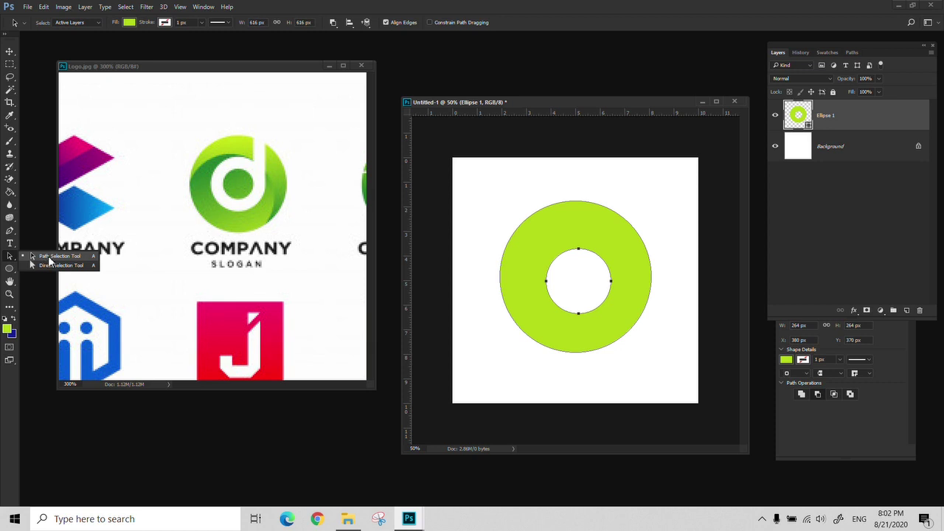
click(51, 258)
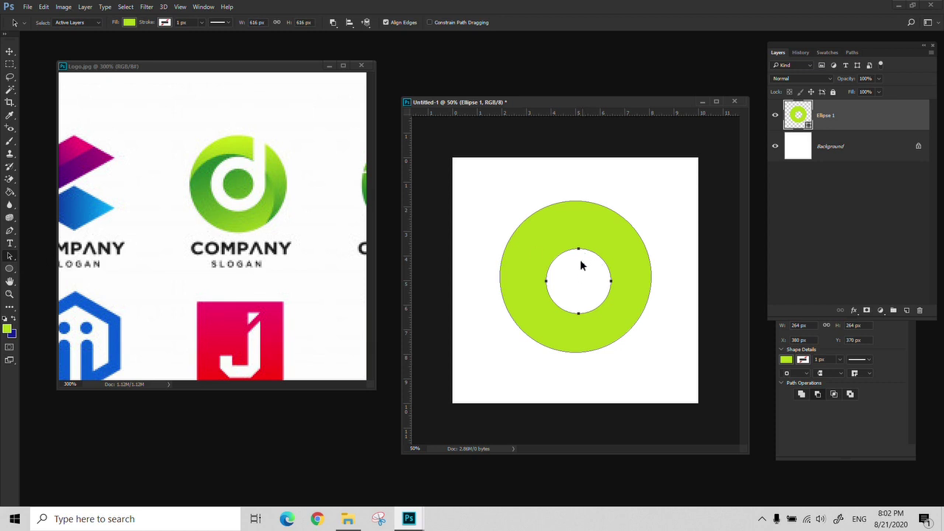
drag(578, 269, 579, 285)
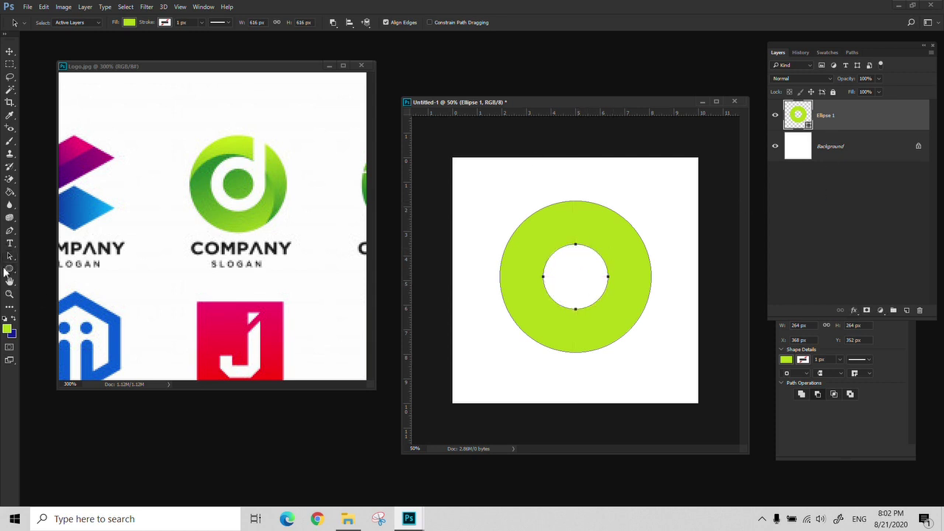
Subtract a narrow vertical rectangle at X 541 px, Y 159 px from the ring, running from above its top edge to the hole's right side
drag(9, 269, 55, 272)
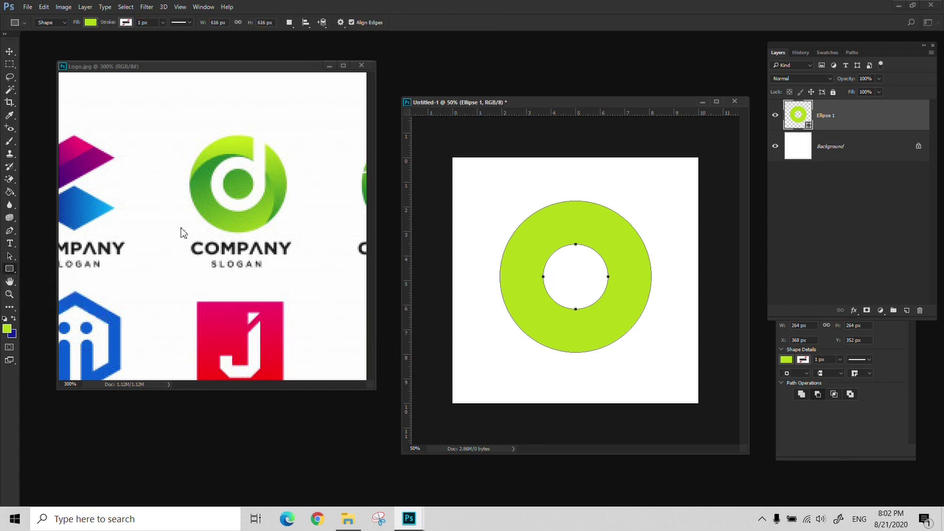
click(841, 126)
click(289, 22)
click(328, 60)
key(z)
click(601, 249)
click(602, 249)
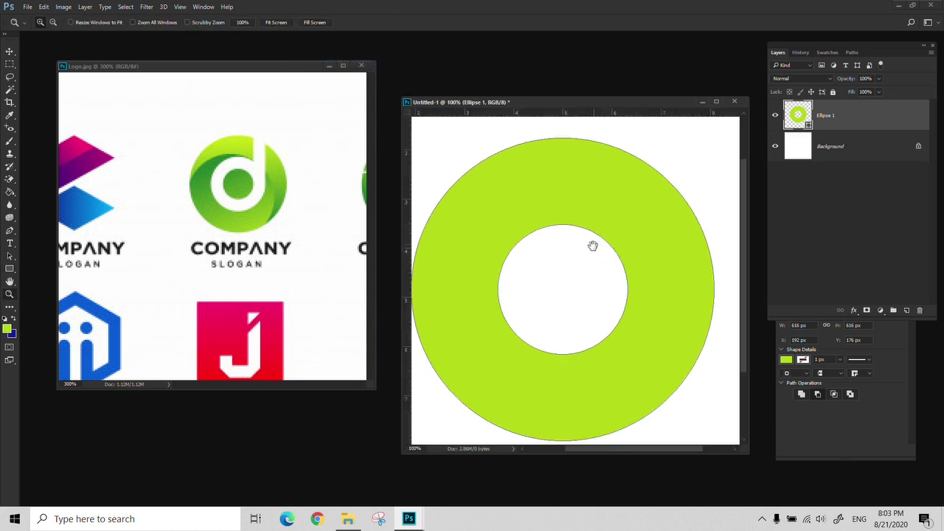
drag(593, 245, 559, 271)
click(10, 269)
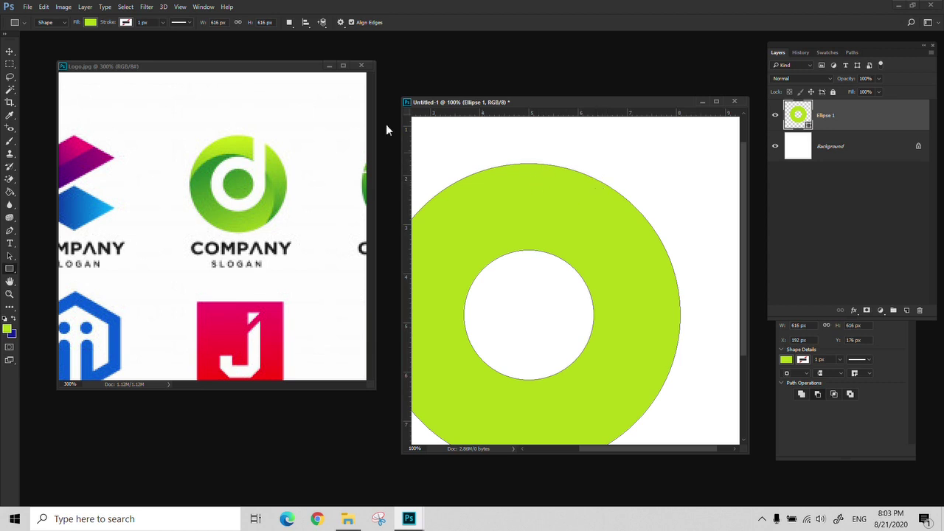
click(290, 22)
click(324, 60)
drag(549, 155, 595, 321)
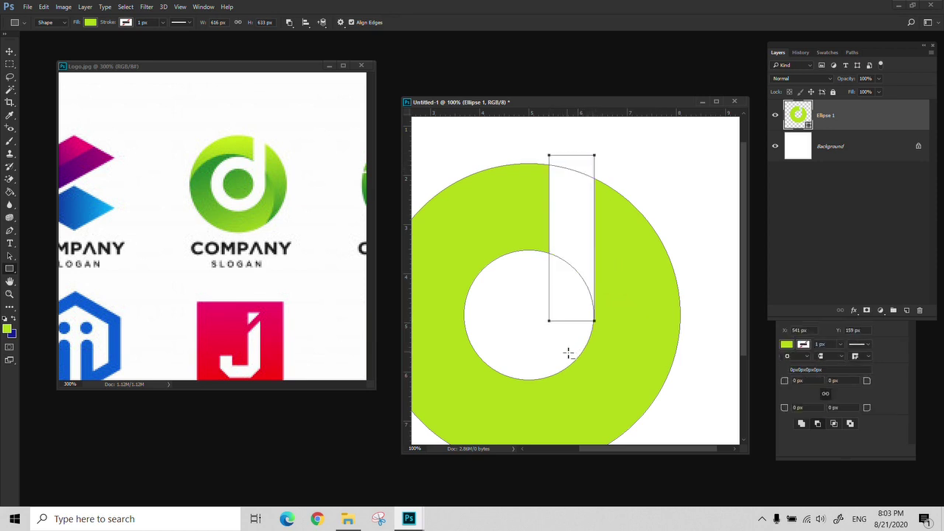
key(z)
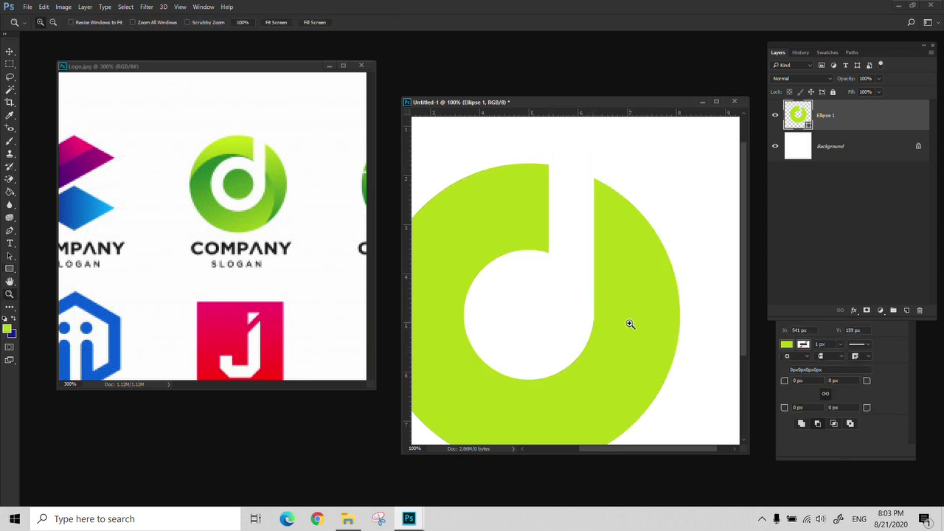
alt+click(568, 309)
alt+click(569, 309)
click(586, 286)
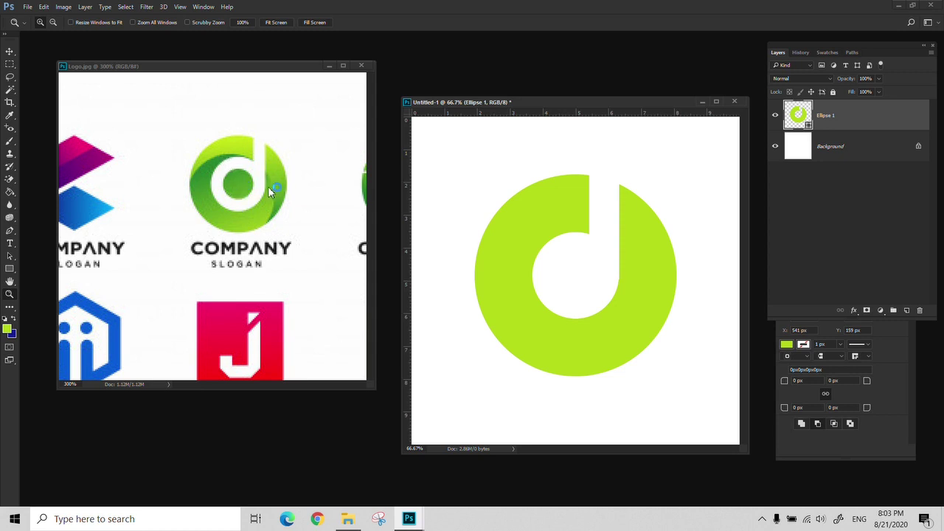
Draw a lime green circle of 159 x 159 px on a new layer and center it inside the ring's hole
click(906, 311)
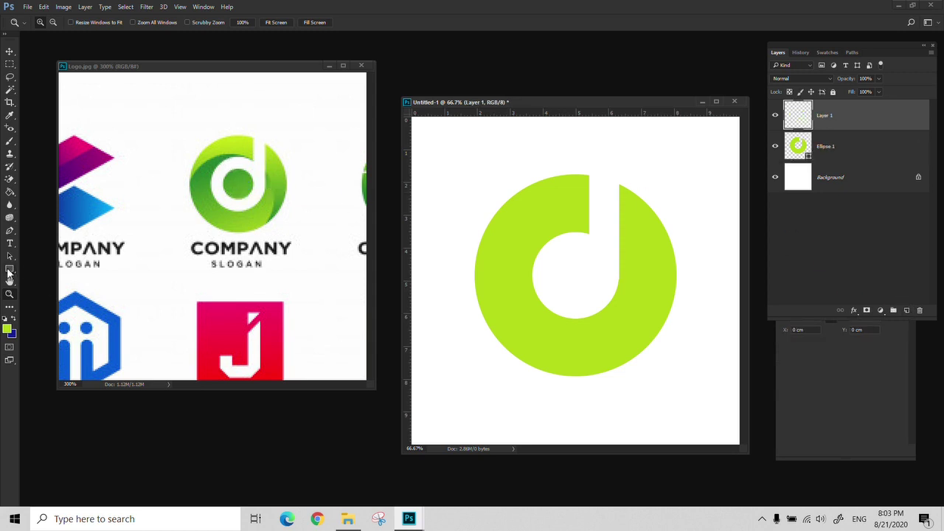
click(8, 270)
click(53, 288)
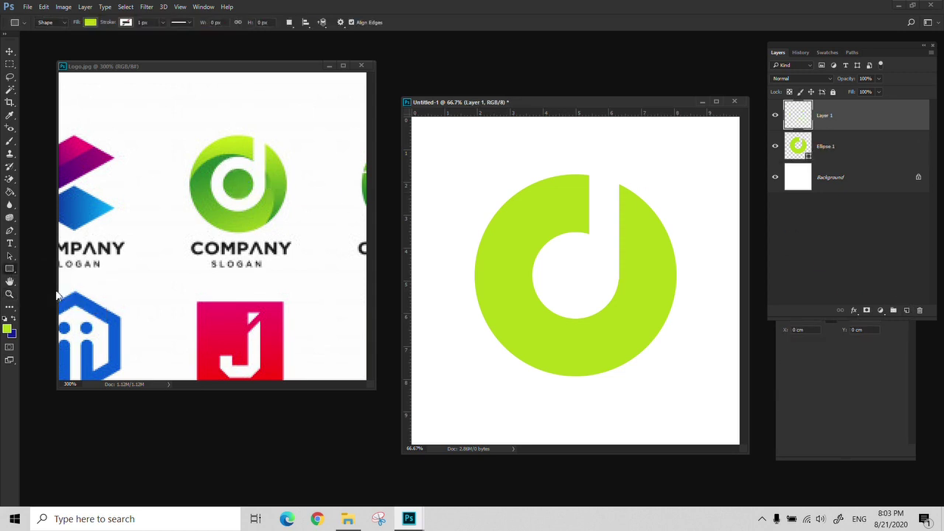
click(290, 23)
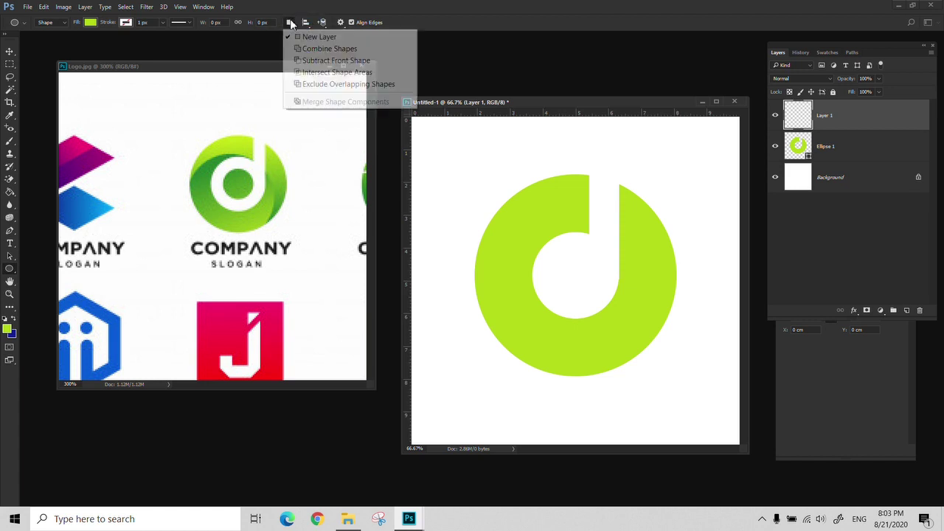
click(325, 36)
drag(551, 251, 592, 279)
key(v)
key(Down)
key(Down)
key(Down)
key(Down)
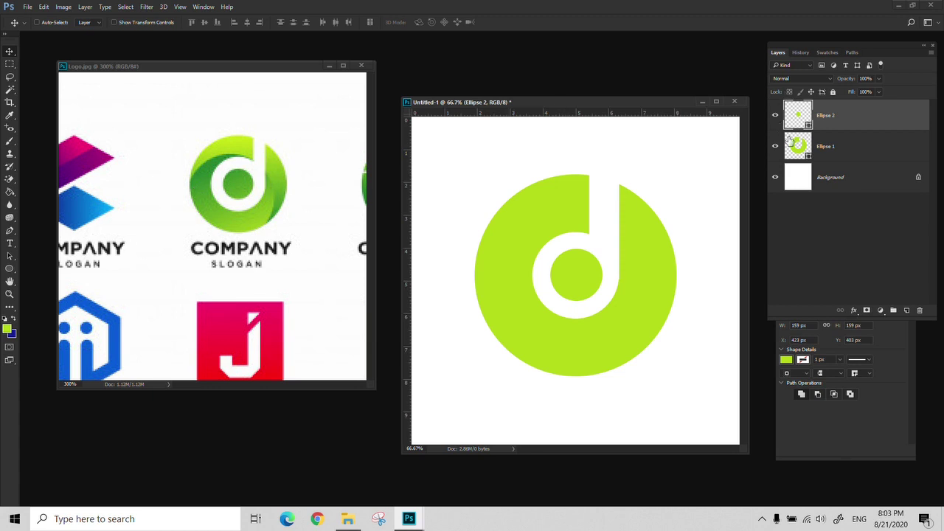
key(u)
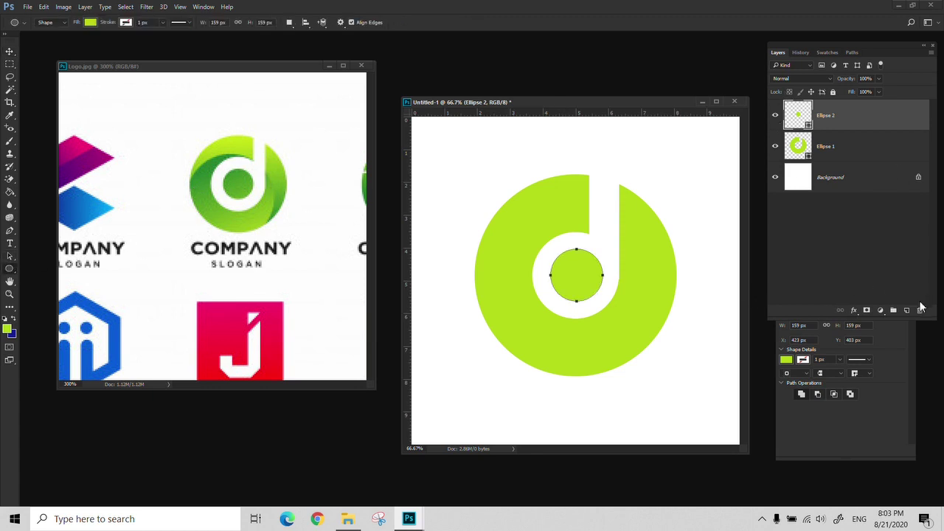
drag(458, 210, 650, 448)
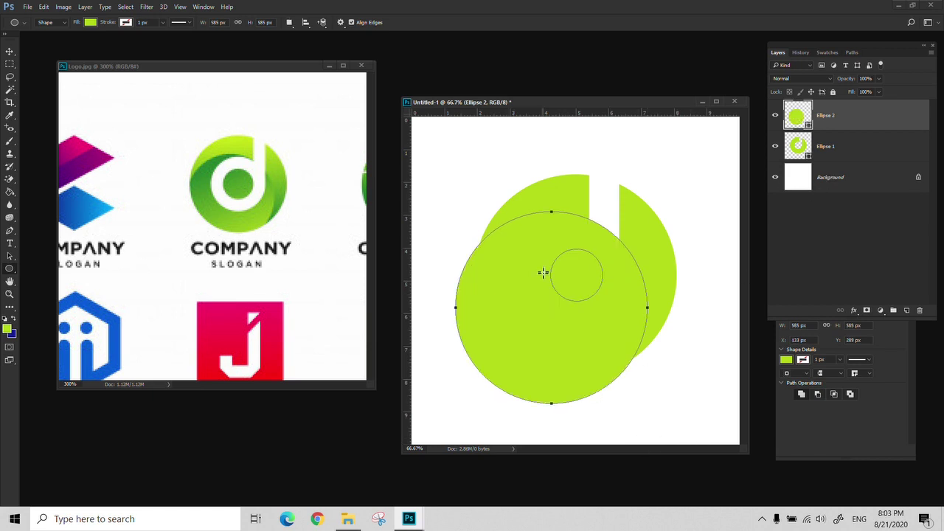
key(v)
mouse_move(596, 320)
mouse_down()
mouse_move(597, 352)
mouse_move(603, 344)
mouse_move(577, 383)
mouse_move(609, 329)
mouse_up()
key(ctrl+z)
key(ctrl+z)
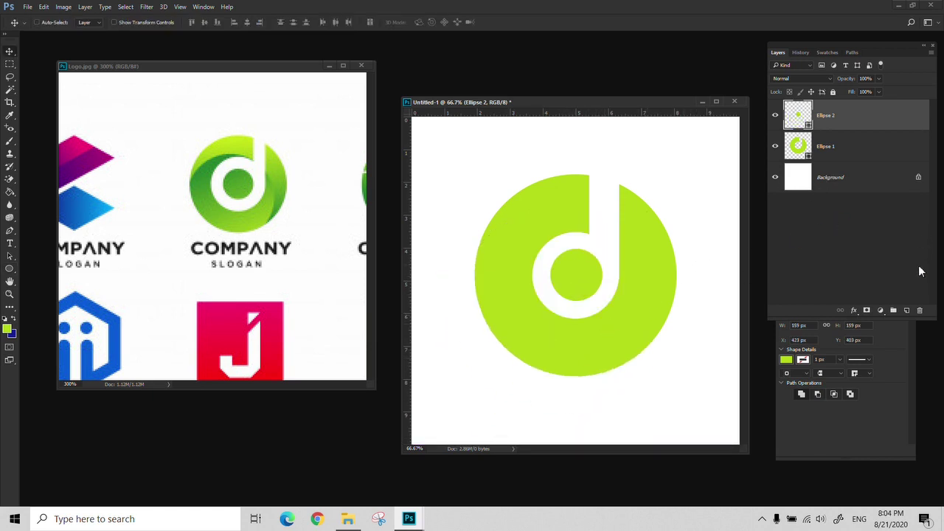
Draw a circle of 543 x 543 px on a new layer and place it at X 151 px, Y 370 px over the ring's lower left
click(906, 311)
click(9, 270)
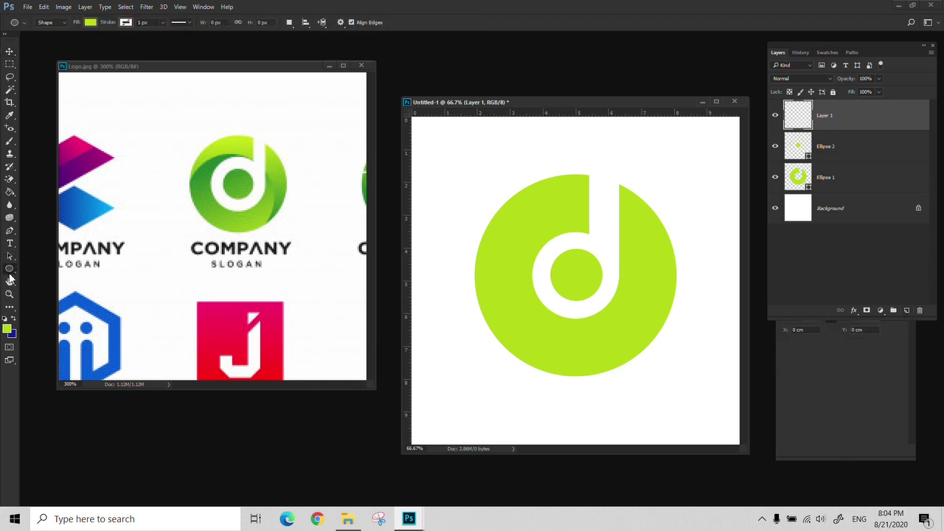
click(290, 22)
click(310, 35)
drag(462, 228, 654, 406)
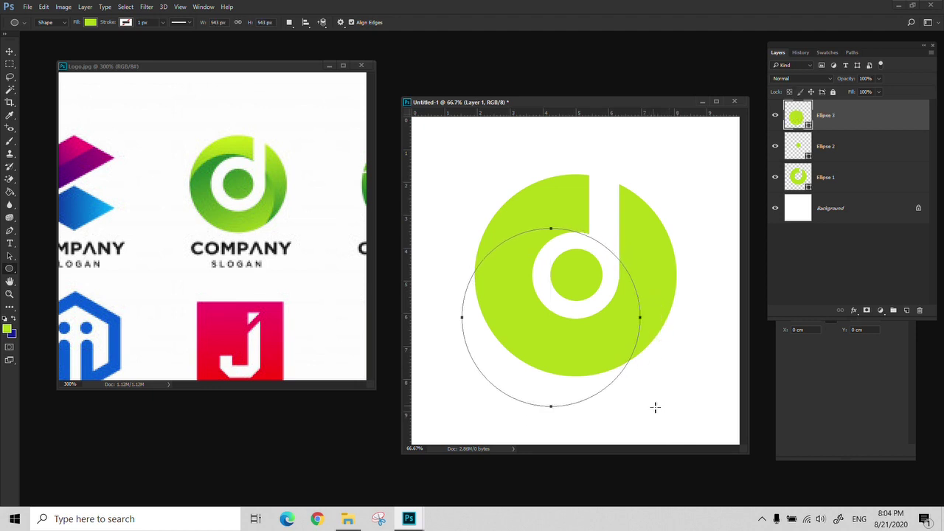
key(v)
drag(609, 316, 609, 331)
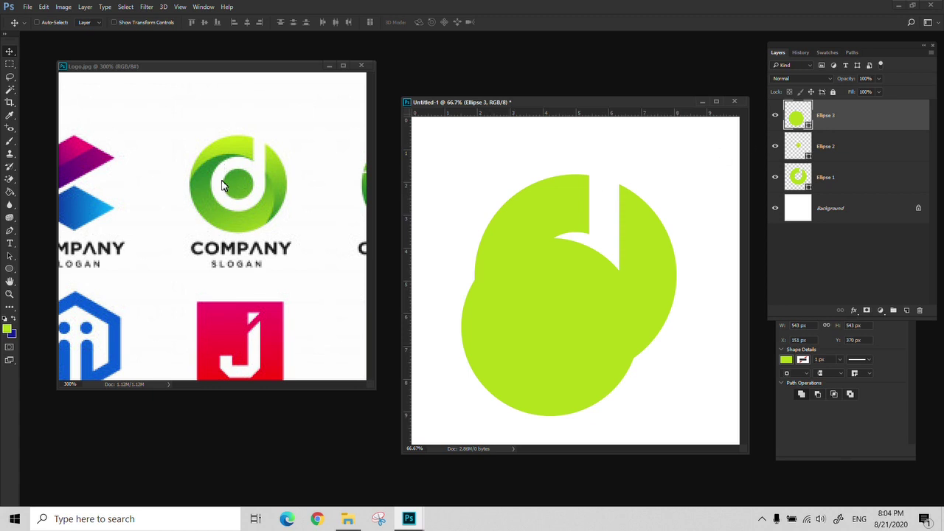
Sample the d logo's dark green as the background color and its lighter green as the foreground color
key(i)
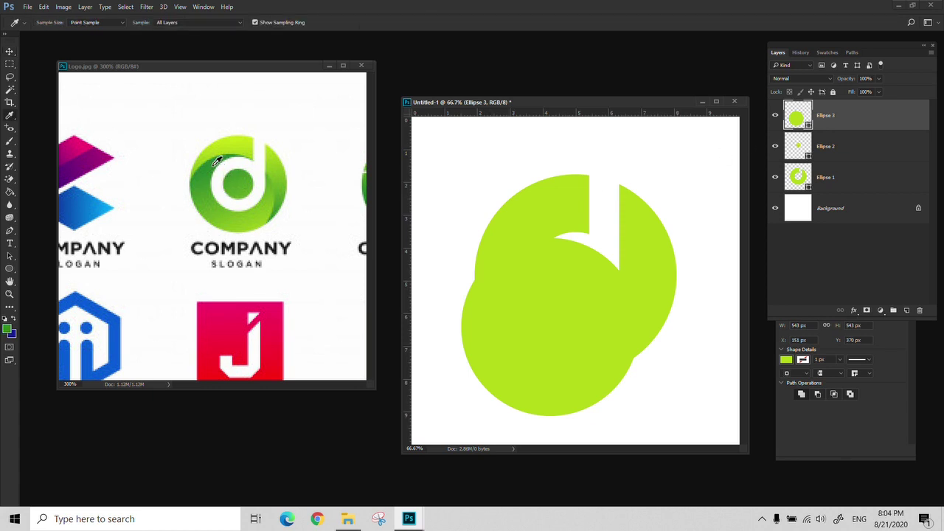
click(16, 319)
click(244, 226)
Add a linear Gradient Overlay to Ellipse 3 using the Foreground to Background gradient at an angle of 121°
click(854, 310)
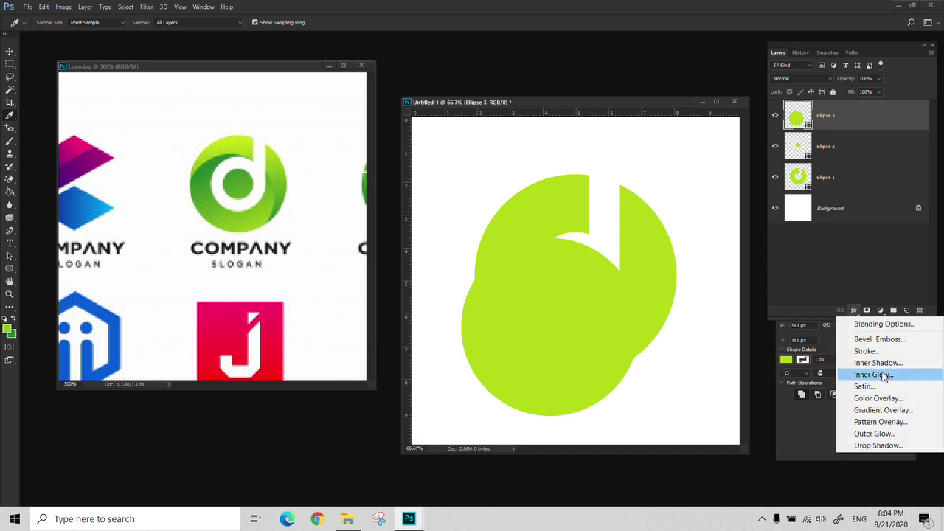
click(884, 411)
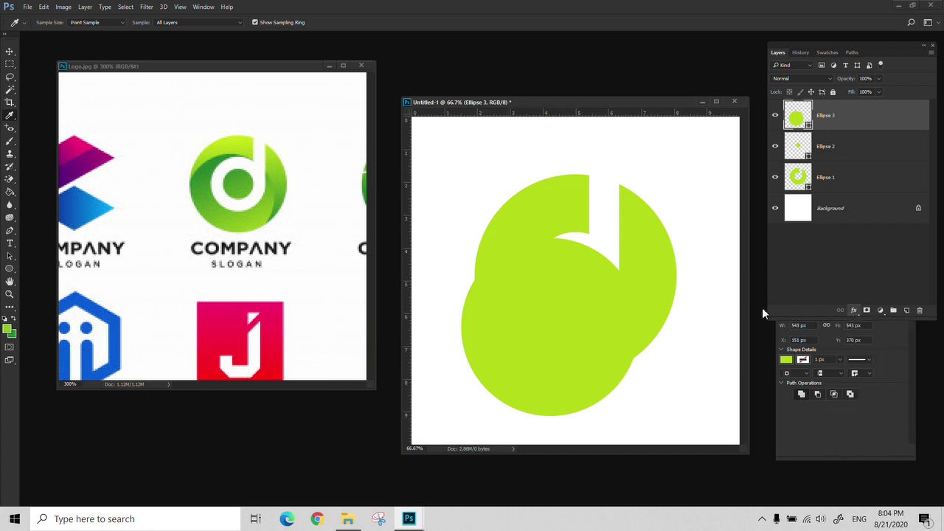
click(362, 109)
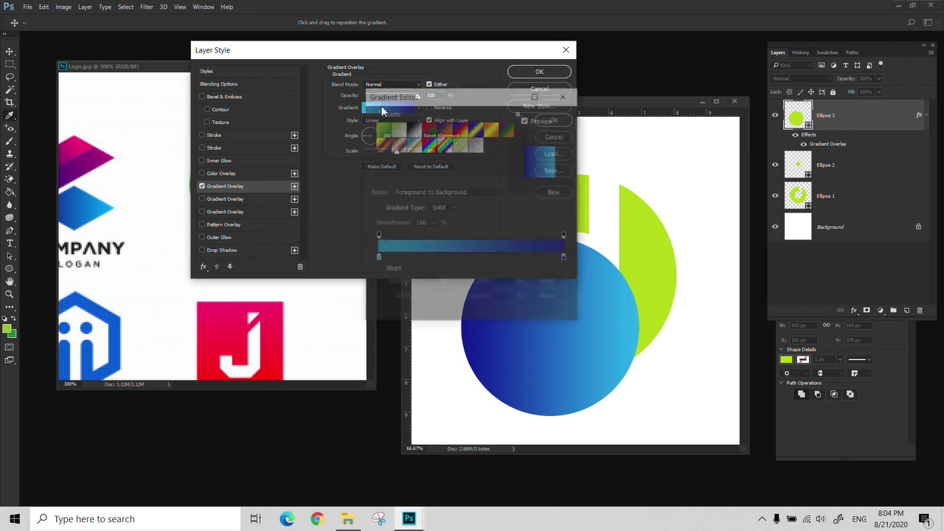
click(381, 127)
click(561, 119)
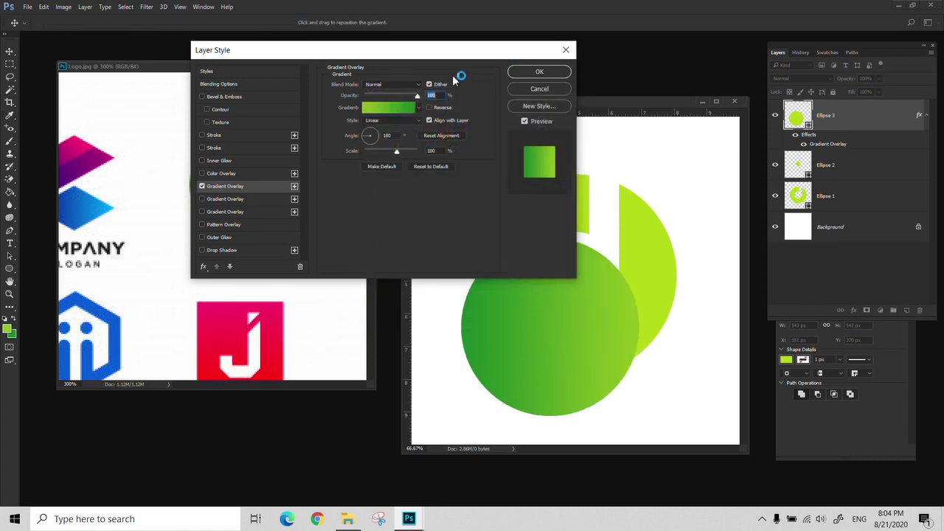
drag(452, 53, 755, 67)
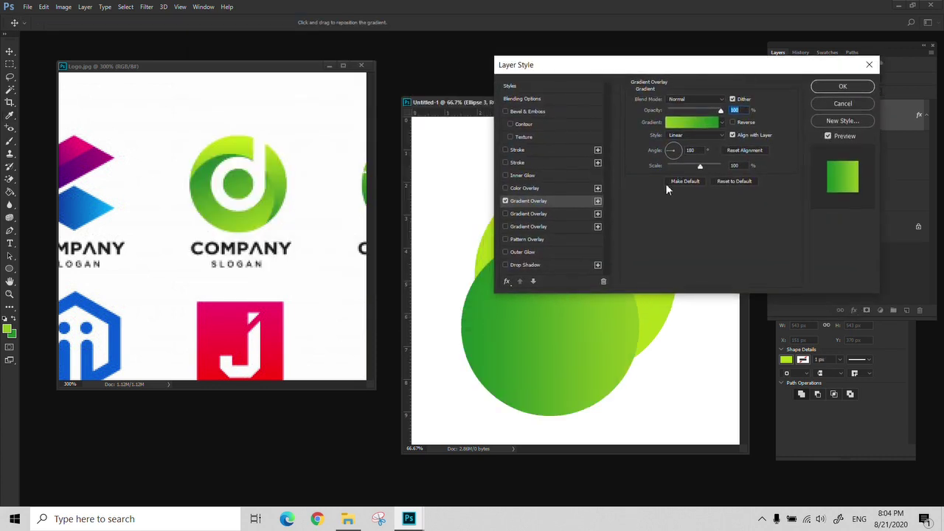
click(671, 143)
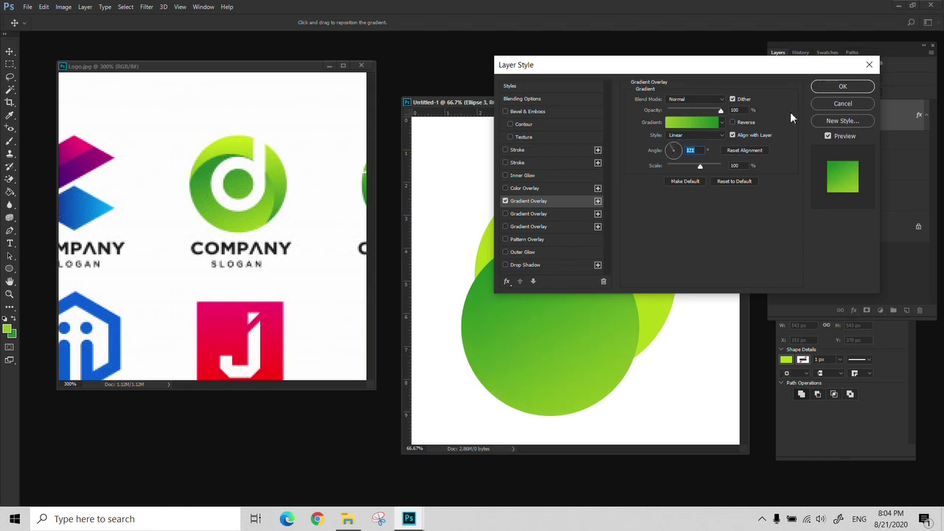
click(825, 87)
Move the Ellipse 3 layer below Ellipse 2 and clip it to the Ellipse 1 ring
drag(861, 122, 855, 181)
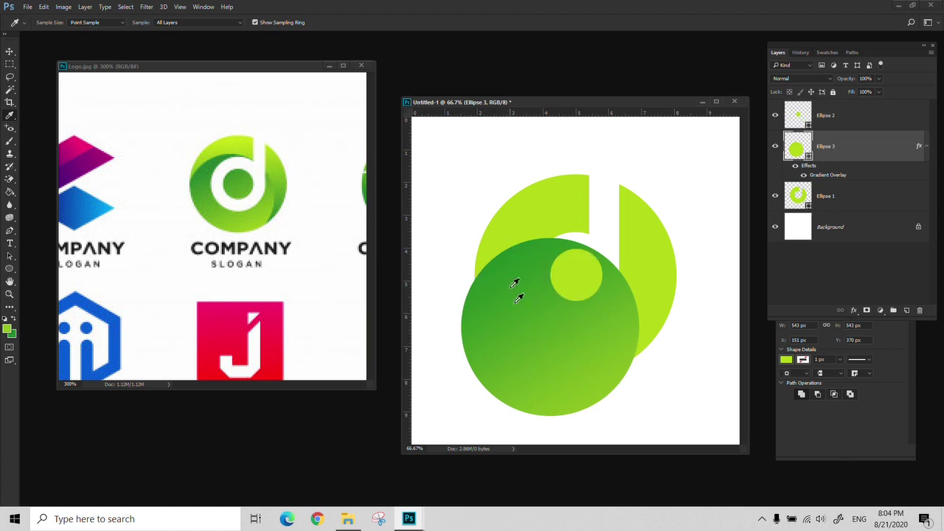
alt+click(838, 184)
Reposition the clipped gradient circle at X 175 px, Y 333 px so its curve matches the swoosh in the reference logo
key(v)
drag(562, 345, 567, 331)
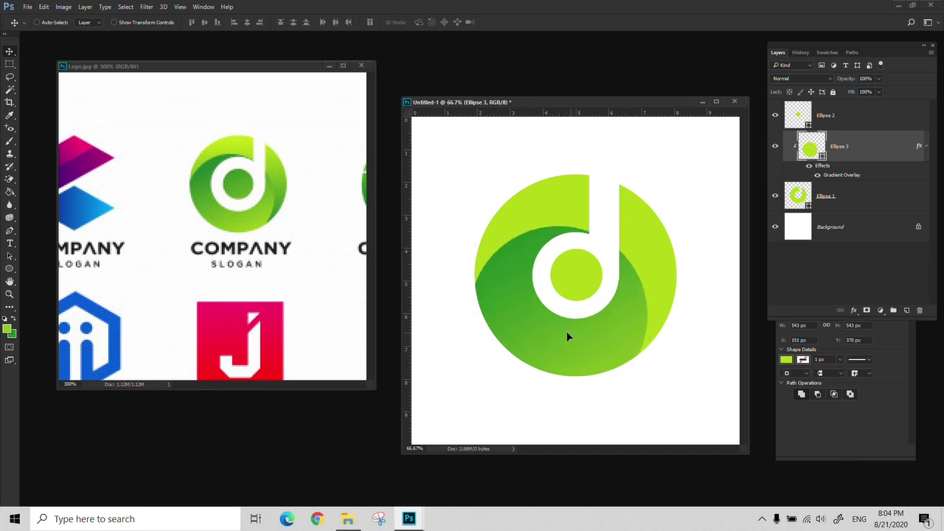
key(Left)
key(Left)
key(Left)
key(Left)
key(Down)
key(Down)
key(Down)
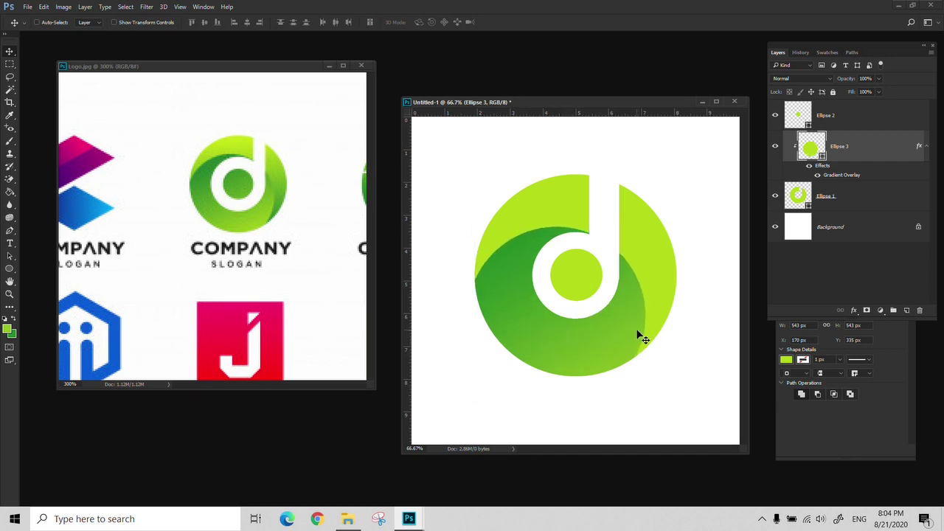
key(Up)
key(Up)
key(Up)
key(Up)
key(Right)
key(Right)
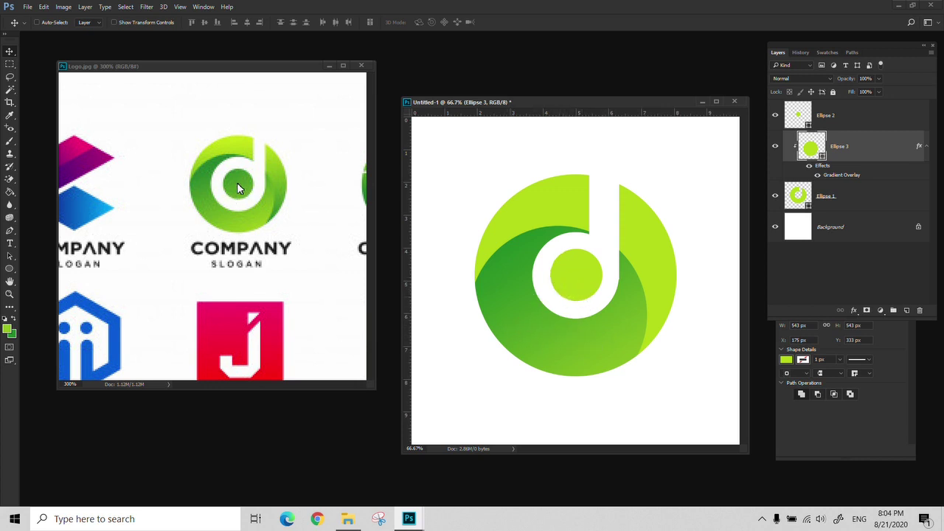
Duplicate the Ellipse 3 layer and move the copy above Ellipse 2 in the layer stack
key(ctrl+j)
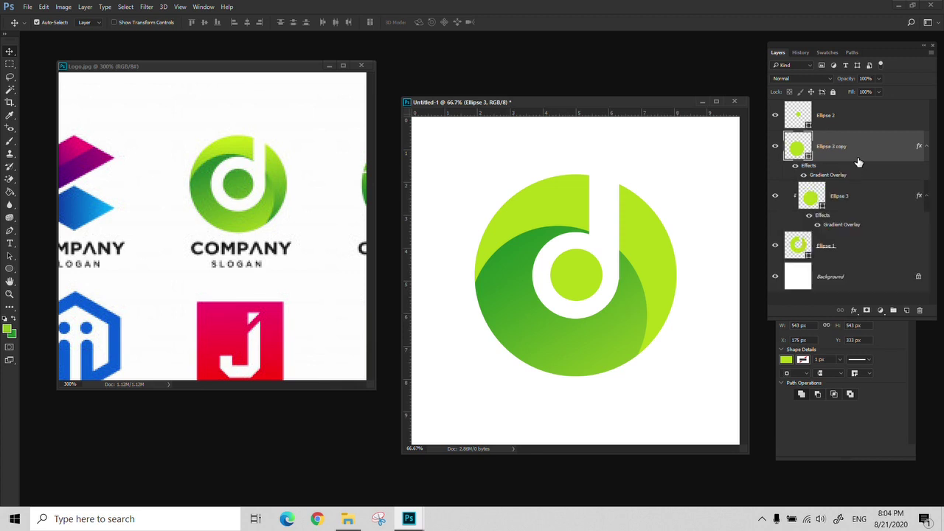
drag(843, 146, 834, 109)
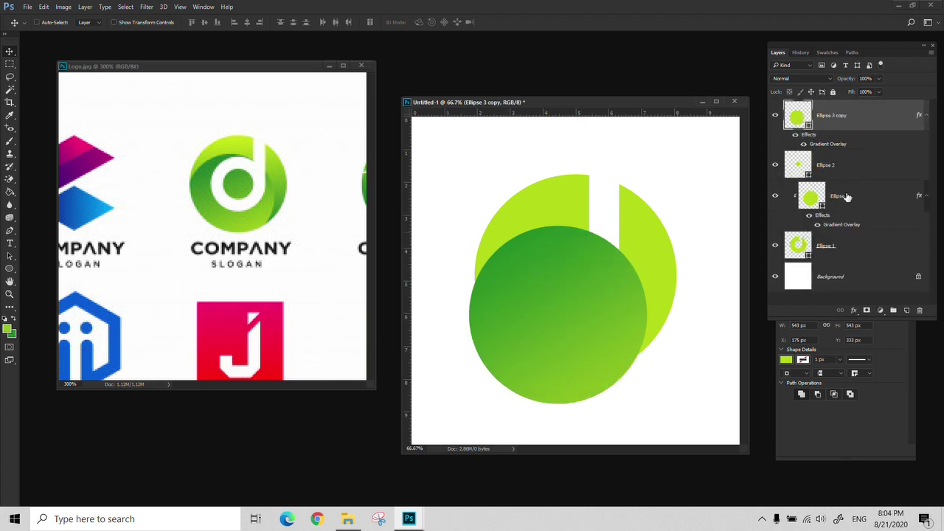
Clip the Ellipse 3 copy layer to the small central circle on the Ellipse 2 layer
drag(841, 147, 853, 148)
alt+click(854, 150)
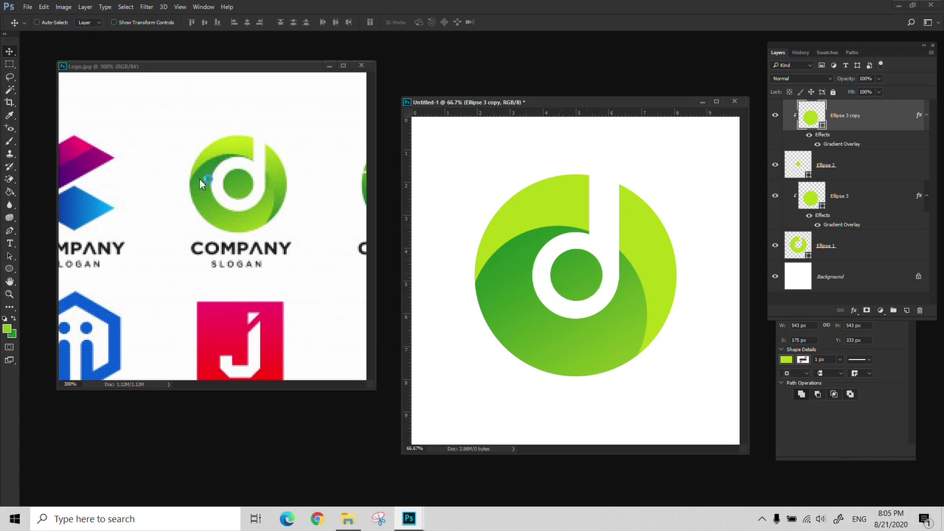
click(854, 310)
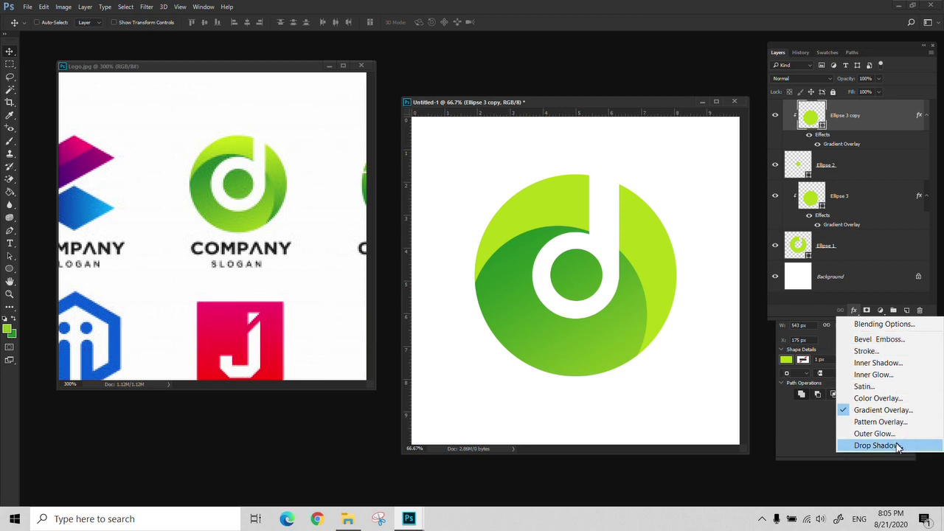
click(890, 365)
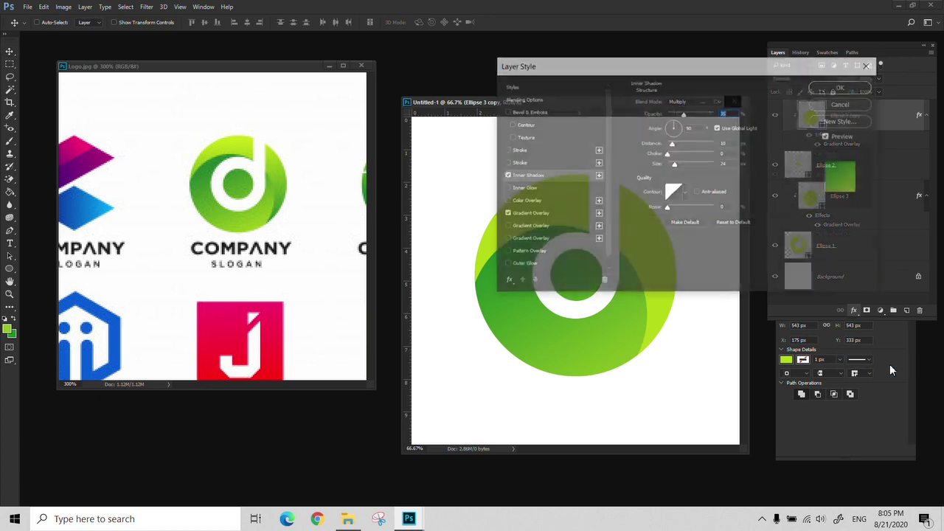
drag(726, 75, 809, 190)
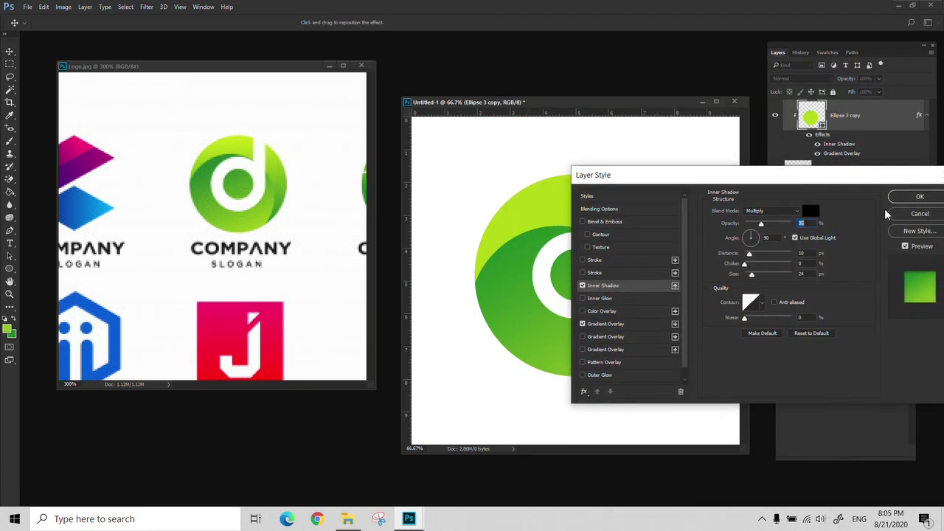
key(Escape)
click(863, 163)
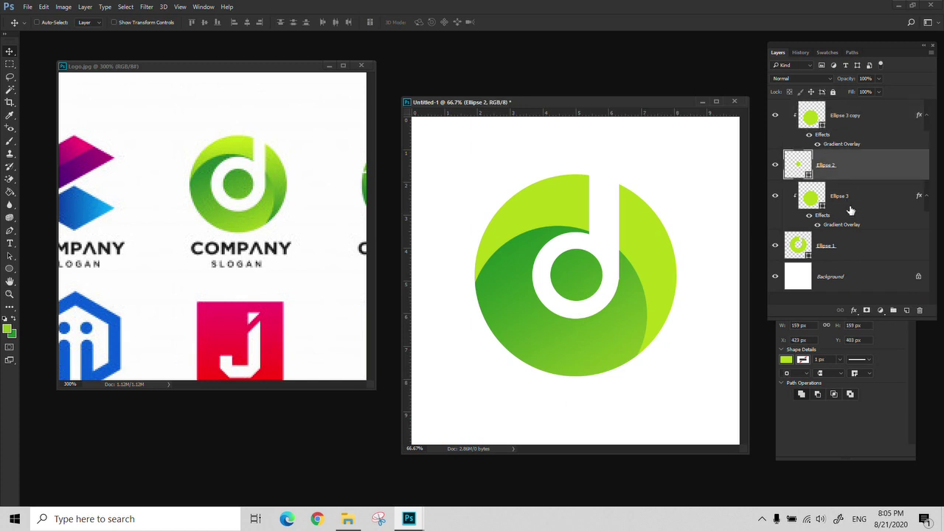
Add a black Multiply Inner Shadow to the Ellipse 3 layer and enlarge the shadow so the swoosh edge gets softer shading
click(852, 208)
click(854, 311)
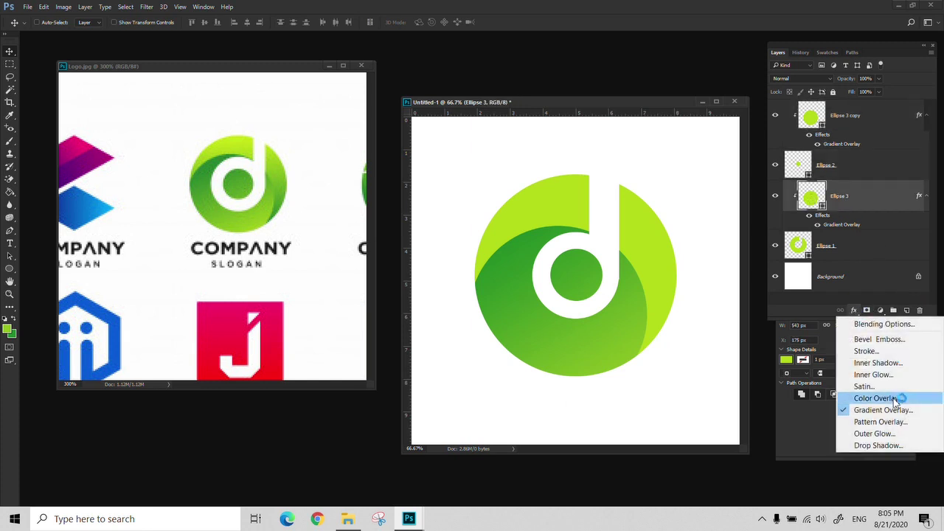
click(878, 362)
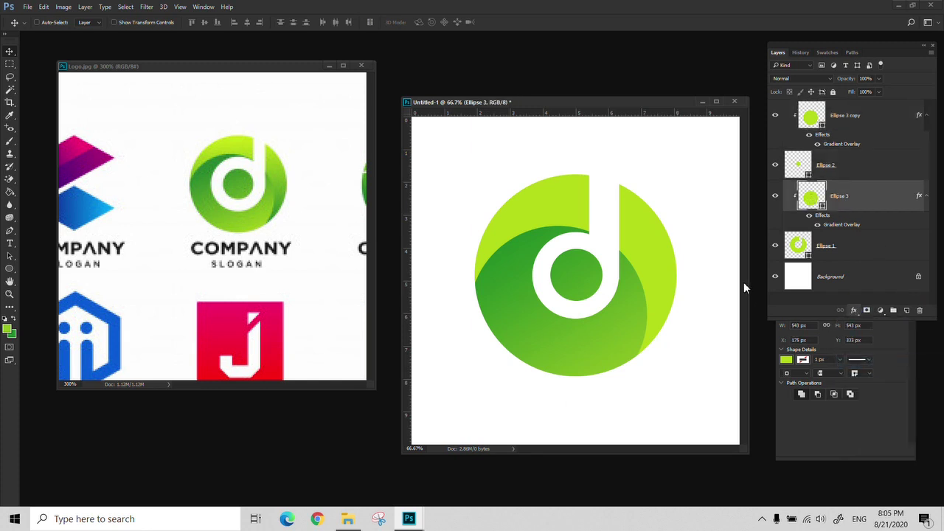
drag(496, 95, 268, 111)
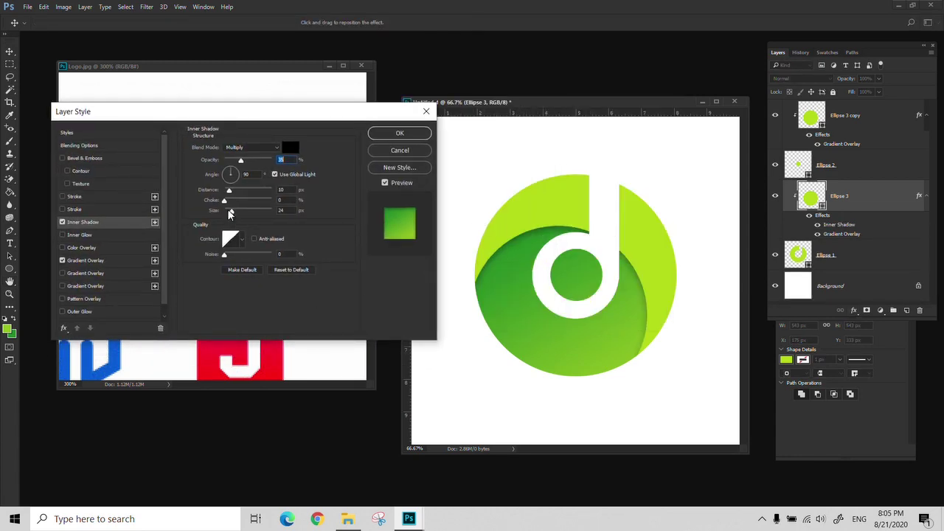
drag(225, 192, 246, 214)
click(408, 136)
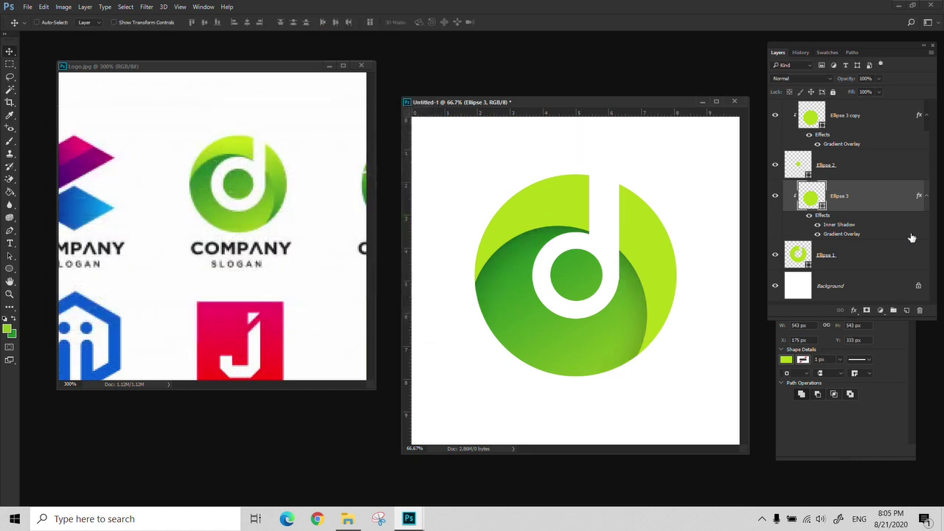
Copy the layer style of Ellipse 3 and paste it onto the Ellipse 3 copy layer
right_click(851, 195)
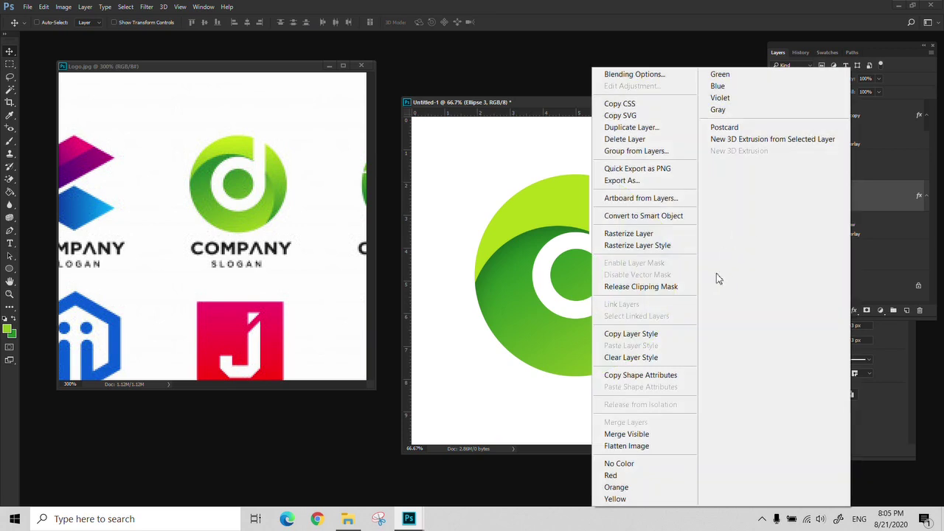
click(636, 333)
click(849, 119)
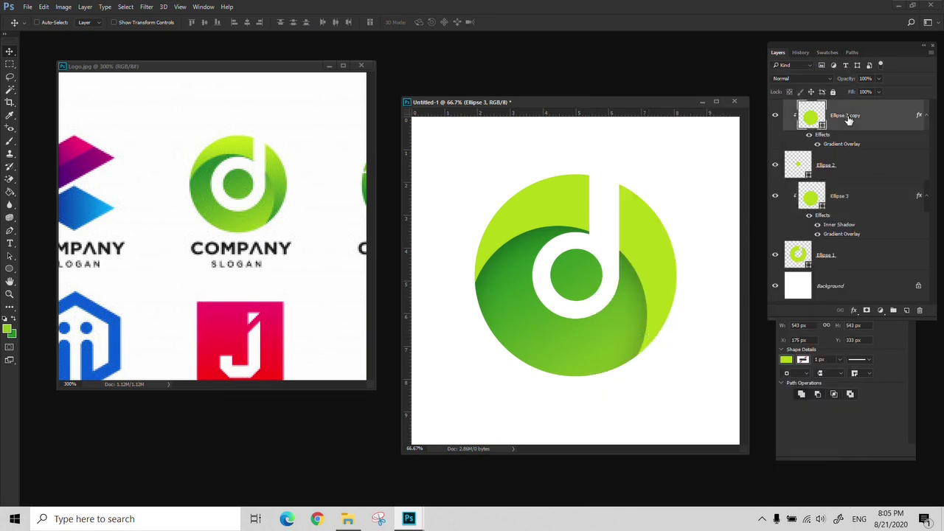
right_click(848, 118)
click(646, 347)
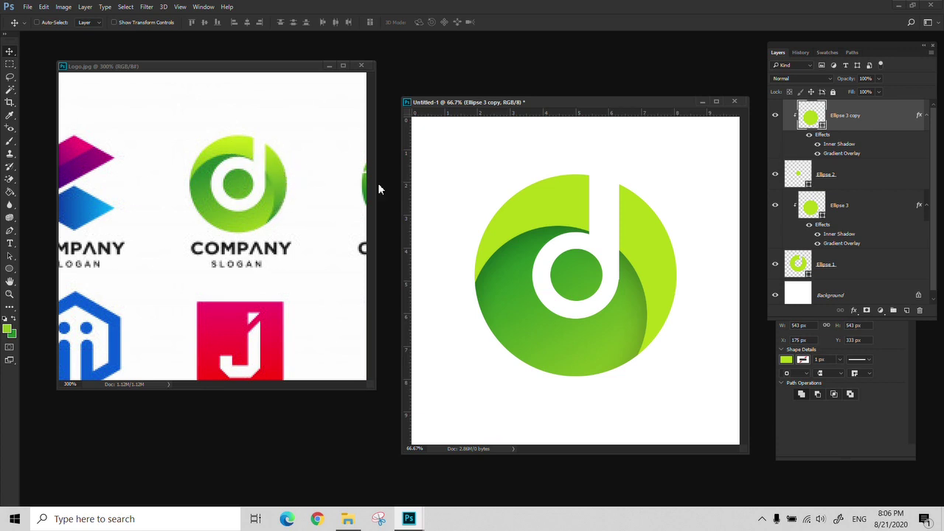
Duplicate the Ellipse 1 layer and clip the copy to the original Ellipse 1
click(858, 271)
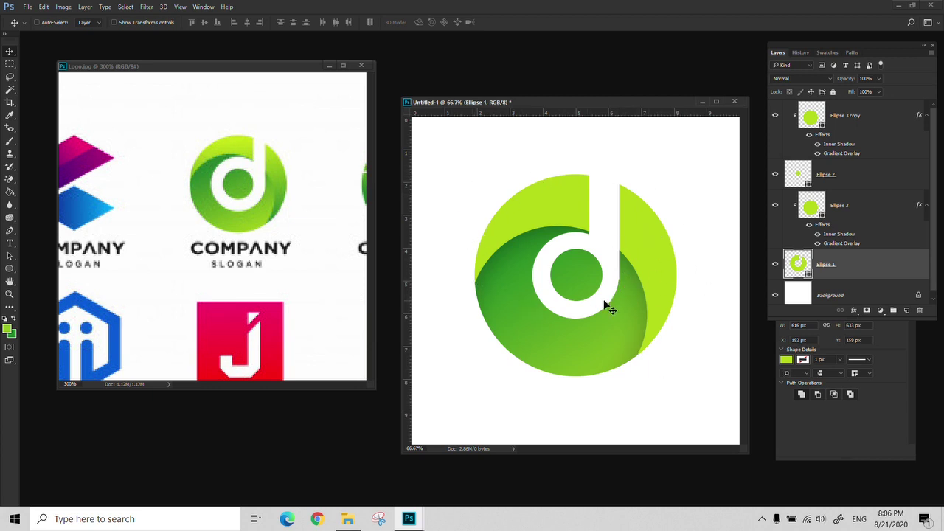
key(ctrl+j)
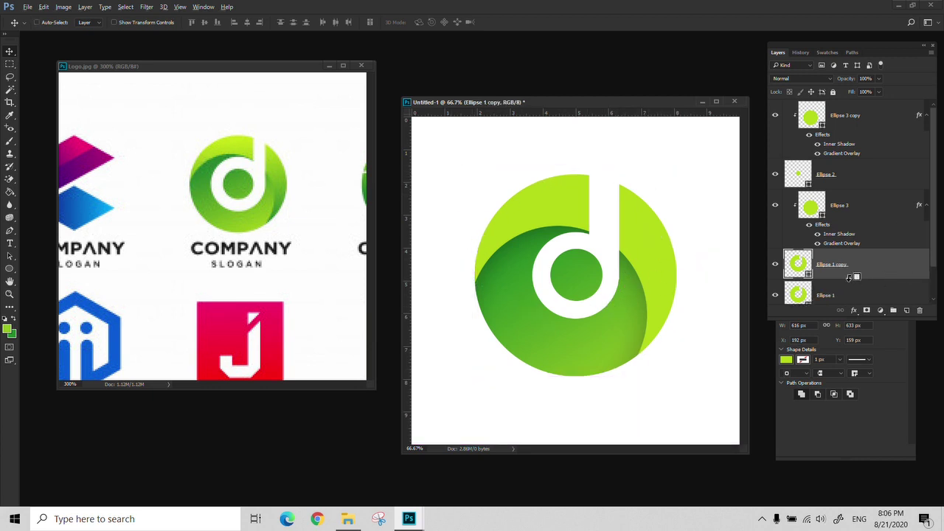
alt+click(849, 278)
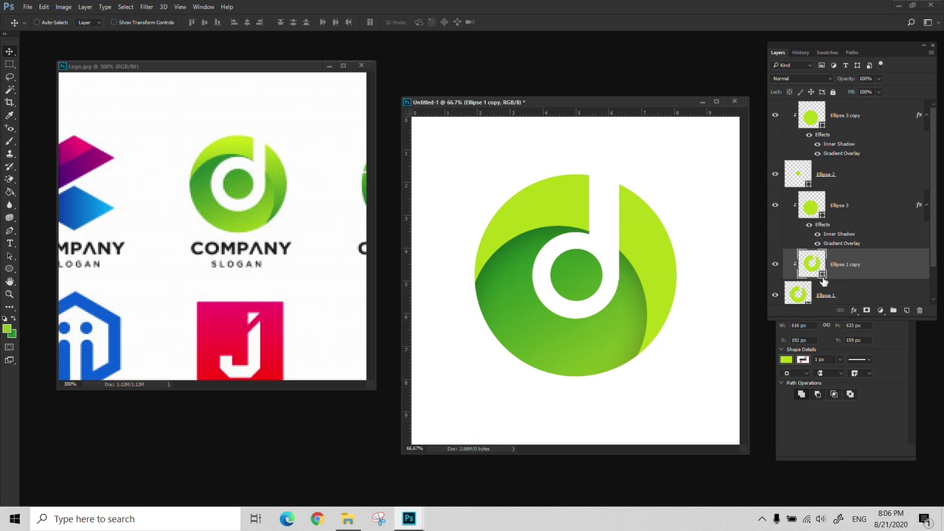
scroll(815, 270, down, 1)
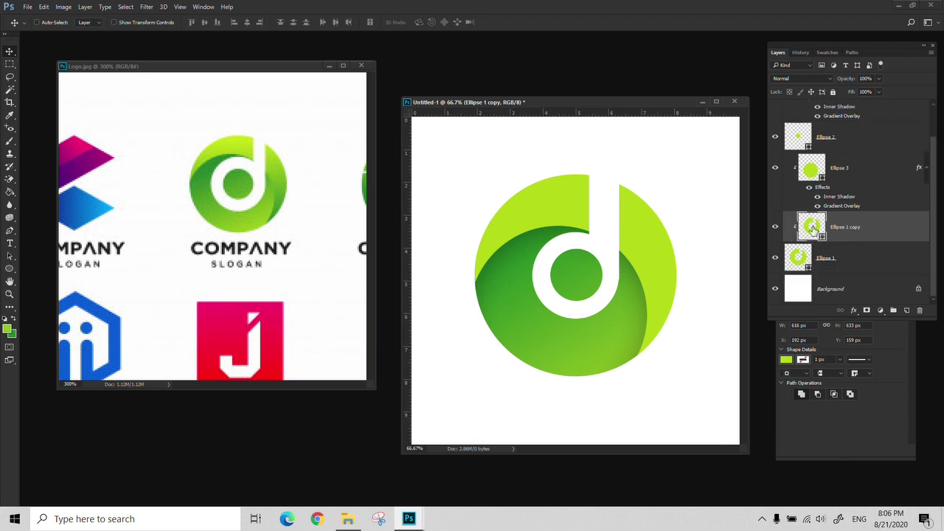
Swap the foreground and background colors and sample the bright yellow-green at the top of the d logo in Logo.jpg as foreground
click(855, 310)
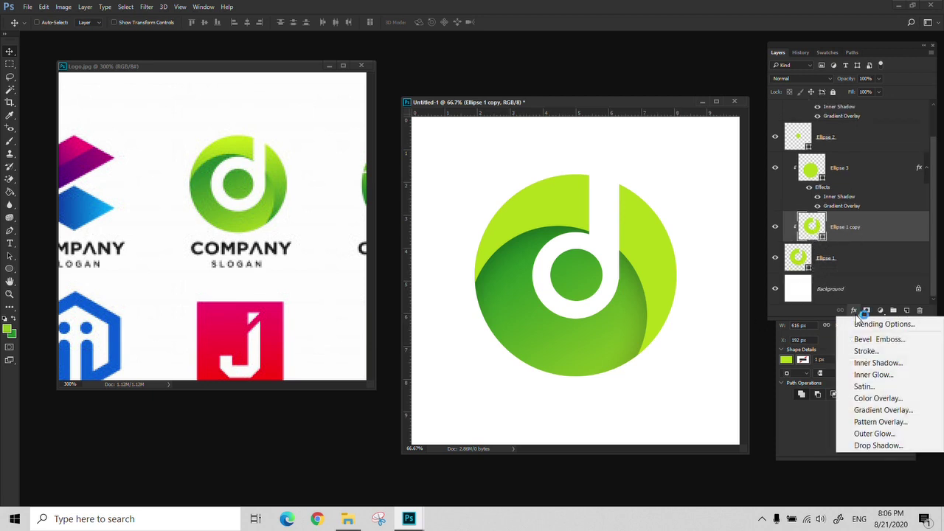
double_click(307, 70)
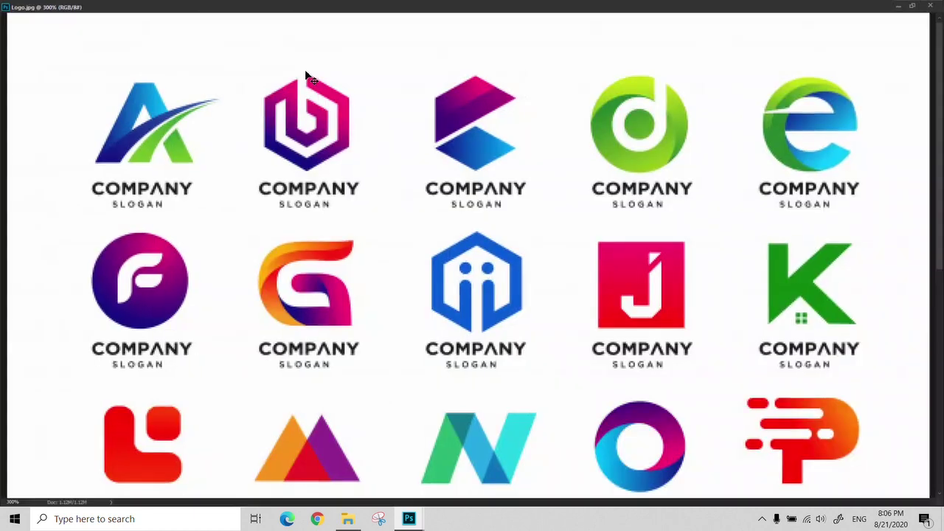
key(i)
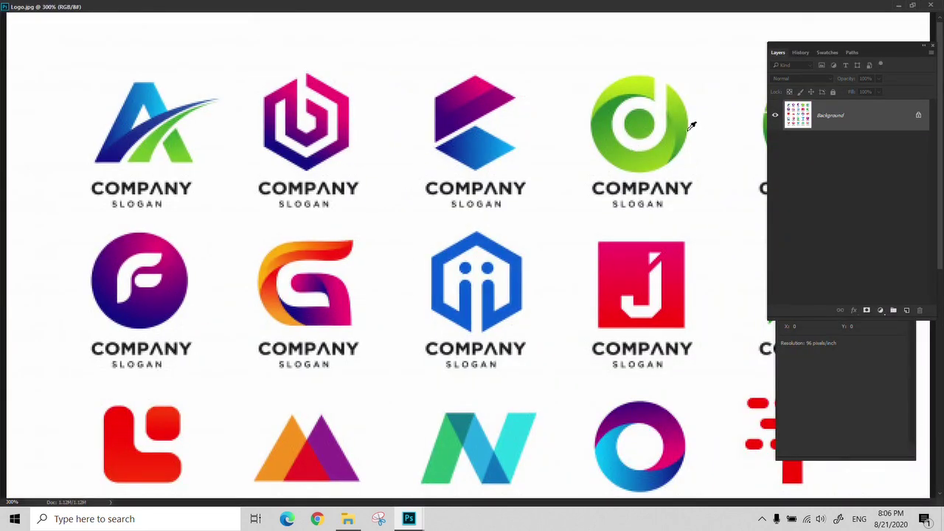
click(913, 6)
click(13, 319)
drag(340, 249, 135, 229)
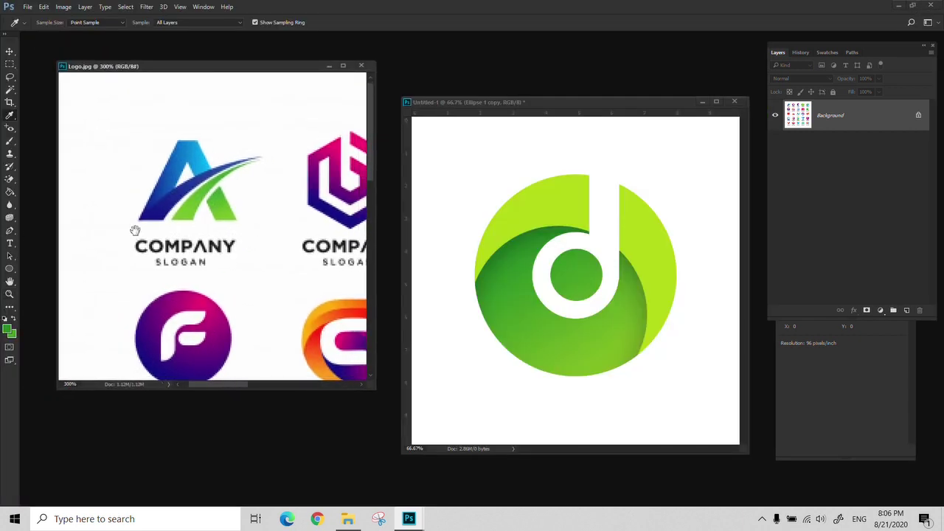
drag(356, 222, 335, 232)
click(296, 230)
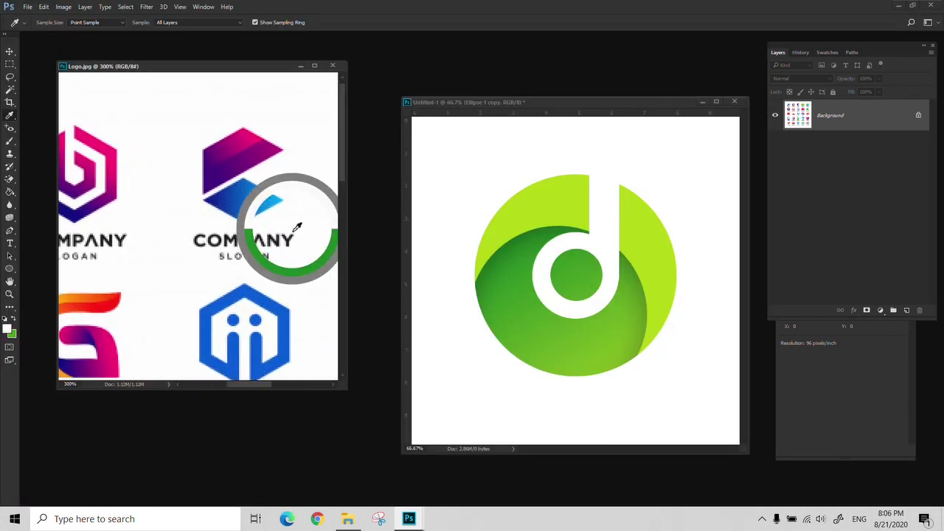
drag(334, 168, 209, 179)
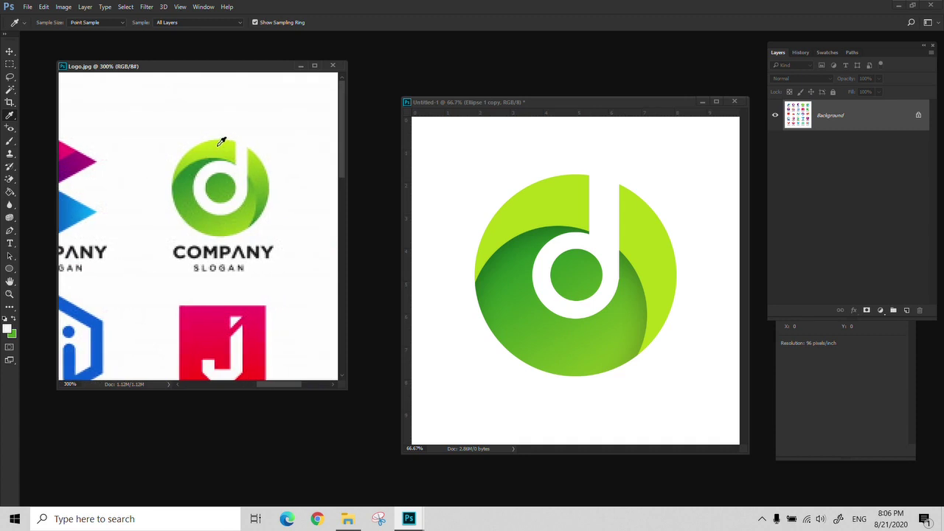
click(222, 142)
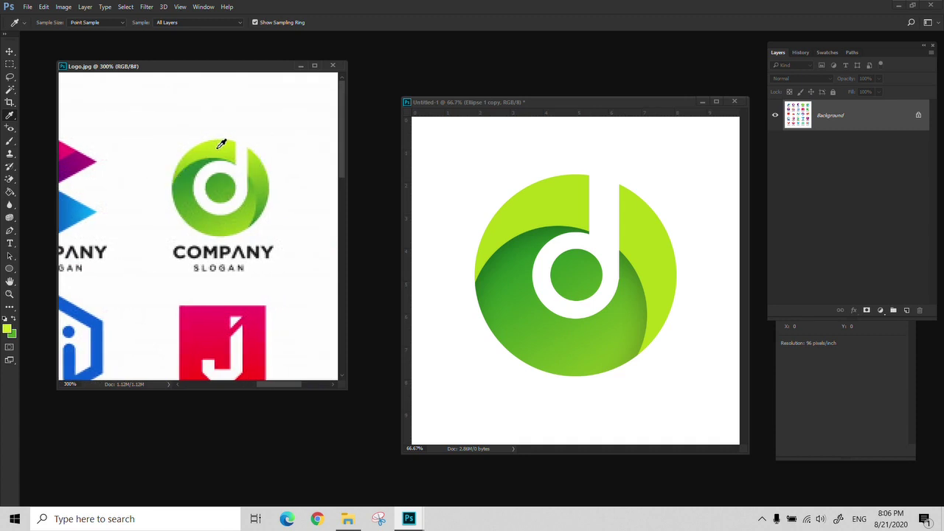
Add a linear Gradient Overlay to the Ellipse 1 copy layer at an angle of about -39°, running from light to darker green
click(671, 112)
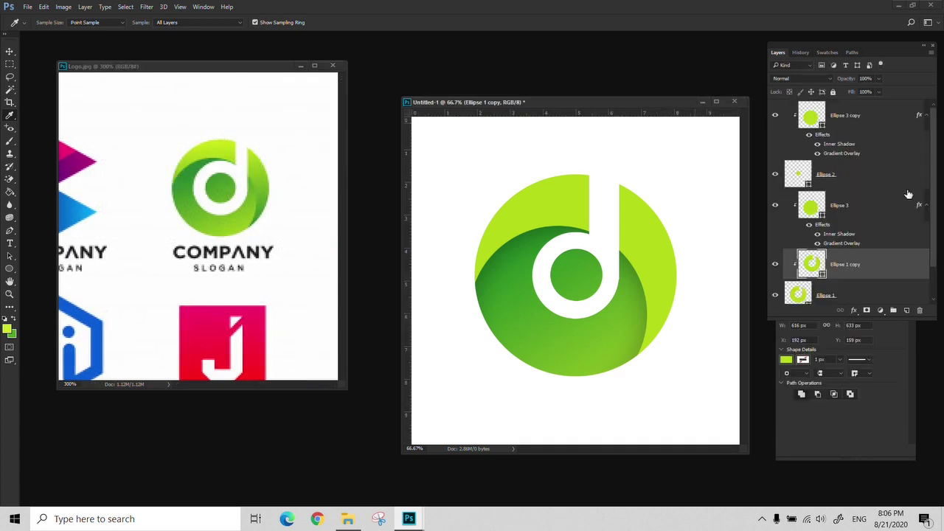
click(856, 310)
click(885, 412)
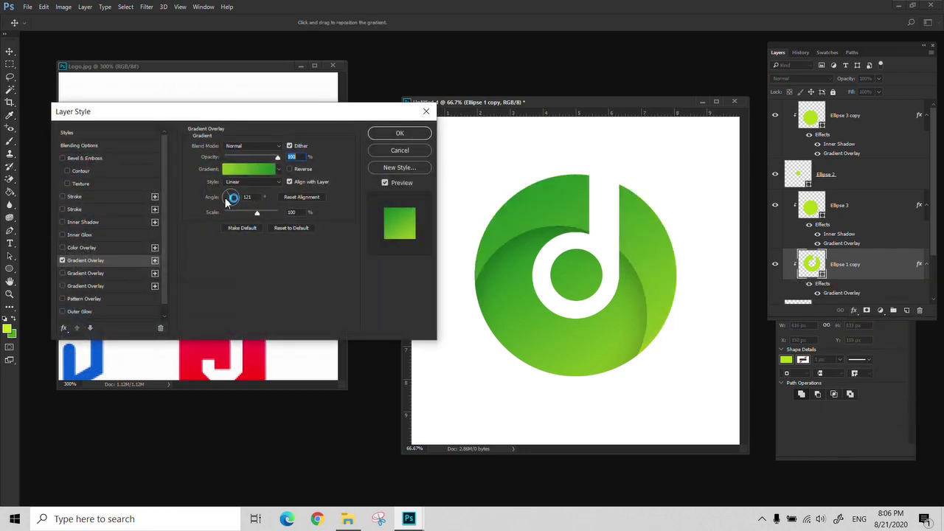
click(238, 204)
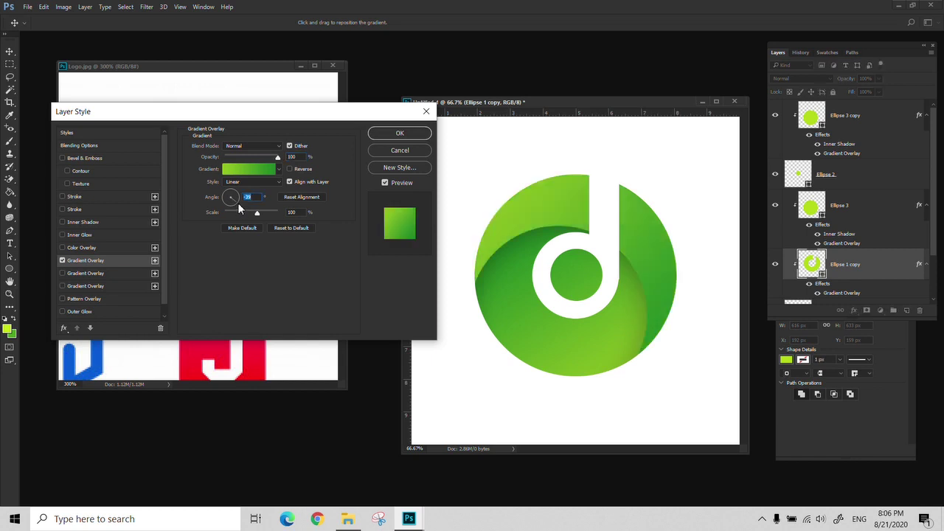
click(234, 208)
click(399, 133)
Set the Ellipse 1 copy layer's opacity to 80%
key(i)
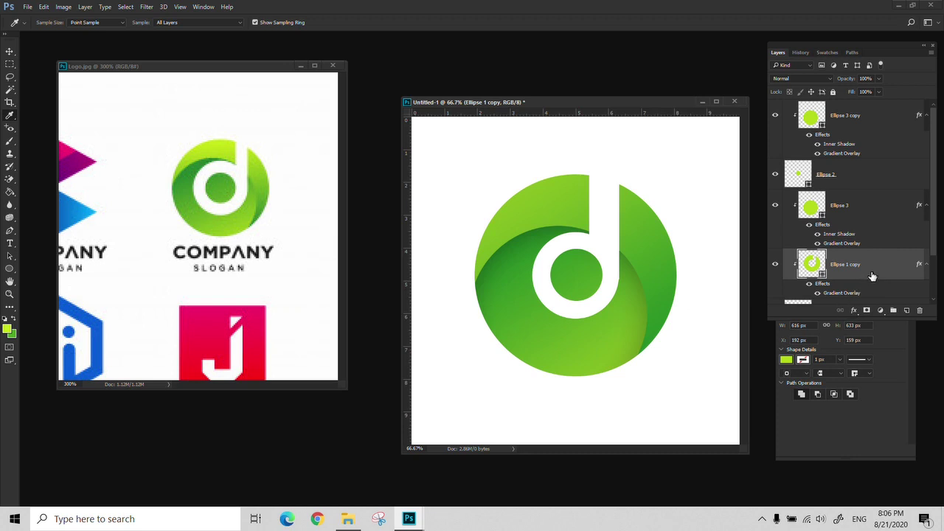
key(v)
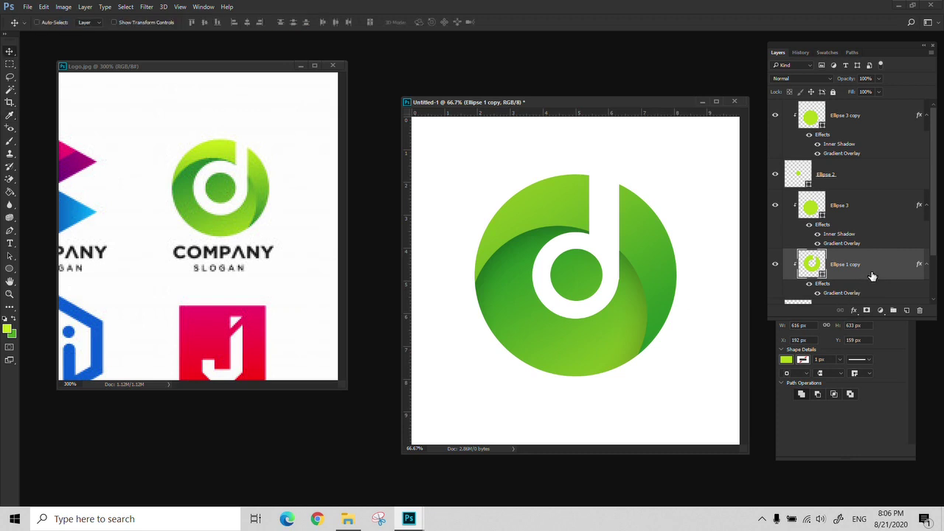
key(8)
key(5)
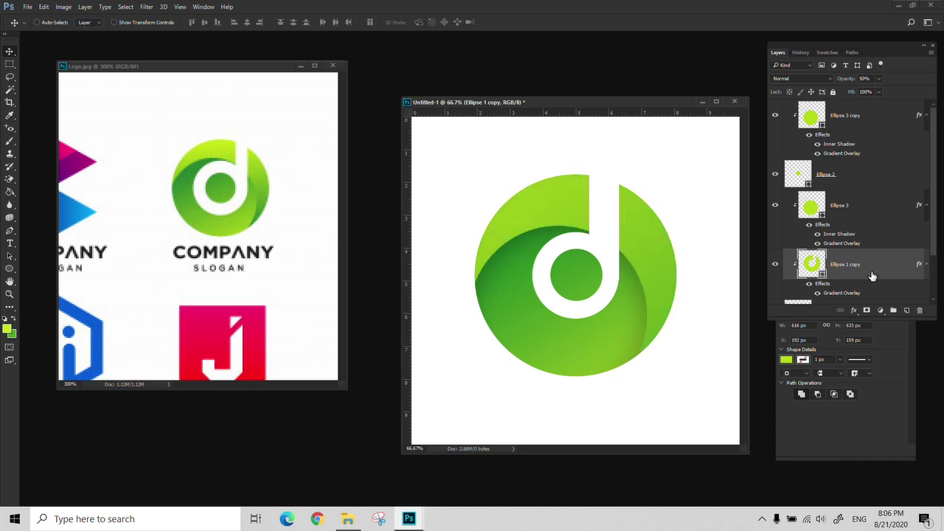
key(7)
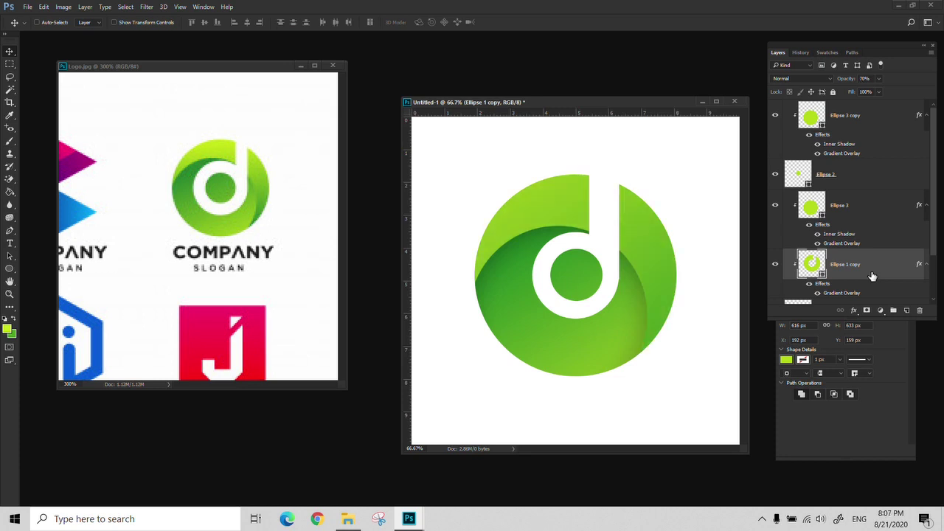
key(8)
Compare the finished d logo with the reference in Logo.jpg at reduced size
key(z)
alt+click(617, 276)
alt+click(619, 279)
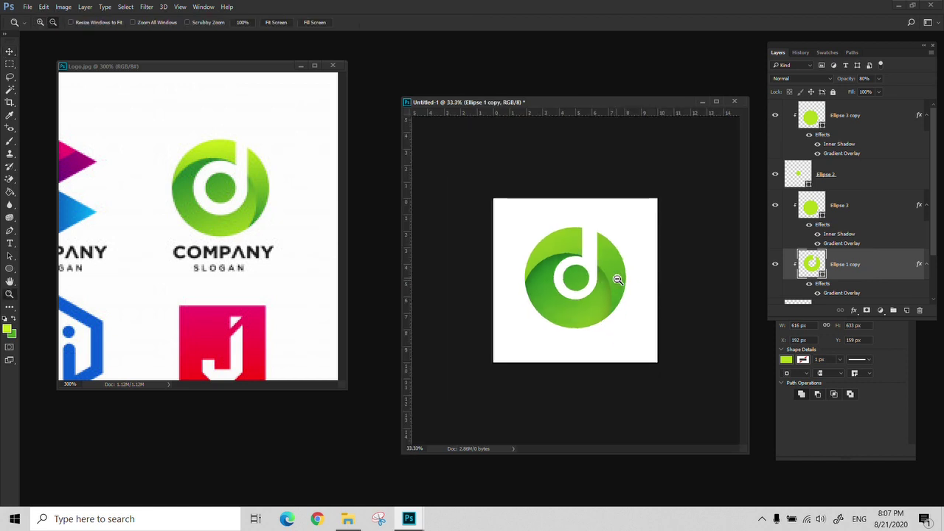
alt+click(617, 279)
click(254, 242)
alt+click(256, 241)
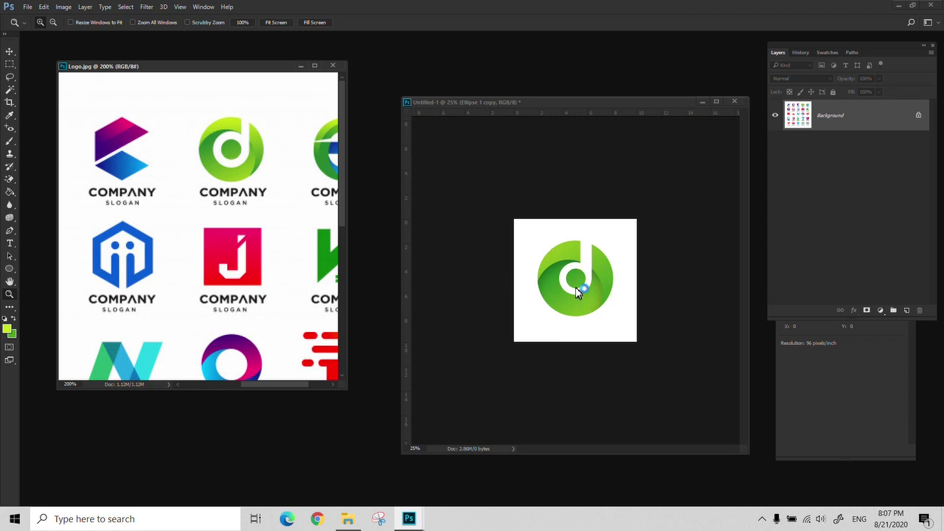
Close the untitled d logo document without saving it and bring the full logo sheet in Logo.jpg into view
click(732, 102)
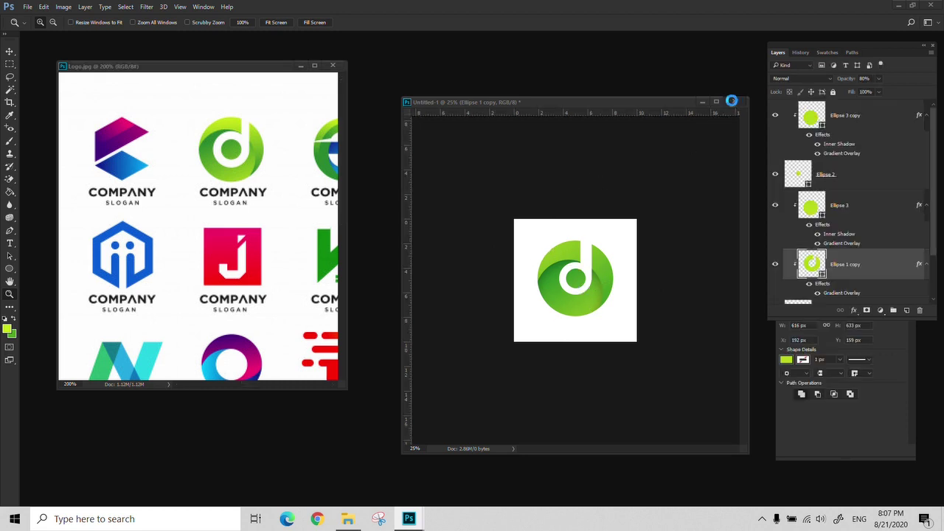
click(474, 201)
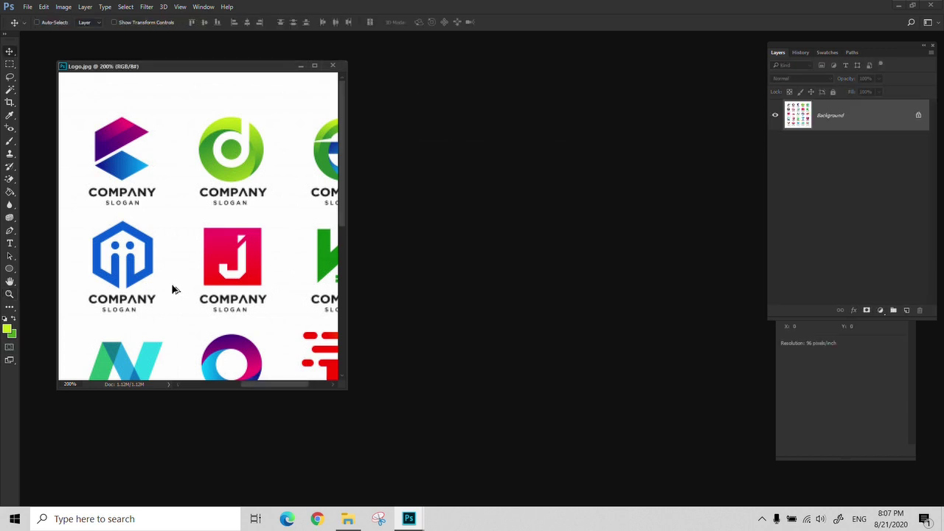
alt+click(178, 283)
alt+click(178, 283)
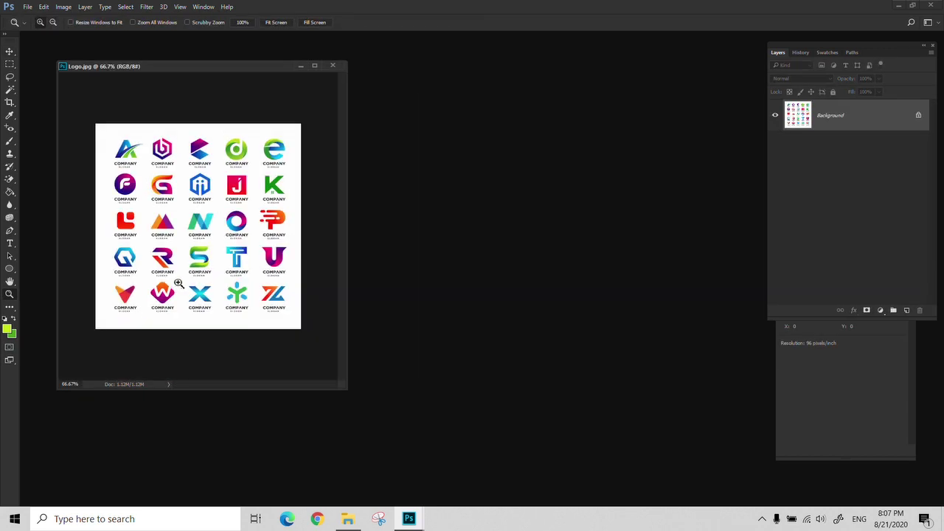
Enlarge the Logo.jpg window and examine the logos up close, including the N logo and the upper rows
click(178, 284)
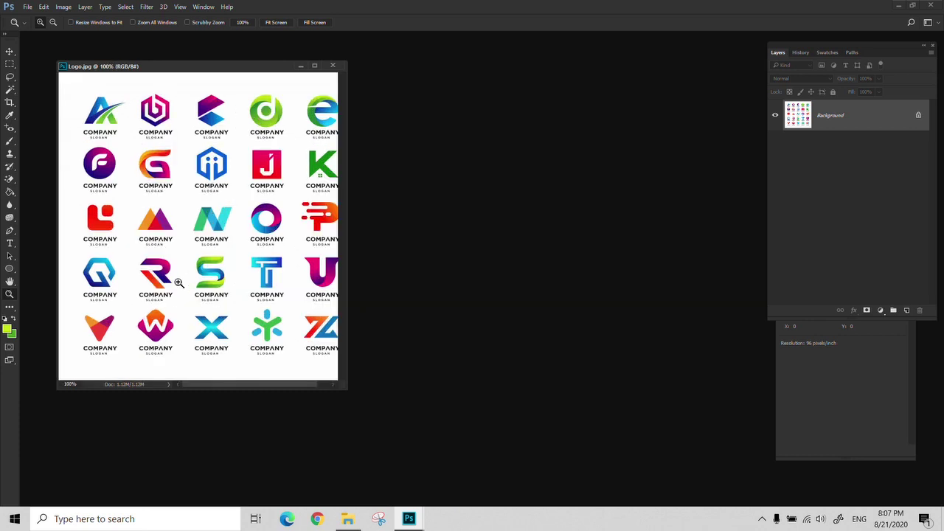
drag(350, 389, 509, 439)
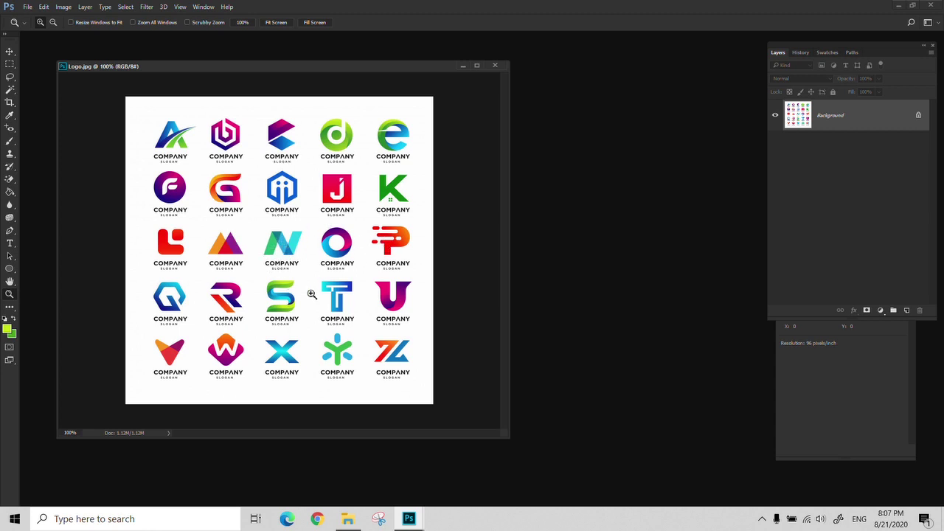
click(291, 249)
click(290, 250)
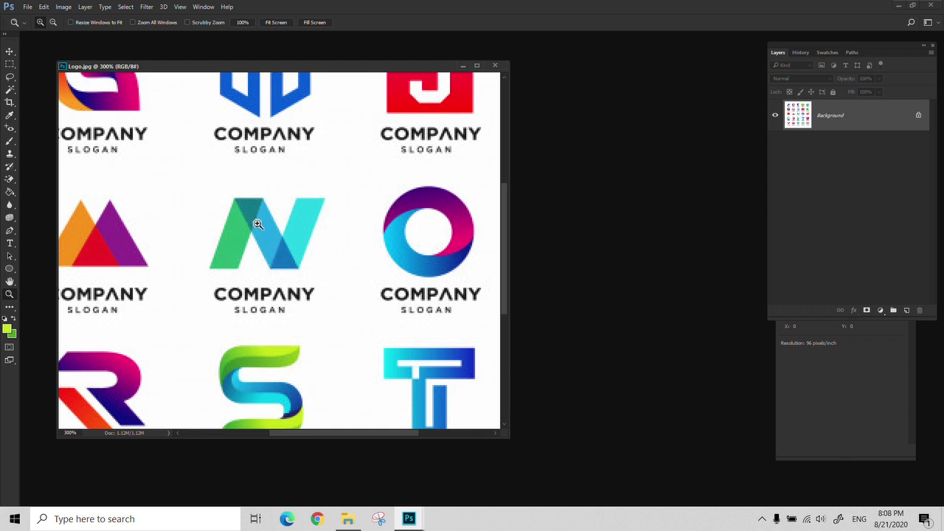
alt+click(393, 248)
alt+click(392, 247)
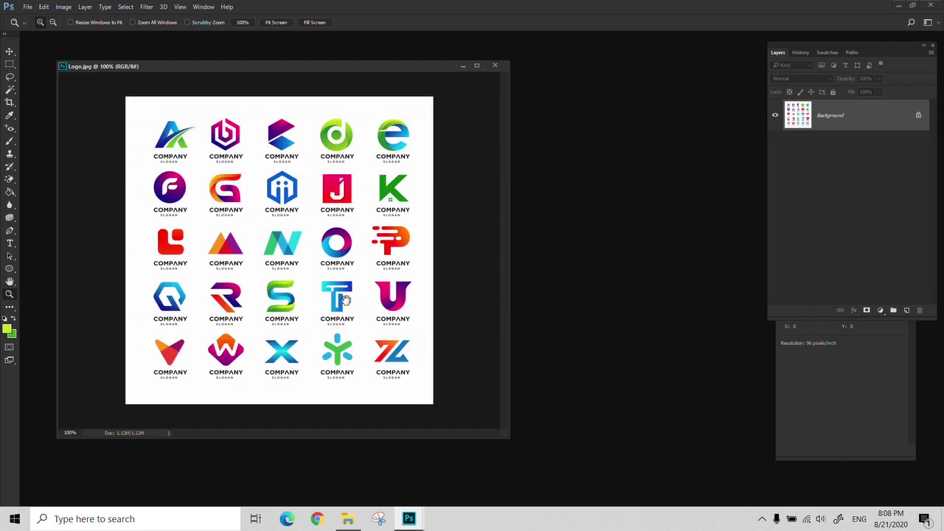
click(220, 328)
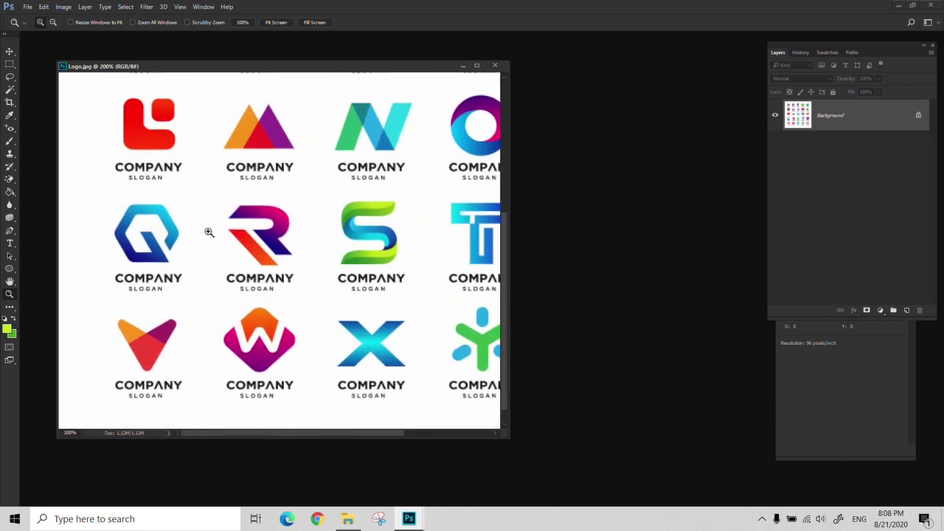
scroll(295, 251, up, 8)
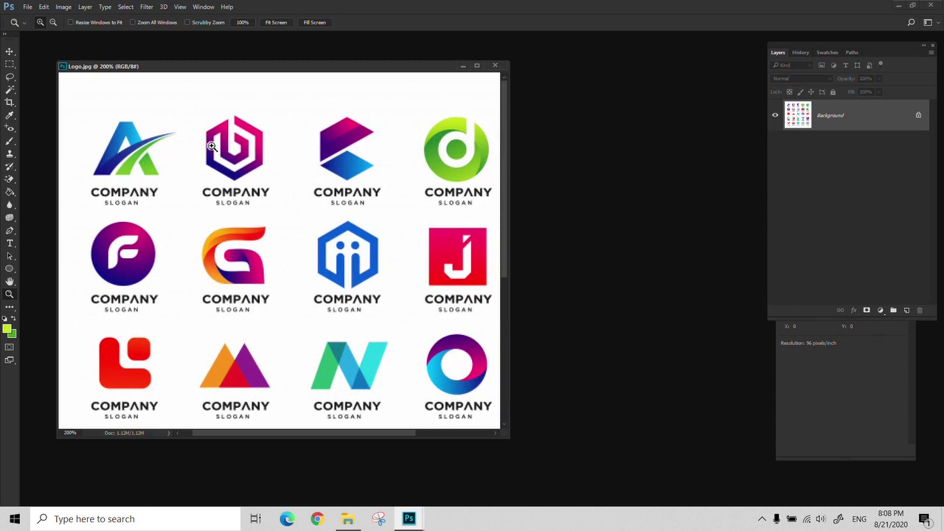
drag(212, 145, 192, 134)
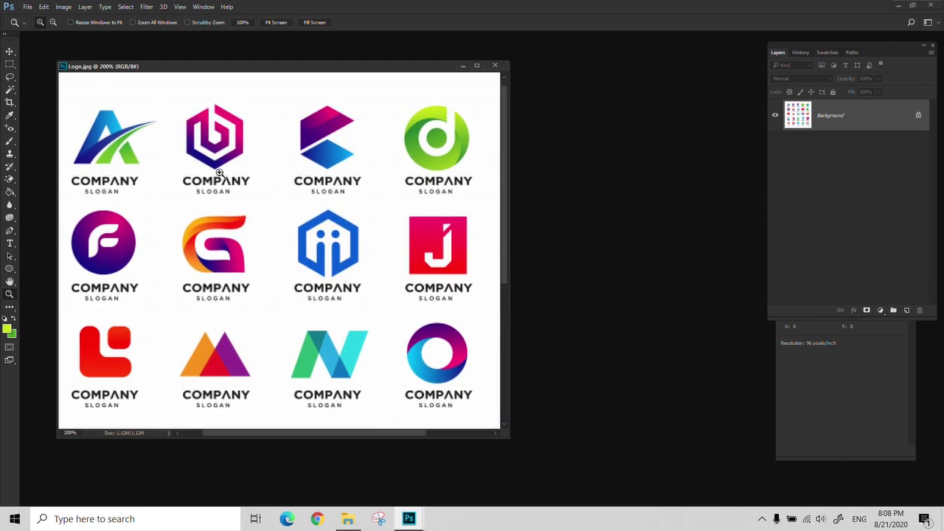
Try drawing a lime six-sided polygon shape between the blue hexagon logo and the J logo in Logo.jpg
click(10, 269)
click(49, 297)
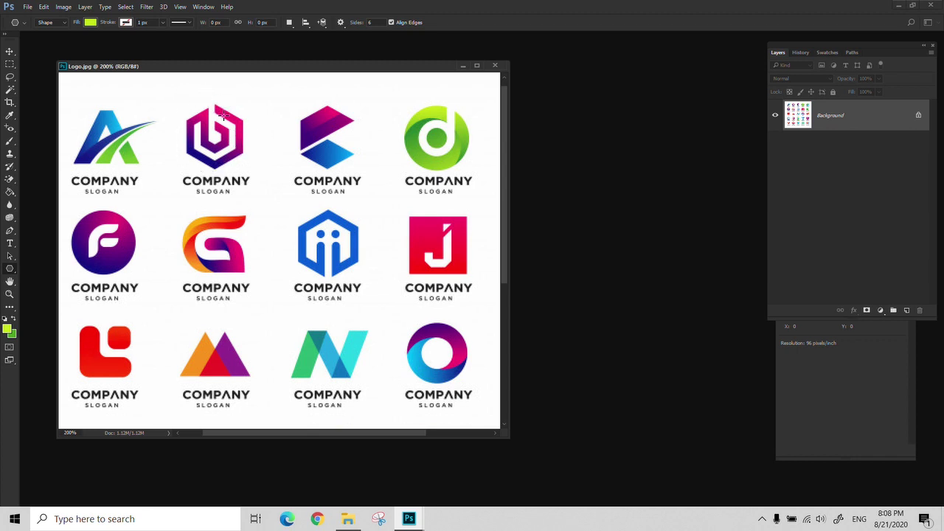
scroll(231, 140, down, 3)
scroll(231, 140, right, 2)
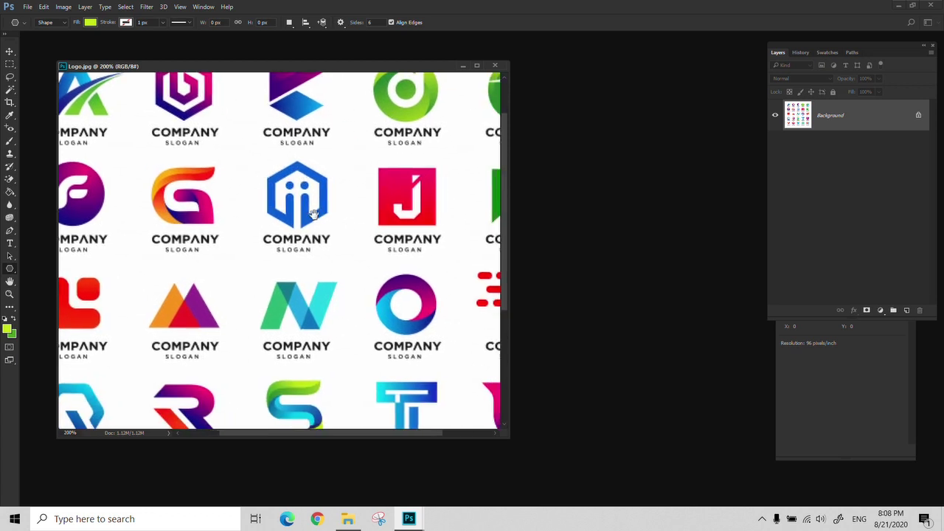
scroll(337, 204, right, 2)
scroll(336, 203, up, 1)
drag(306, 185, 330, 220)
key(v)
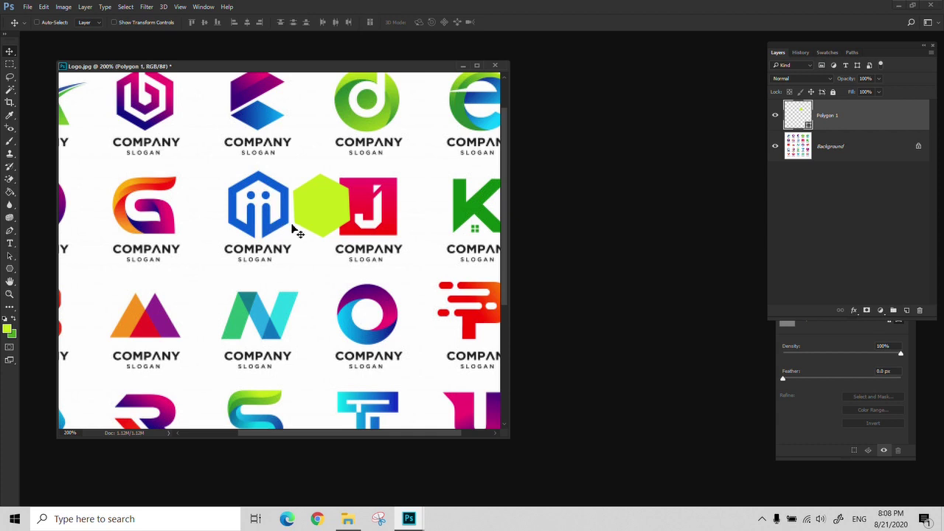
key(ctrl+alt+z)
key(ctrl+alt+z)
Examine the construction of the remaining logos across all rows of Logo.jpg
drag(374, 240, 242, 225)
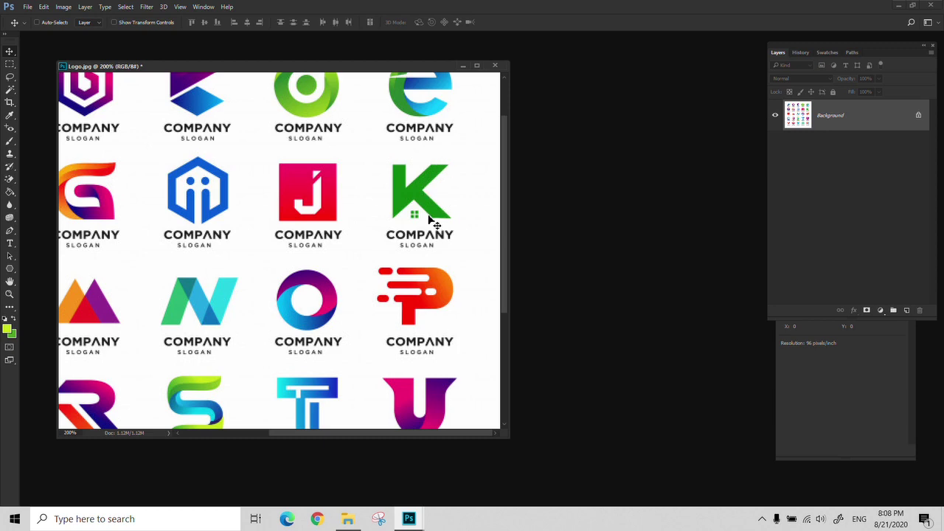
drag(285, 270, 350, 170)
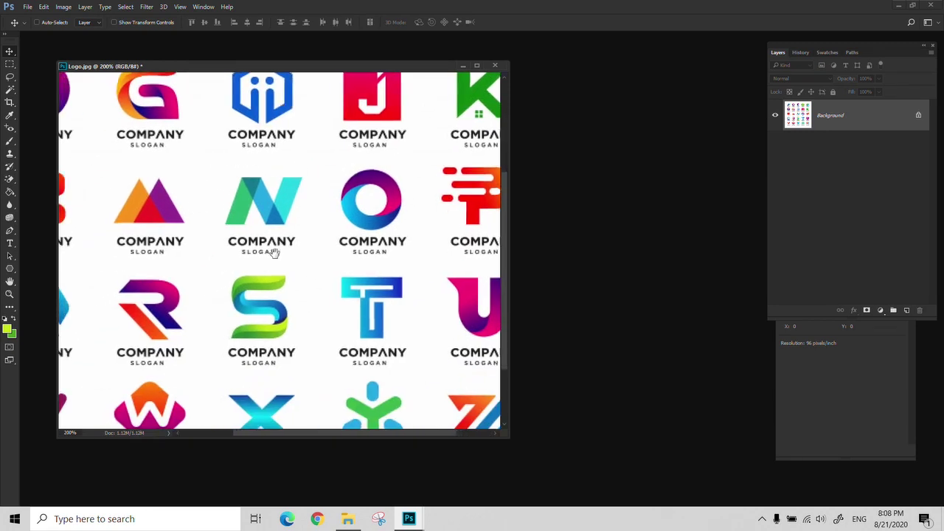
drag(272, 251, 359, 174)
drag(254, 216, 107, 428)
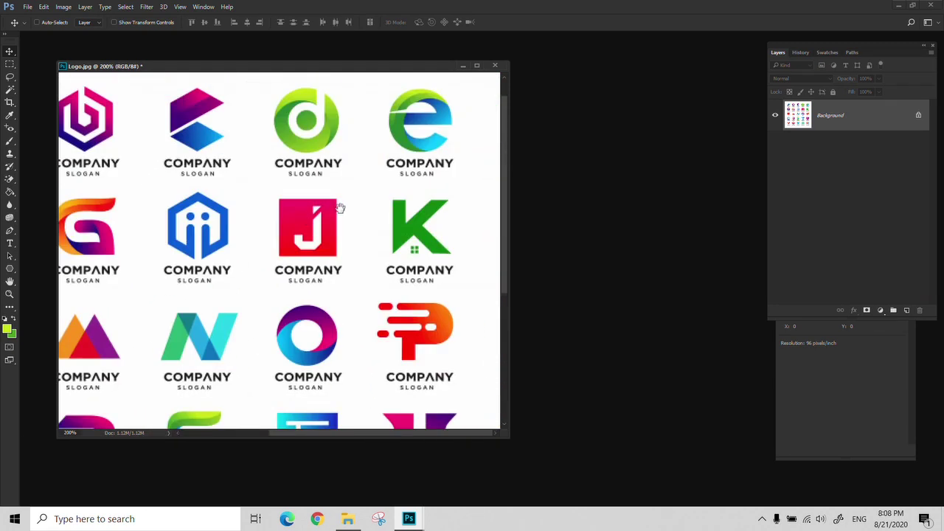
drag(181, 256, 260, 173)
drag(206, 214, 300, 126)
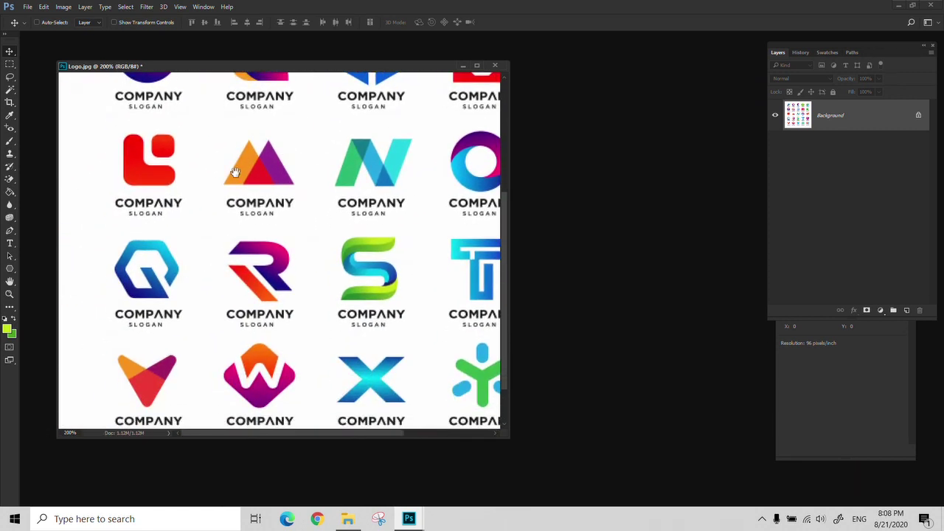
scroll(236, 173, down, 3)
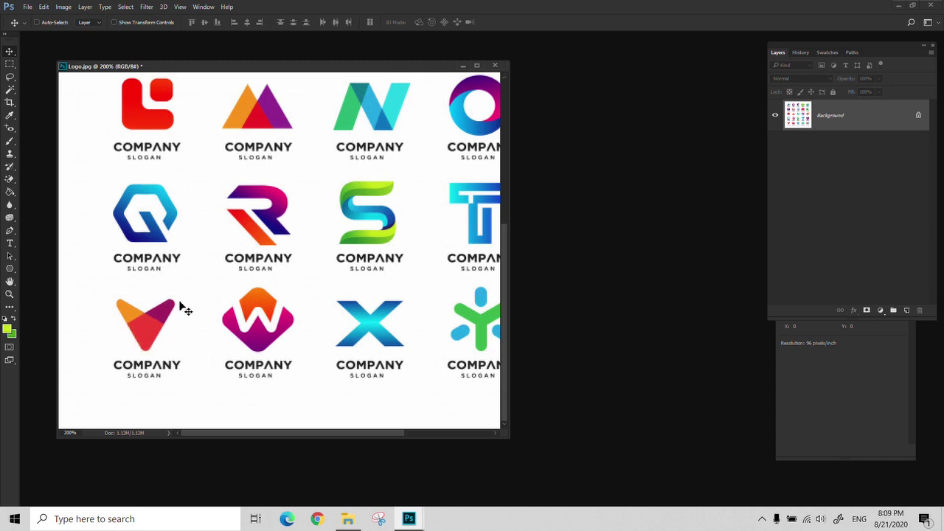
drag(215, 301, 167, 281)
drag(253, 273, 162, 255)
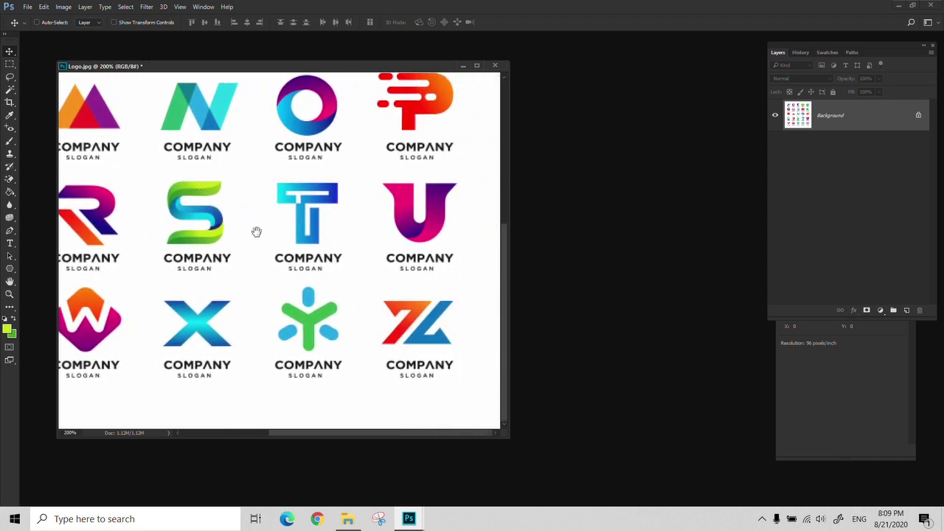
scroll(256, 232, up, 6)
scroll(253, 359, left, 4)
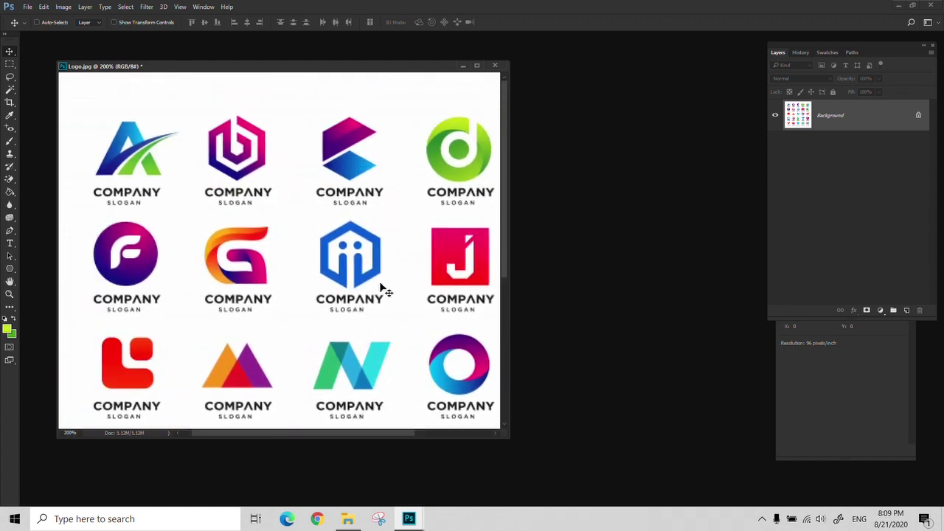
Close Logo.jpg without saving its changes
key(z)
alt+click(253, 265)
alt+click(253, 264)
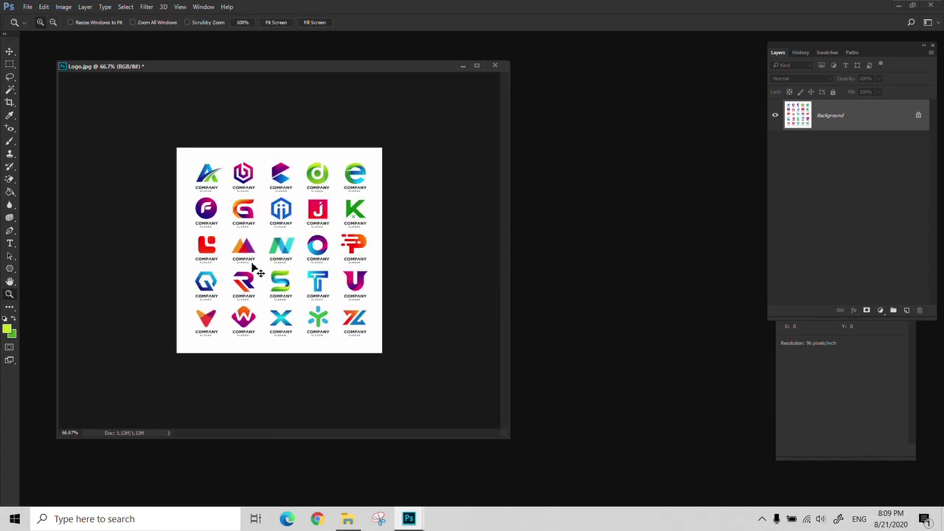
key(ctrl+w)
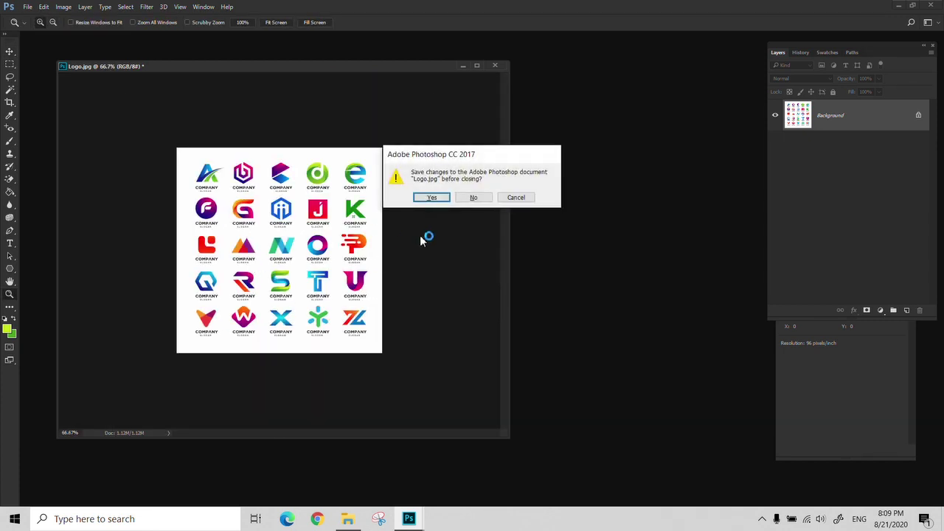
click(468, 201)
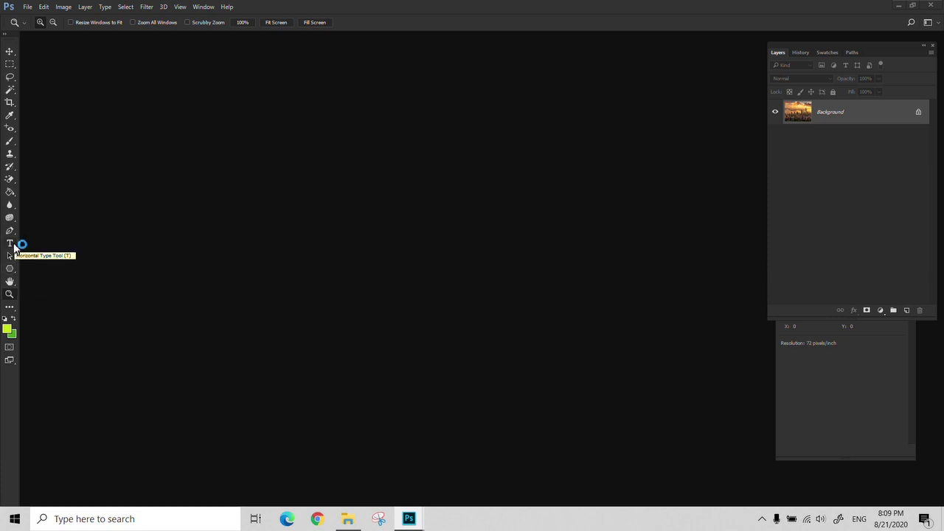
Open Logo.jpg from the 006 folder
double_click(285, 236)
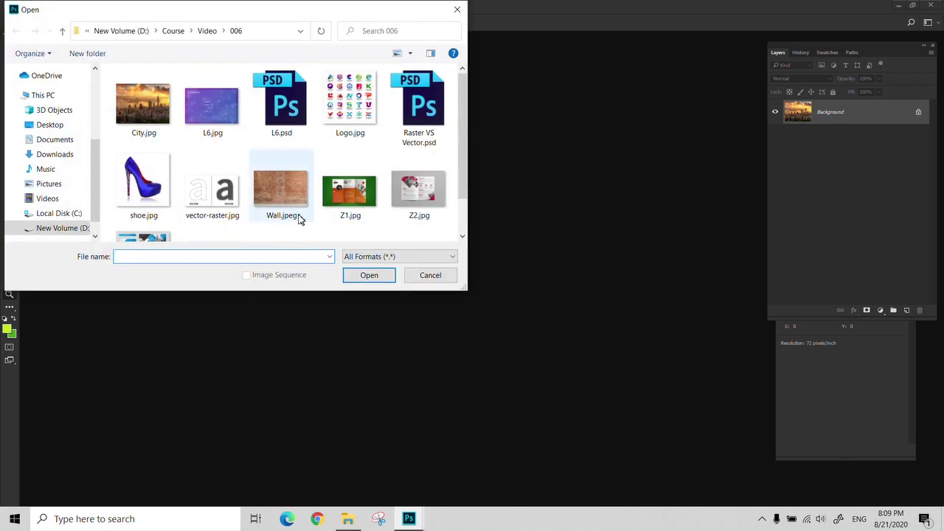
click(348, 104)
click(354, 278)
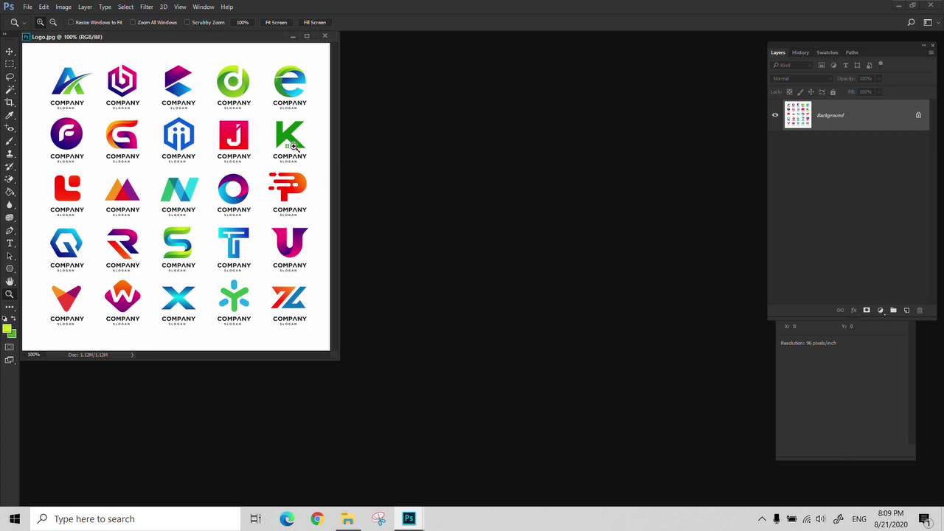
Examine the purple F logo's circular gradient up close in Logo.jpg and switch to the Gradient tool
click(64, 127)
click(62, 142)
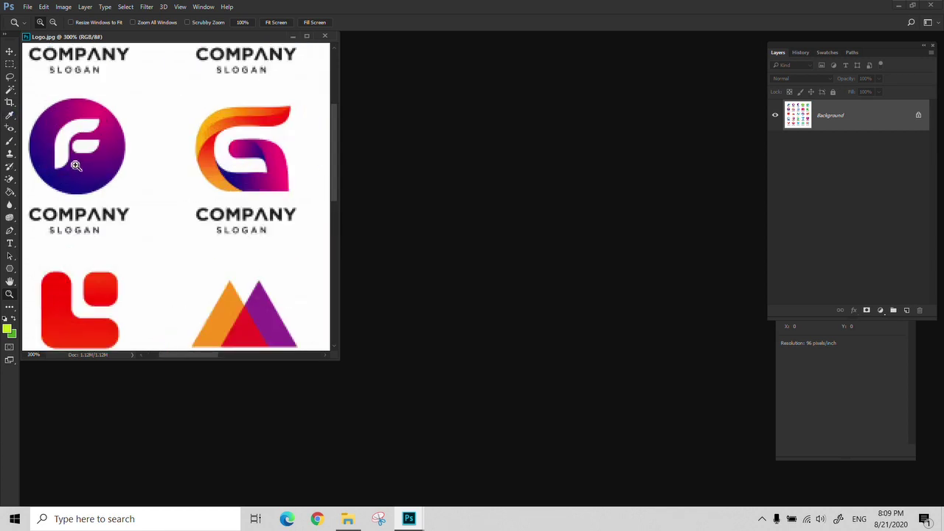
key(space)
drag(76, 164, 120, 180)
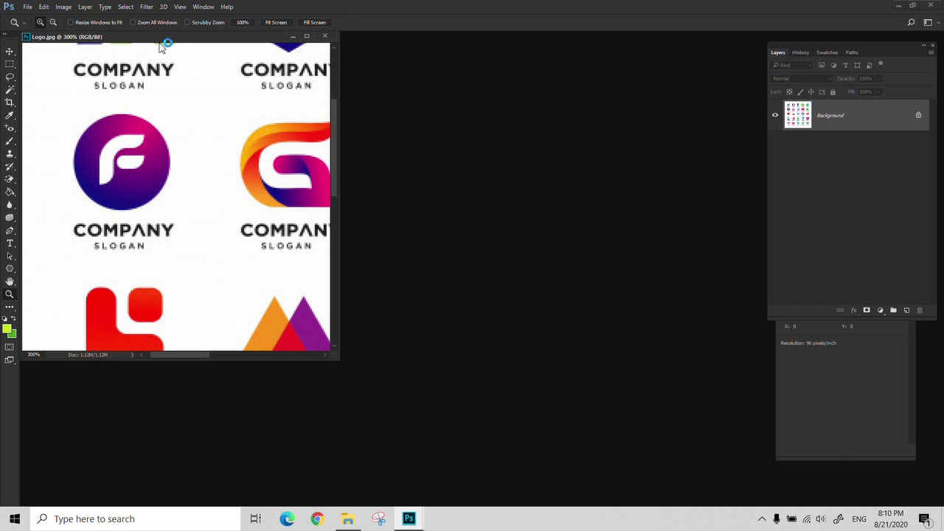
drag(163, 38, 226, 61)
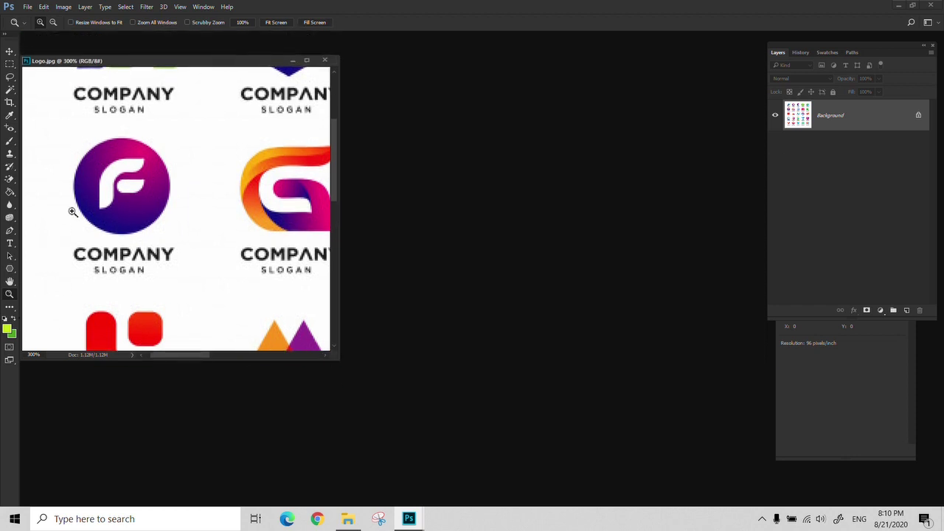
key(g)
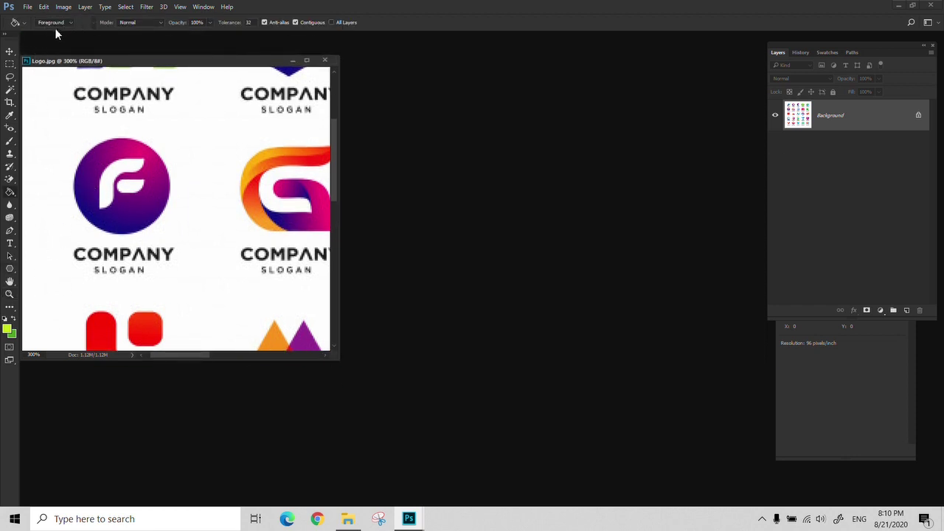
key(shift+g)
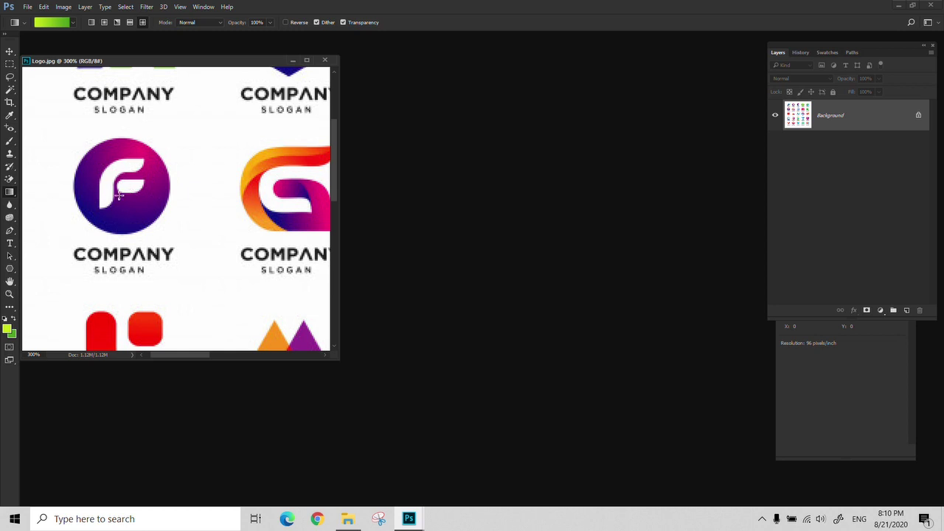
Bring the full logo sheet back into view and close Logo.jpg
key(z)
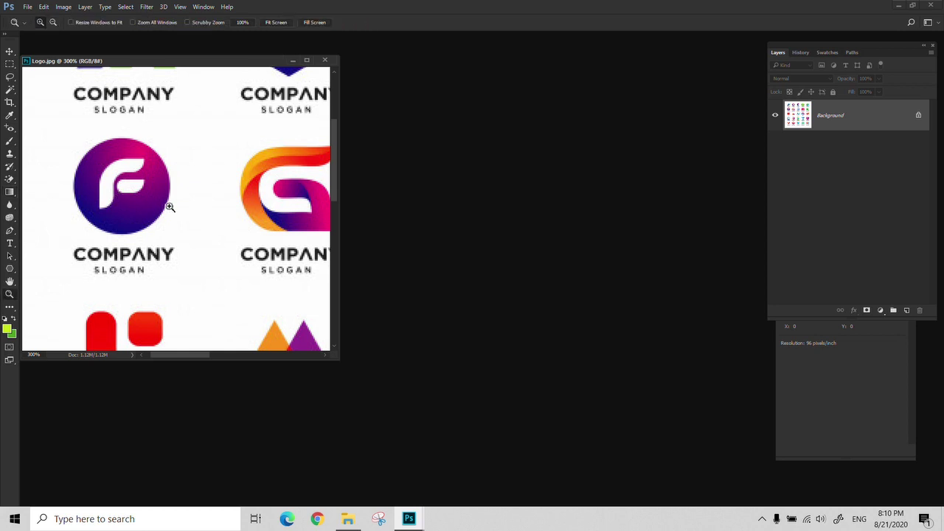
alt+click(170, 207)
alt+click(171, 207)
drag(208, 61, 351, 108)
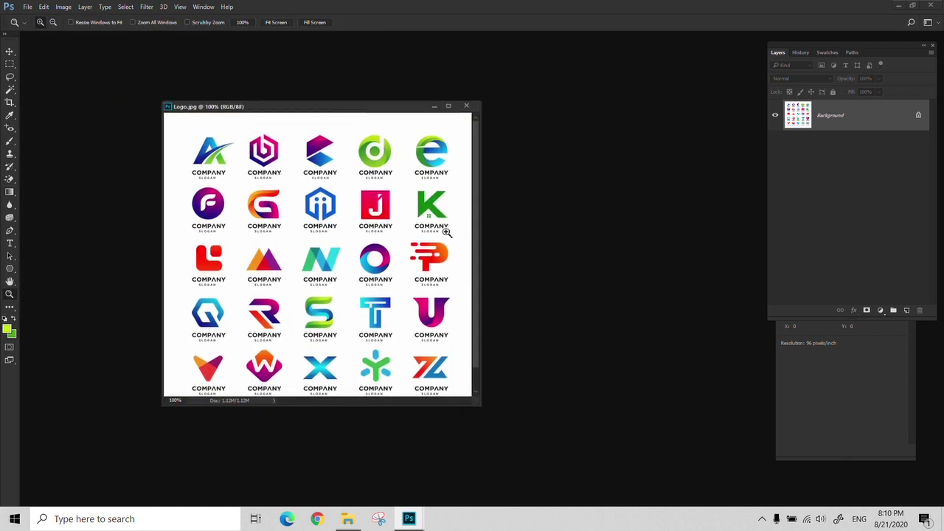
key(ctrl+w)
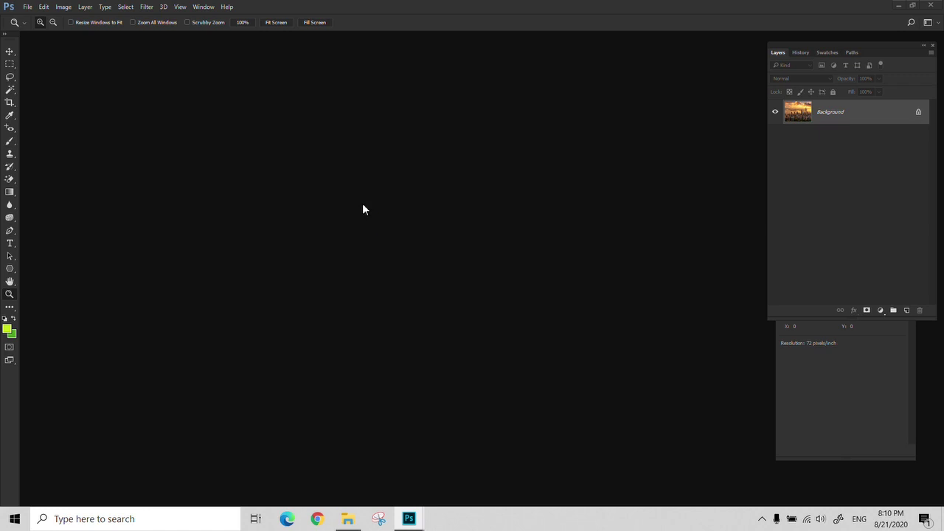